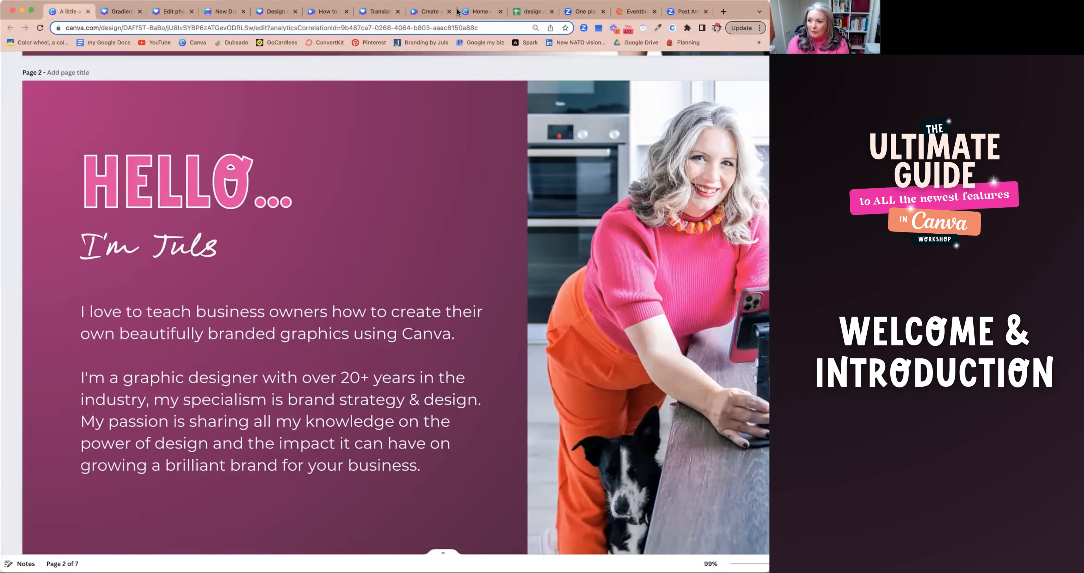
# Step: Look through the workshop introduction pages as far as the overview of new features on page 4
pyautogui.scroll(-10, 375, 59)
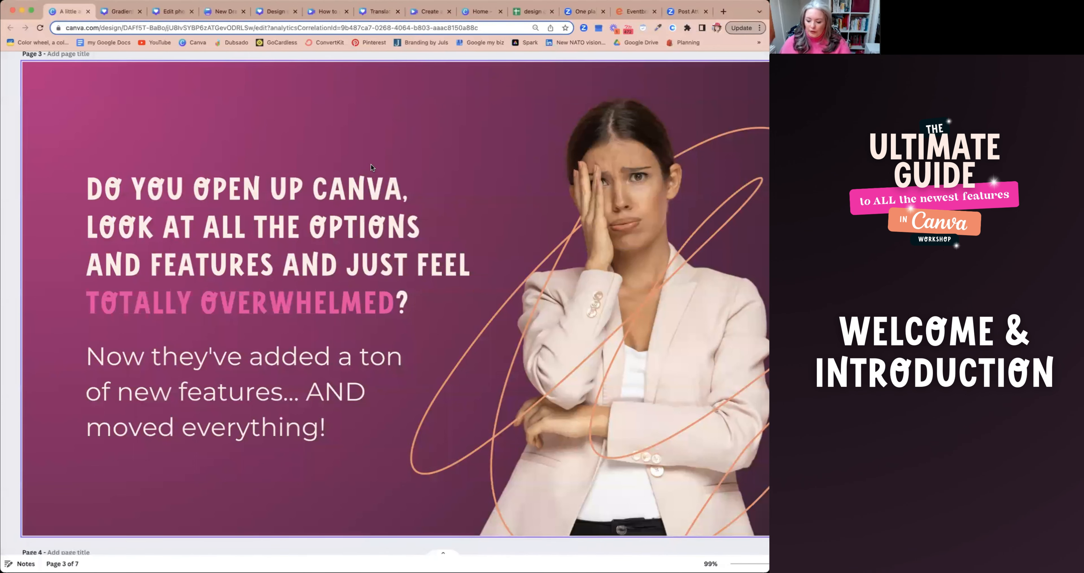
pyautogui.scroll(-10, 371, 167)
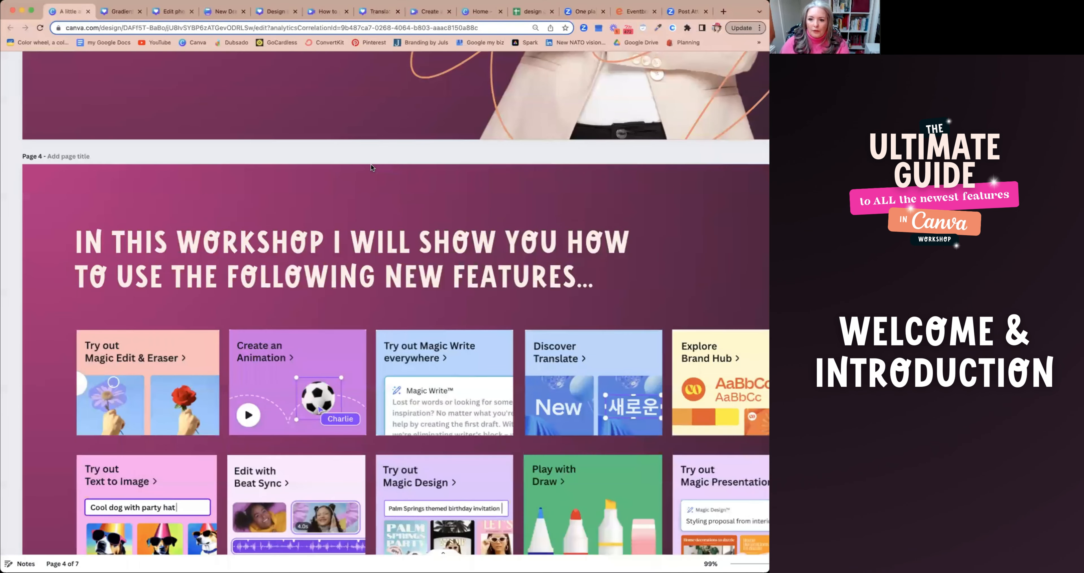
pyautogui.scroll(-3, 370, 167)
pyautogui.hscroll(2, 370, 167)
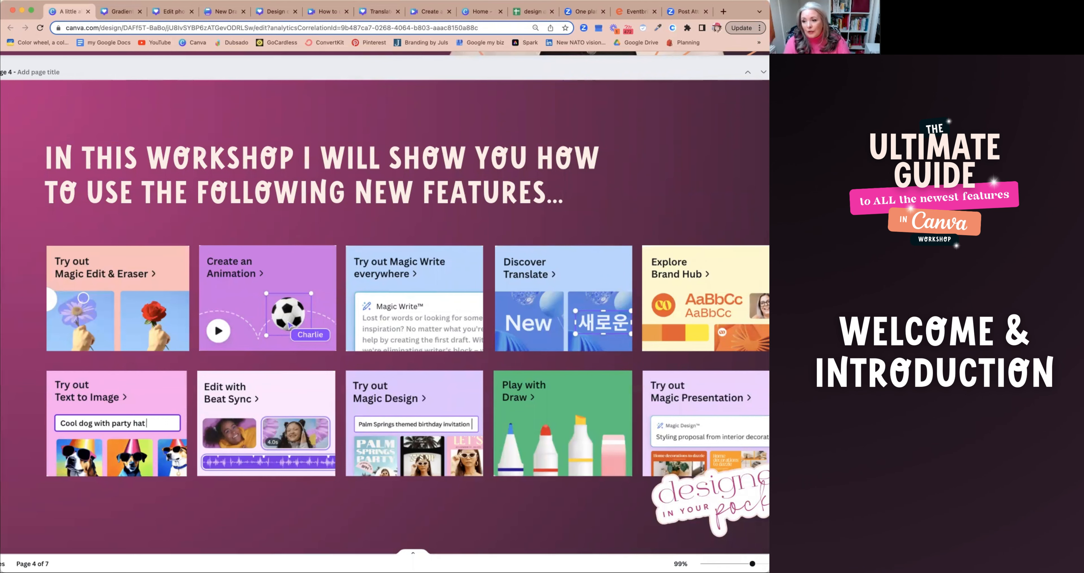
# Step: Switch to the gradients, layers and guide design and add a square about 819 by 817 px over the yoga class text
pyautogui.click(122, 11)
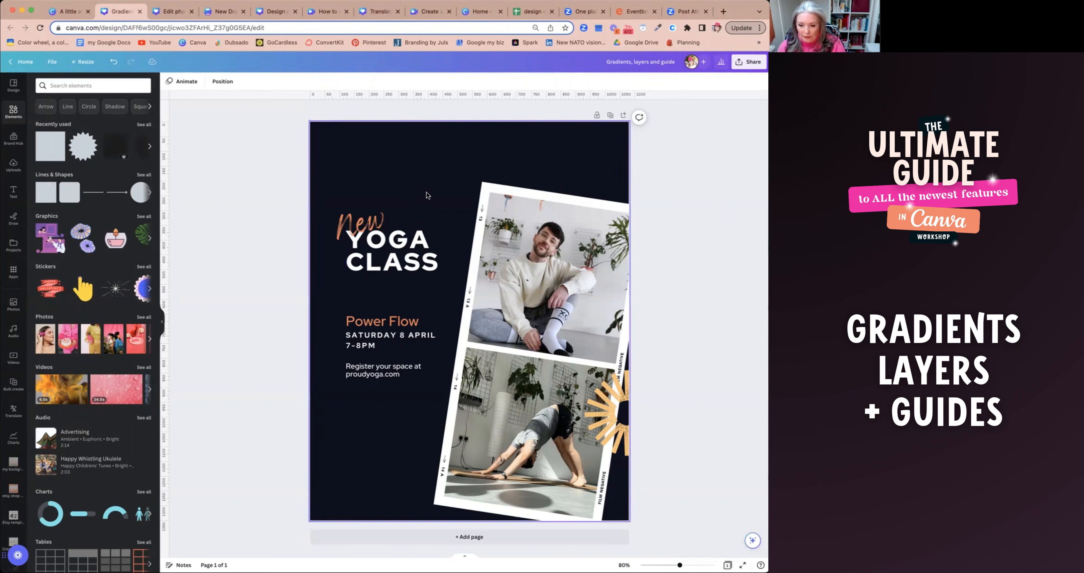
pyautogui.press('r')
pyautogui.moveTo(477, 306); pyautogui.dragTo(367, 192)
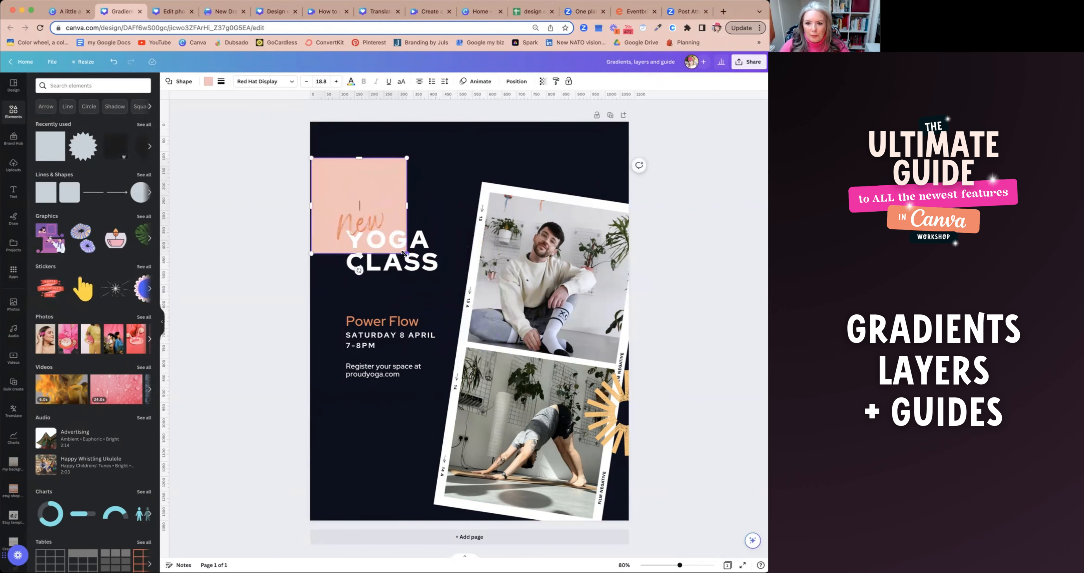
pyautogui.moveTo(406, 253); pyautogui.dragTo(552, 398)
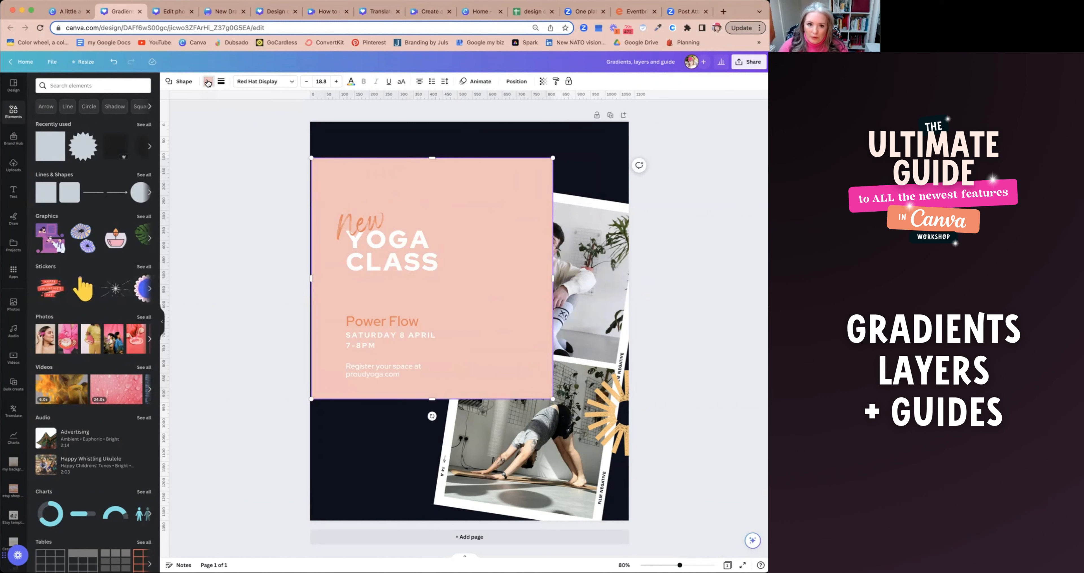
# Step: Try several default gradients as the square's fill and apply the blue-to-pink one
pyautogui.click(208, 81)
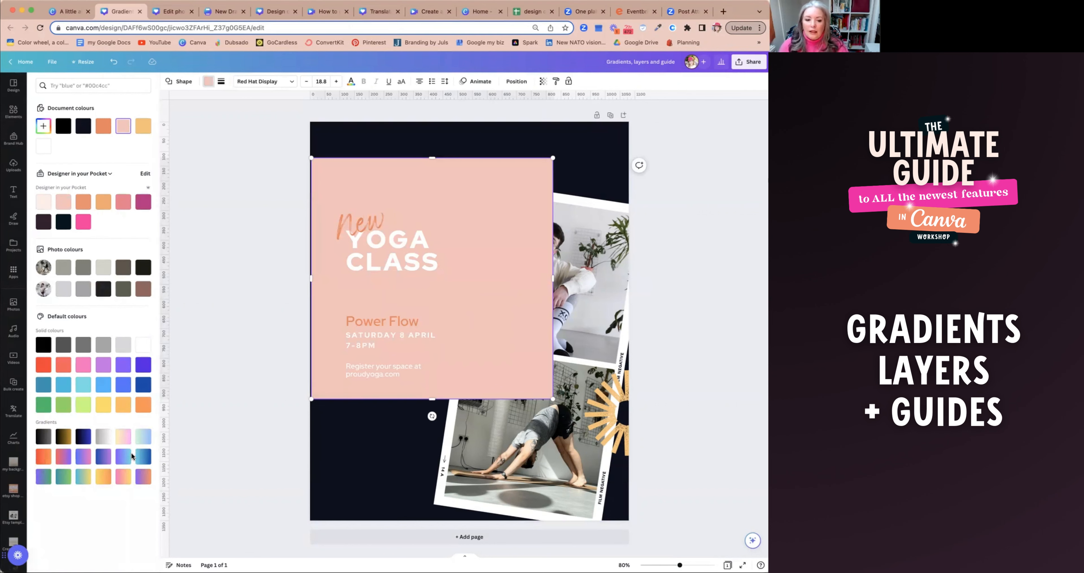
pyautogui.click(141, 438)
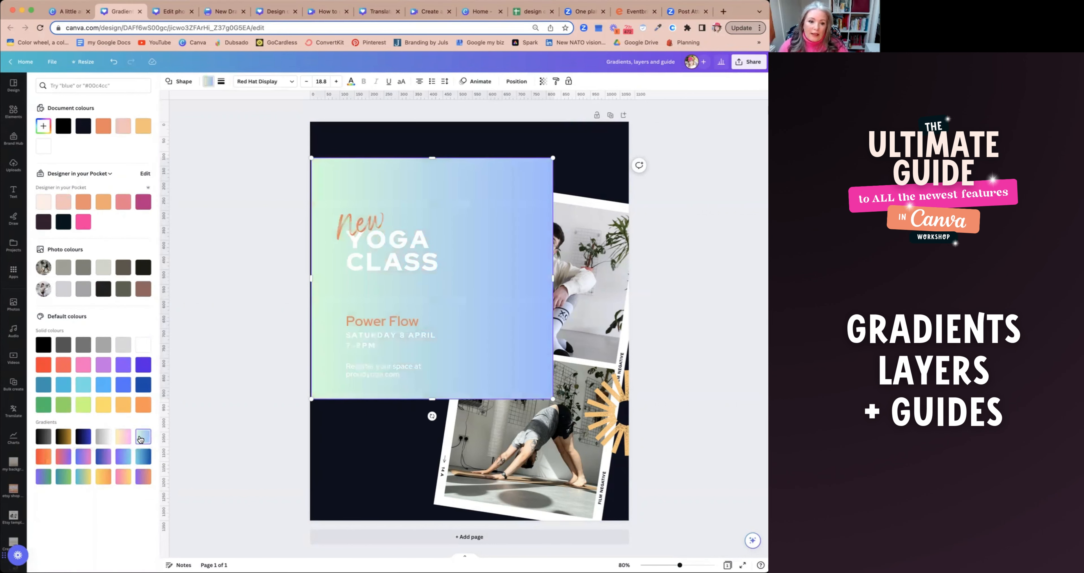
pyautogui.click(123, 456)
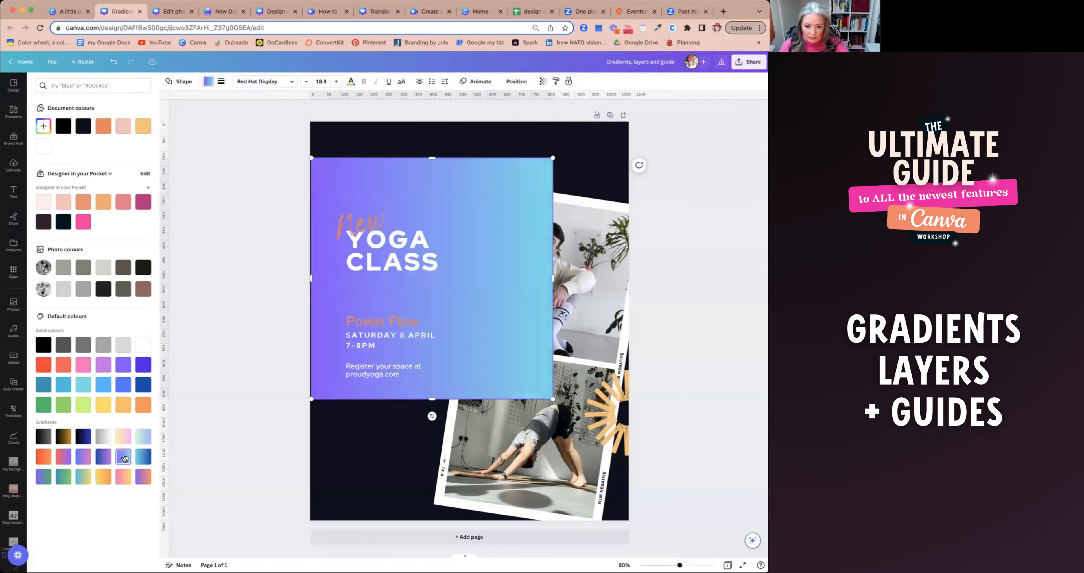
pyautogui.click(104, 456)
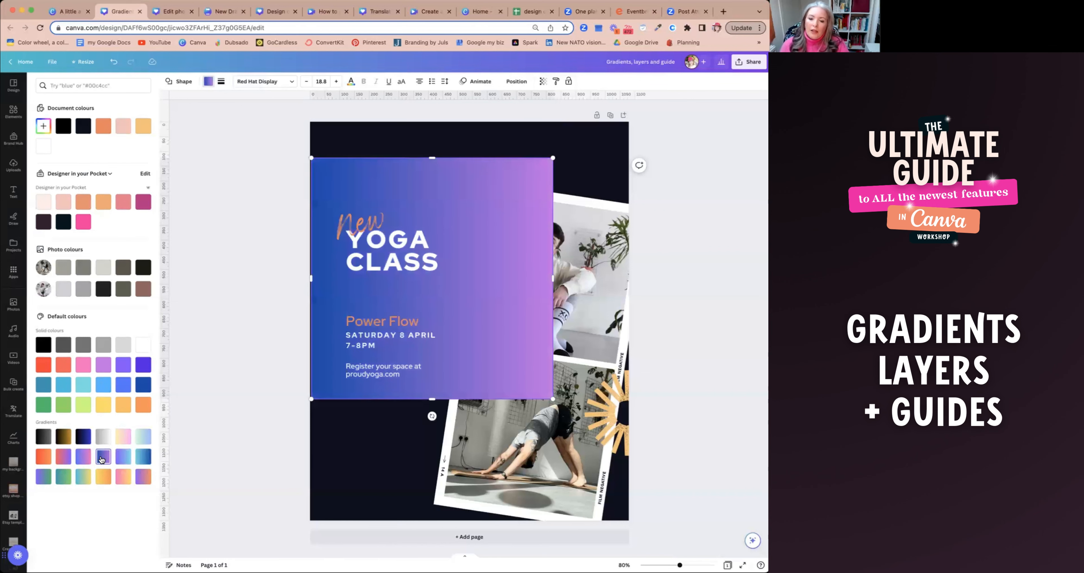
pyautogui.click(104, 474)
pyautogui.click(83, 458)
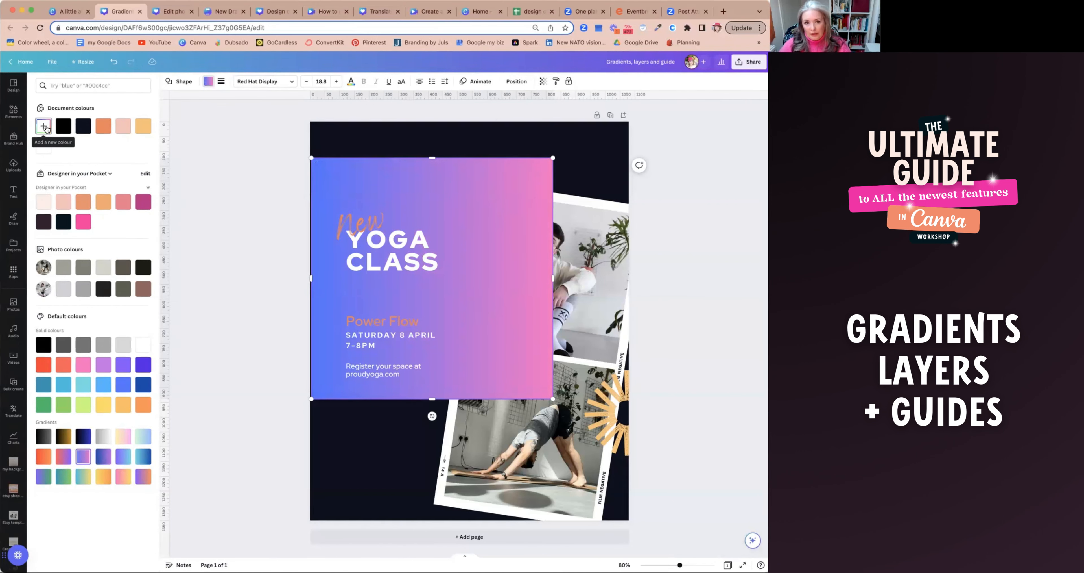
# Step: Try the linear, diagonal and radial gradient styles on the square and set the vertical top-to-bottom style
pyautogui.click(43, 127)
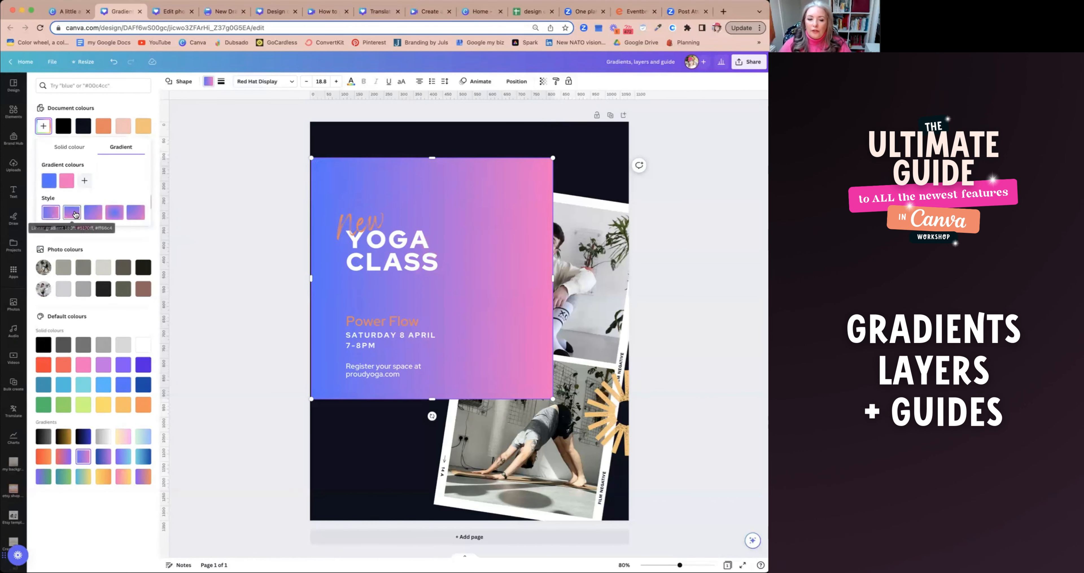
pyautogui.click(72, 211)
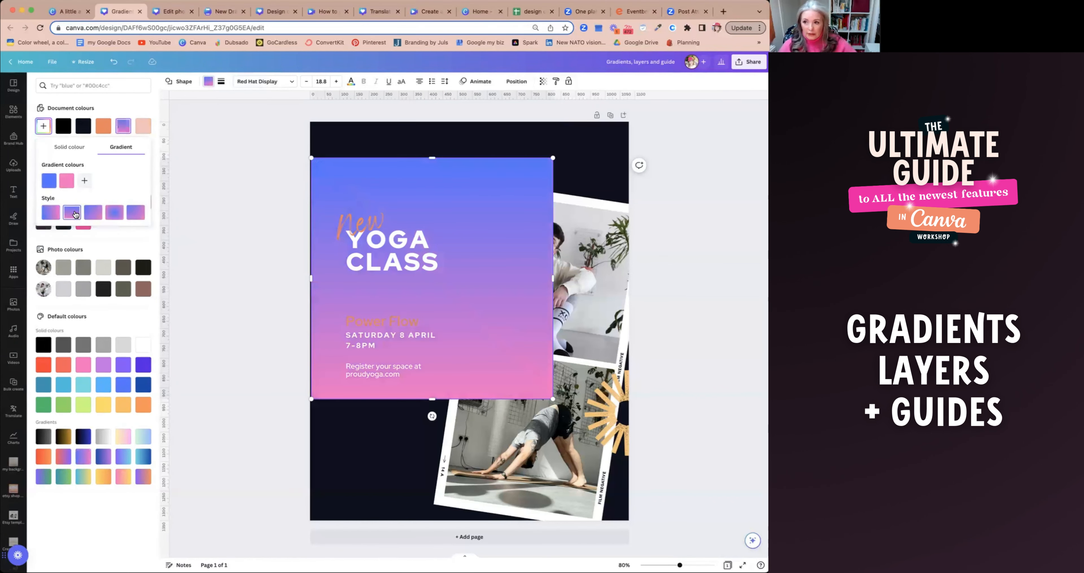
pyautogui.click(91, 213)
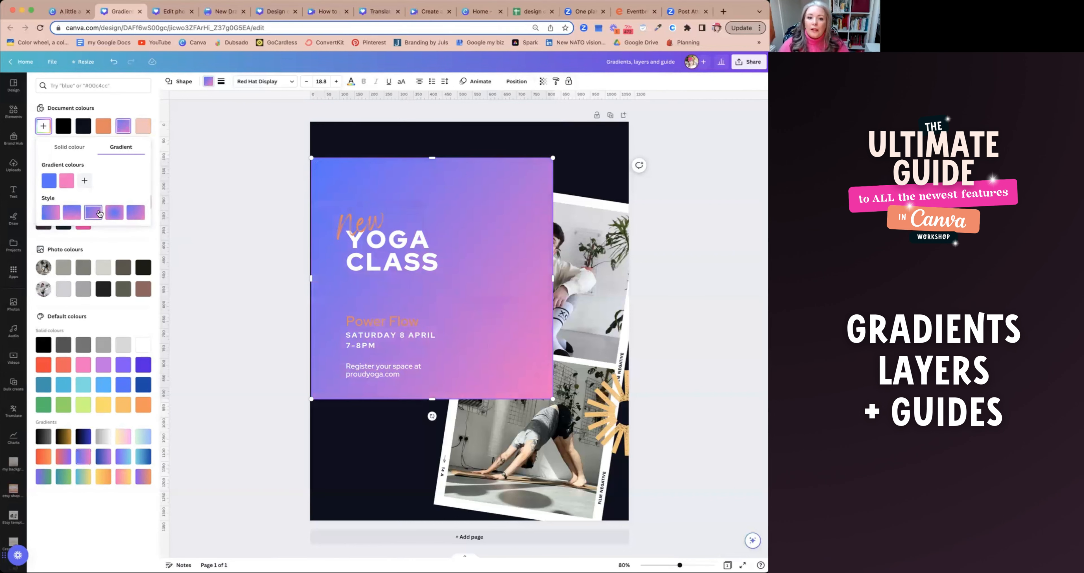
pyautogui.click(107, 214)
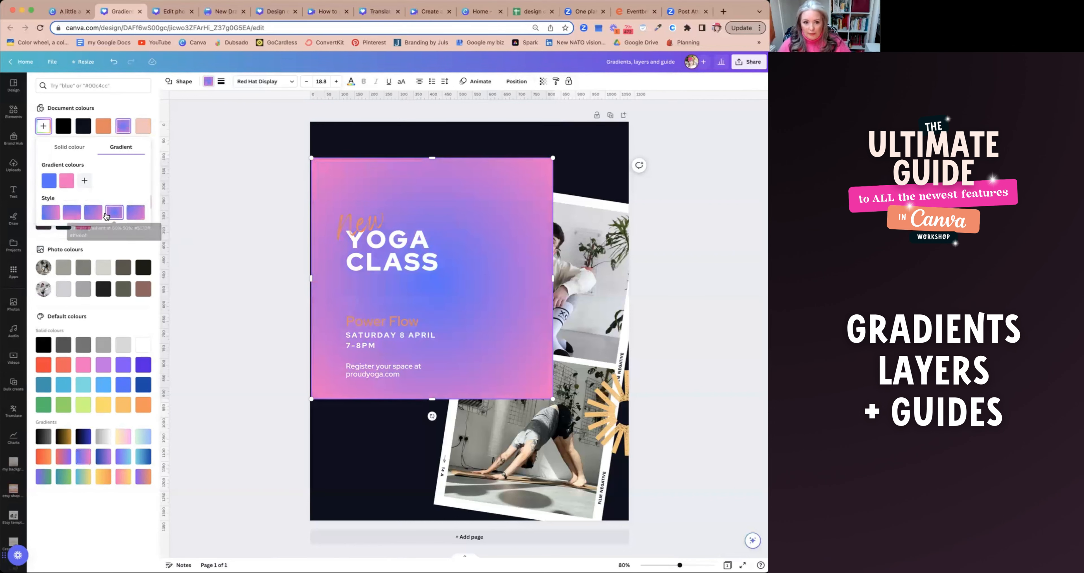
pyautogui.click(72, 212)
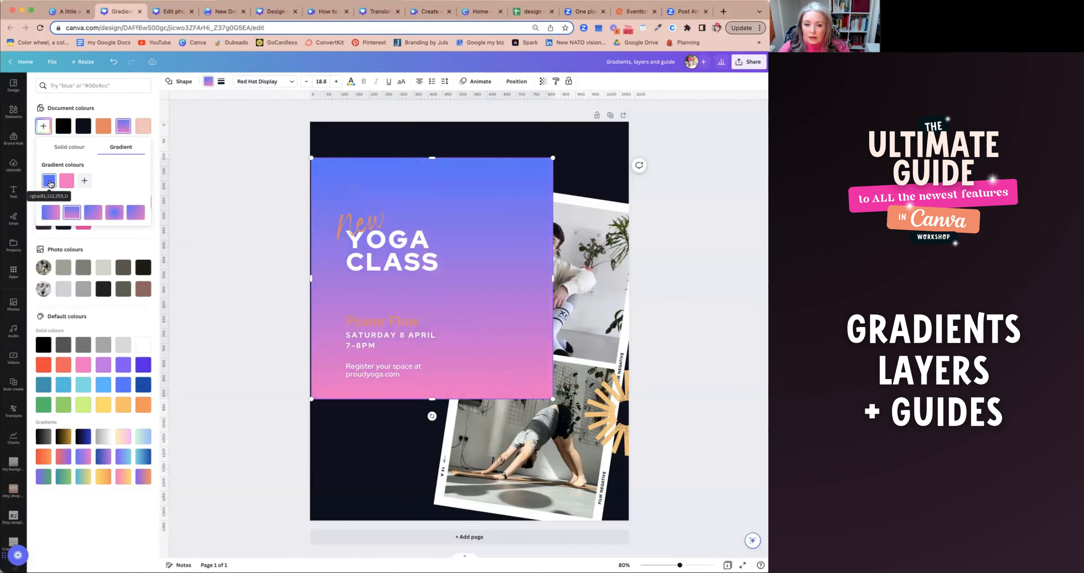
# Step: Change the blue colour of the square's gradient to a dark green
pyautogui.click(49, 182)
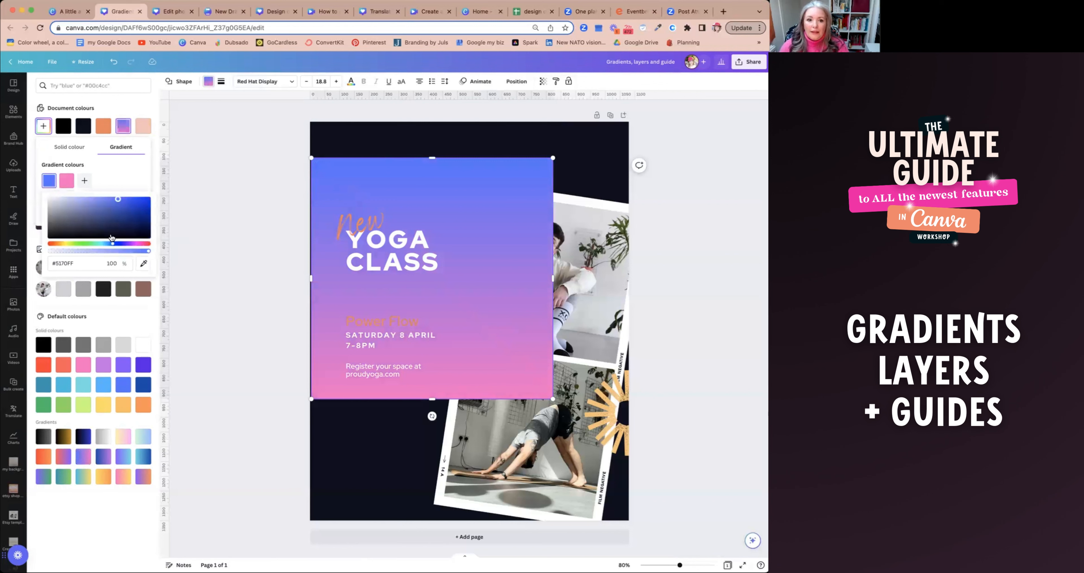
pyautogui.moveTo(113, 246); pyautogui.dragTo(85, 228)
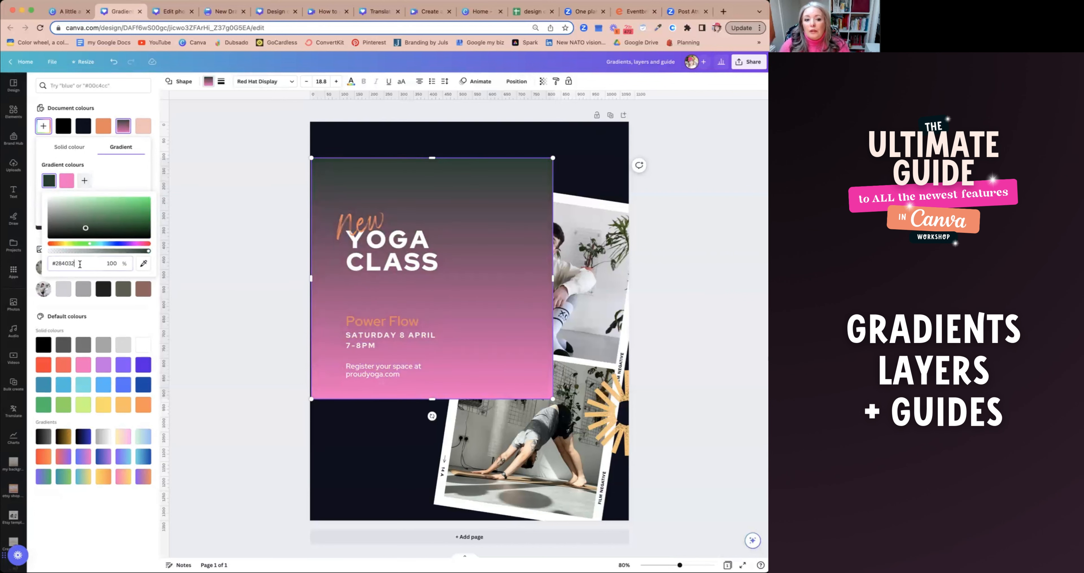
pyautogui.moveTo(75, 263); pyautogui.dragTo(62, 263)
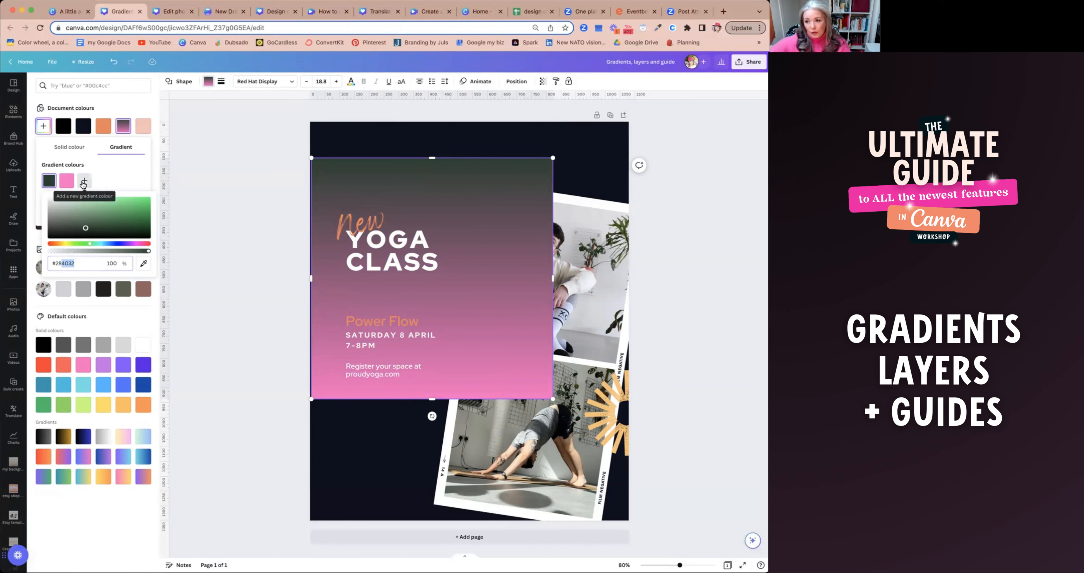
pyautogui.click(109, 169)
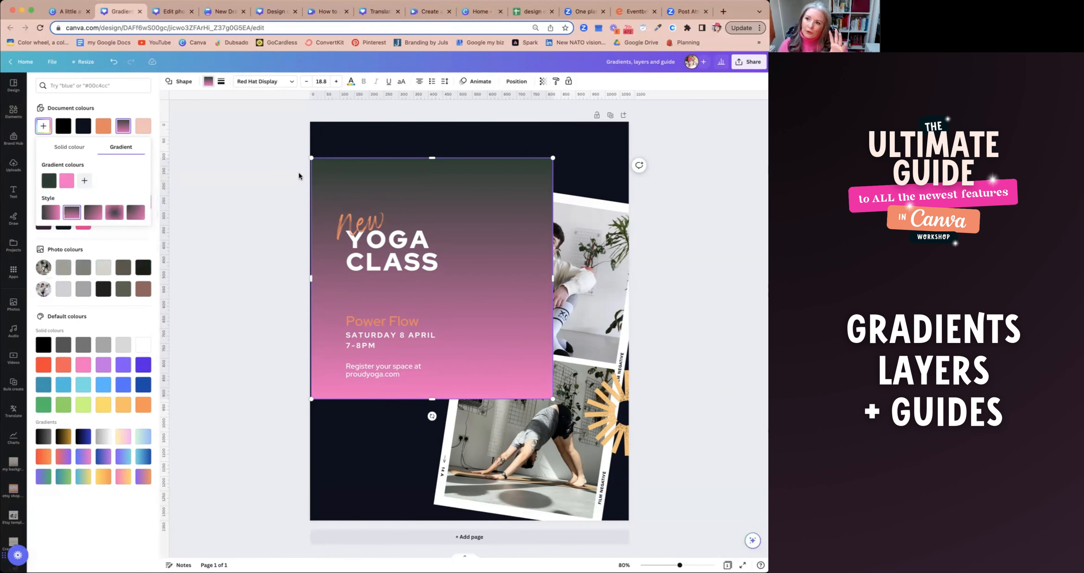
# Step: Move the gradient square up to about X 9, Y 66 px and place its layer behind the photos, directly above the background
pyautogui.click(315, 173)
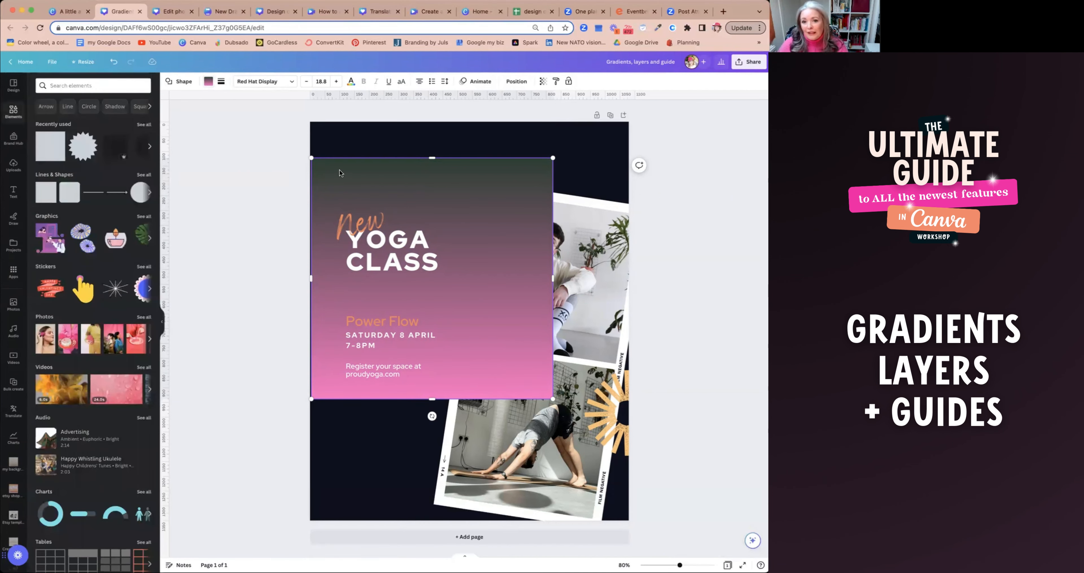
pyautogui.moveTo(372, 180); pyautogui.dragTo(374, 164)
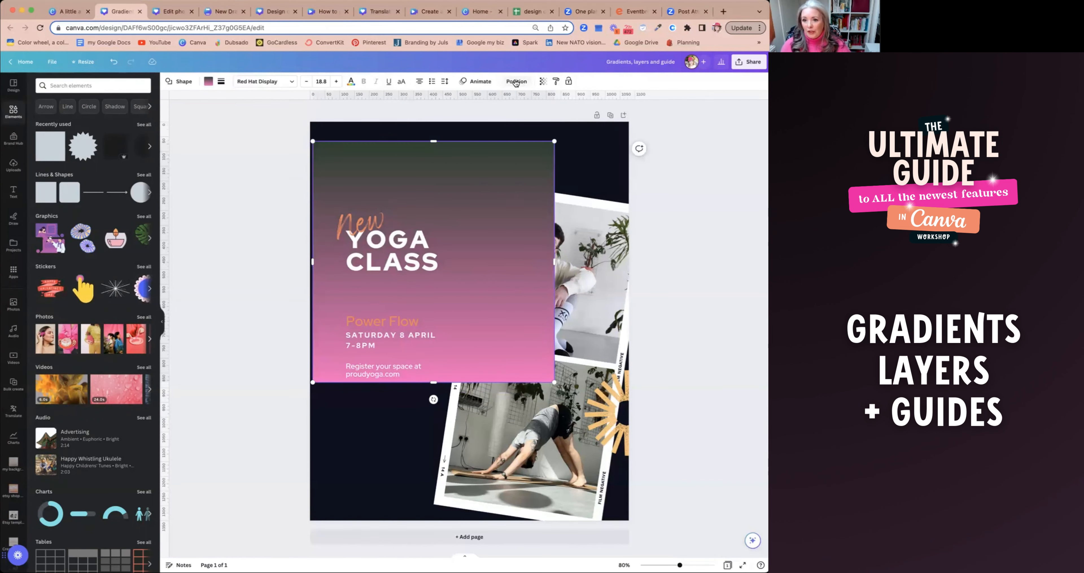
pyautogui.click(516, 81)
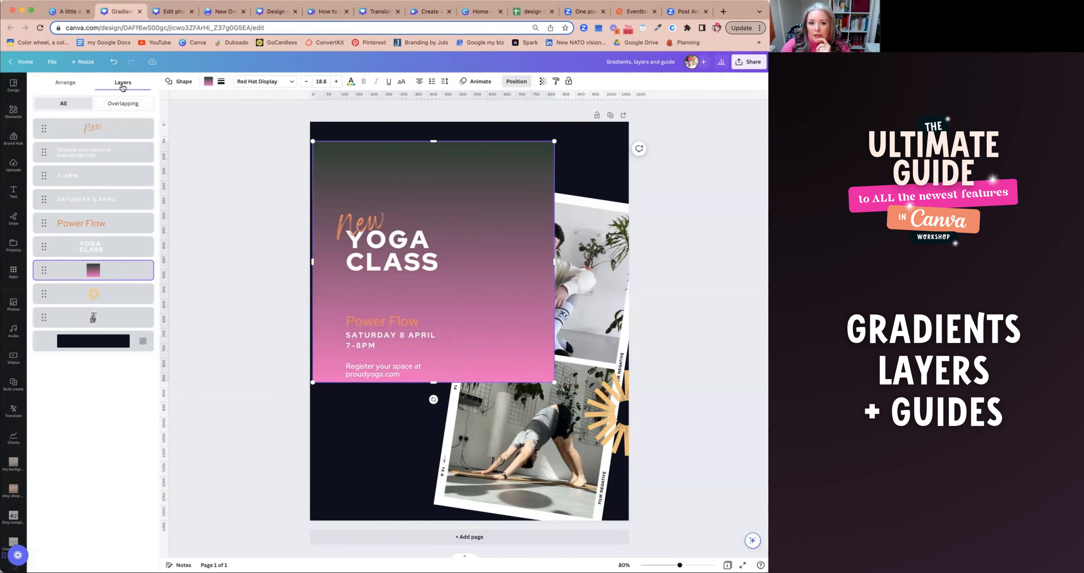
pyautogui.click(78, 89)
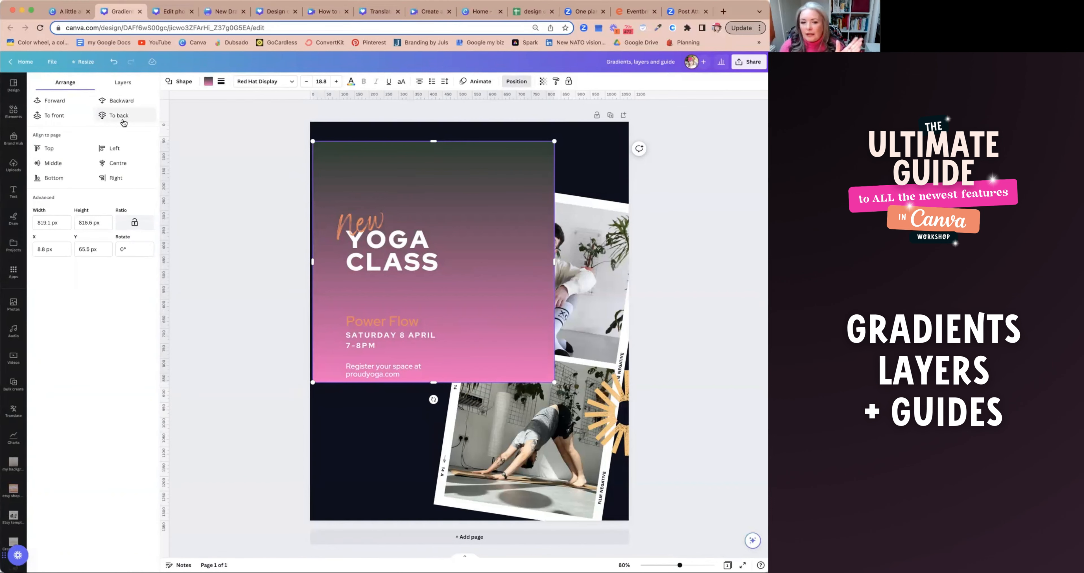
pyautogui.click(123, 87)
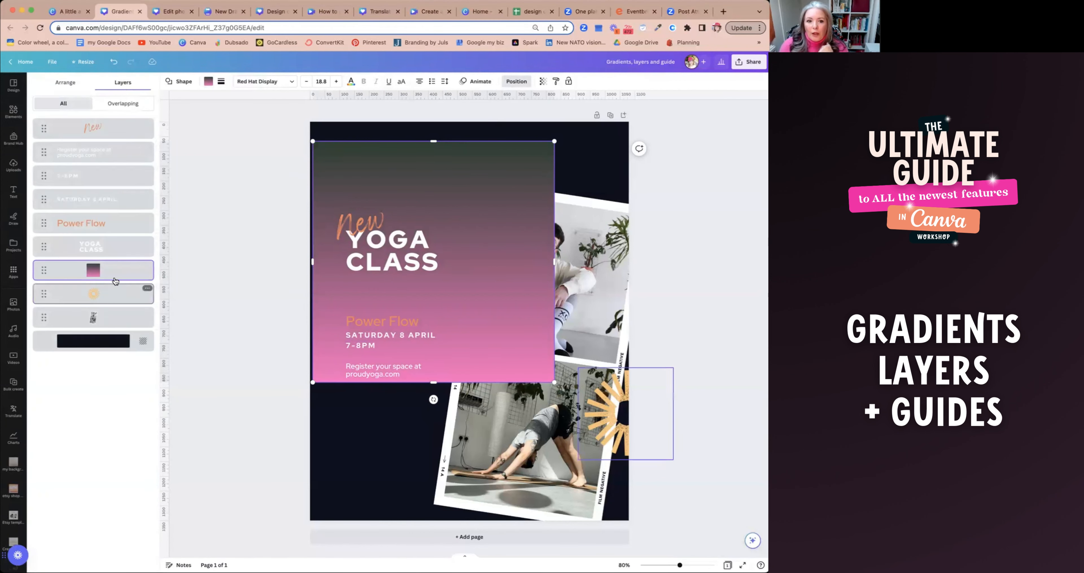
pyautogui.moveTo(109, 272); pyautogui.dragTo(113, 328)
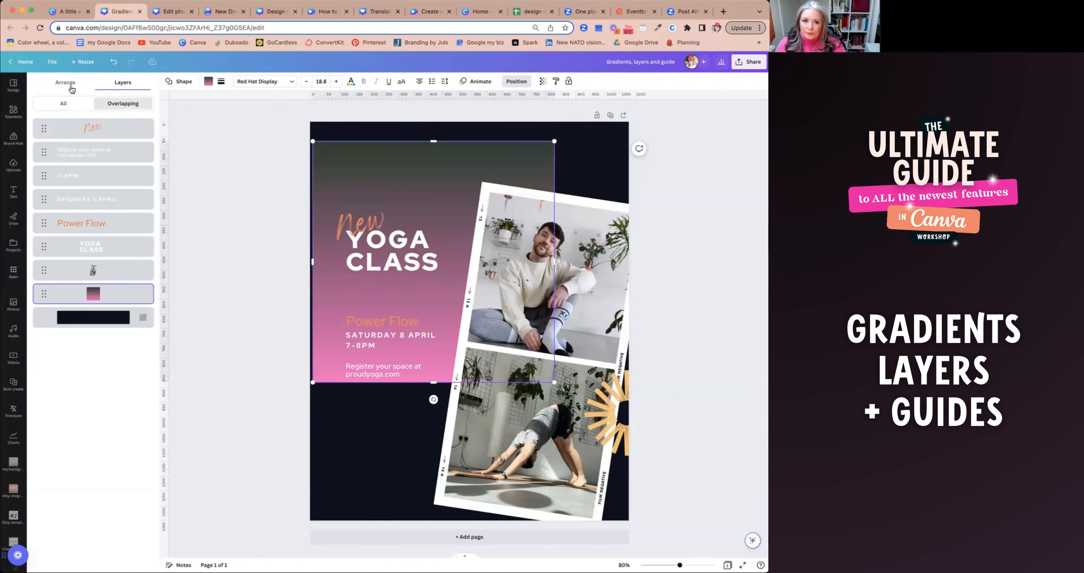
# Step: Try centring the YOGA CLASS heading horizontally on the page, and move it back beneath the word New
pyautogui.click(66, 82)
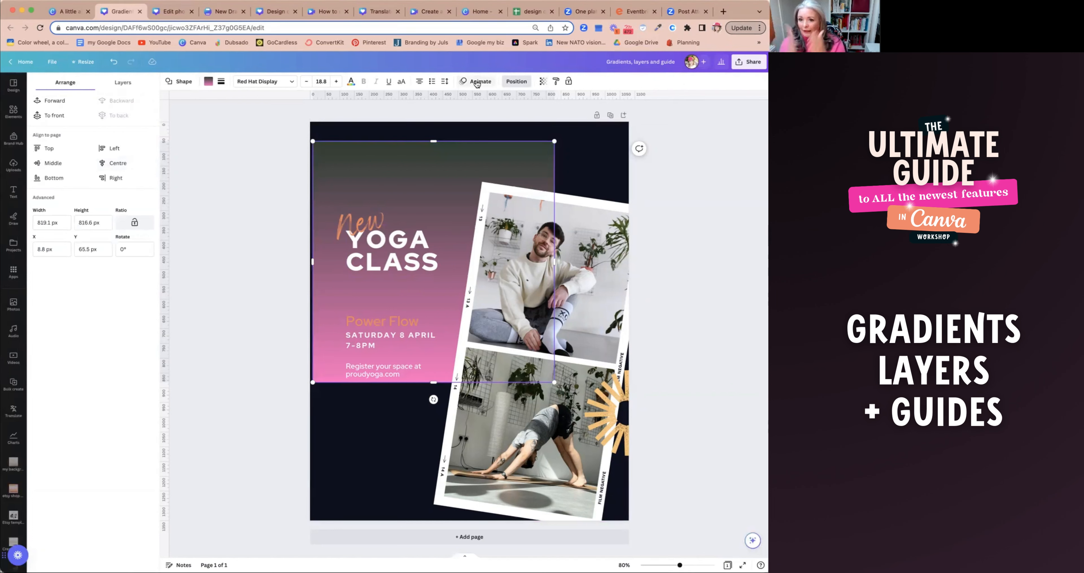
pyautogui.click(411, 256)
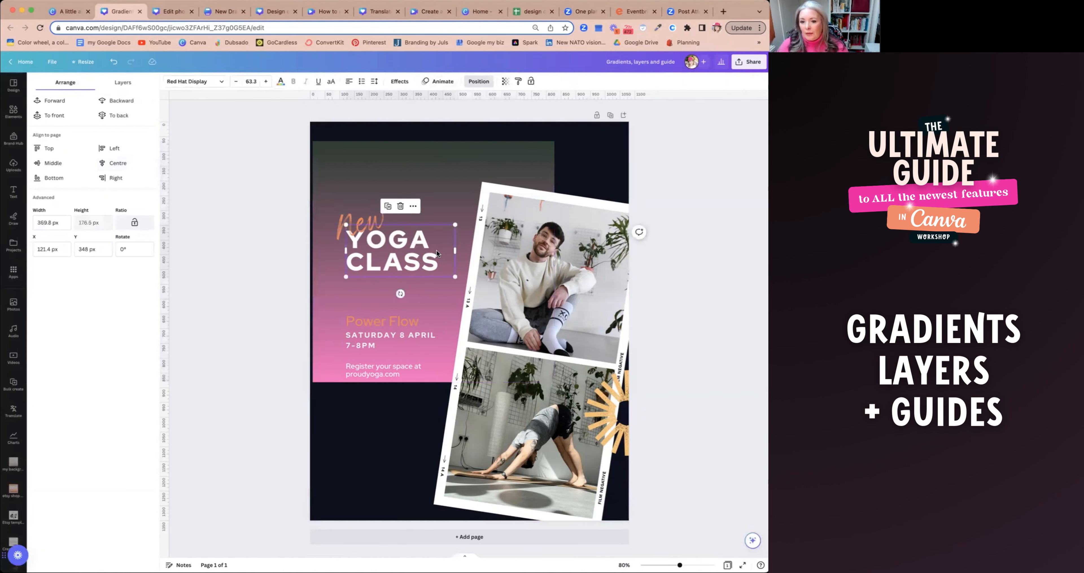
pyautogui.click(119, 164)
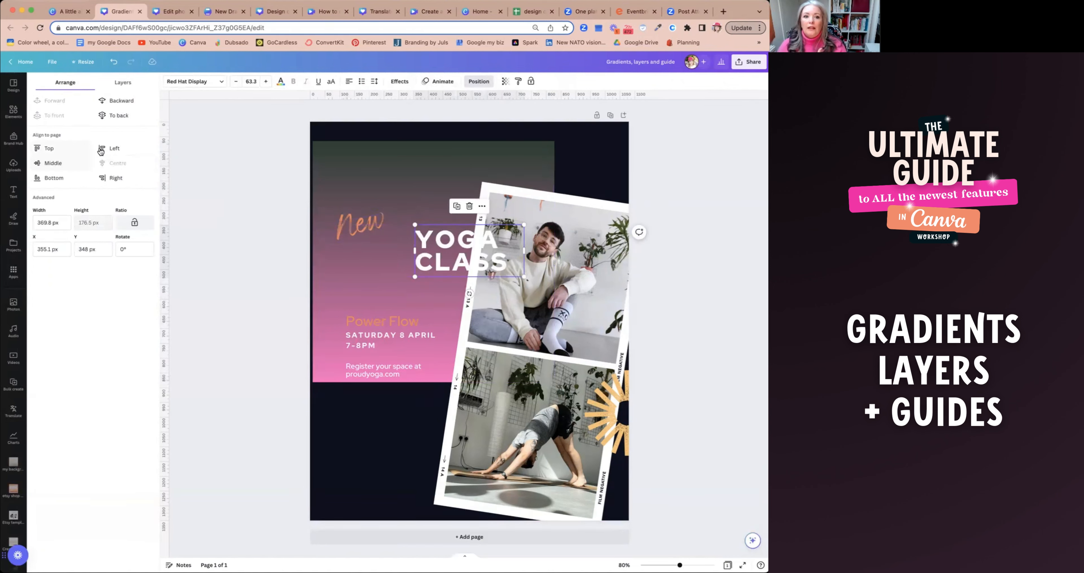
pyautogui.moveTo(442, 238); pyautogui.dragTo(369, 241)
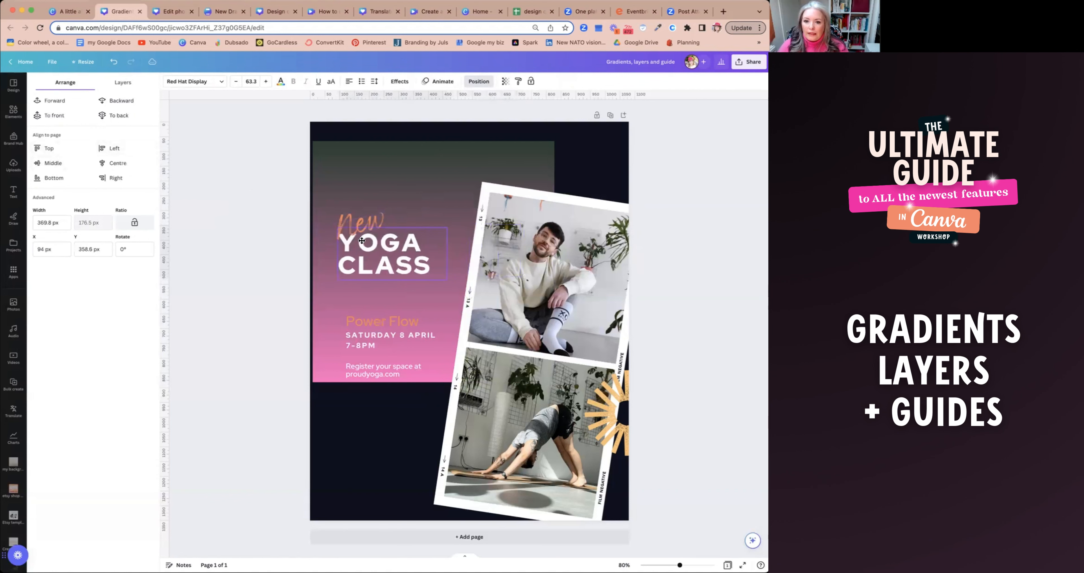
# Step: Review the layer ordering options offered for the gradient square
pyautogui.click(453, 177)
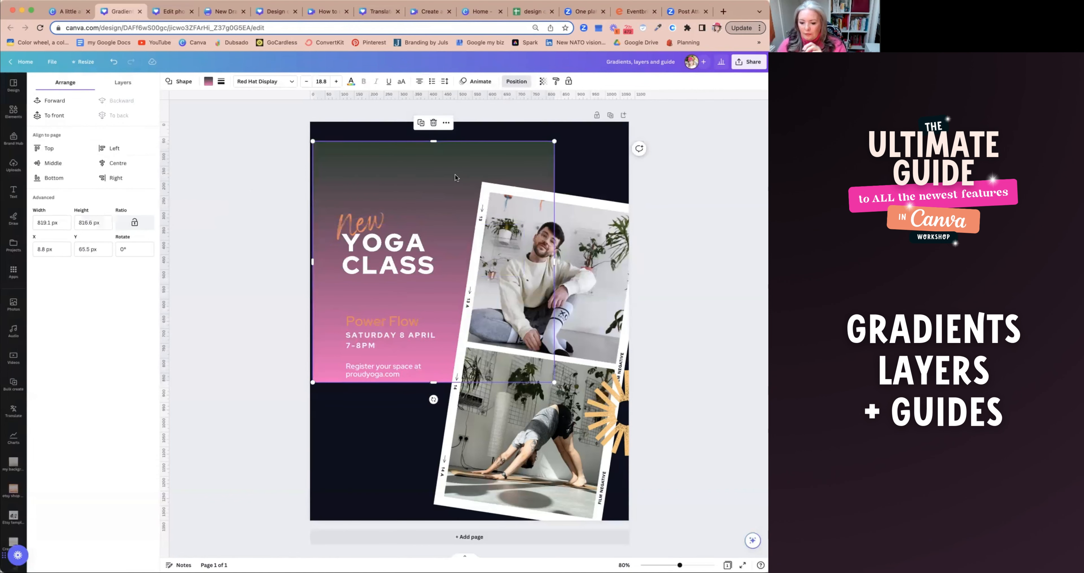
pyautogui.rightClick(455, 174)
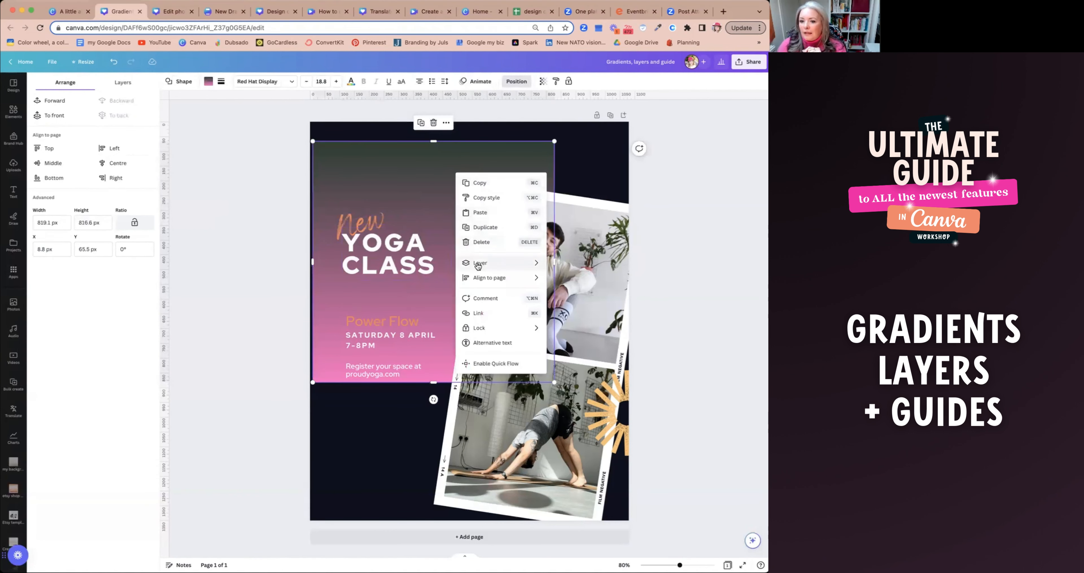
pyautogui.moveTo(480, 264)
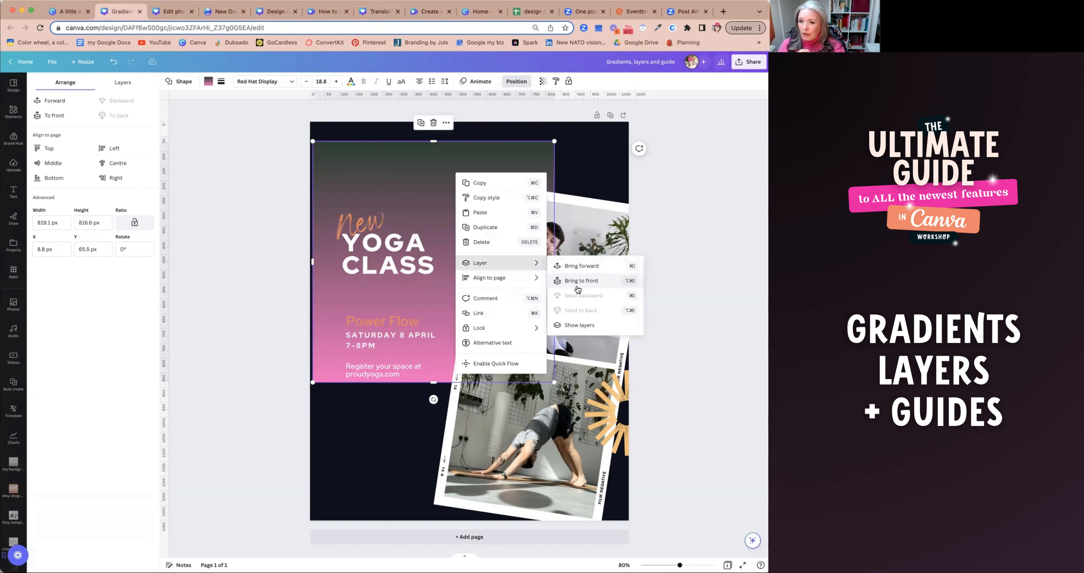
pyautogui.click(291, 175)
pyautogui.click(523, 86)
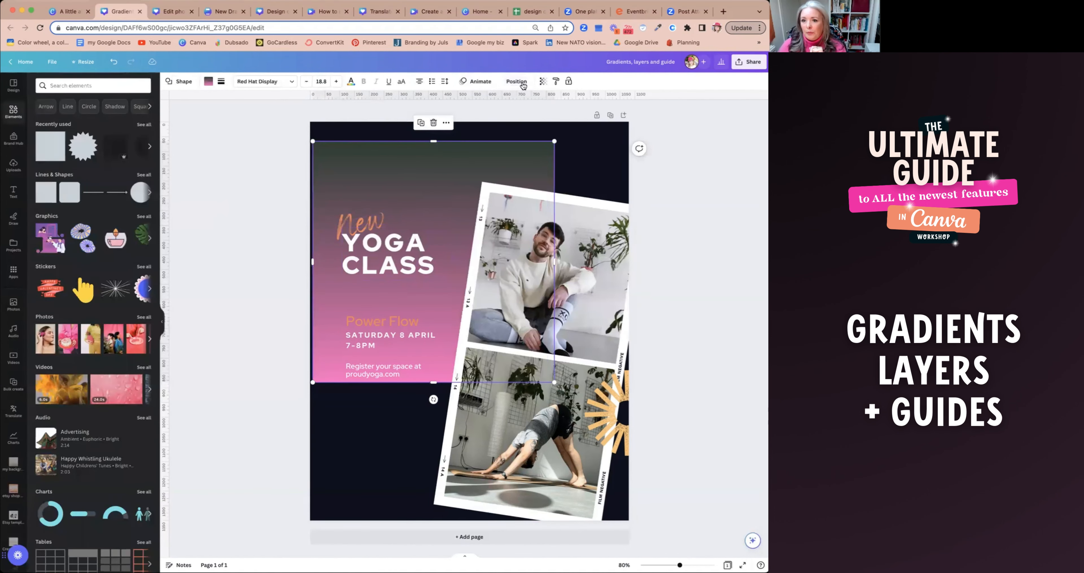
pyautogui.click(522, 84)
pyautogui.rightClick(460, 173)
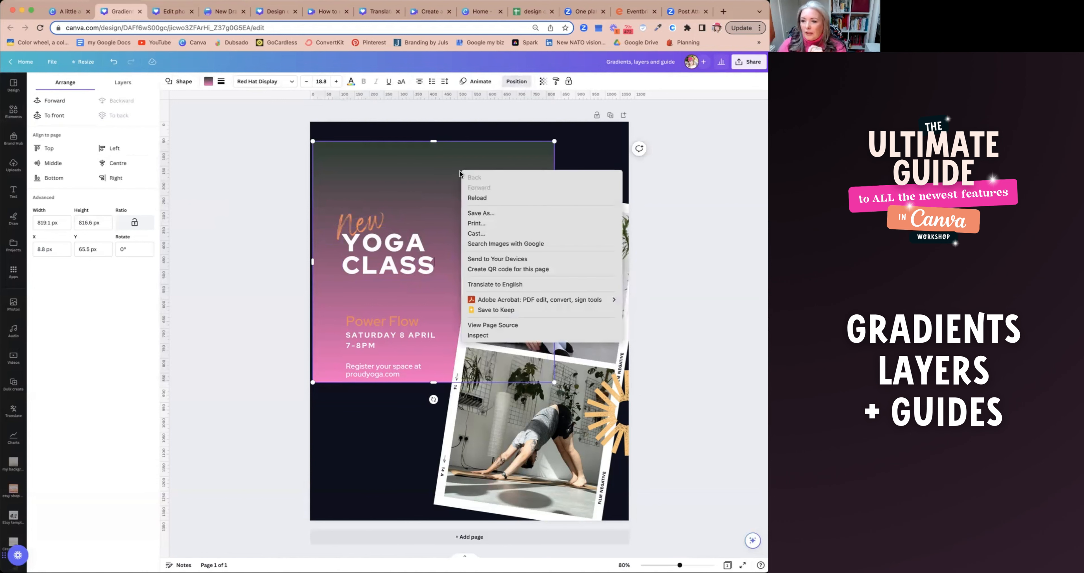
pyautogui.rightClick(410, 178)
pyautogui.rightClick(410, 178)
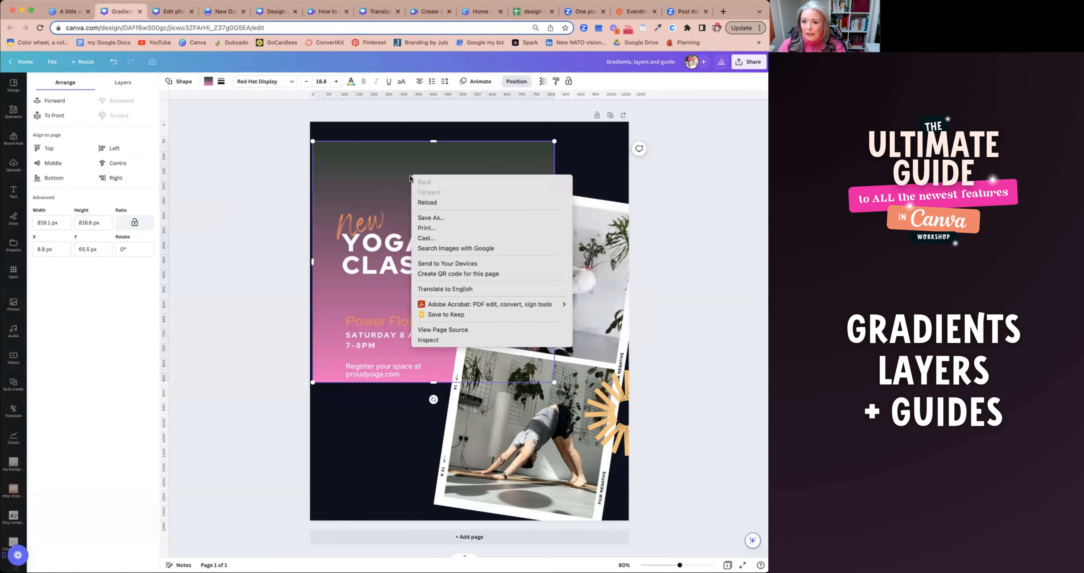
pyautogui.rightClick(410, 178)
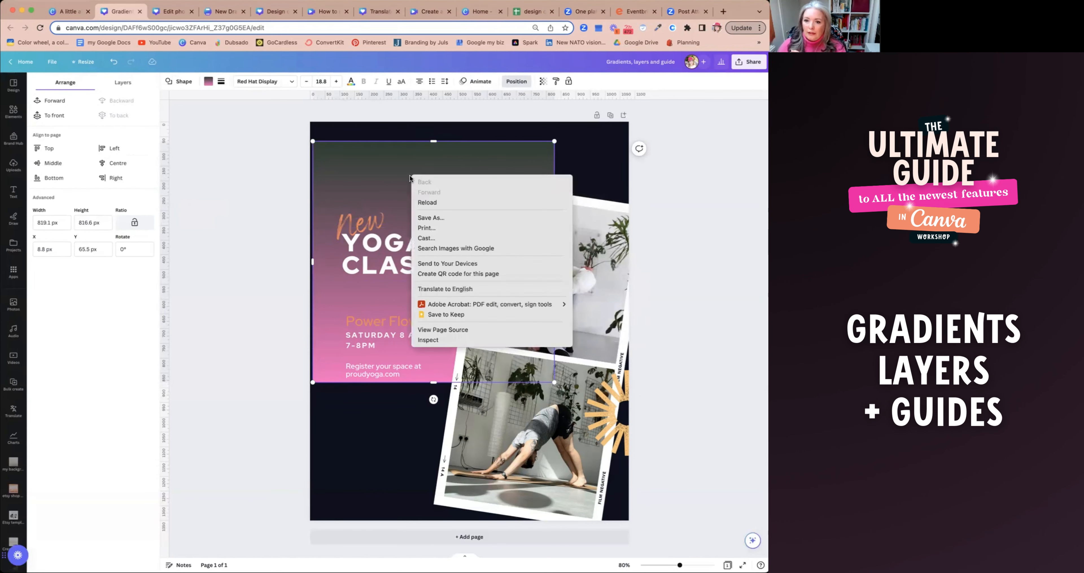
pyautogui.click(376, 439)
# Step: Show the list of layers overlapping the gradient square, using the square's own layer options
pyautogui.rightClick(336, 349)
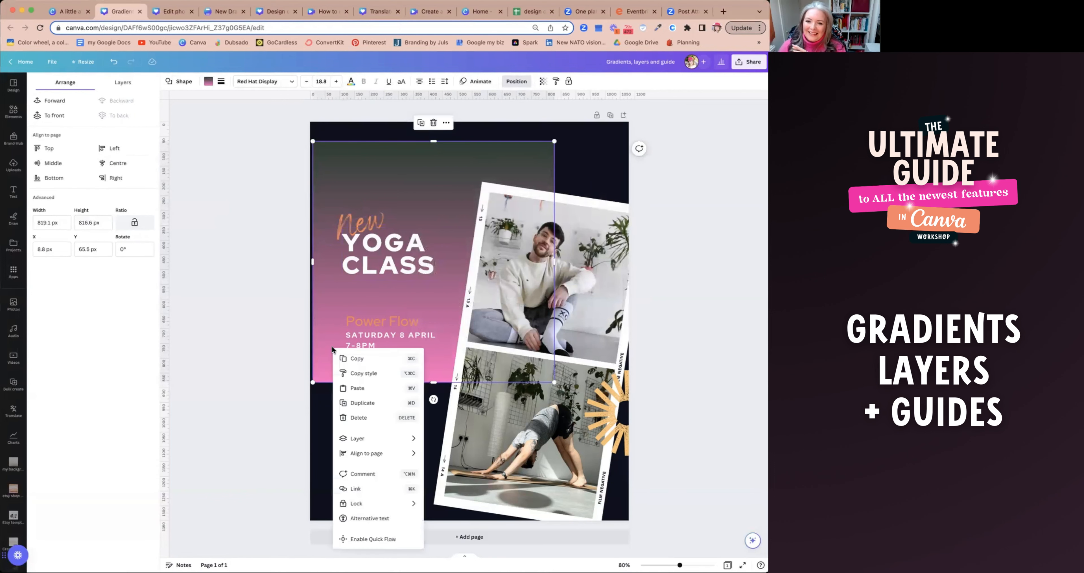
pyautogui.moveTo(358, 438)
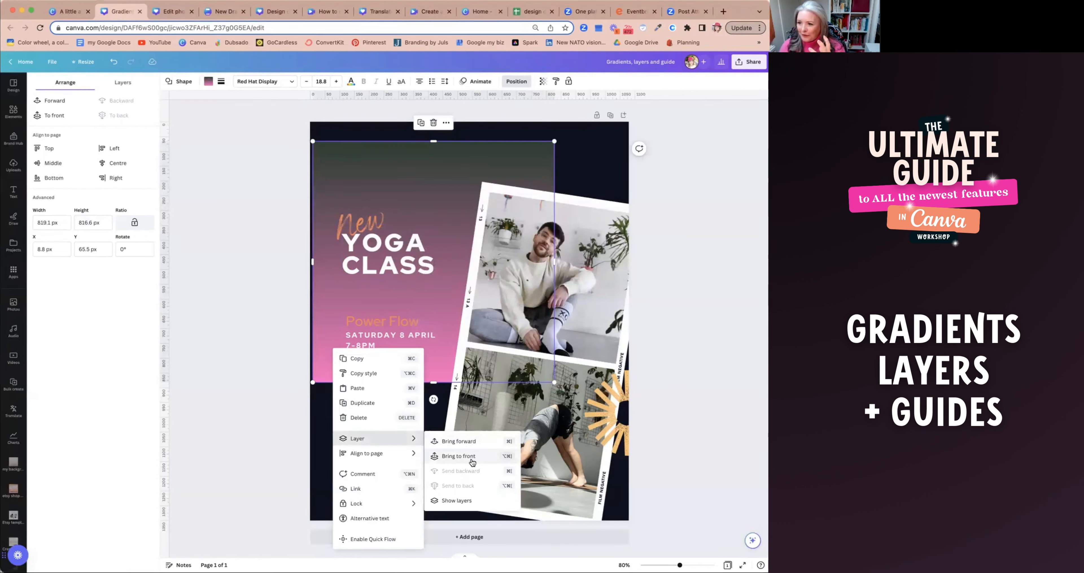
pyautogui.click(458, 500)
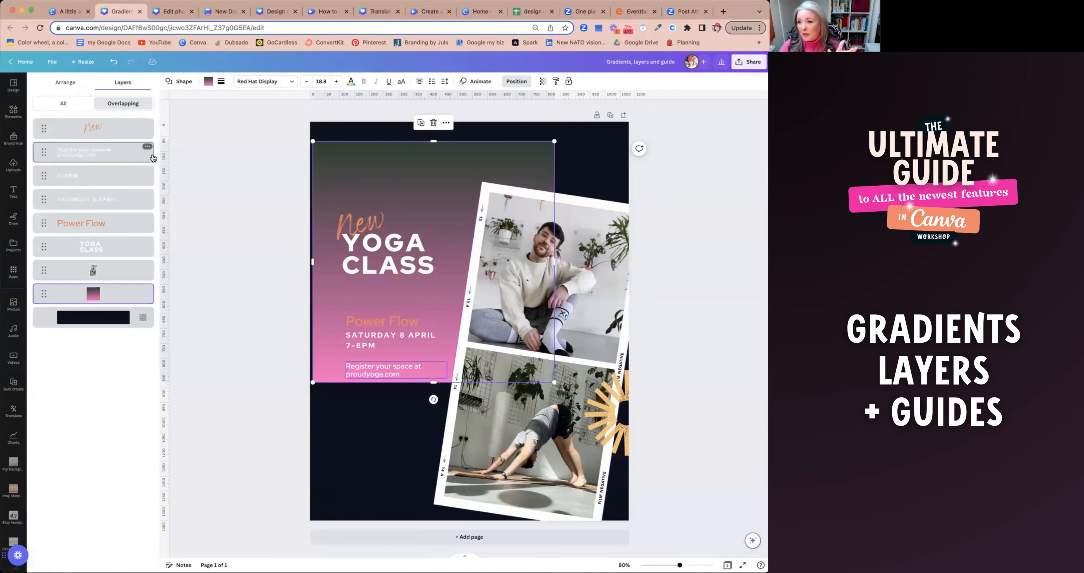
pyautogui.press('Escape')
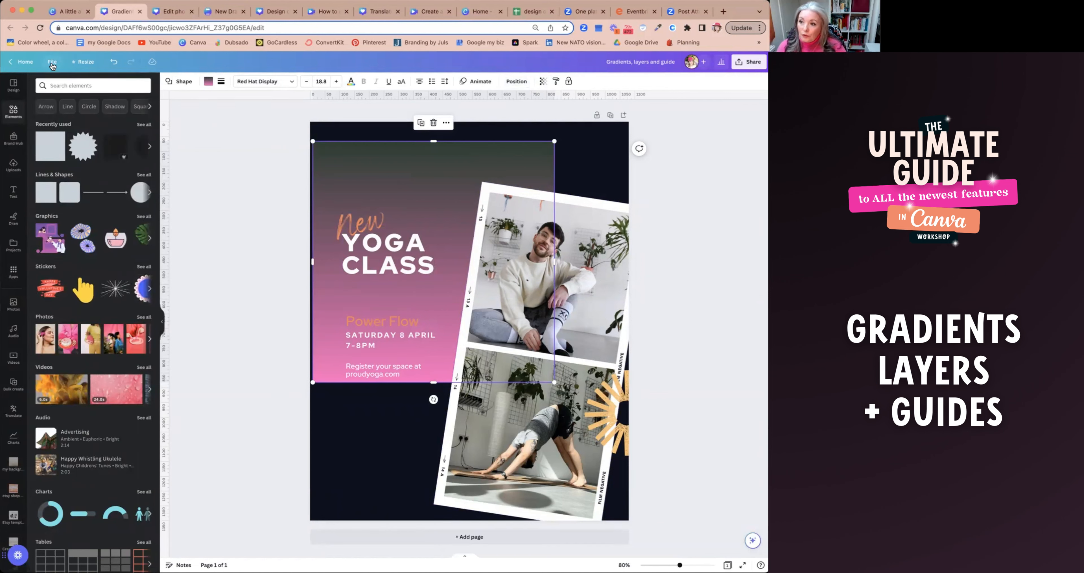
# Step: Add a vertical ruler guide at the YOGA CLASS heading's left edge and align the class details and registration text to it
pyautogui.click(52, 64)
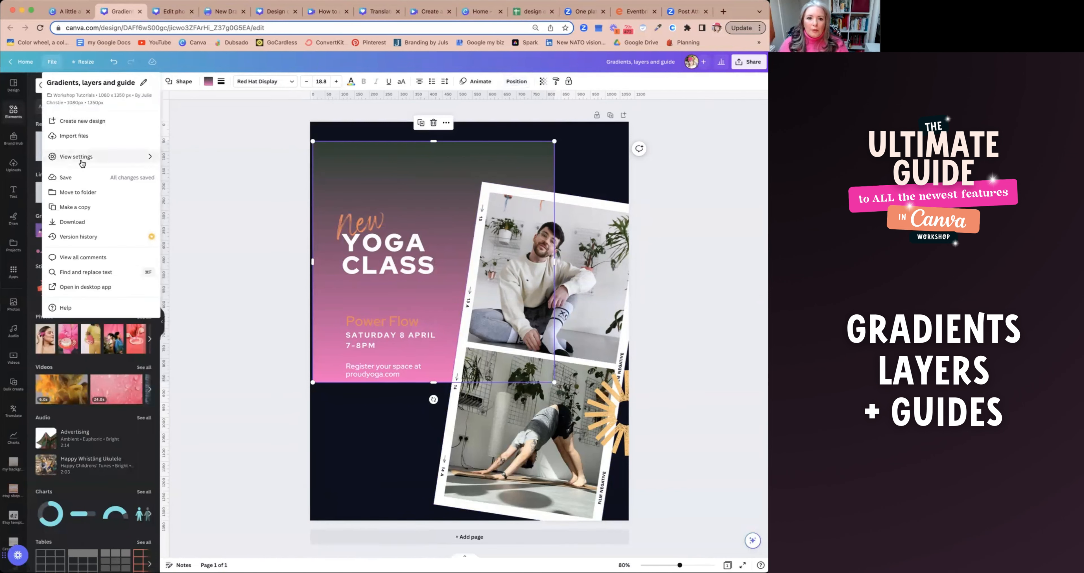
pyautogui.moveTo(85, 159)
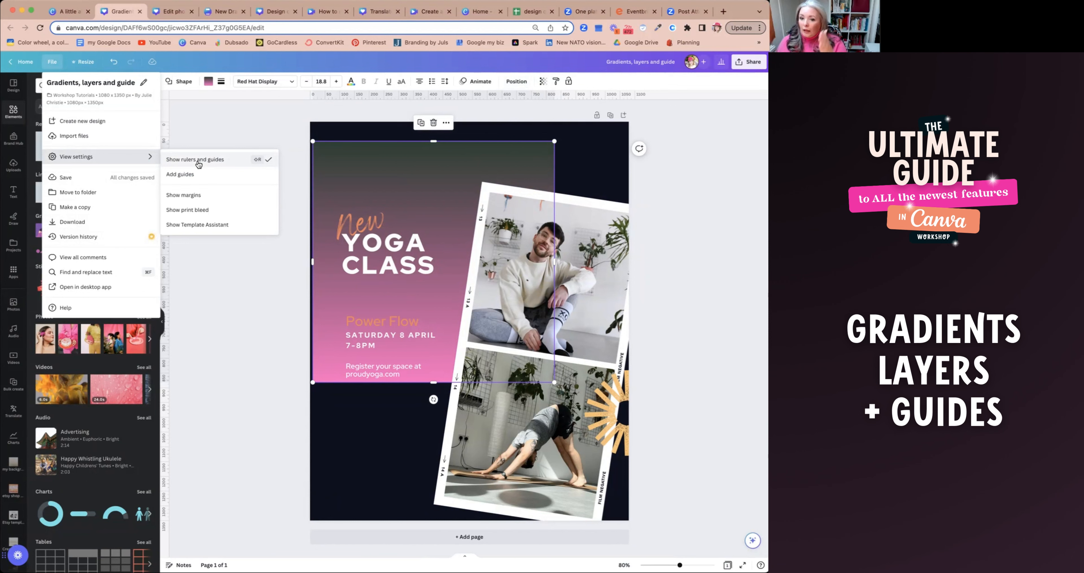
pyautogui.click(260, 254)
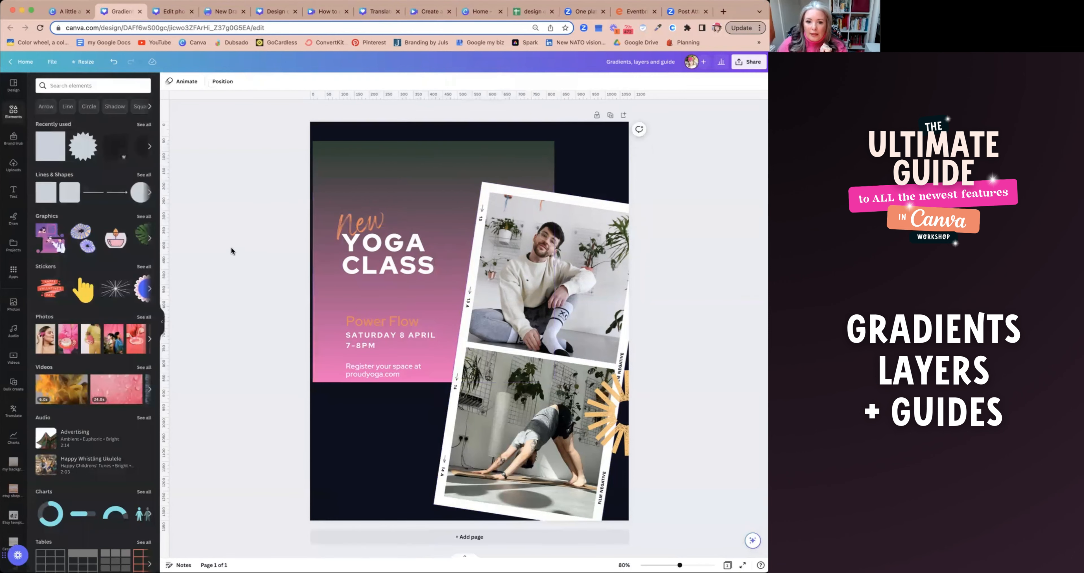
pyautogui.moveTo(165, 228); pyautogui.dragTo(342, 234)
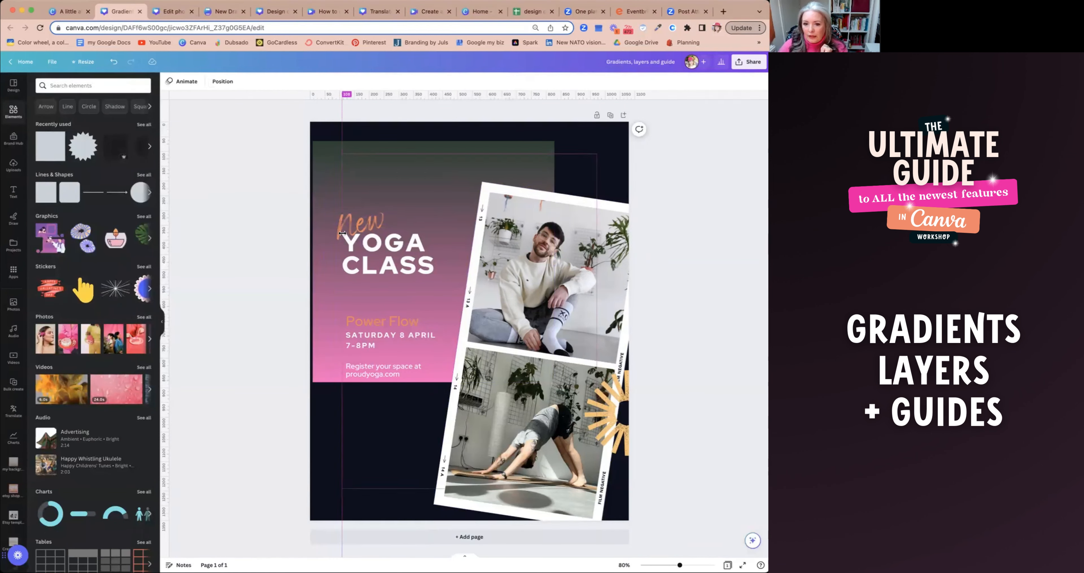
pyautogui.click(366, 323)
pyautogui.moveTo(365, 323); pyautogui.dragTo(367, 366)
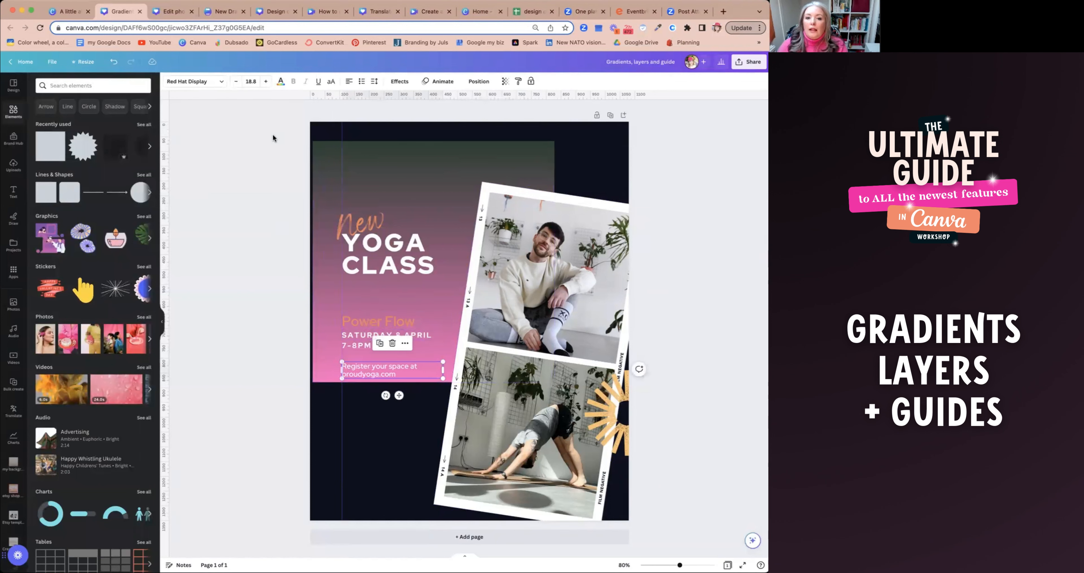
# Step: Preview the 12 Columns, 6 Columns and 3x3 Grid guide layouts on the poster without adding any of them
pyautogui.click(58, 63)
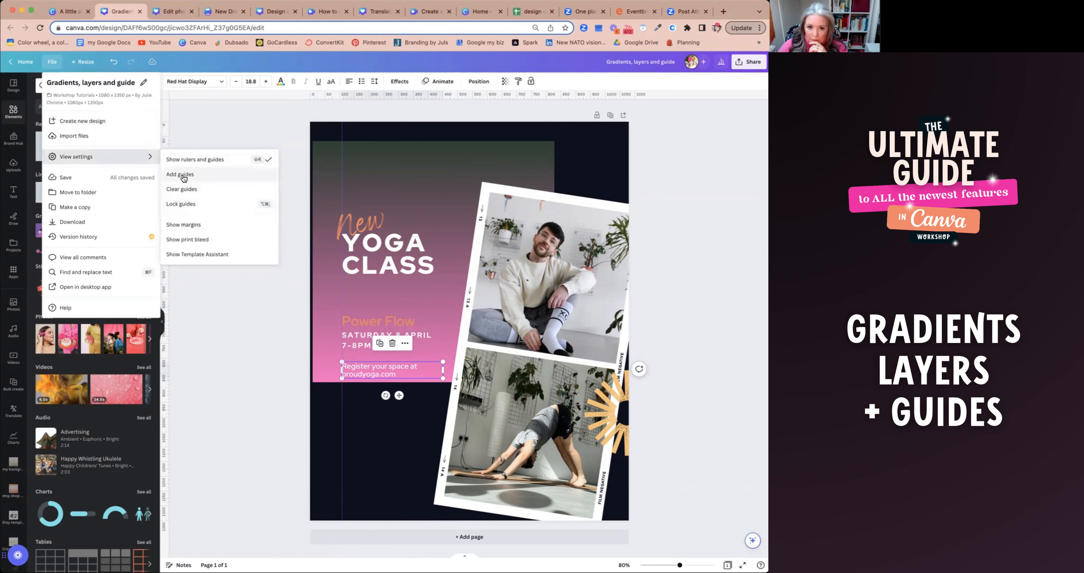
pyautogui.click(182, 175)
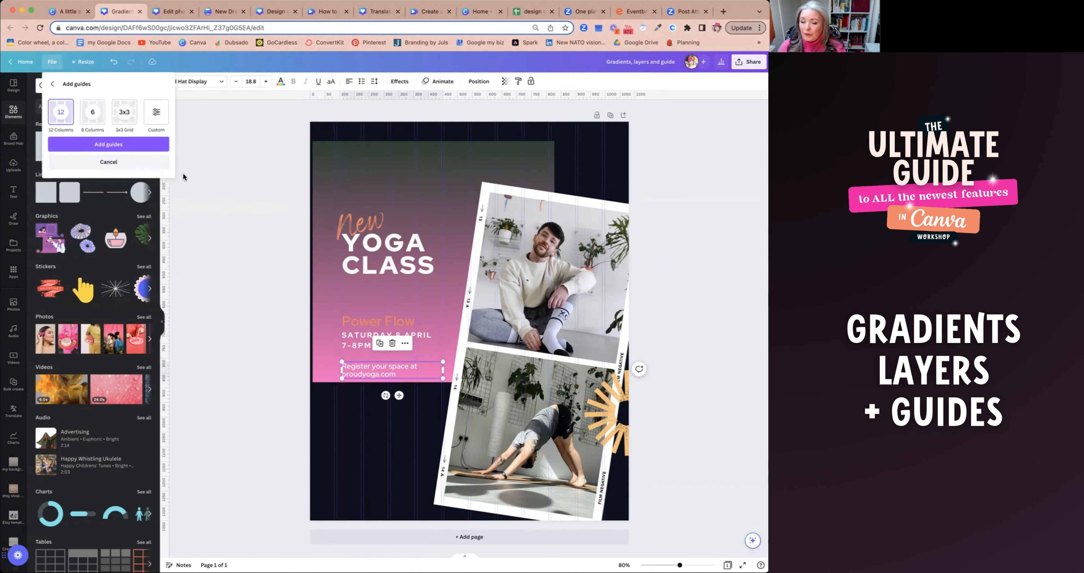
pyautogui.click(90, 119)
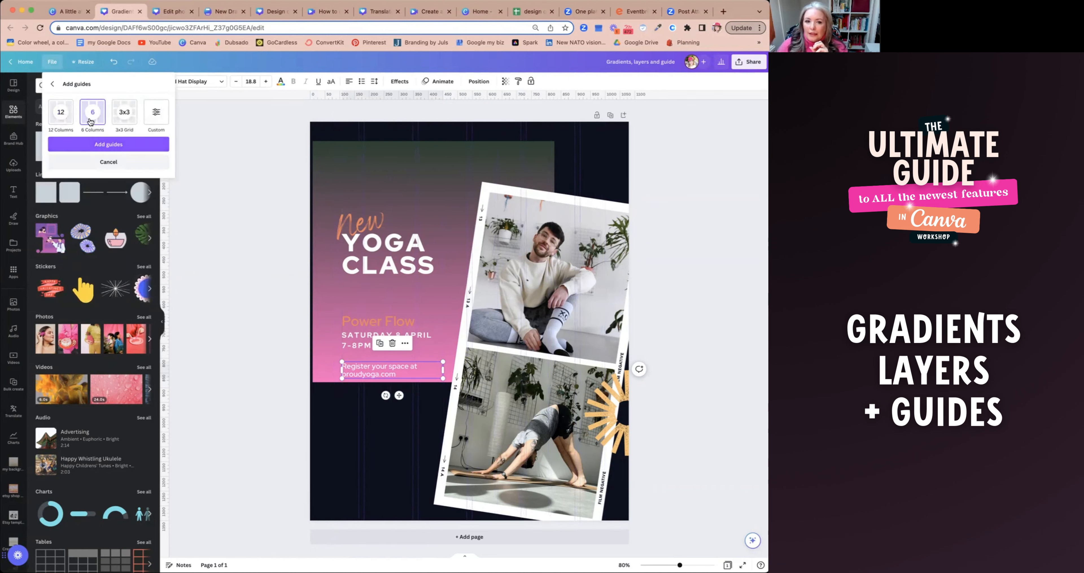
pyautogui.click(120, 112)
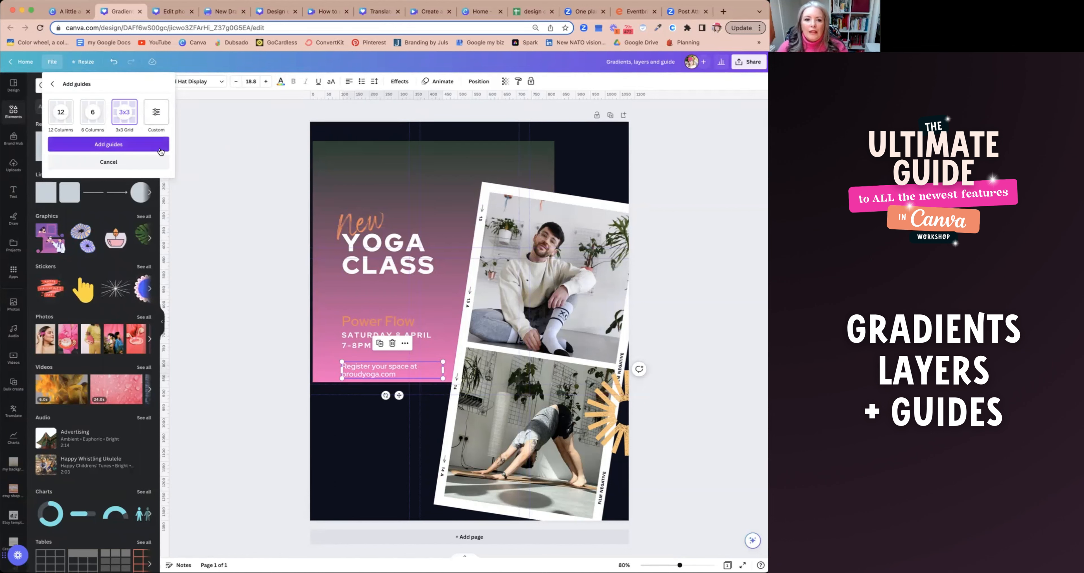
pyautogui.click(229, 158)
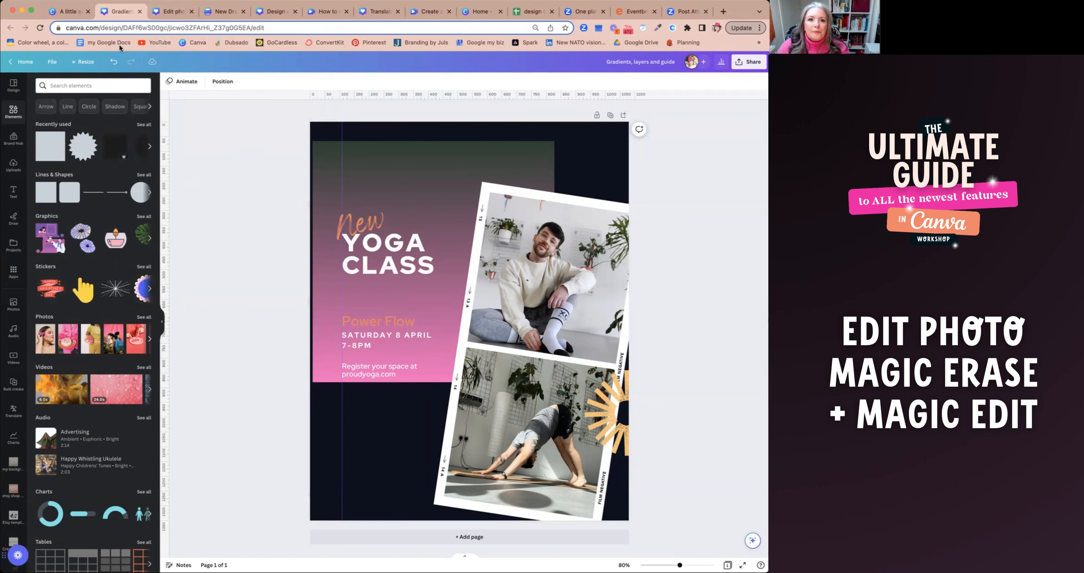
# Step: Switch to the photo editing design and limit the page 1 lily photo's adjustments to the Background area
pyautogui.click(177, 13)
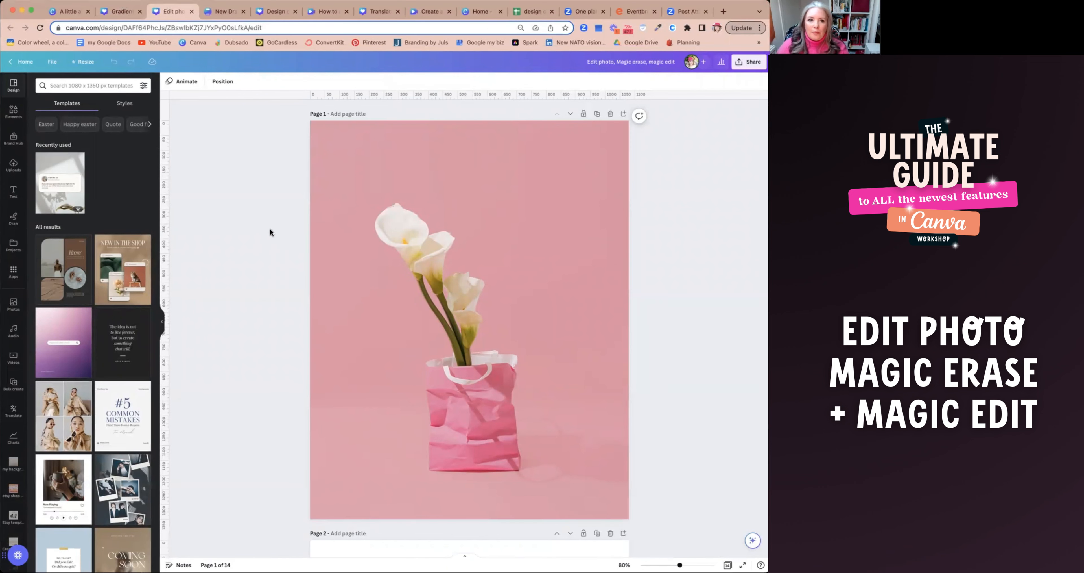
pyautogui.click(482, 201)
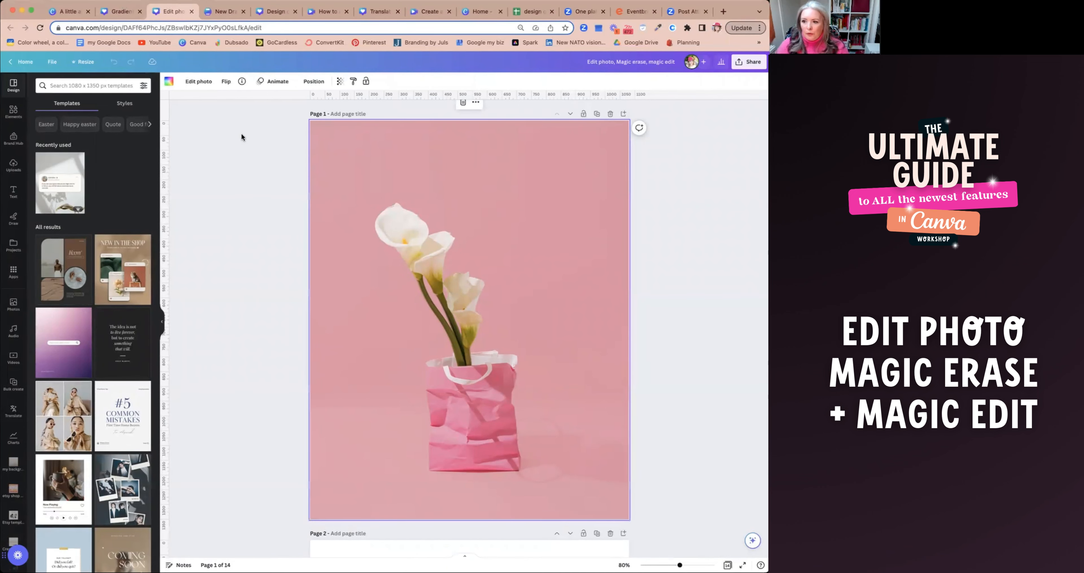
pyautogui.click(199, 83)
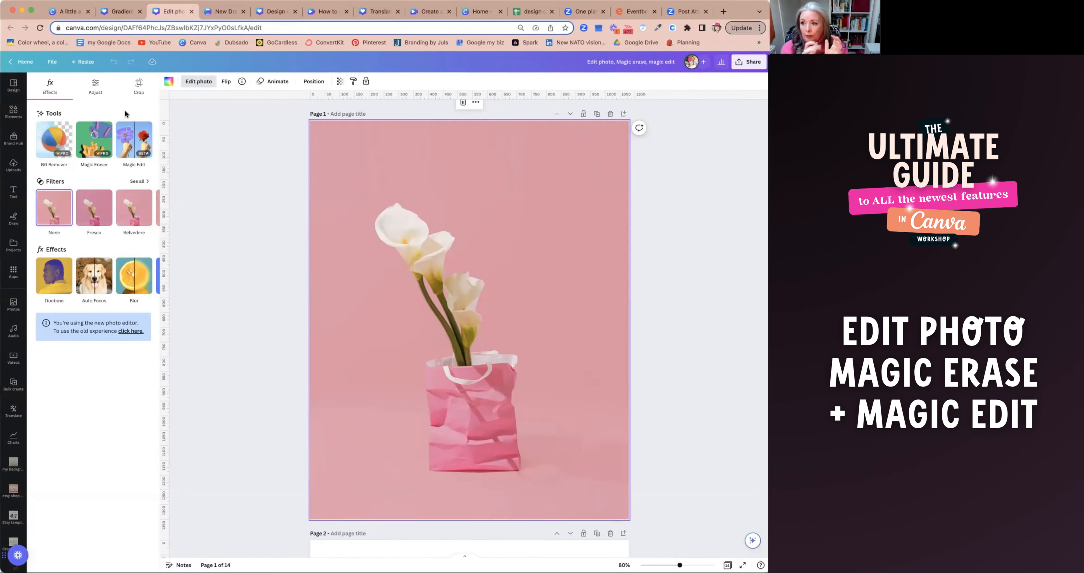
pyautogui.click(99, 85)
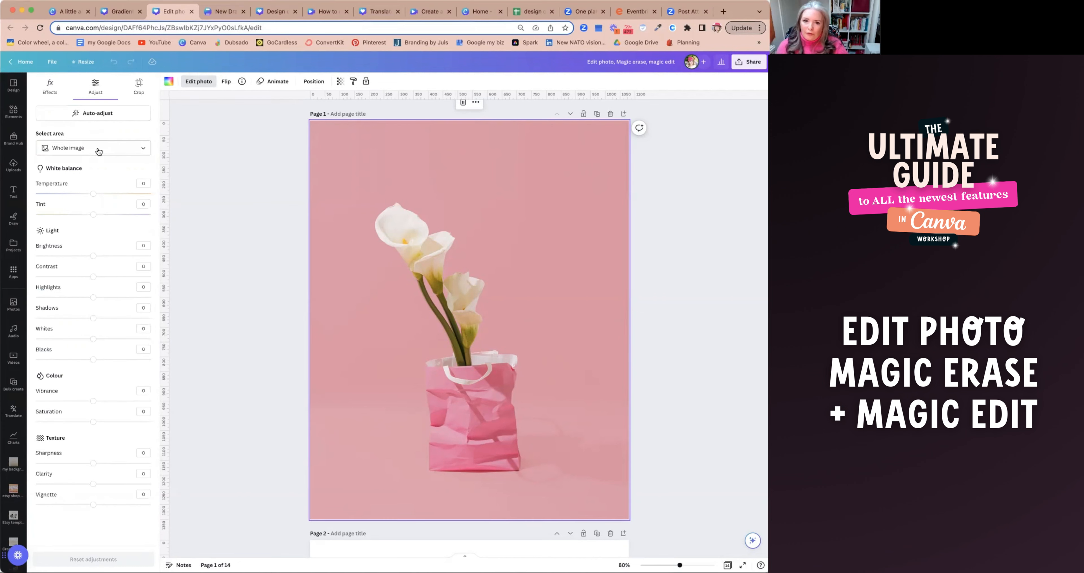
pyautogui.click(83, 153)
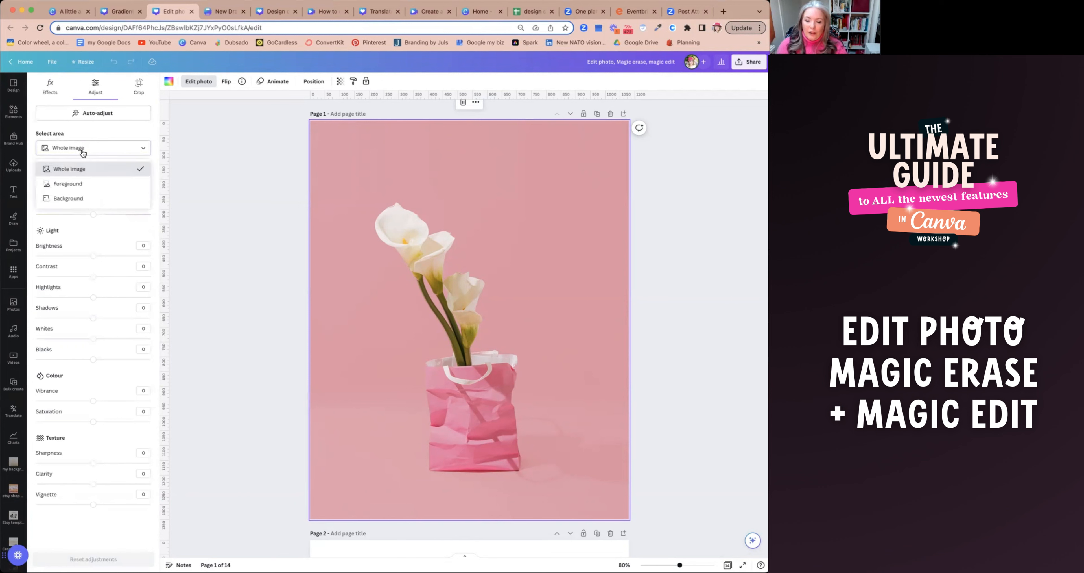
pyautogui.click(88, 201)
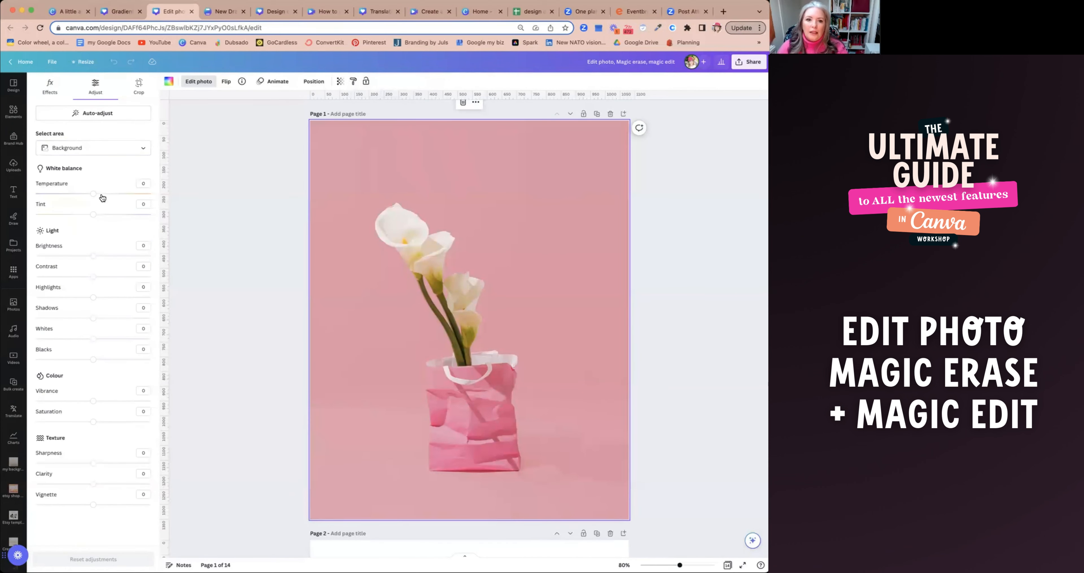
# Step: Set the photo background's temperature to 77, tint to -96 and saturation to 7
pyautogui.moveTo(93, 194); pyautogui.dragTo(137, 194)
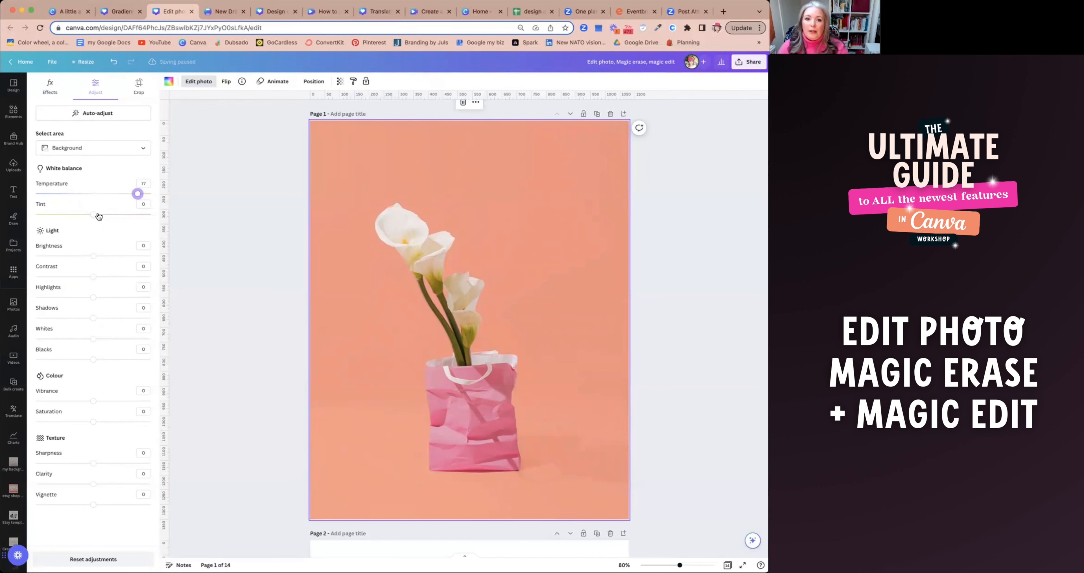
pyautogui.click(92, 214)
pyautogui.moveTo(94, 216); pyautogui.dragTo(37, 213)
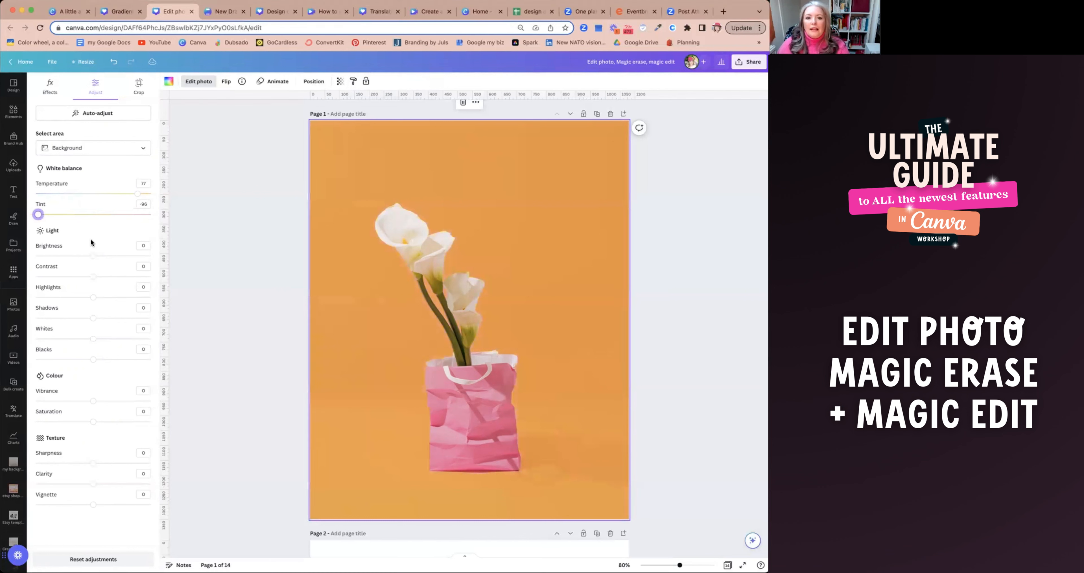
pyautogui.moveTo(93, 255)
pyautogui.mouseDown()
pyautogui.moveTo(53, 256)
pyautogui.moveTo(105, 257)
pyautogui.moveTo(92, 256)
pyautogui.mouseUp()
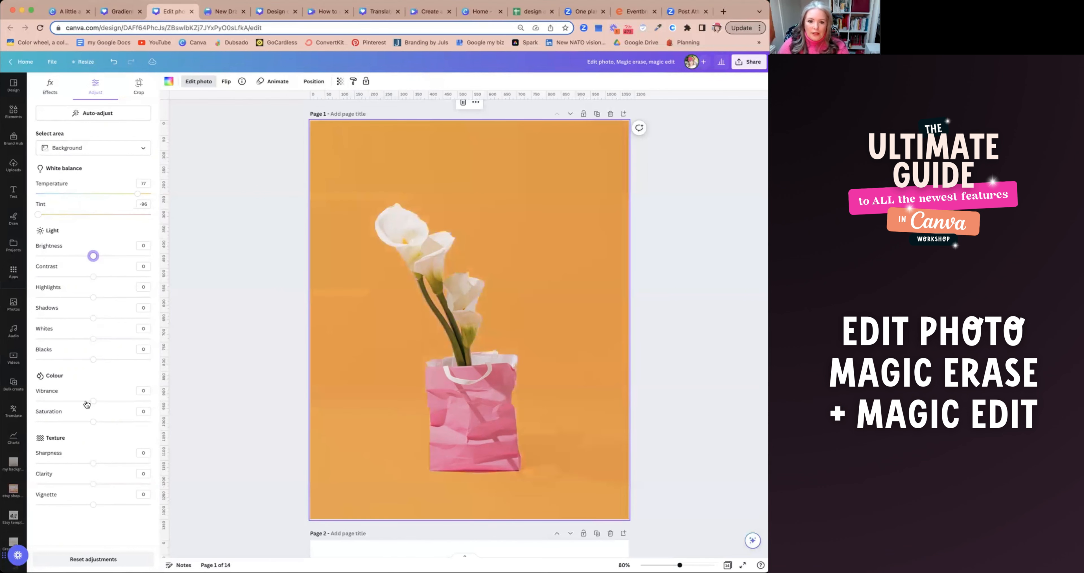
pyautogui.moveTo(90, 401); pyautogui.dragTo(97, 424)
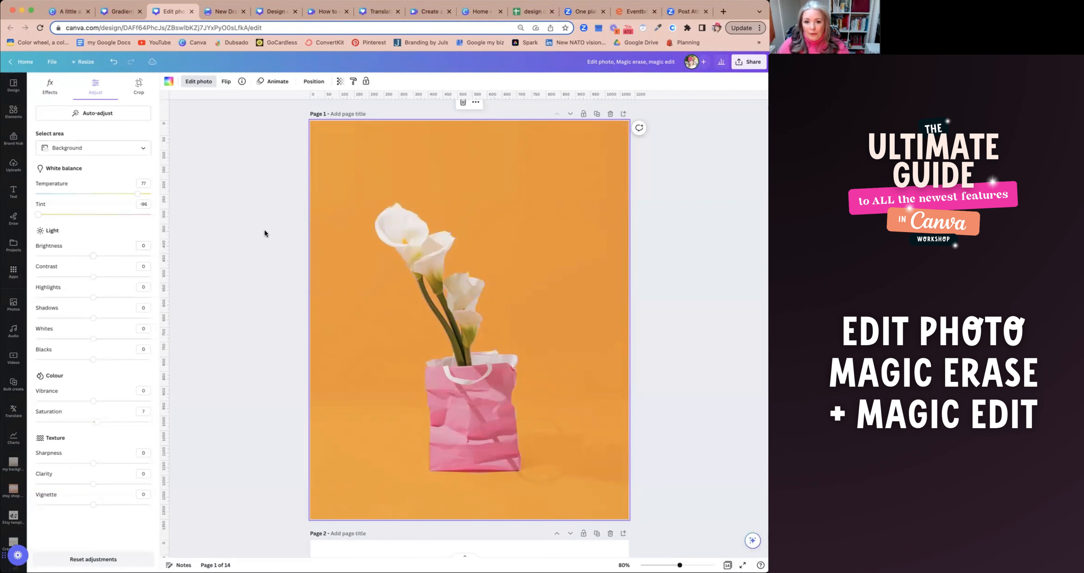
pyautogui.press('Escape')
pyautogui.click(282, 256)
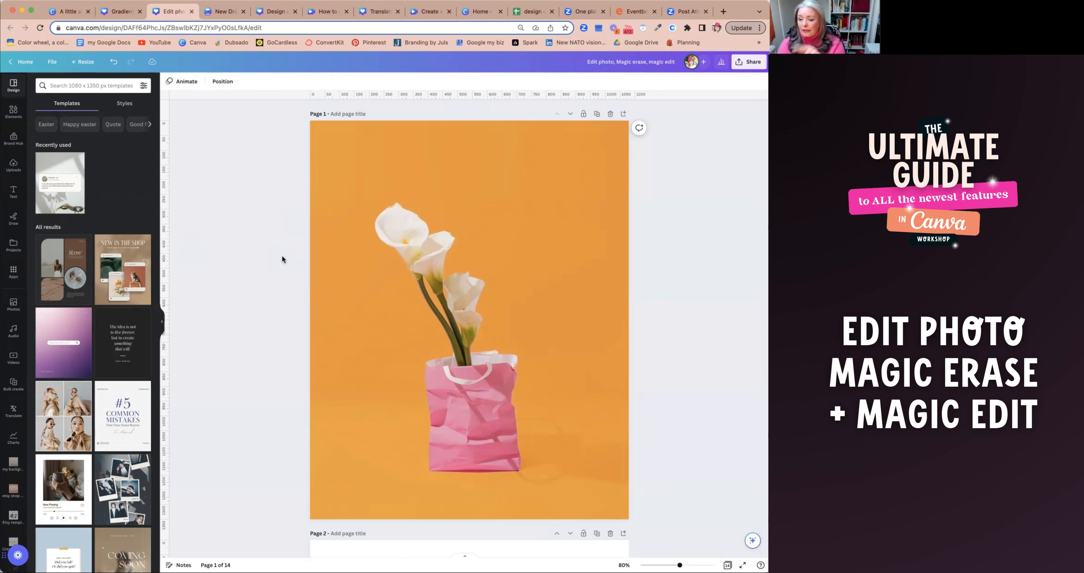
# Step: Bring the page 1 lily photo's background adjustments back to temperature 0, tint -4 and saturation 2
pyautogui.click(322, 253)
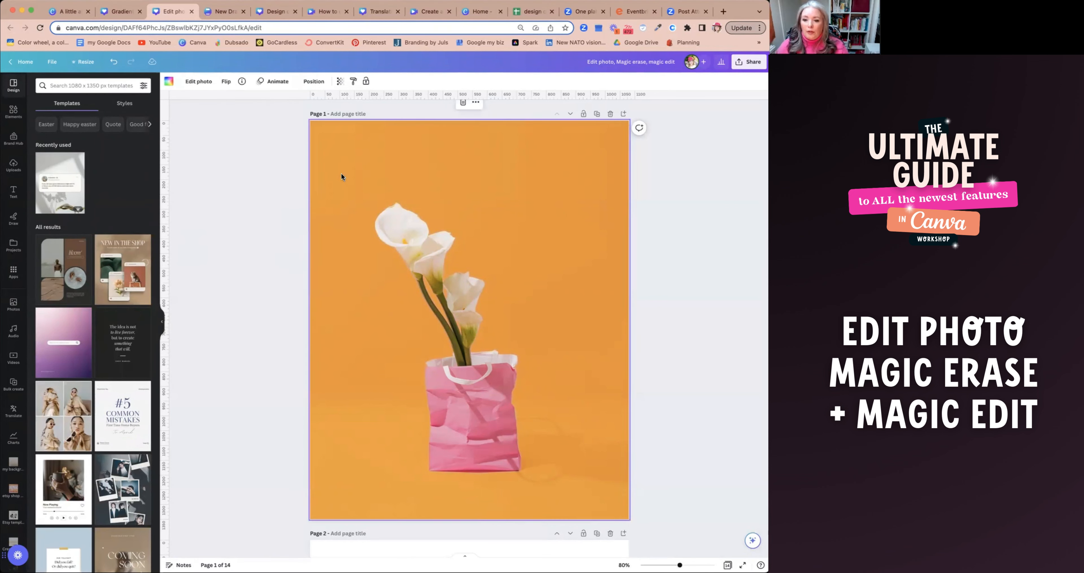
pyautogui.click(199, 81)
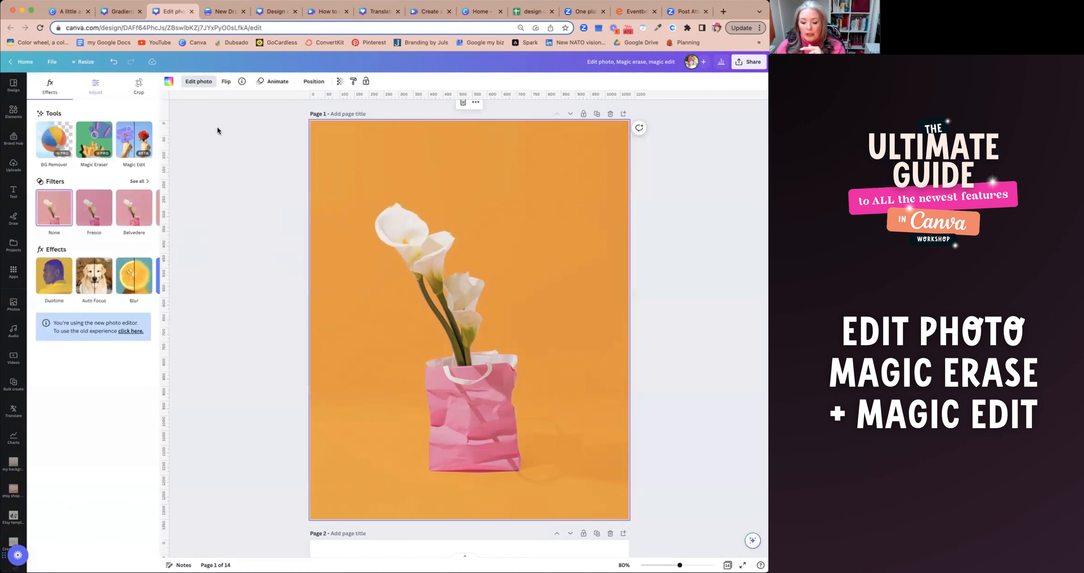
pyautogui.click(95, 87)
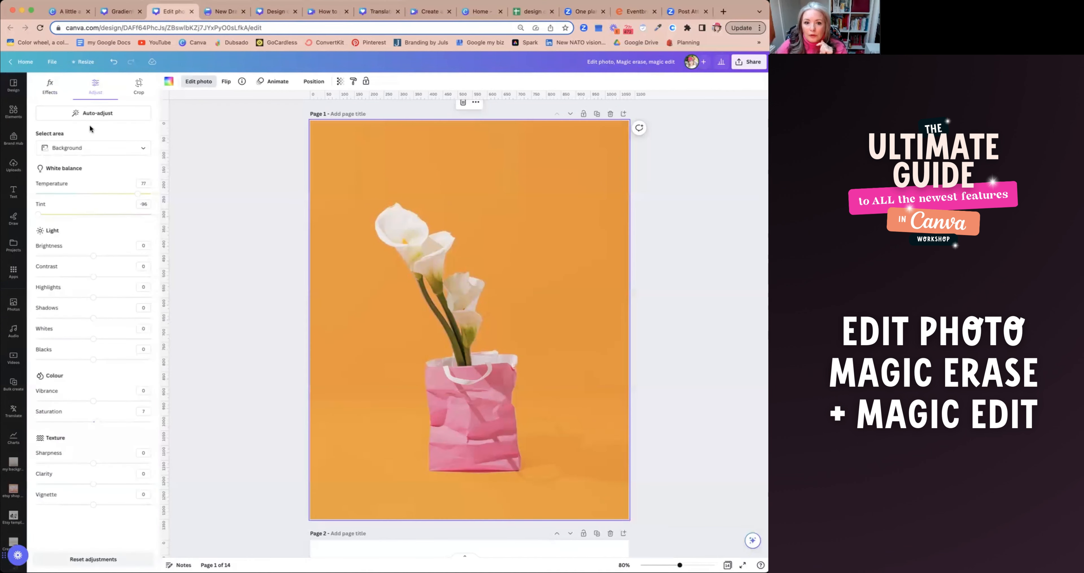
pyautogui.moveTo(39, 214); pyautogui.dragTo(93, 194)
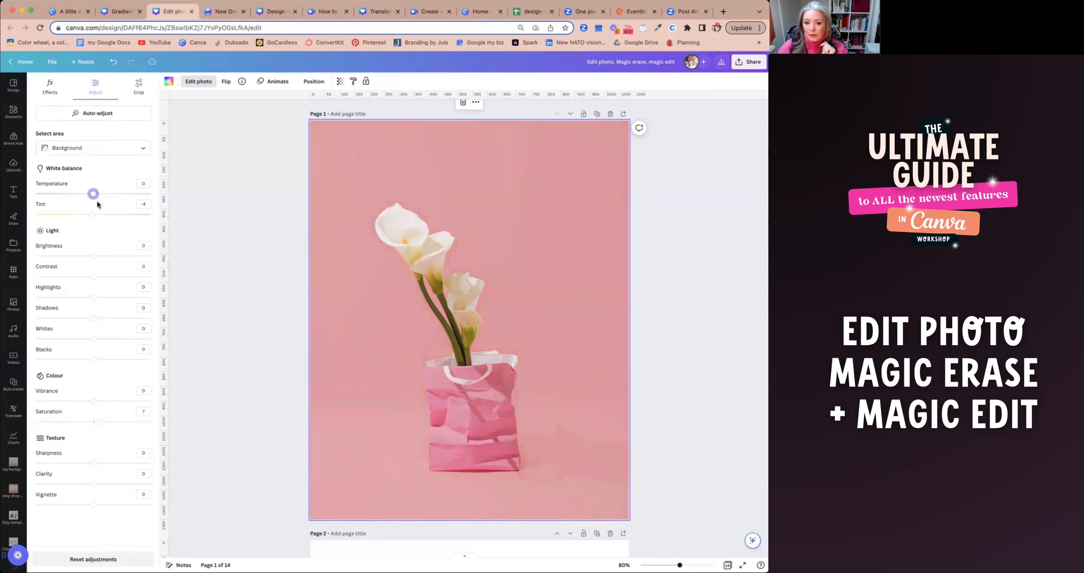
pyautogui.moveTo(98, 421); pyautogui.dragTo(94, 421)
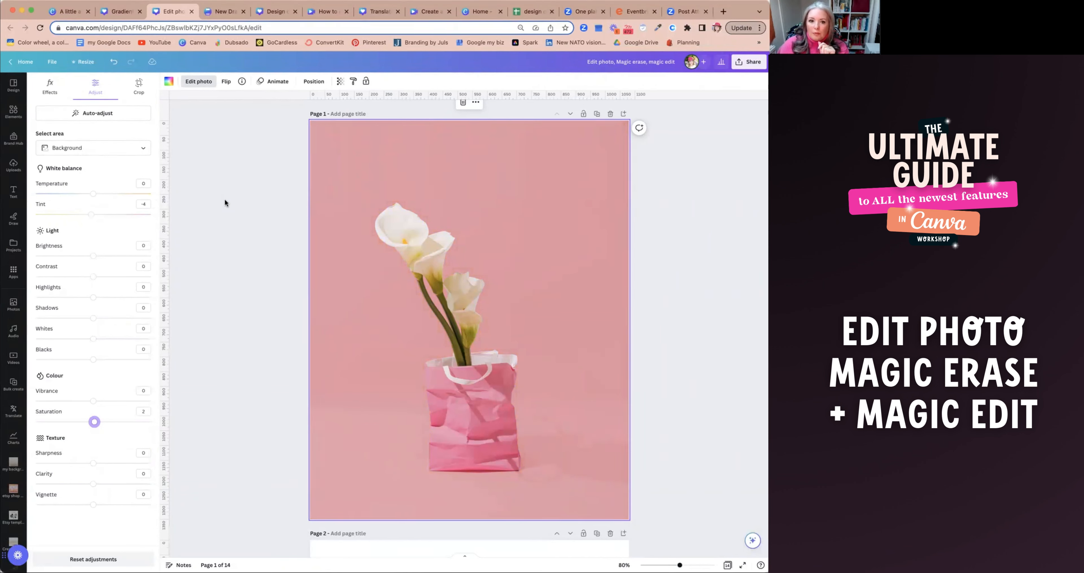
pyautogui.press('Escape')
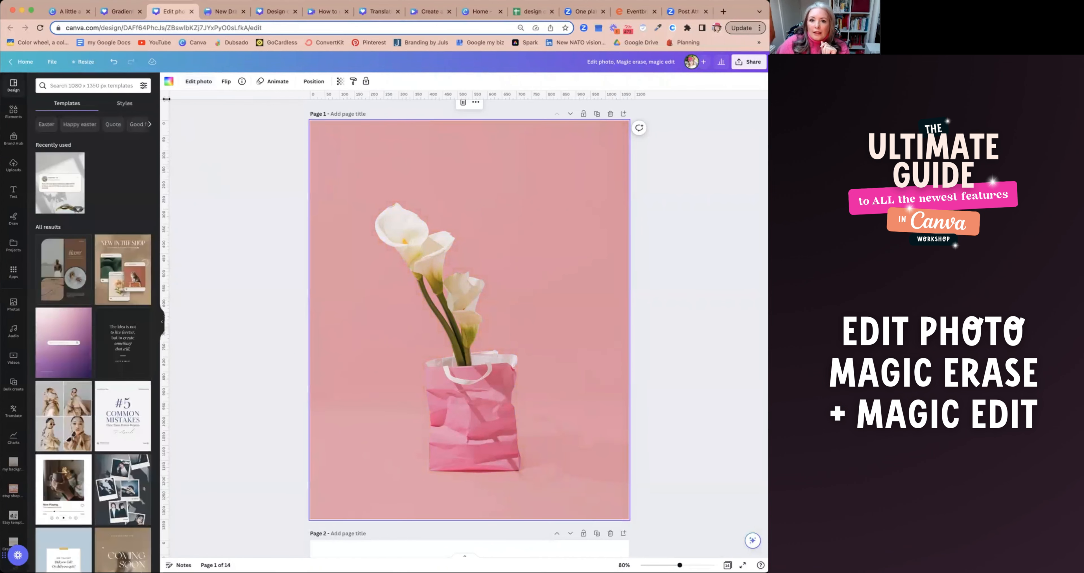
pyautogui.click(196, 82)
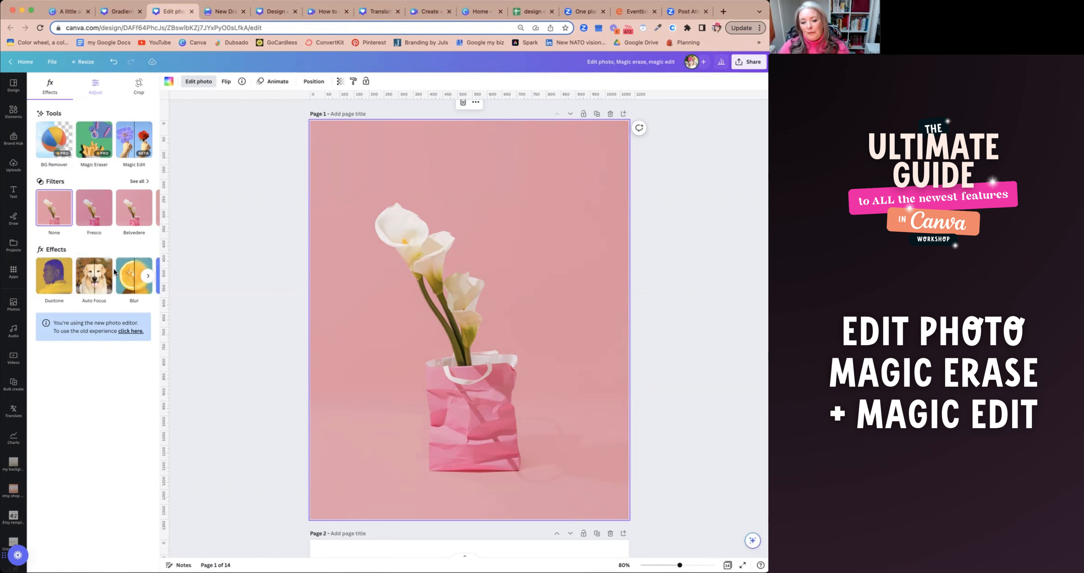
pyautogui.hscroll(2, 115, 272)
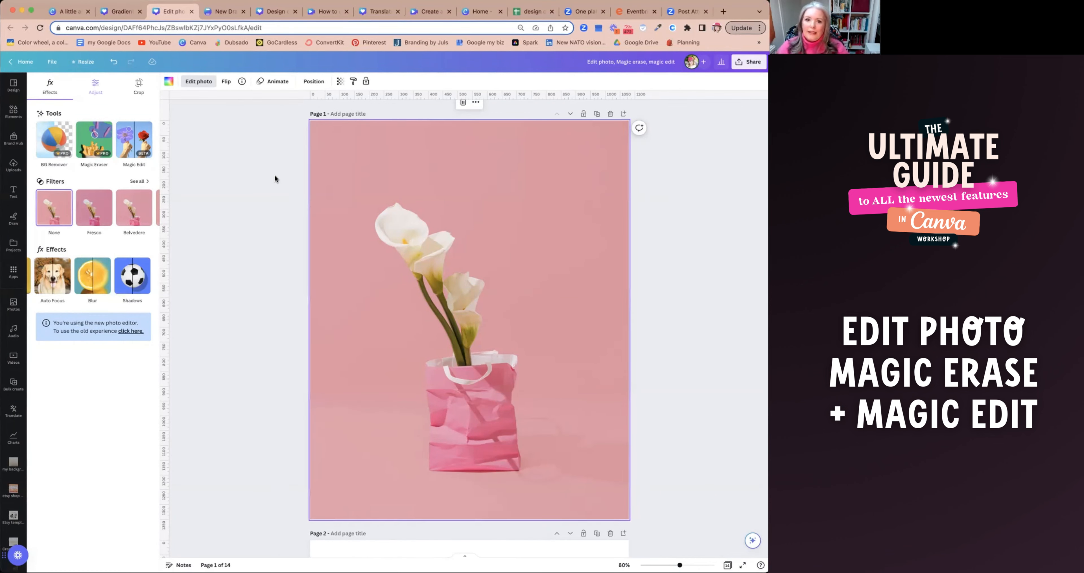
# Step: Limit the page 2 blossom photo's adjustments to the Background area and set a temperature of 100 with a strongly negative tint
pyautogui.scroll(-10, 276, 224)
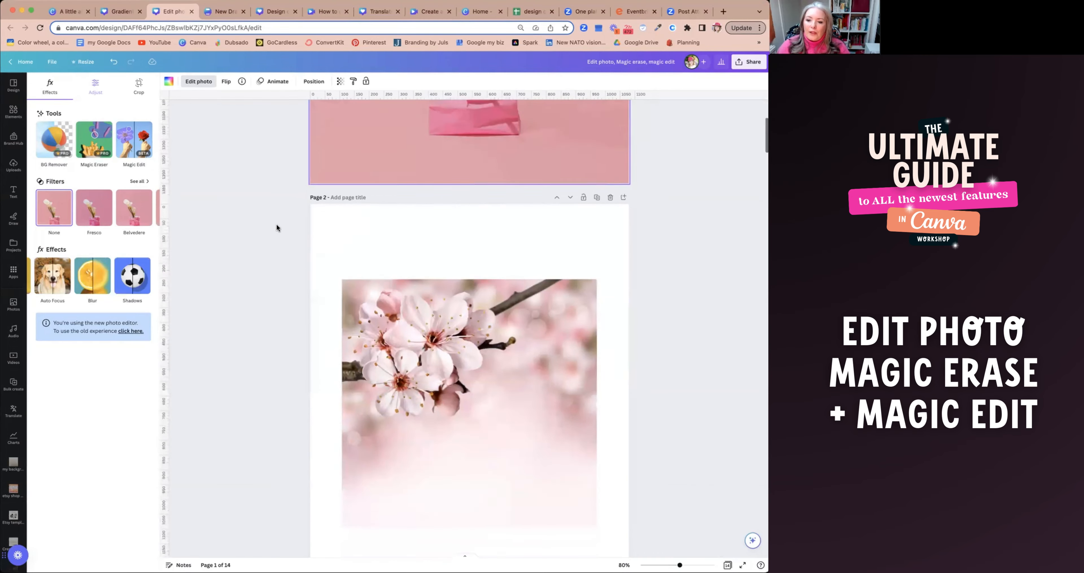
pyautogui.scroll(-3, 276, 224)
pyautogui.click(450, 301)
pyautogui.doubleClick(444, 299)
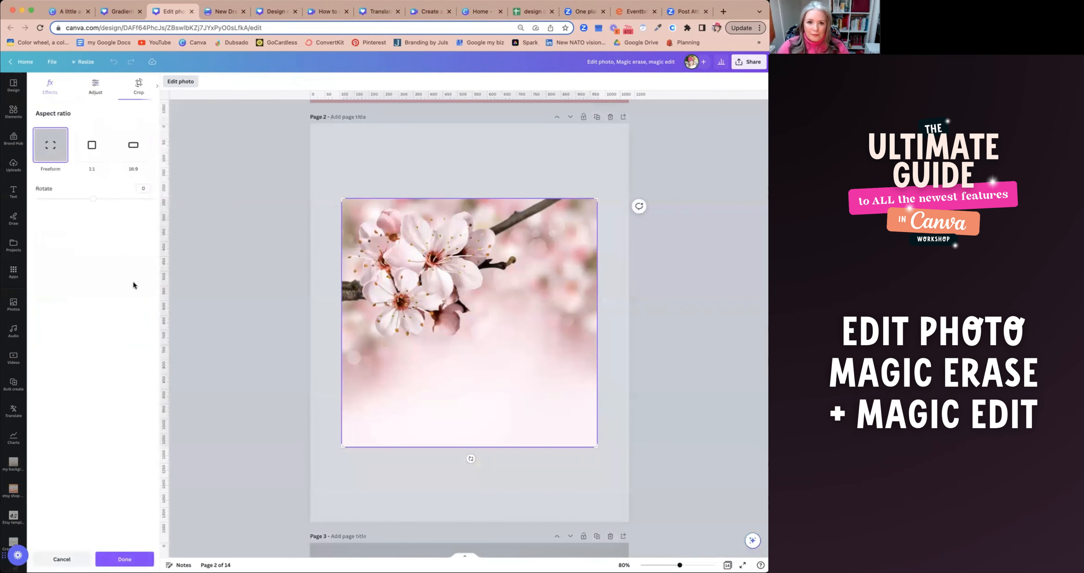
pyautogui.click(99, 85)
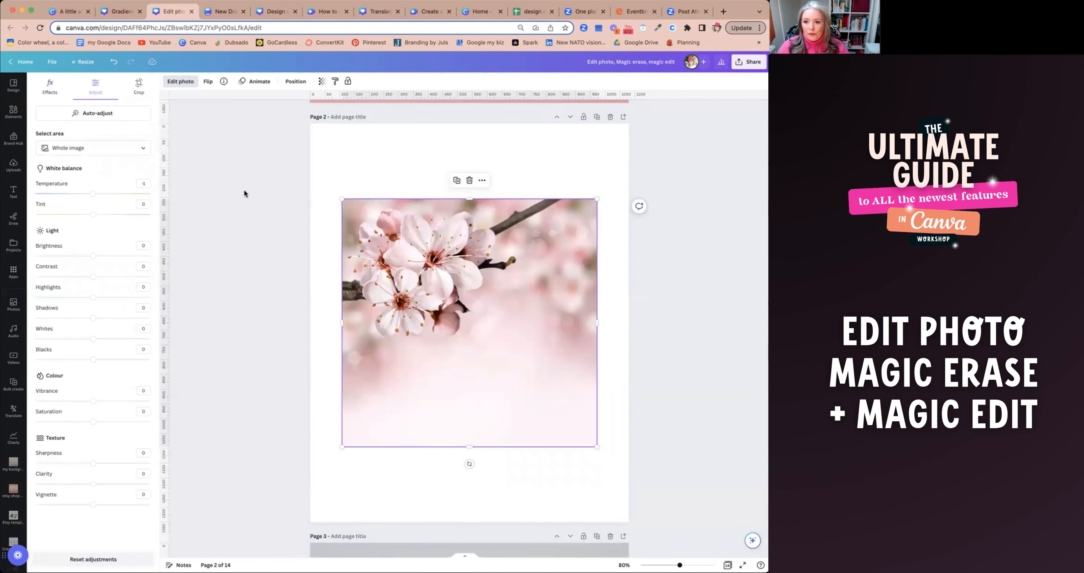
pyautogui.click(107, 151)
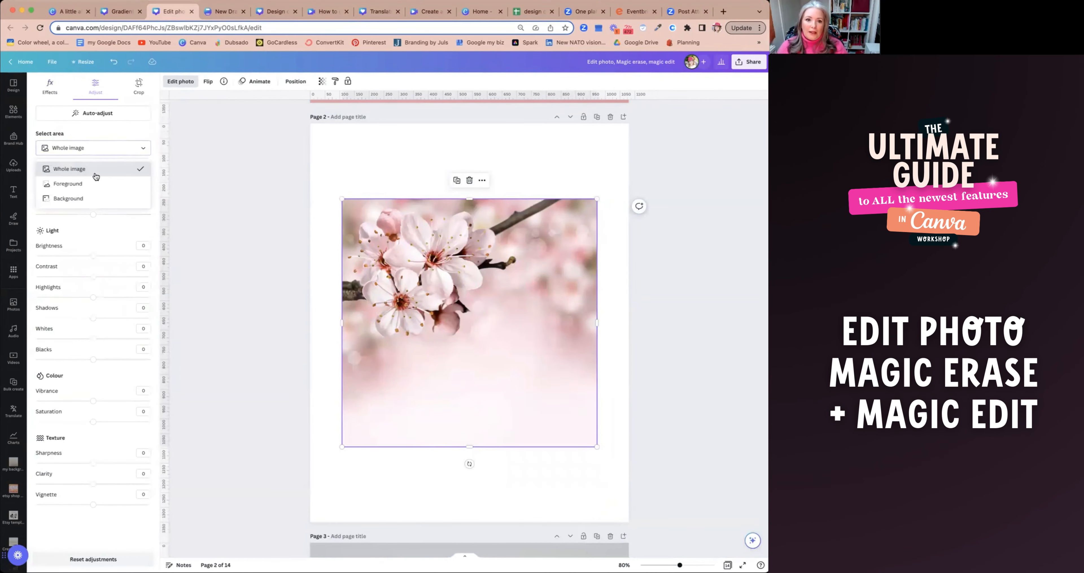
pyautogui.click(87, 197)
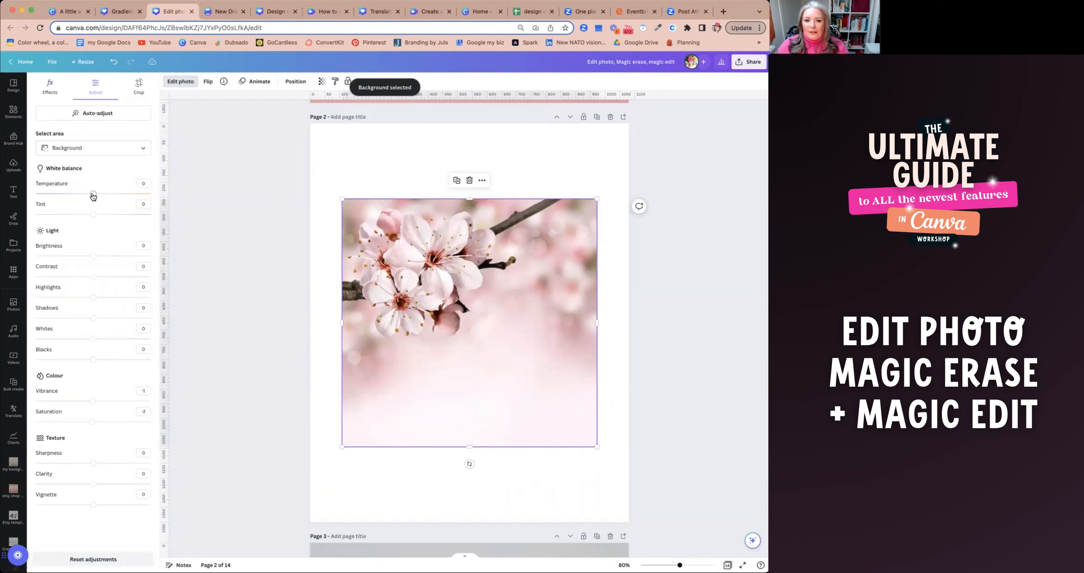
pyautogui.moveTo(93, 194); pyautogui.dragTo(151, 194)
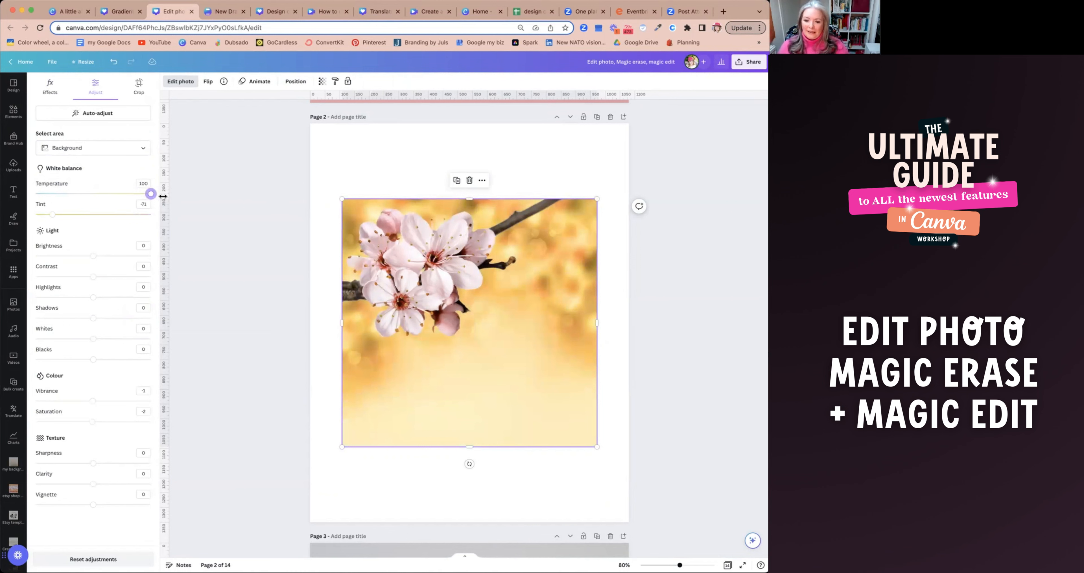
pyautogui.press('Escape')
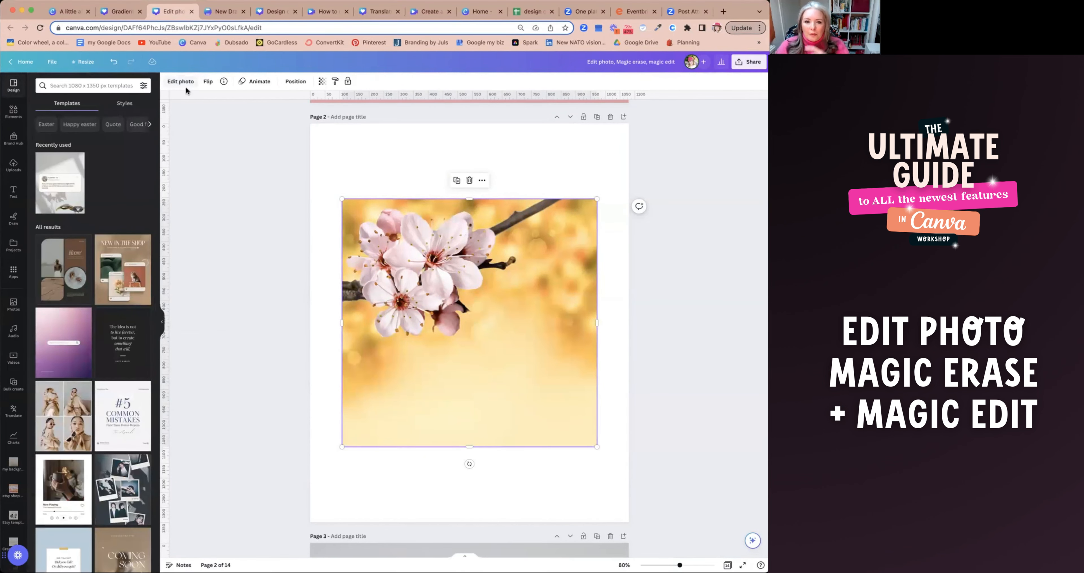
# Step: Erase the small white glass from the page 3 food photo using Magic Eraser with brush size 37
pyautogui.scroll(-10, 242, 127)
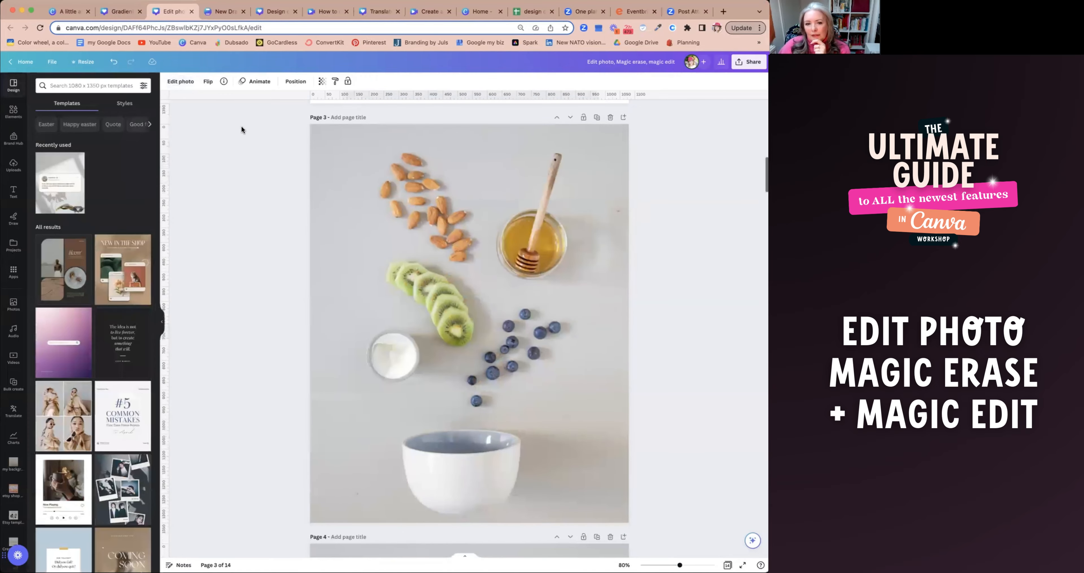
pyautogui.click(369, 193)
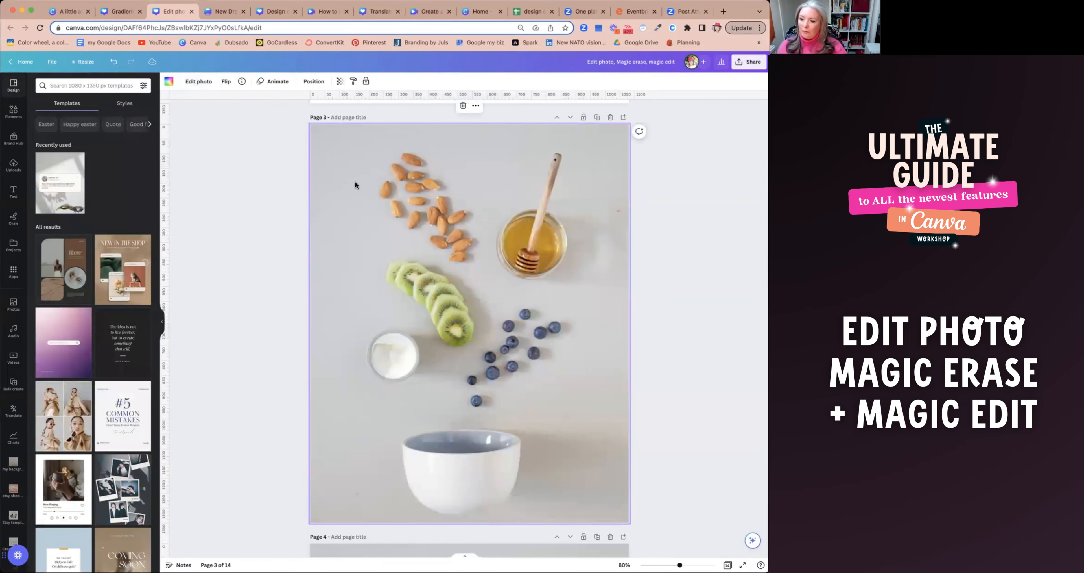
pyautogui.click(197, 83)
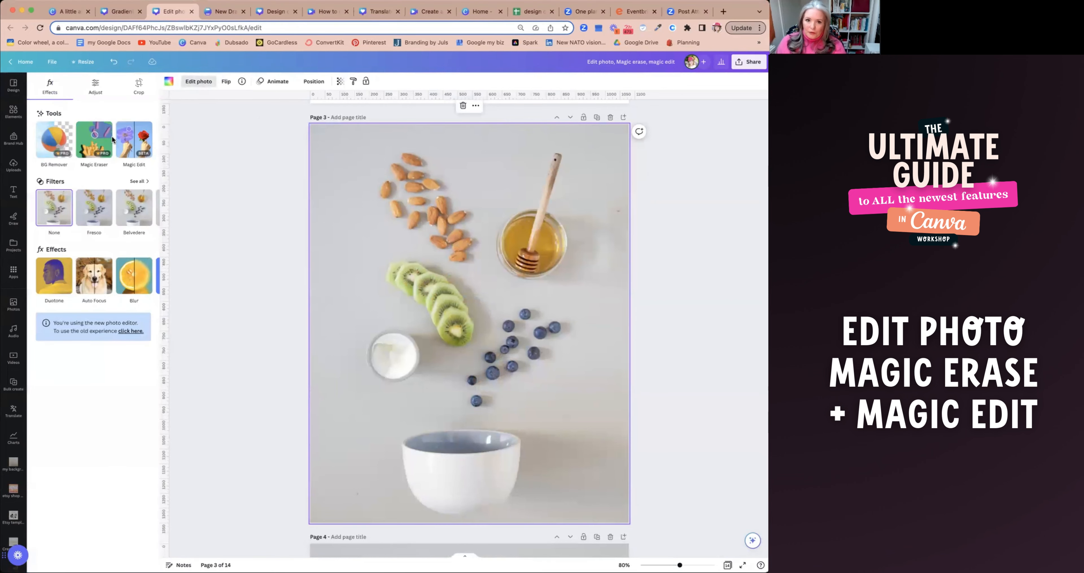
pyautogui.click(94, 140)
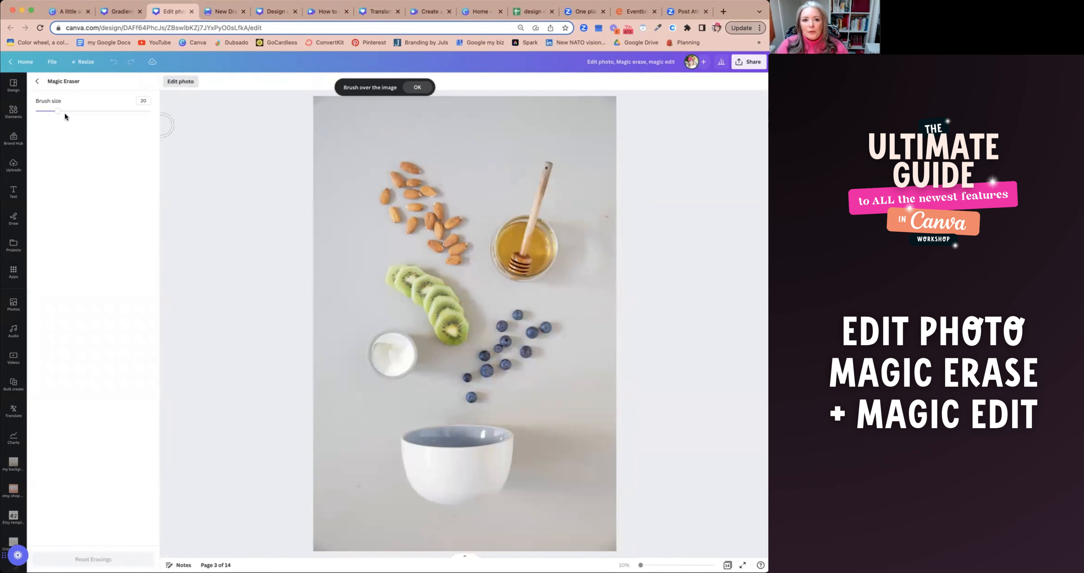
pyautogui.moveTo(59, 111); pyautogui.dragTo(78, 112)
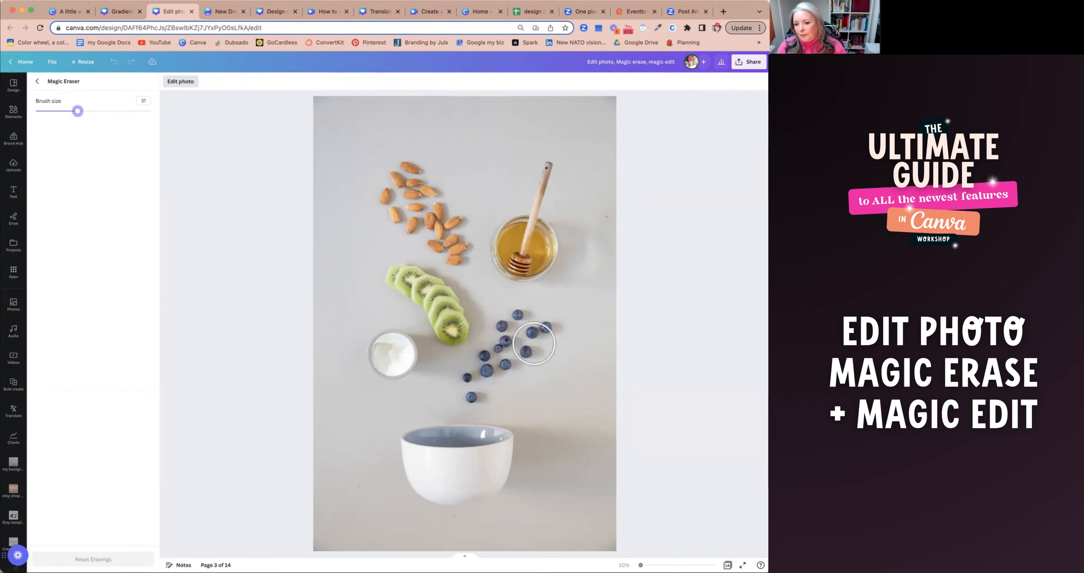
pyautogui.moveTo(404, 349)
pyautogui.mouseDown()
pyautogui.moveTo(394, 342)
pyautogui.moveTo(378, 358)
pyautogui.moveTo(395, 358)
pyautogui.moveTo(387, 346)
pyautogui.moveTo(382, 358)
pyautogui.mouseUp()
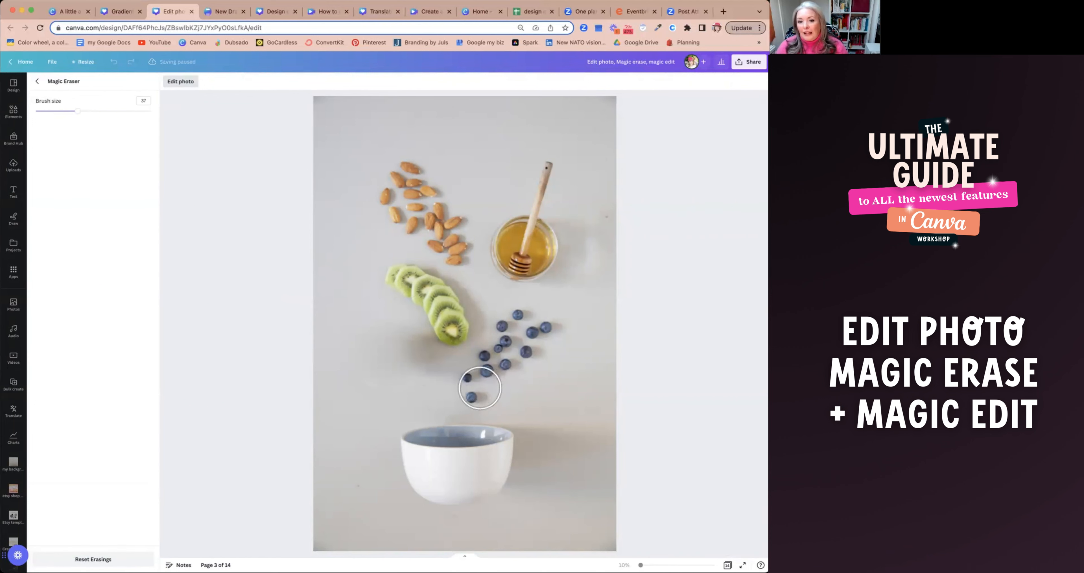
pyautogui.click(37, 81)
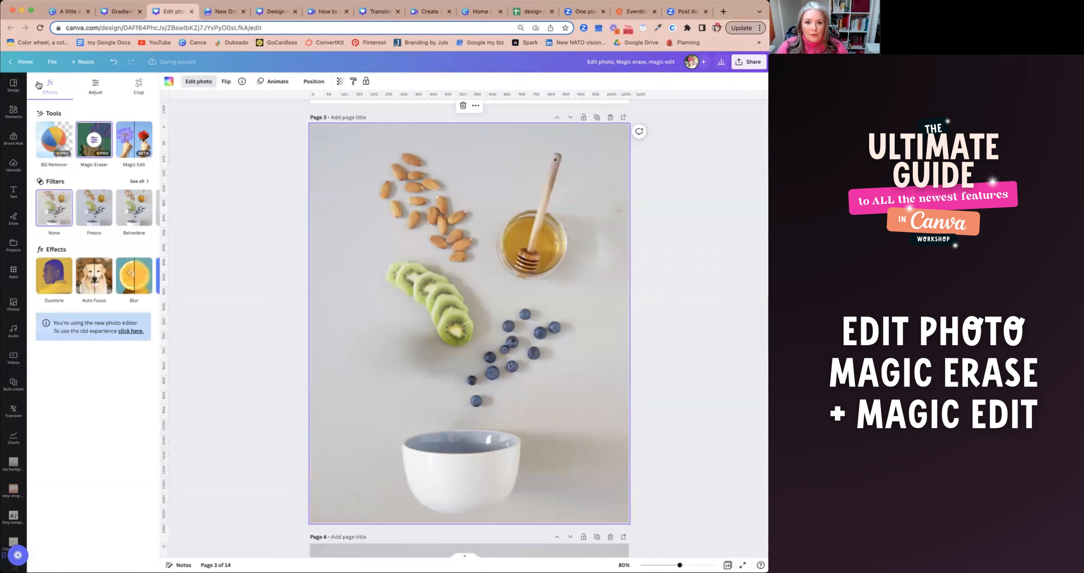
# Step: Use Magic Edit instead of Magic Eraser to brush over all the blueberries and generate "sliced strawberries" in that area
pyautogui.click(130, 139)
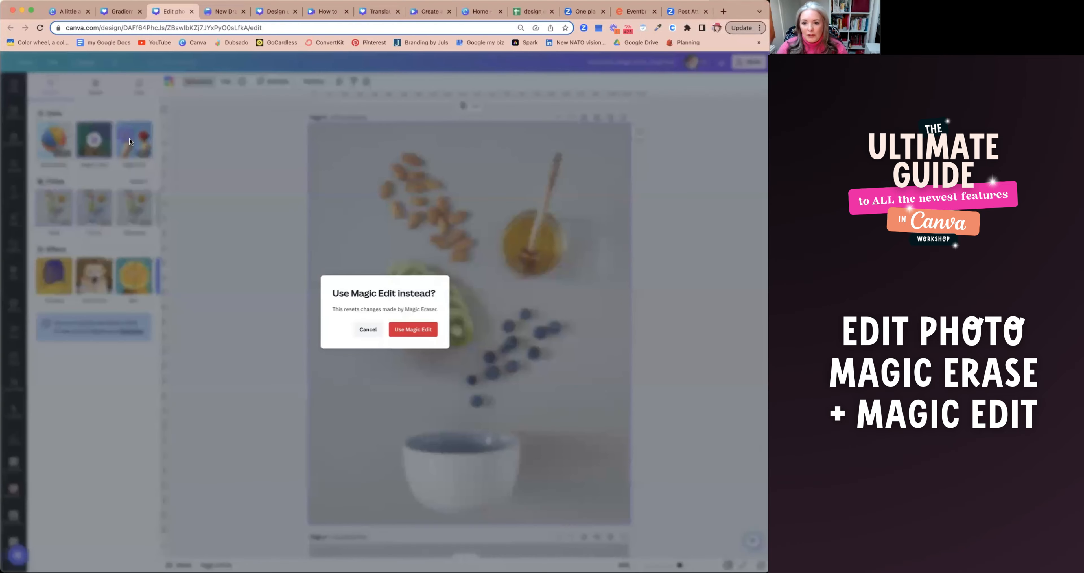
pyautogui.click(403, 332)
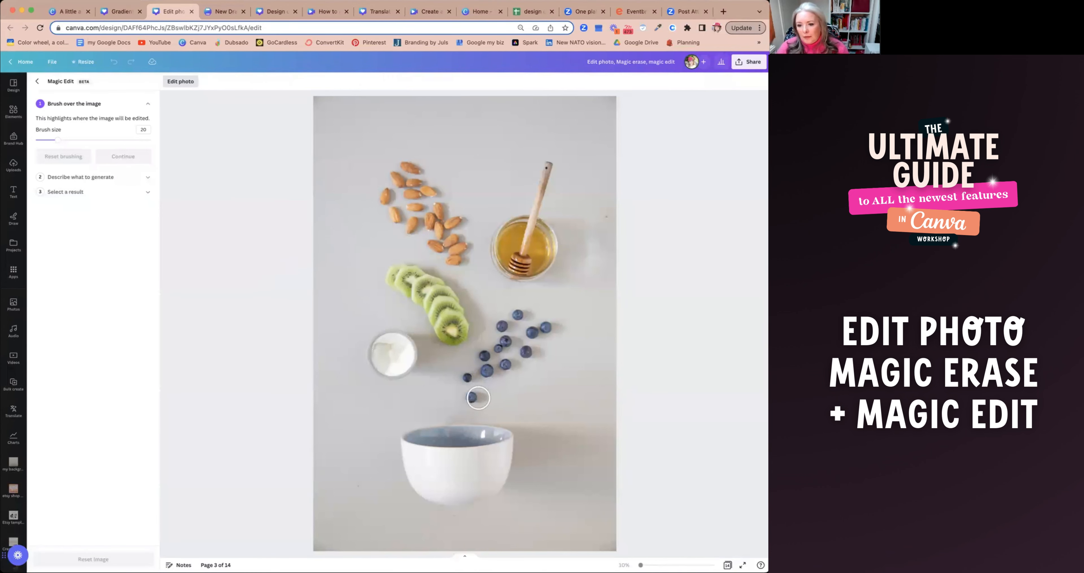
pyautogui.moveTo(479, 398)
pyautogui.mouseDown()
pyautogui.moveTo(502, 367)
pyautogui.moveTo(505, 345)
pyautogui.moveTo(526, 352)
pyautogui.moveTo(545, 337)
pyautogui.moveTo(520, 315)
pyautogui.moveTo(521, 333)
pyautogui.moveTo(492, 335)
pyautogui.moveTo(467, 397)
pyautogui.moveTo(487, 393)
pyautogui.moveTo(508, 356)
pyautogui.moveTo(531, 357)
pyautogui.moveTo(549, 333)
pyautogui.moveTo(530, 313)
pyautogui.moveTo(502, 320)
pyautogui.moveTo(480, 364)
pyautogui.mouseUp()
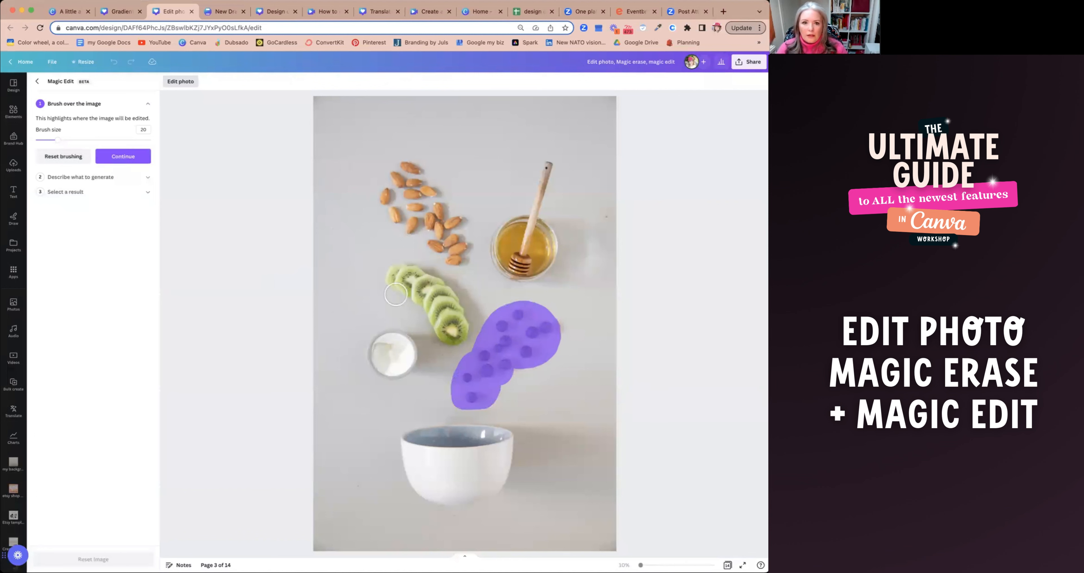
pyautogui.click(115, 163)
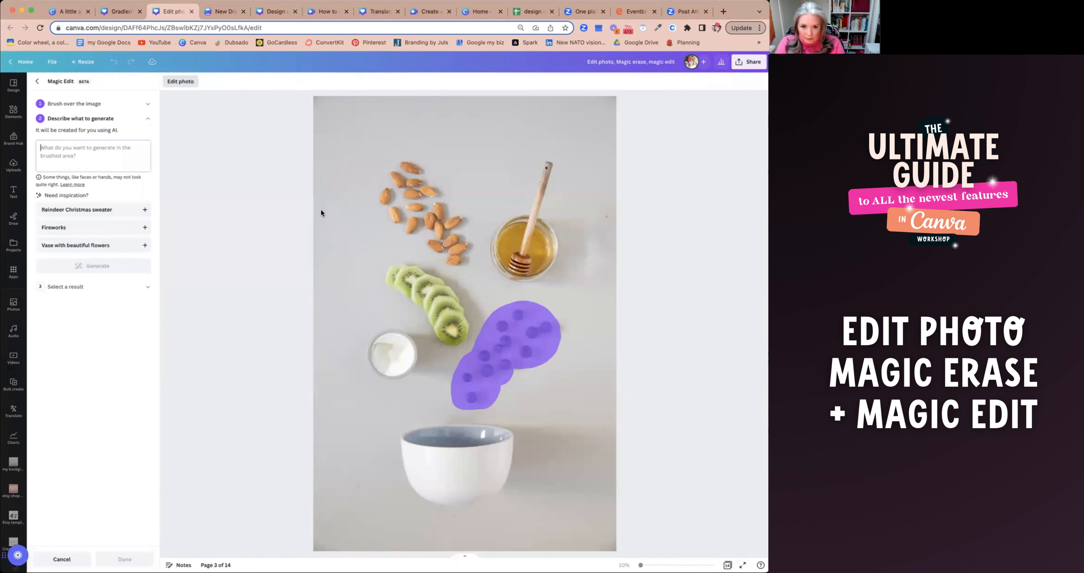
pyautogui.write('slic')
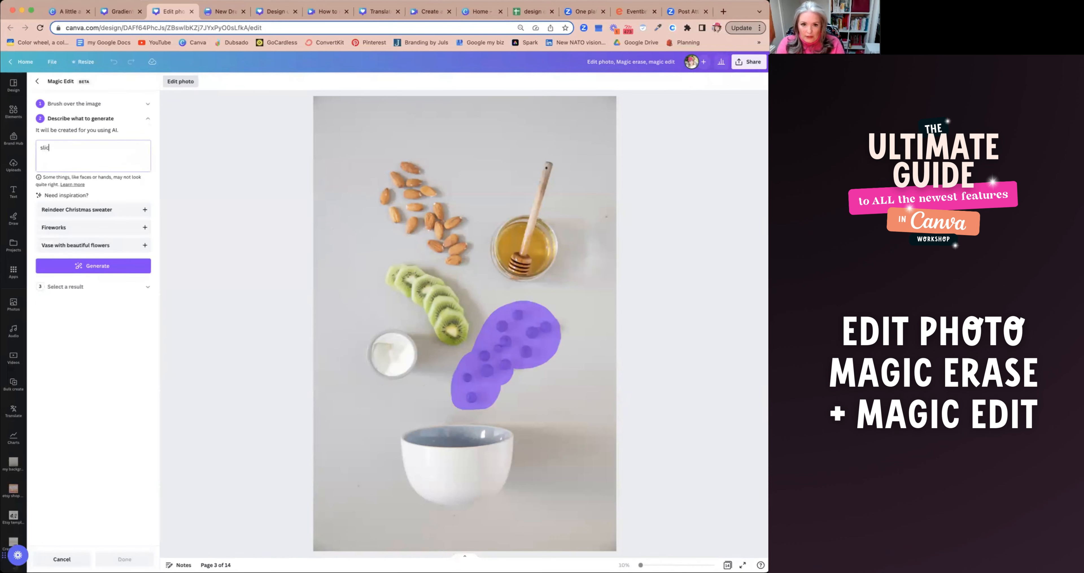
pyautogui.write('ed strawberries')
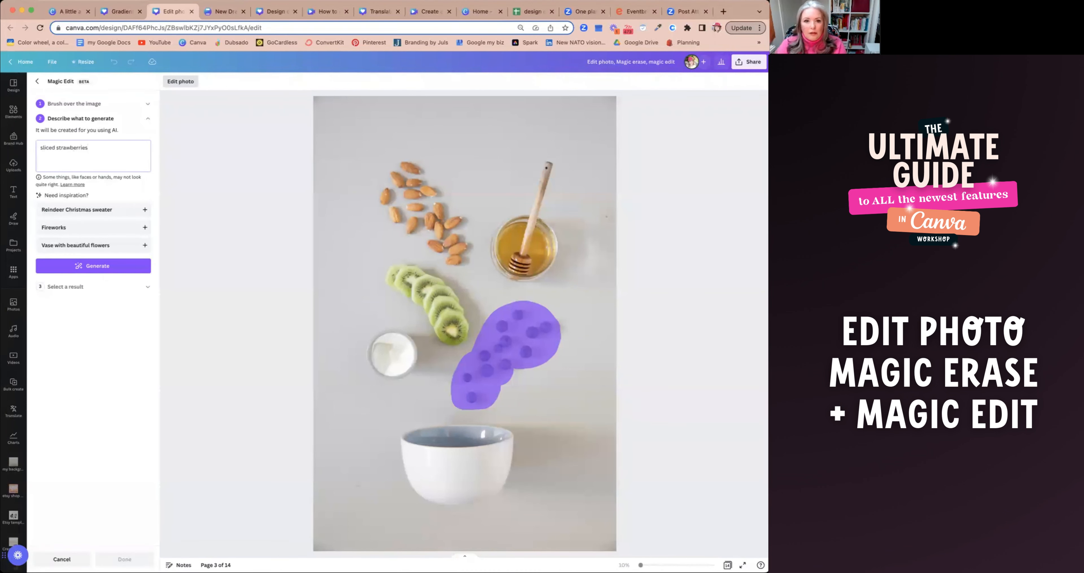
pyautogui.click(102, 267)
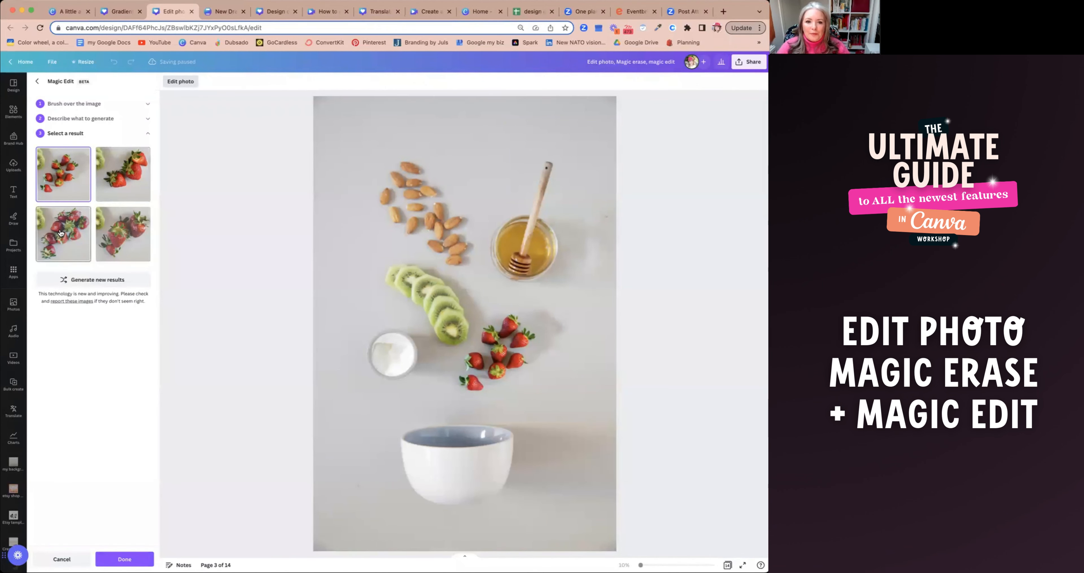
# Step: Compare the four generated strawberry results and apply the first one, with small scattered strawberries
pyautogui.click(125, 182)
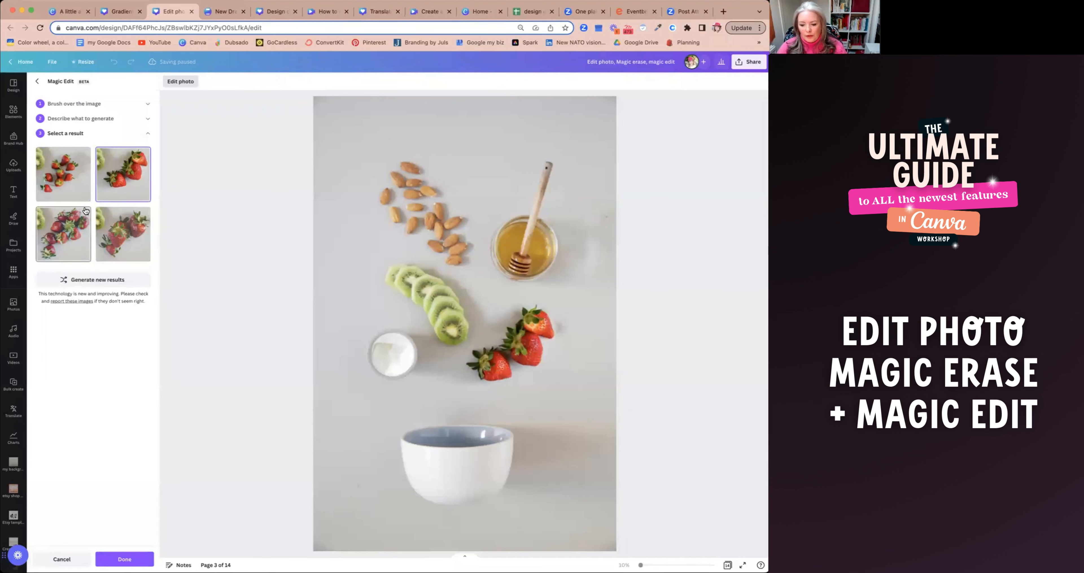
pyautogui.click(57, 233)
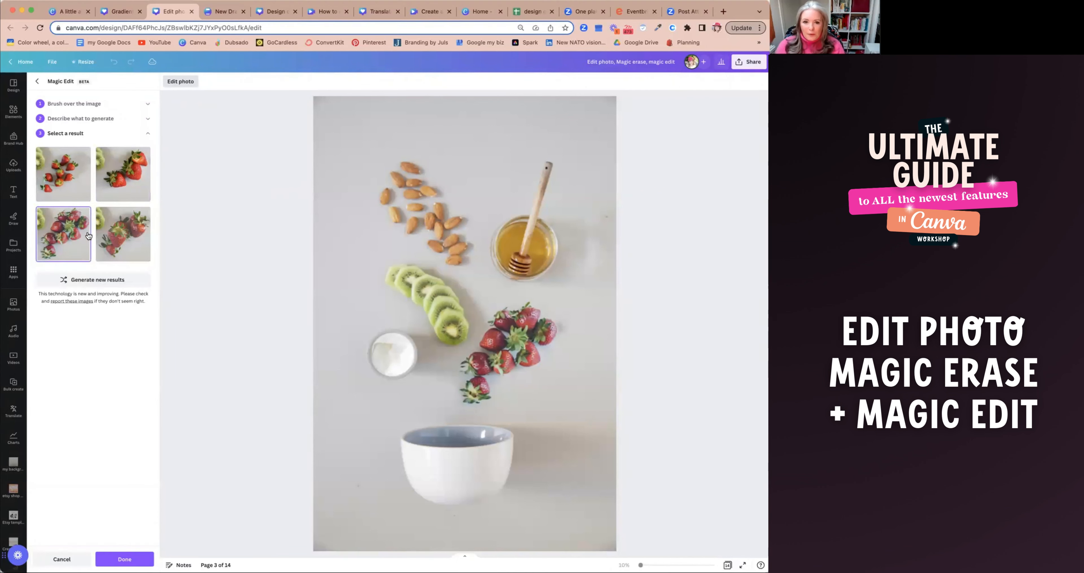
pyautogui.click(115, 239)
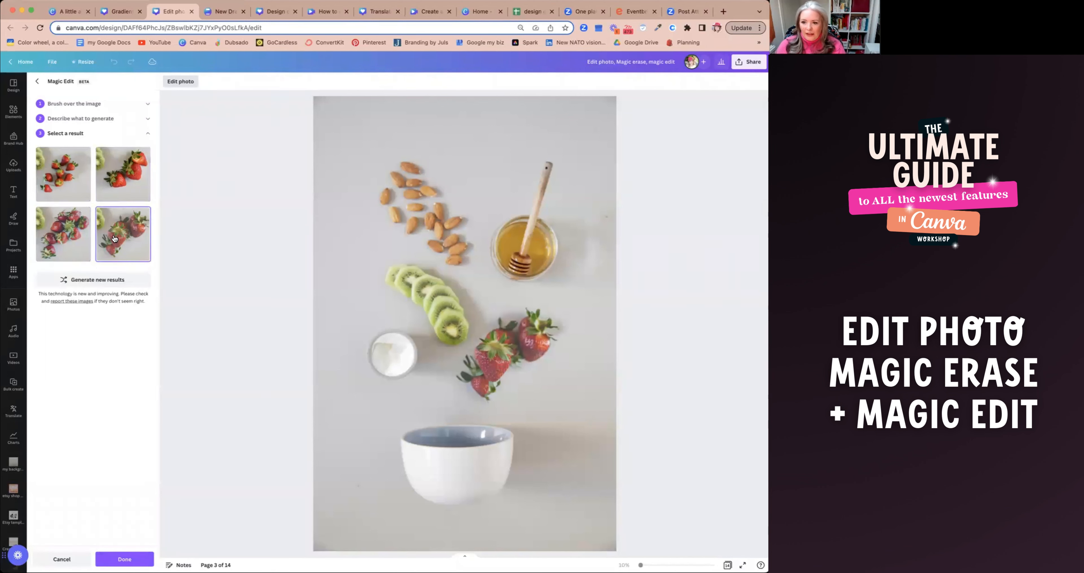
pyautogui.click(62, 190)
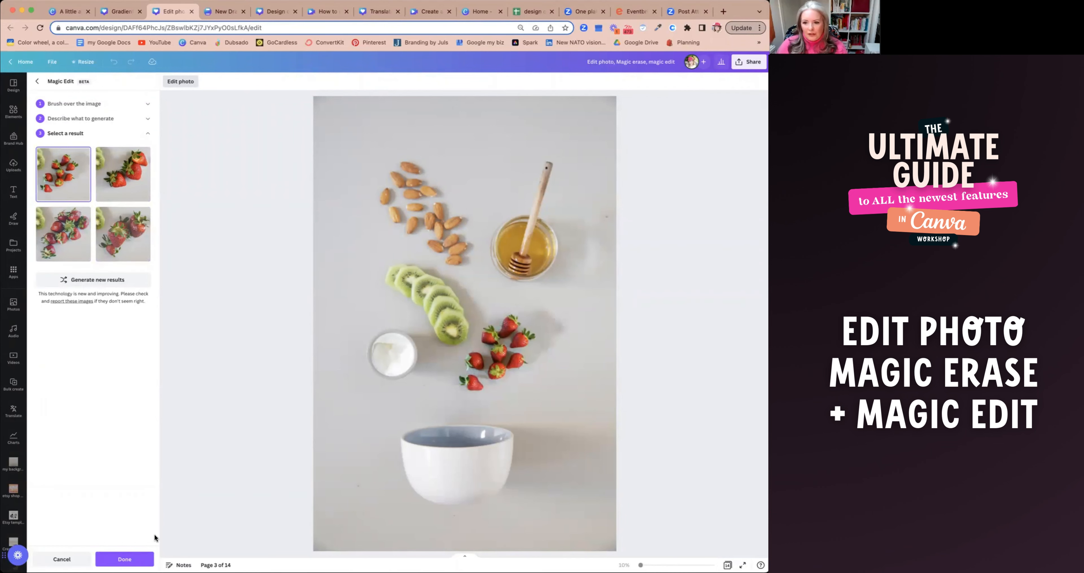
pyautogui.click(126, 558)
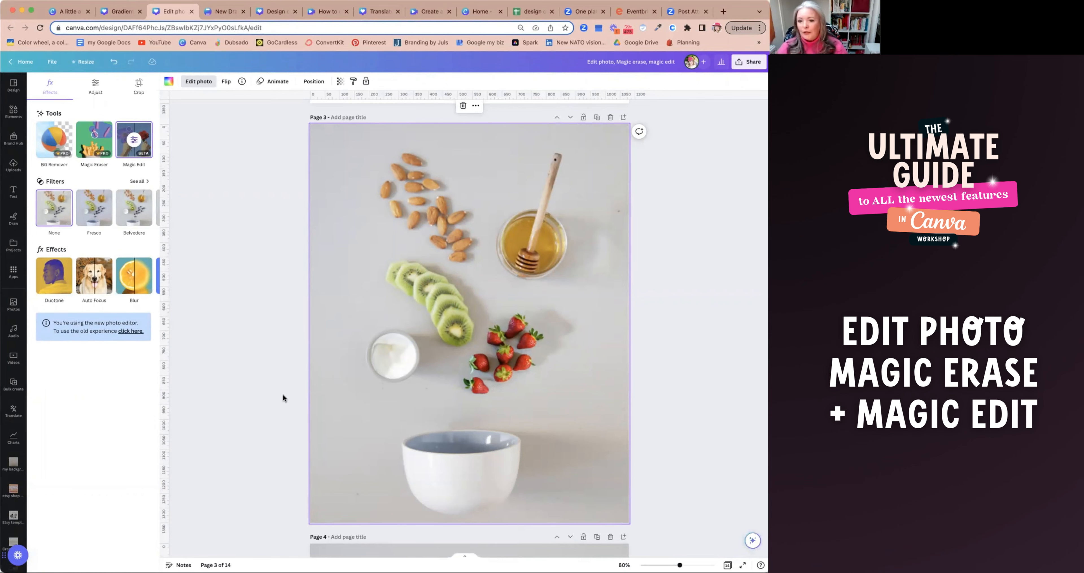
pyautogui.scroll(-10, 283, 394)
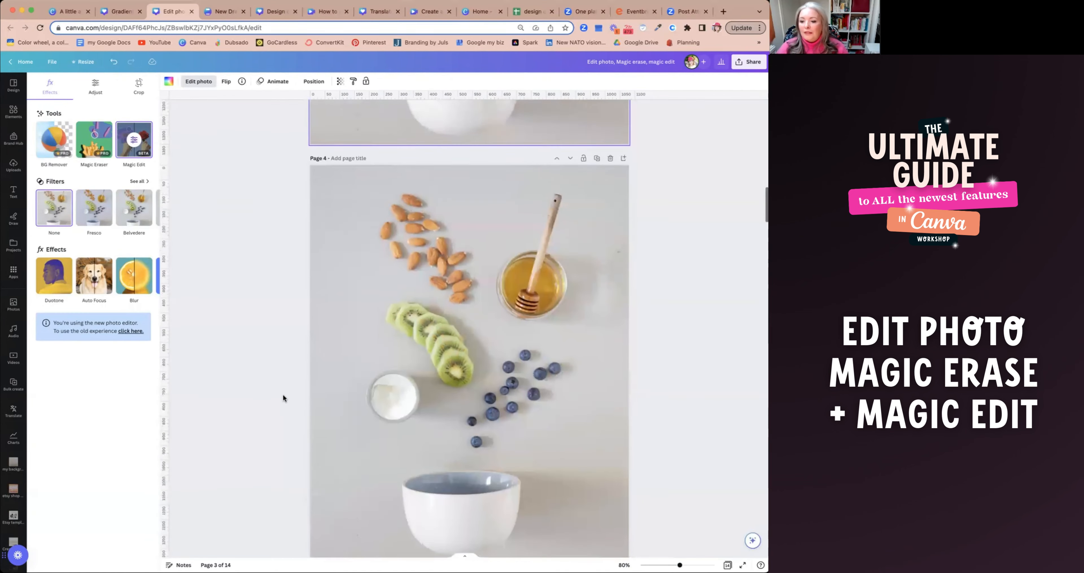
# Step: Leave the page 3 food photo's editing options and go to the kitten photo on page 6
pyautogui.scroll(-15, 283, 394)
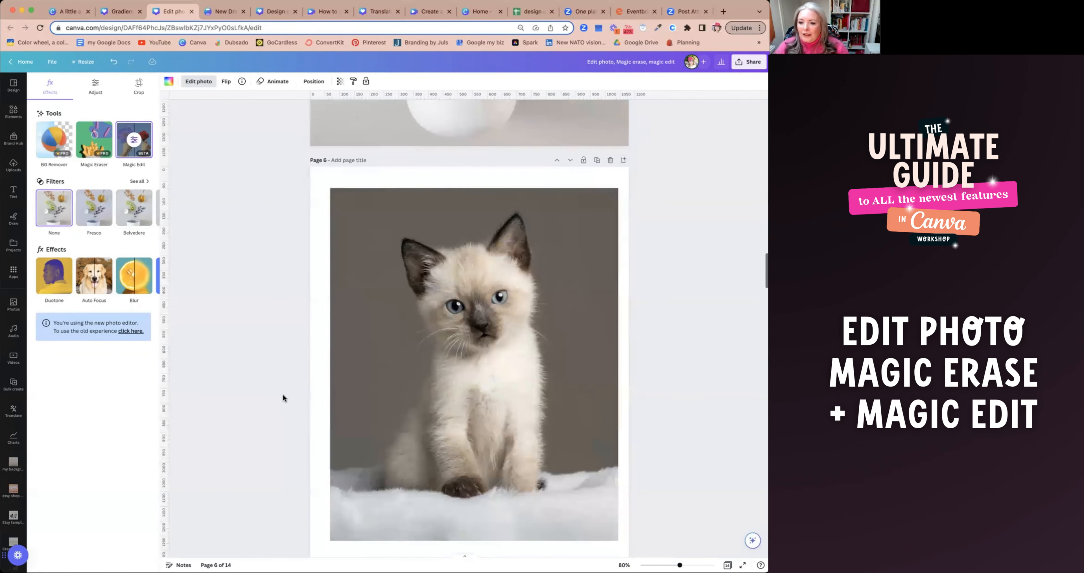
pyautogui.scroll(-5, 282, 394)
pyautogui.scroll(5, 283, 394)
pyautogui.scroll(-2, 283, 394)
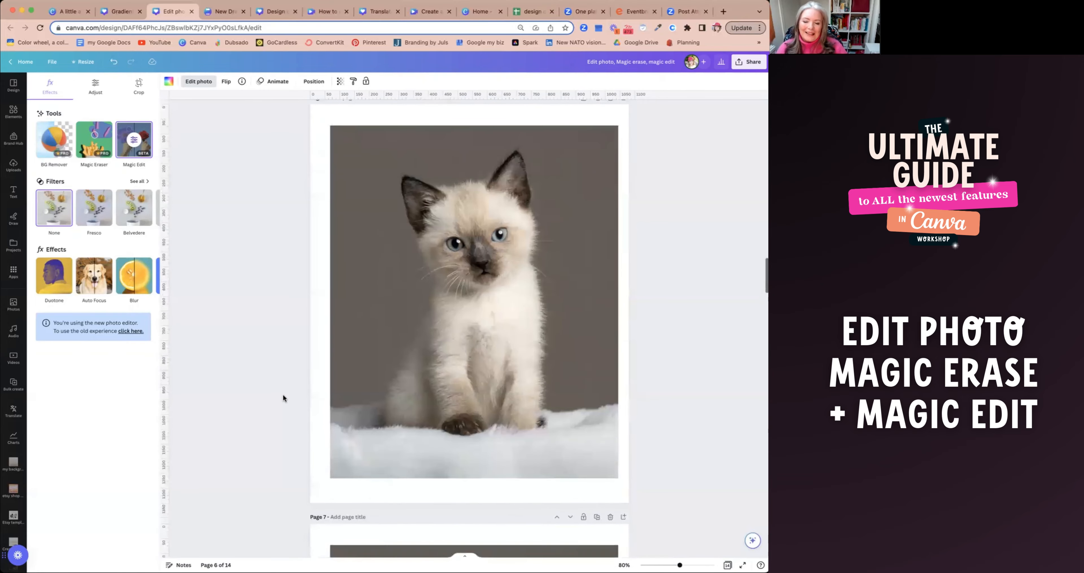
pyautogui.click(256, 321)
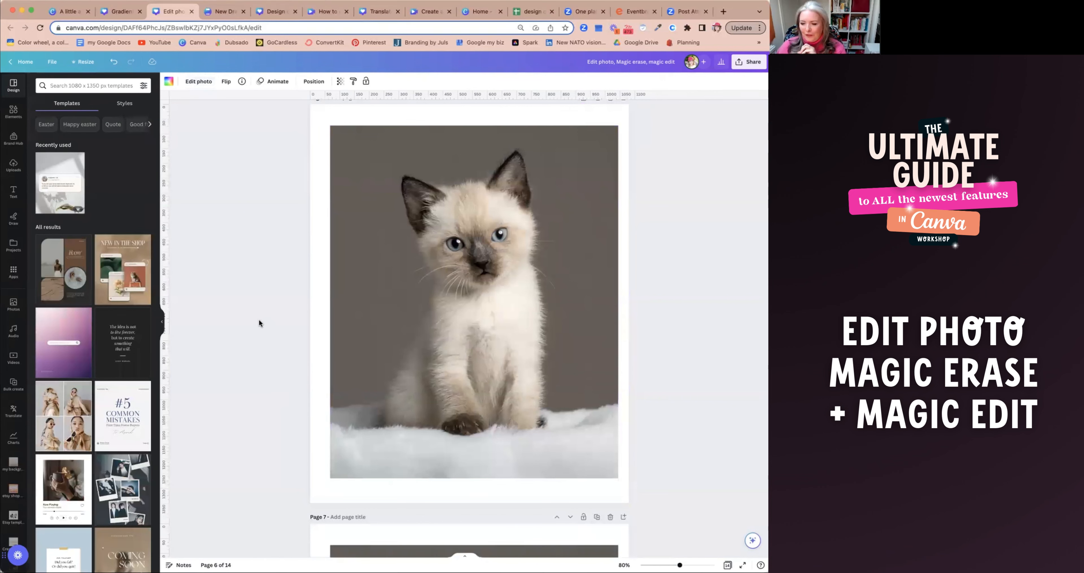
pyautogui.click(198, 81)
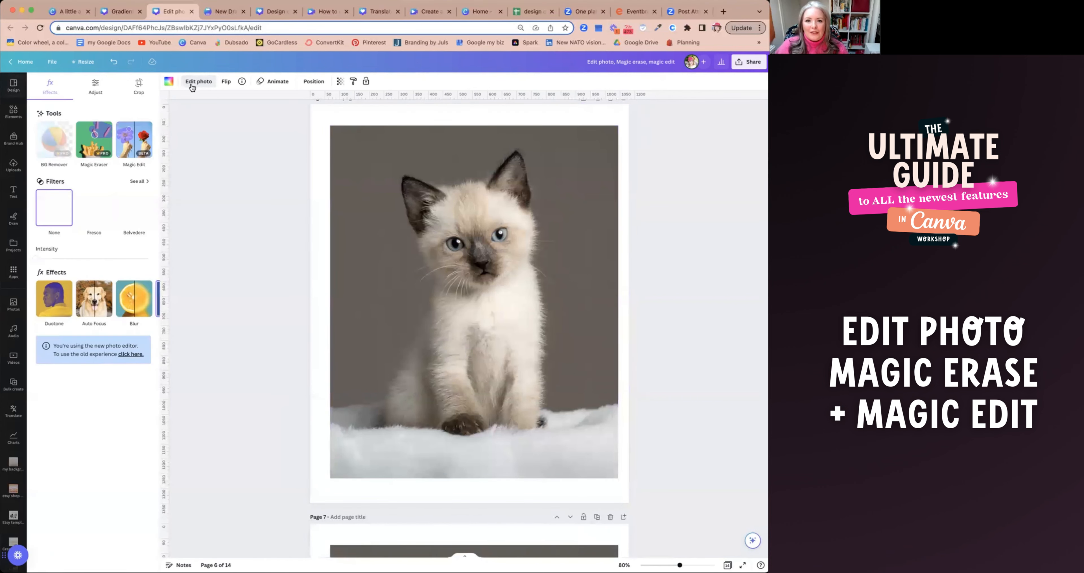
pyautogui.click(130, 145)
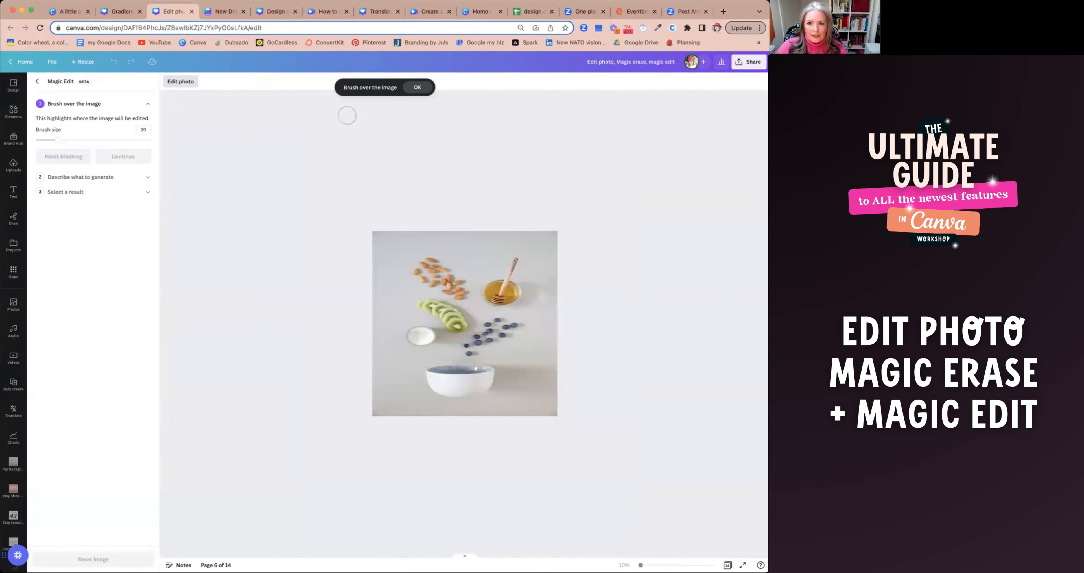
pyautogui.click(413, 89)
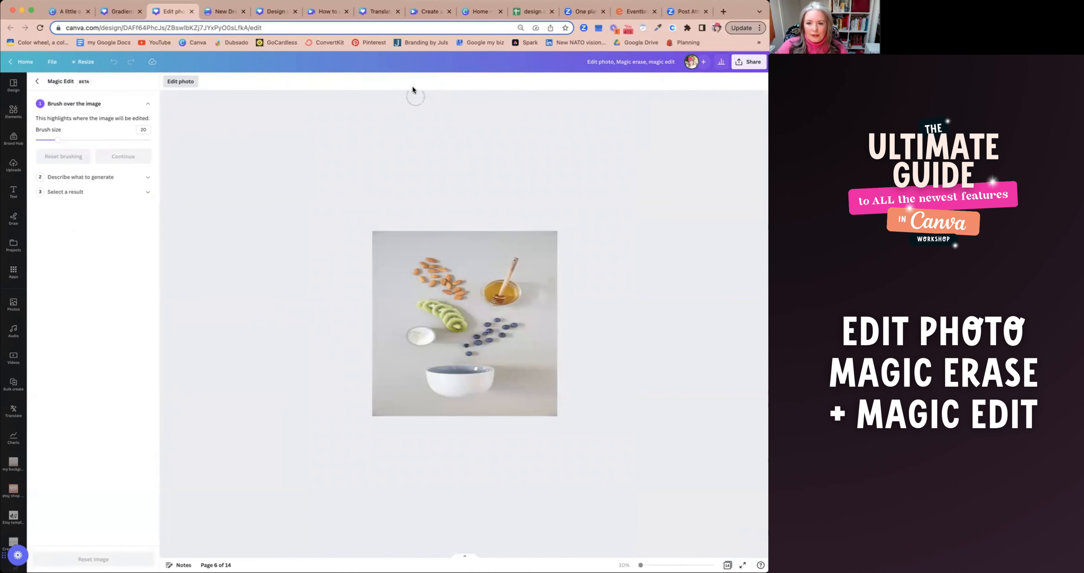
pyautogui.click(37, 80)
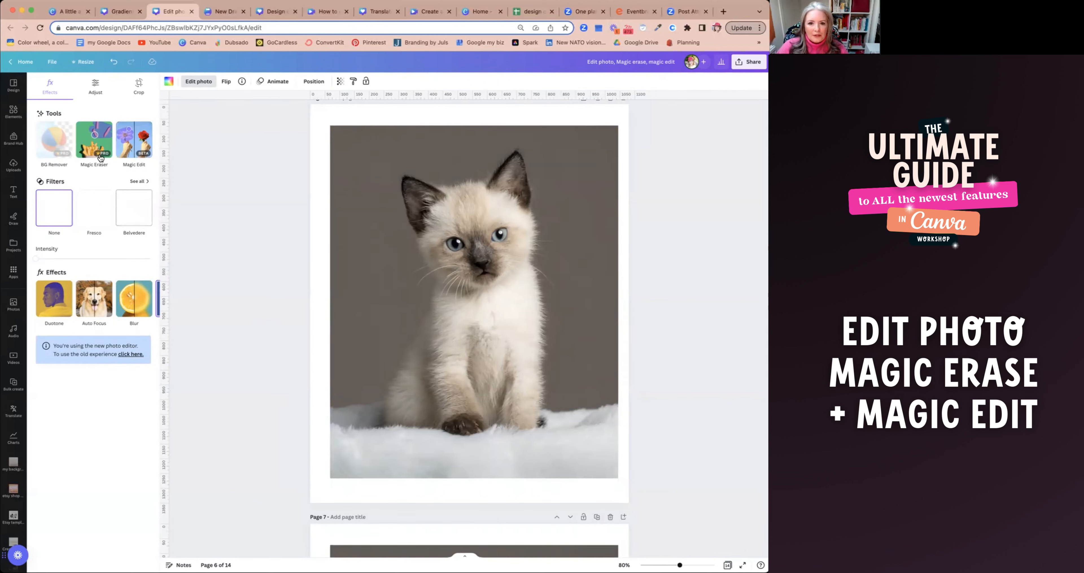
pyautogui.click(250, 233)
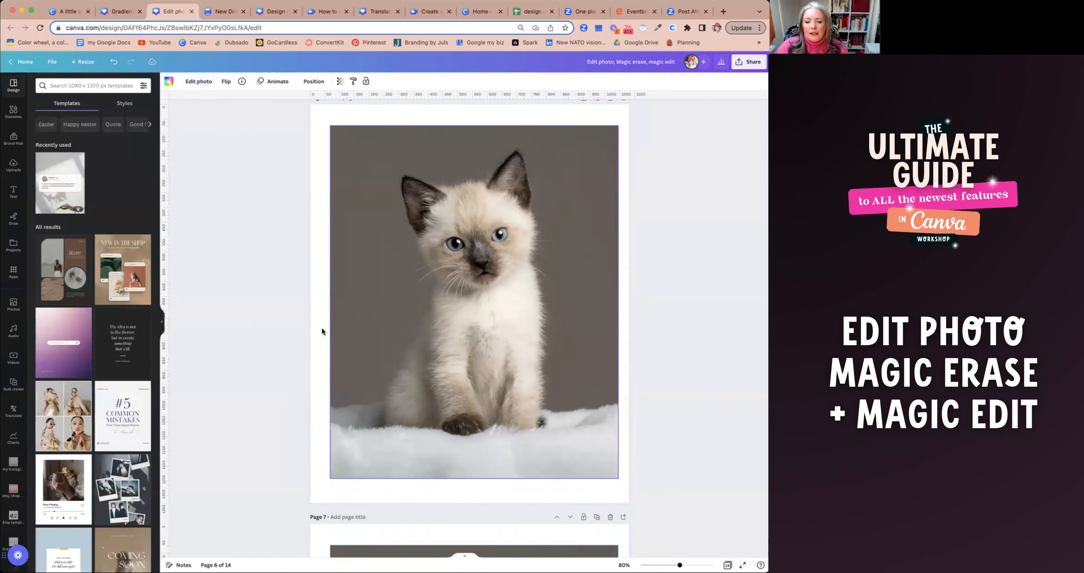
# Step: Use Magic Edit with an enlarged brush to cover the whole kitten on page 6 and generate "border collie puppy sitting" there
pyautogui.click(391, 422)
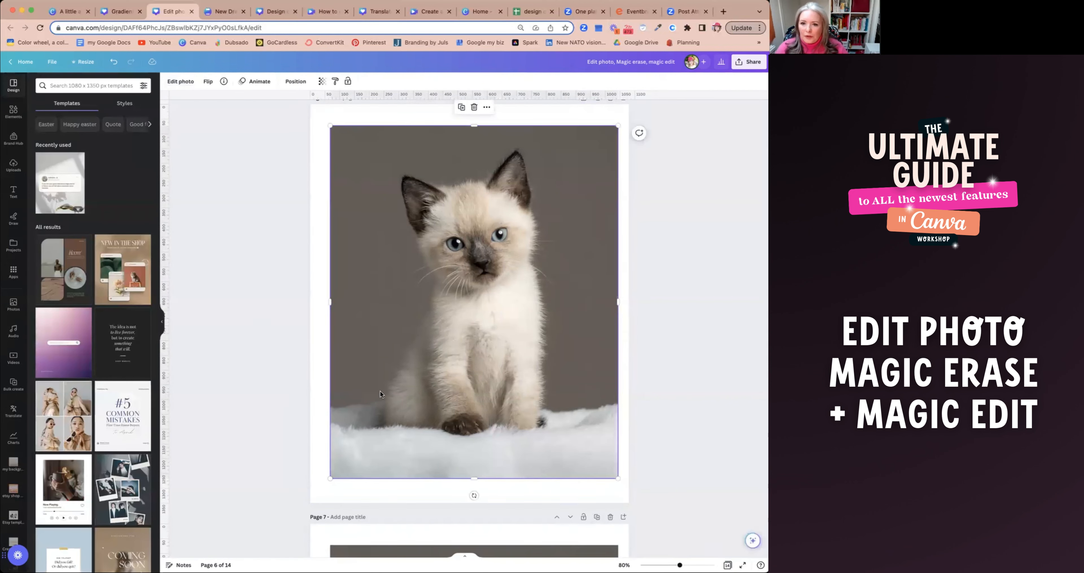
pyautogui.click(178, 81)
pyautogui.click(130, 137)
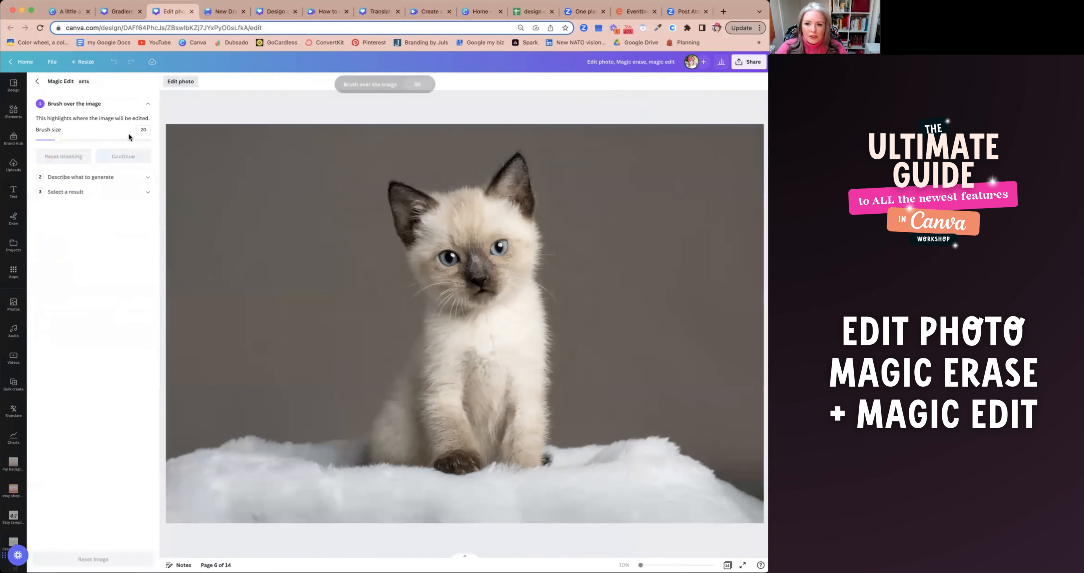
pyautogui.moveTo(61, 140); pyautogui.dragTo(96, 140)
pyautogui.moveTo(506, 174)
pyautogui.mouseDown()
pyautogui.moveTo(489, 204)
pyautogui.moveTo(401, 190)
pyautogui.moveTo(511, 233)
pyautogui.moveTo(414, 236)
pyautogui.moveTo(423, 252)
pyautogui.moveTo(532, 257)
pyautogui.moveTo(436, 286)
pyautogui.moveTo(545, 303)
pyautogui.moveTo(421, 332)
pyautogui.moveTo(555, 344)
pyautogui.moveTo(404, 381)
pyautogui.moveTo(540, 398)
pyautogui.moveTo(362, 416)
pyautogui.moveTo(540, 444)
pyautogui.moveTo(367, 451)
pyautogui.moveTo(470, 262)
pyautogui.mouseUp()
pyautogui.click(118, 160)
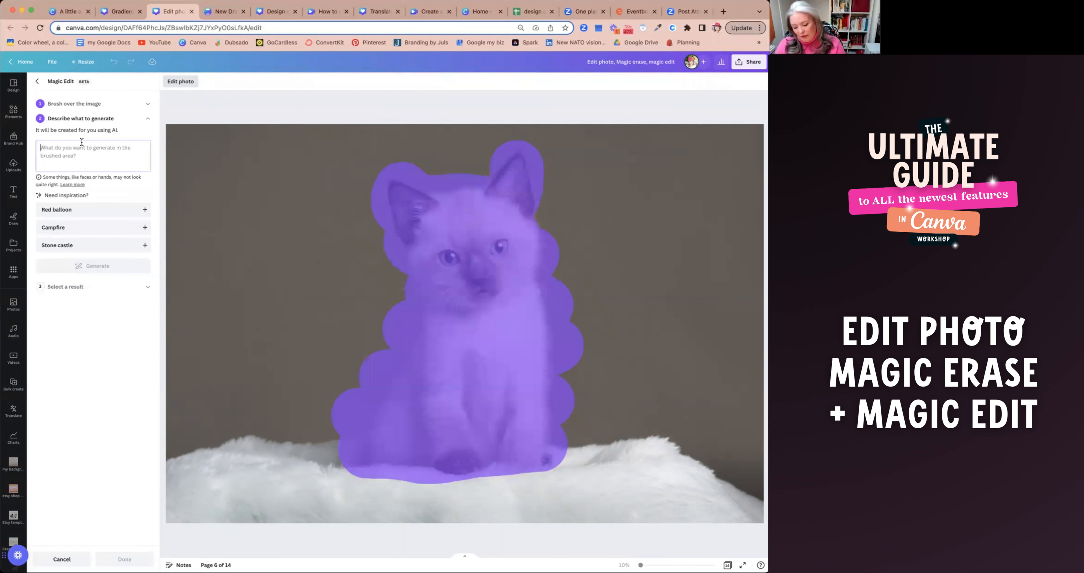
pyautogui.write('border collie puppy sitting')
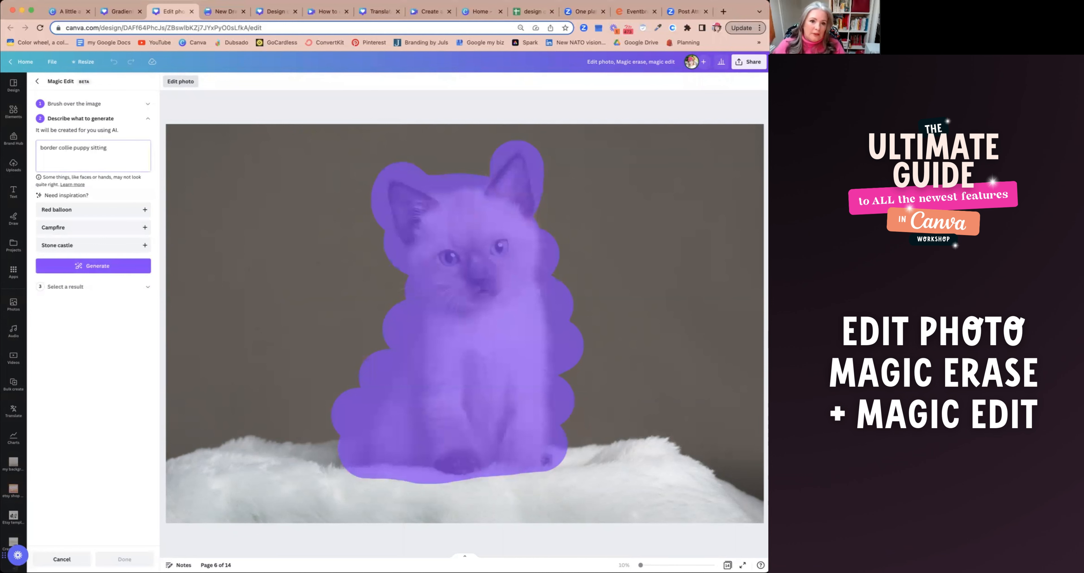
pyautogui.click(89, 266)
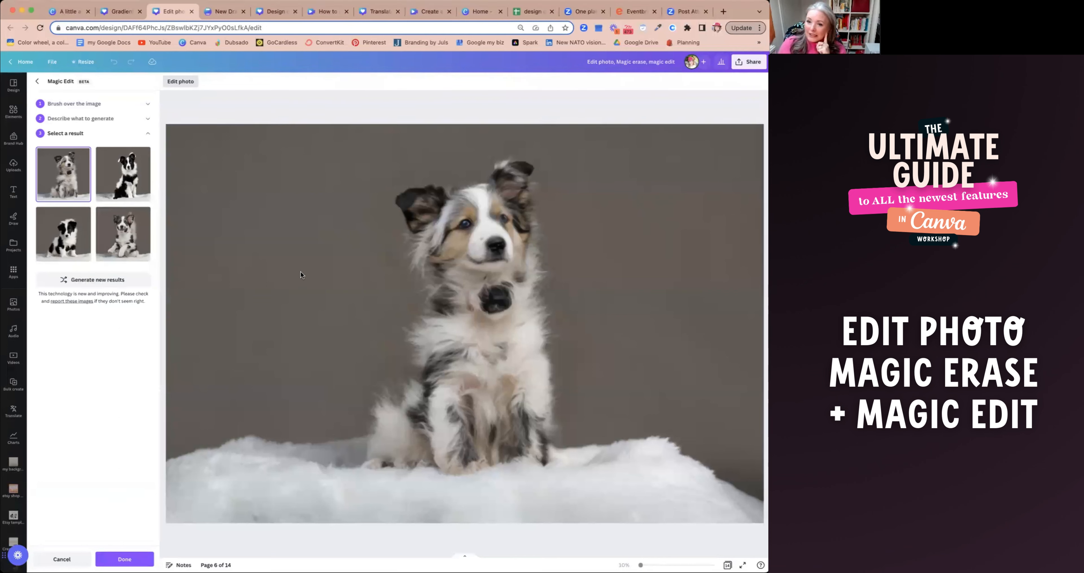
# Step: Compare the four generated puppy results and apply the first one, the fluffy grey-and-white puppy with tan markings
pyautogui.click(129, 184)
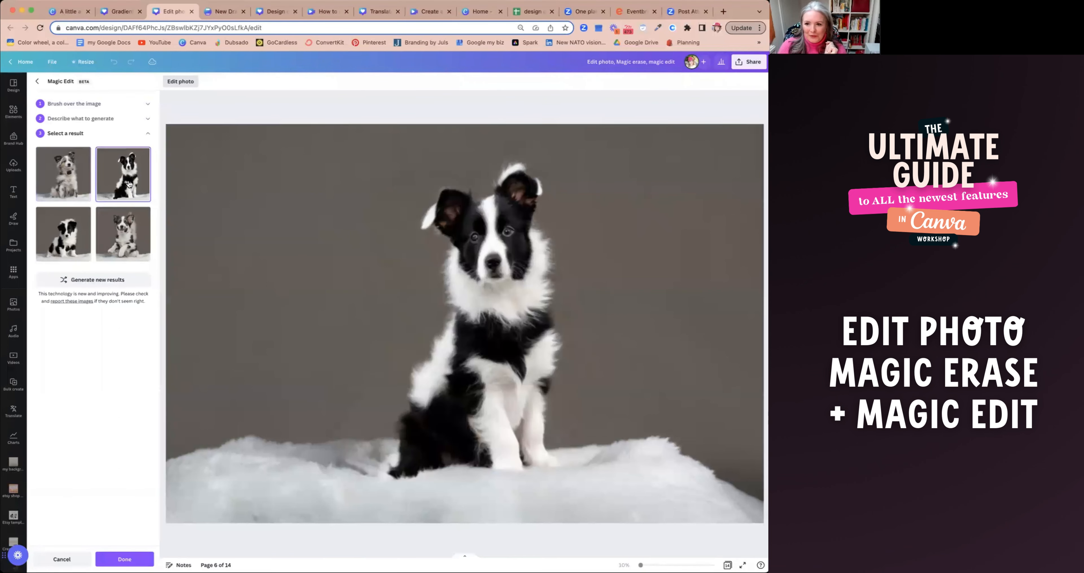
pyautogui.click(70, 231)
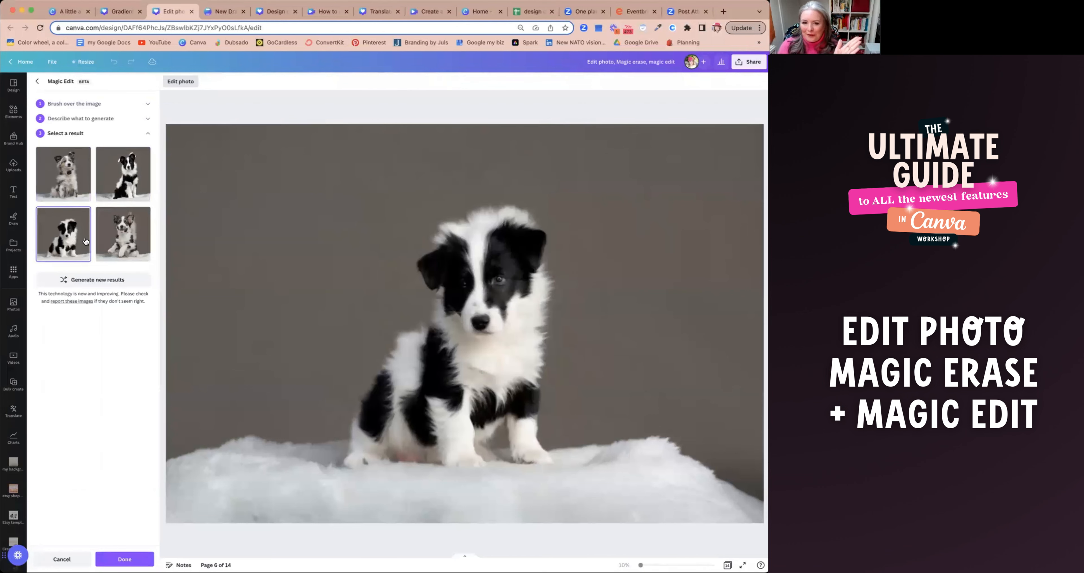
pyautogui.click(108, 237)
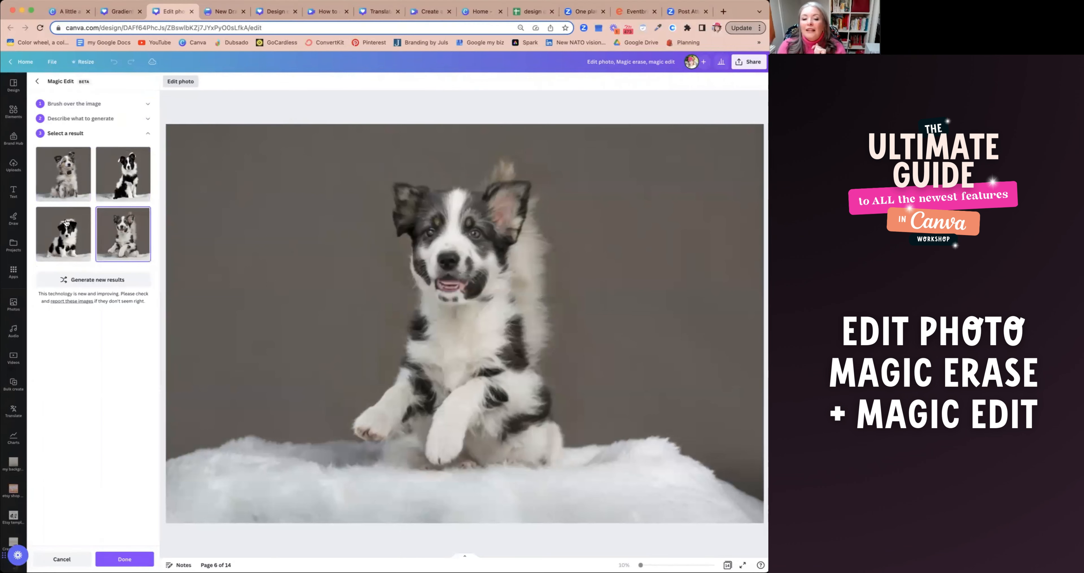
pyautogui.click(108, 178)
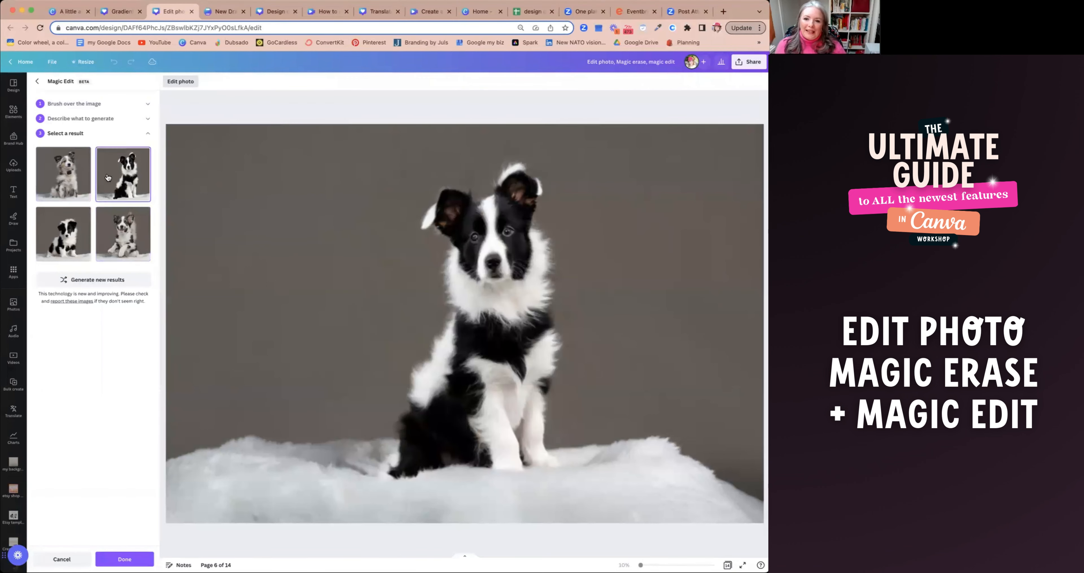
pyautogui.click(84, 176)
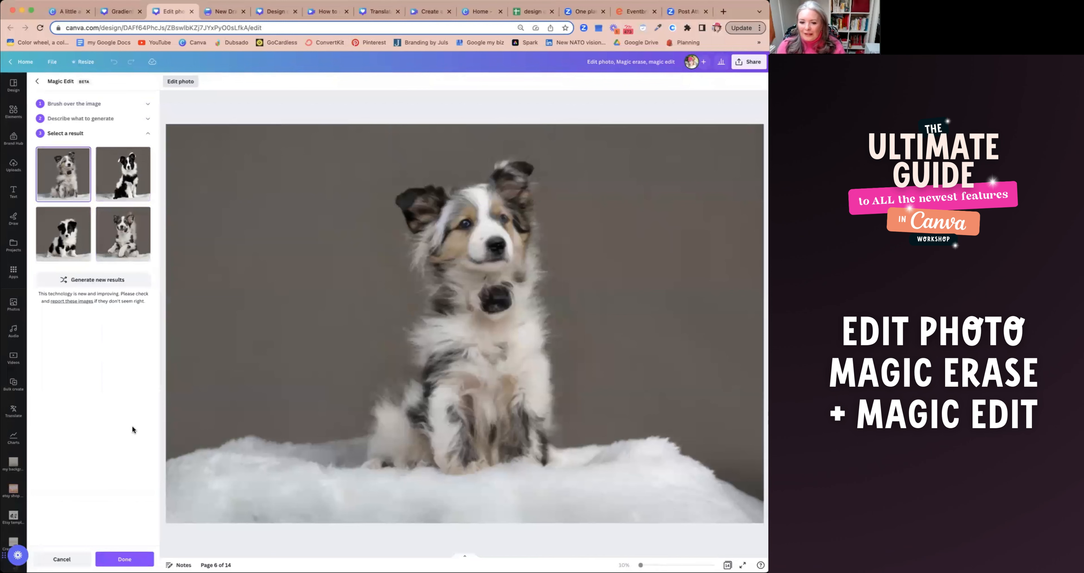
pyautogui.click(120, 560)
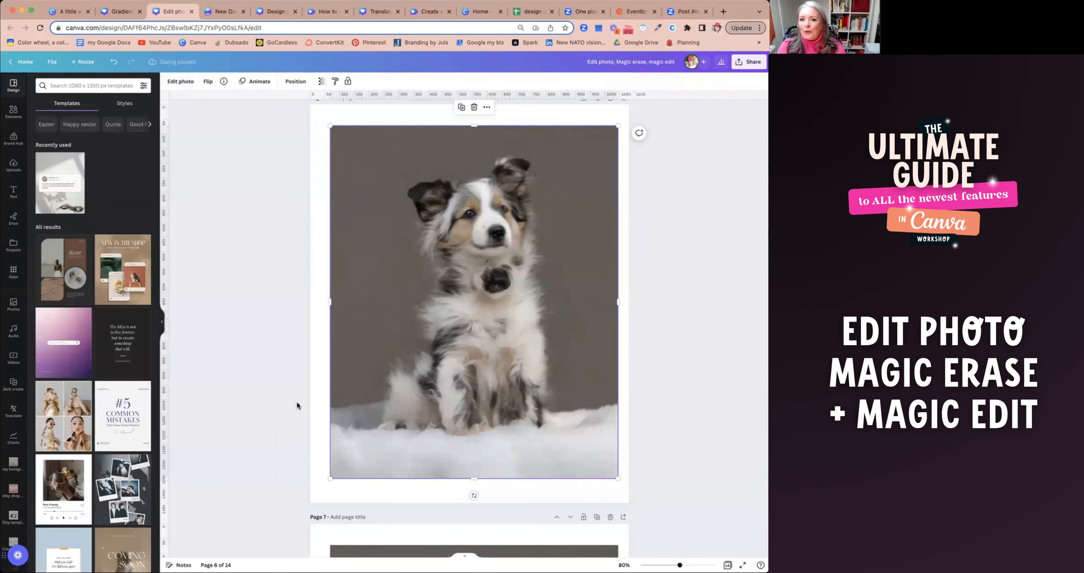
# Step: Look through the example photos with the business card on page 9 and the pink flower on page 10, down to page 11
pyautogui.scroll(-7, 296, 405)
pyautogui.scroll(-20, 297, 405)
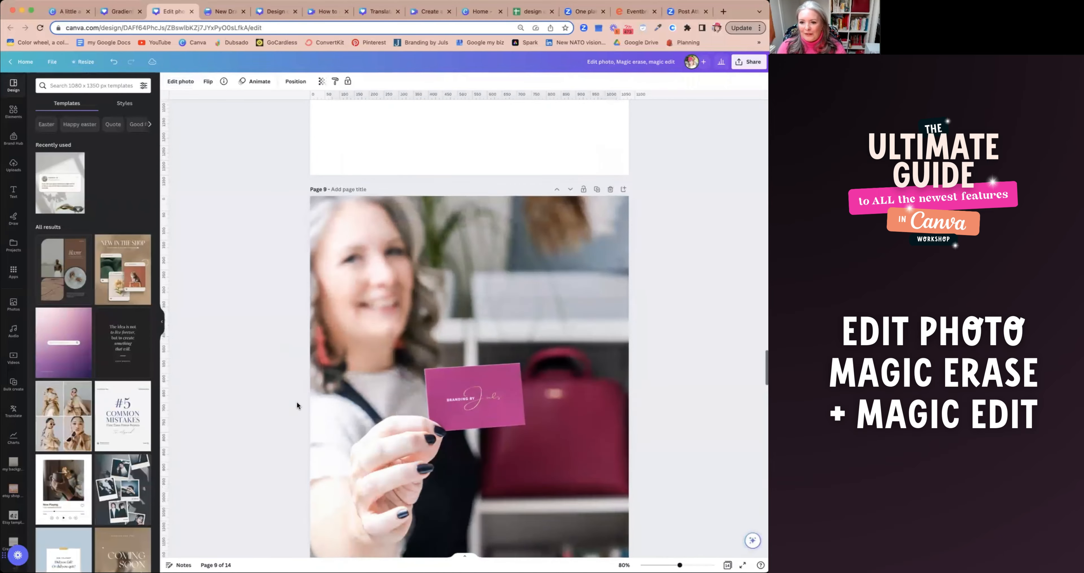
pyautogui.scroll(3, 297, 405)
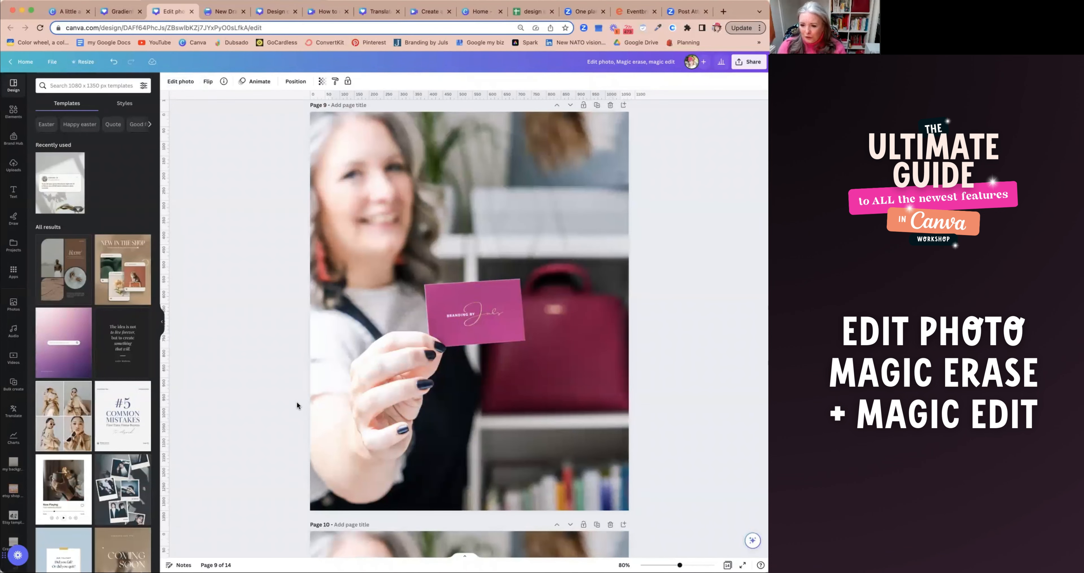
pyautogui.scroll(-10, 345, 398)
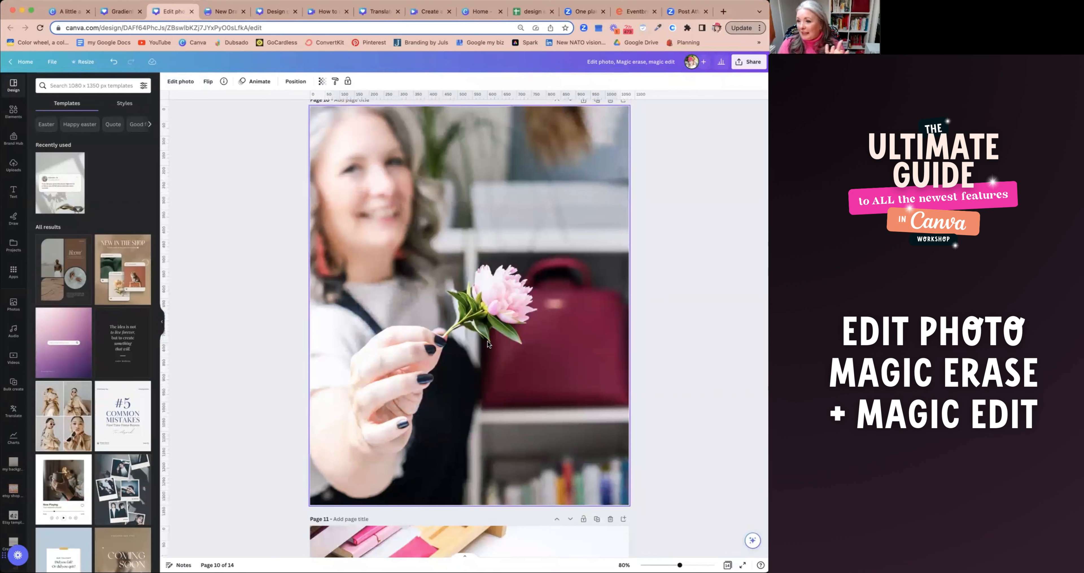
pyautogui.scroll(-5, 487, 340)
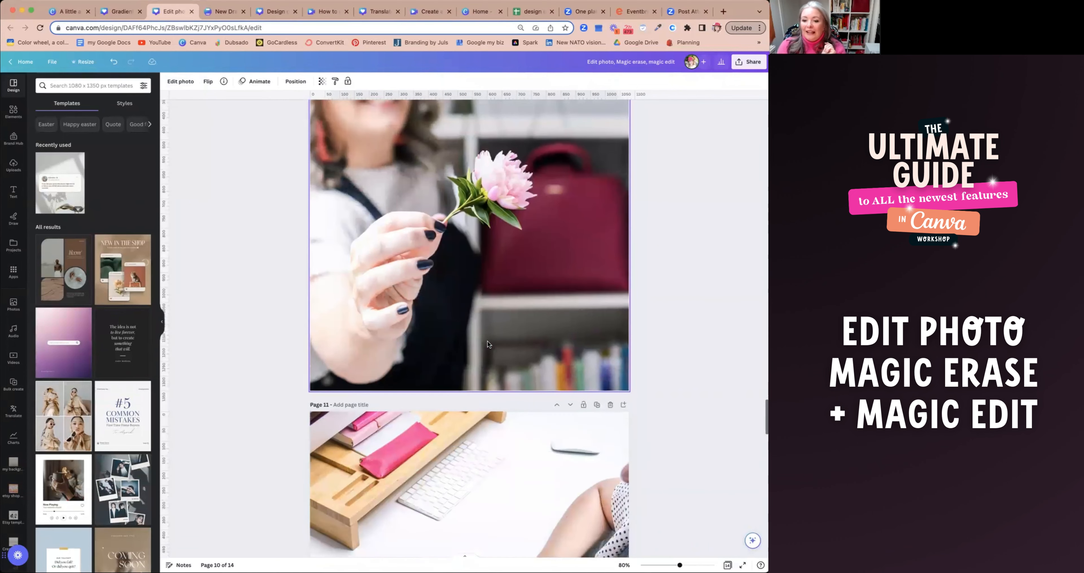
pyautogui.scroll(-4, 487, 340)
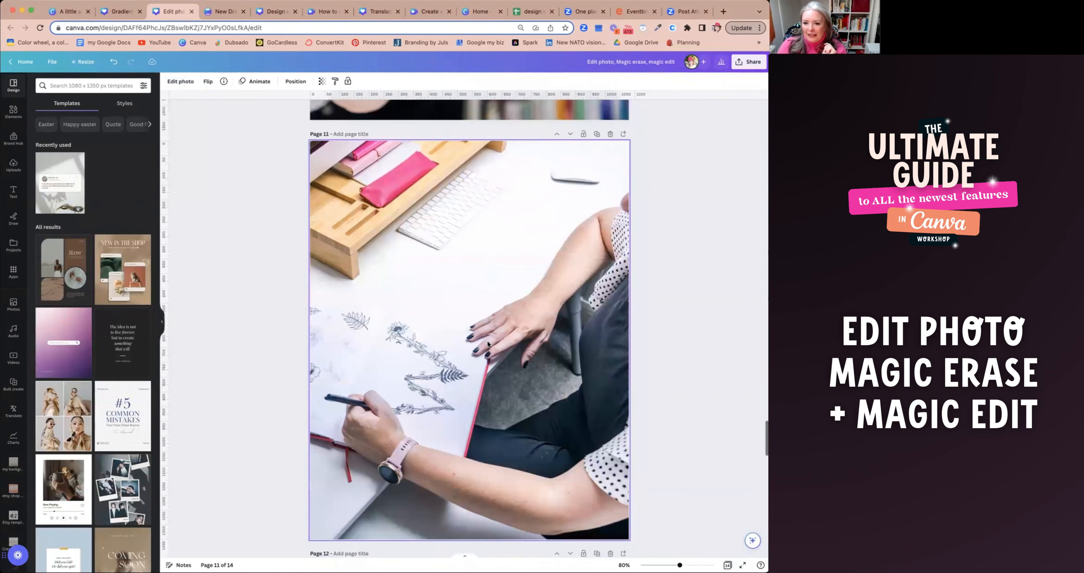
# Step: Erase the pink pencil case from the page 11 desk photo using Magic Eraser with brush size 34
pyautogui.click(270, 297)
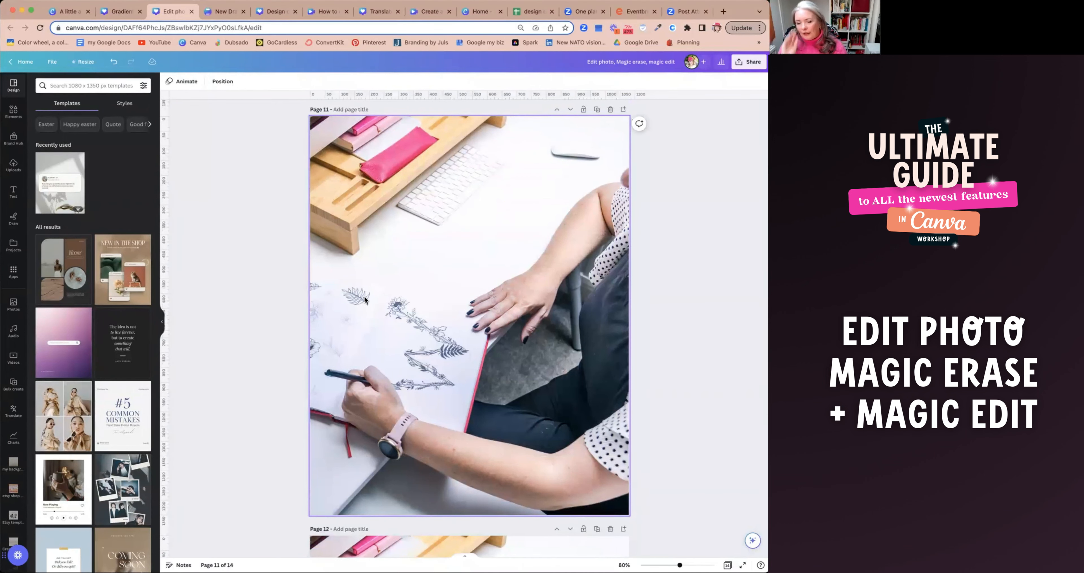
pyautogui.click(361, 178)
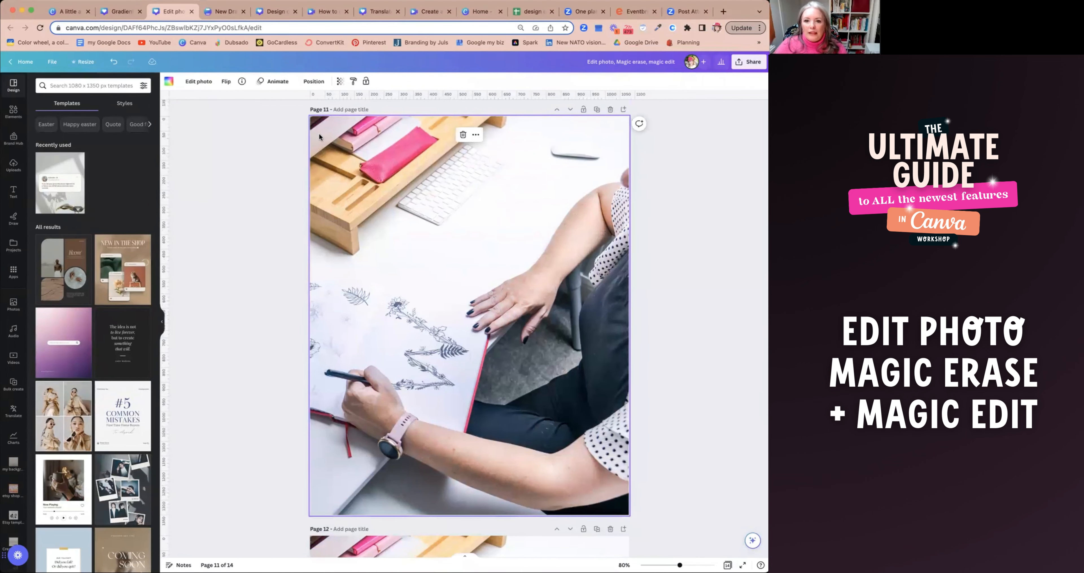
pyautogui.click(195, 83)
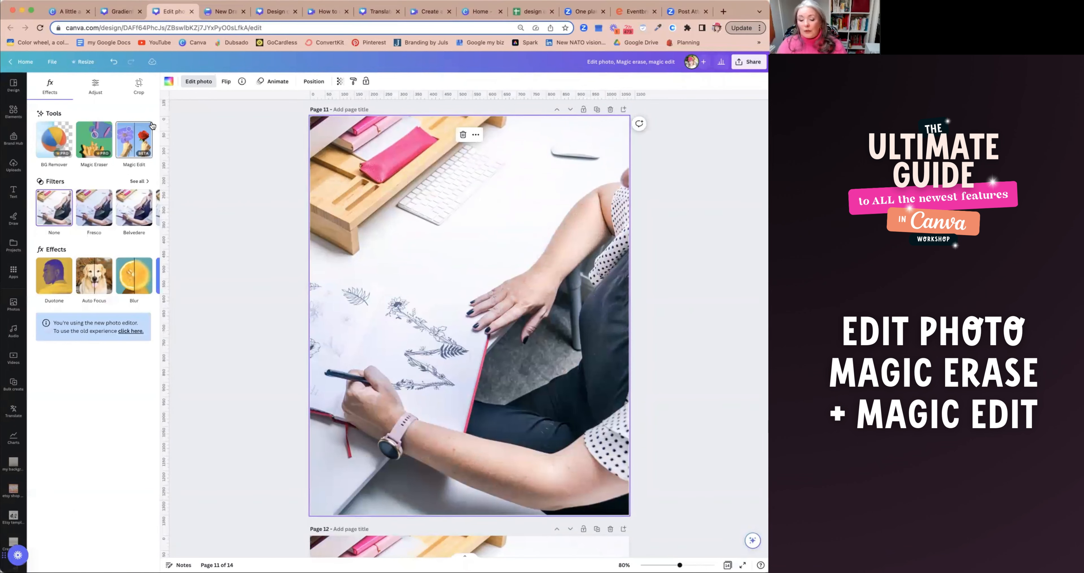
pyautogui.click(133, 146)
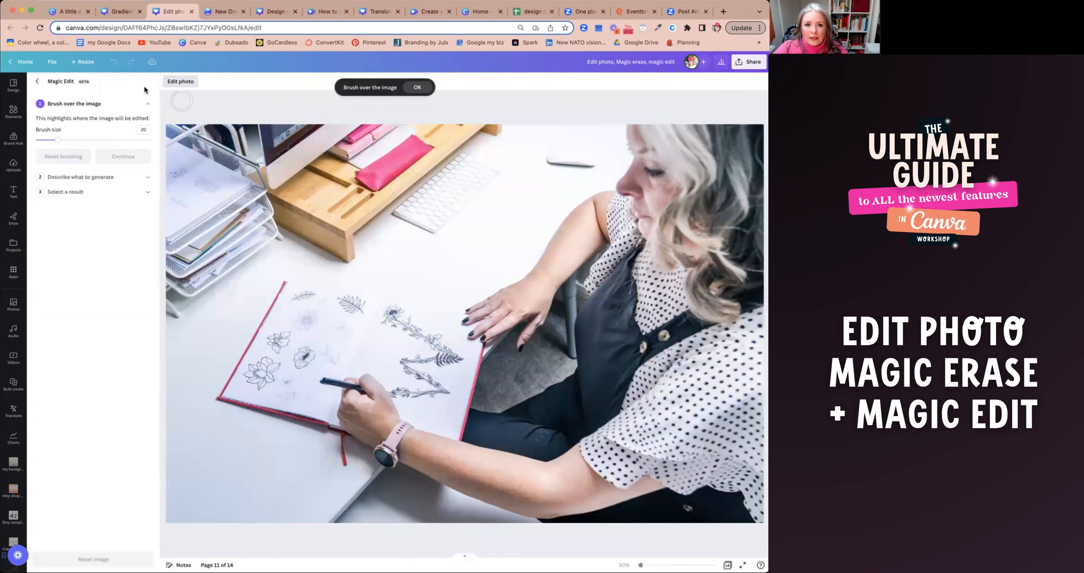
pyautogui.click(37, 81)
pyautogui.click(93, 141)
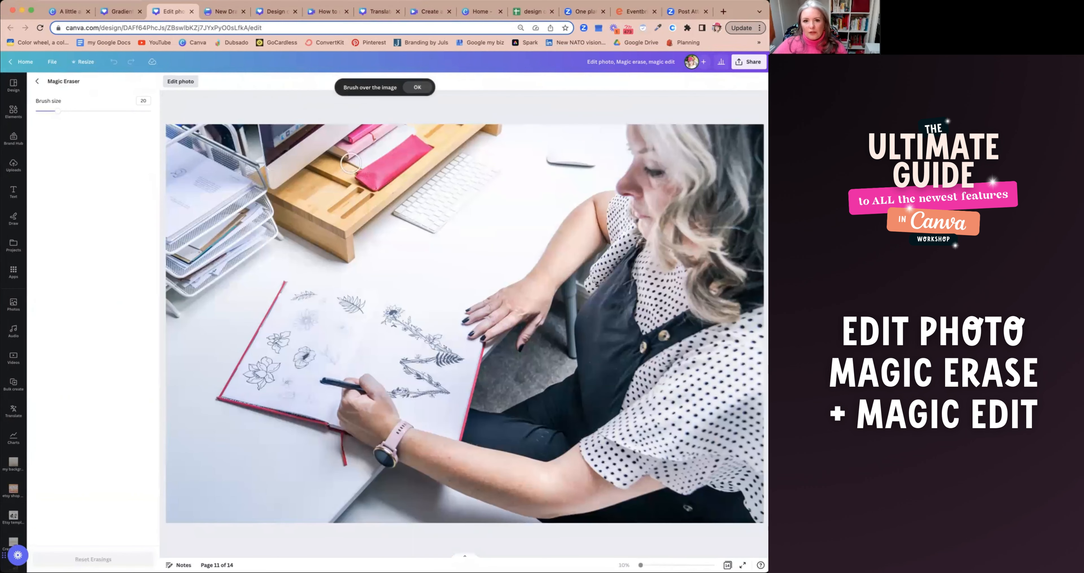
pyautogui.moveTo(69, 112); pyautogui.dragTo(74, 112)
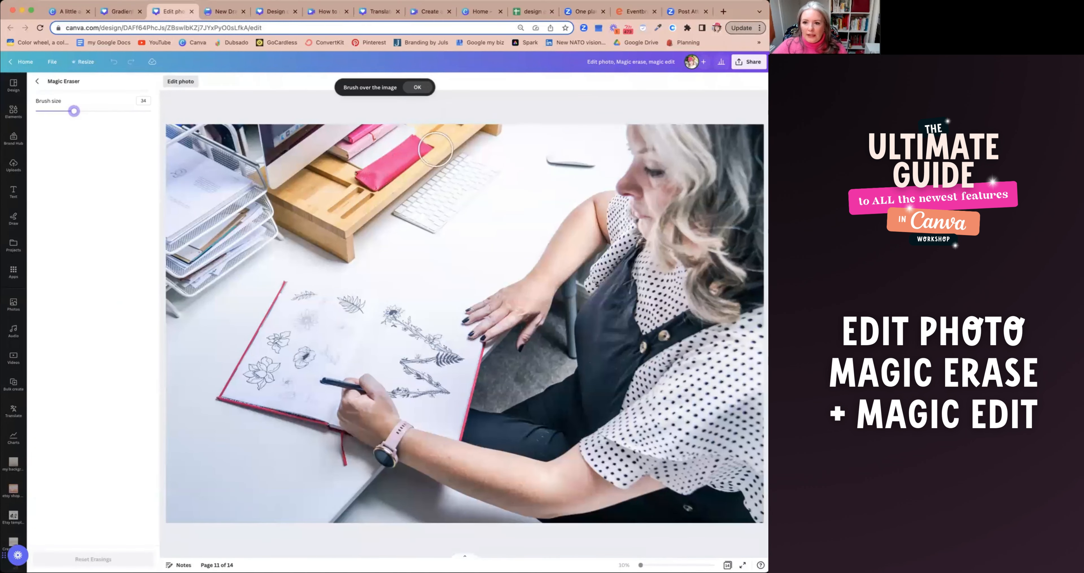
pyautogui.moveTo(422, 140)
pyautogui.mouseDown()
pyautogui.moveTo(365, 178)
pyautogui.moveTo(418, 150)
pyautogui.mouseUp()
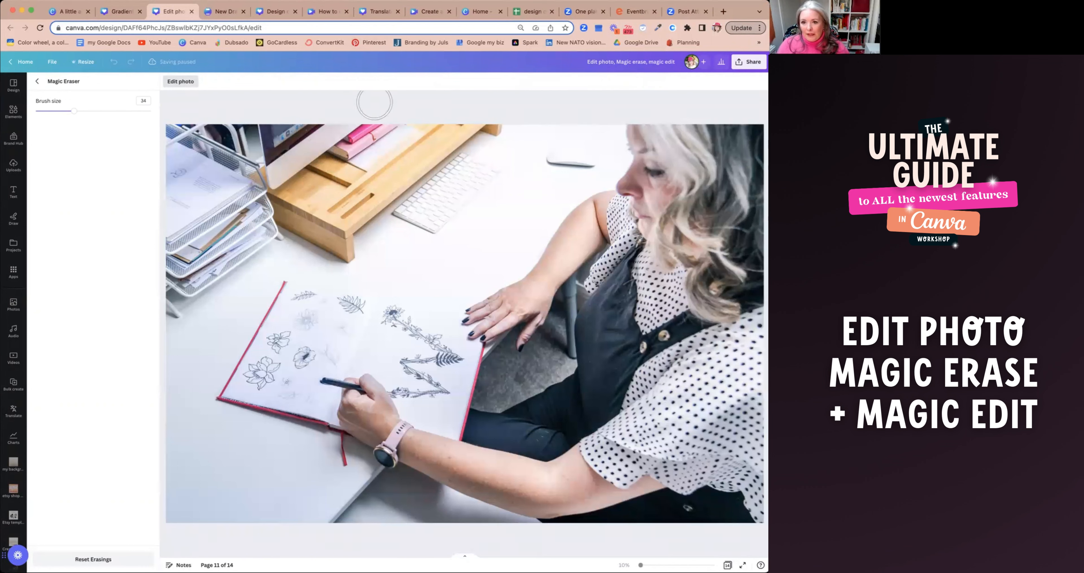
pyautogui.click(374, 107)
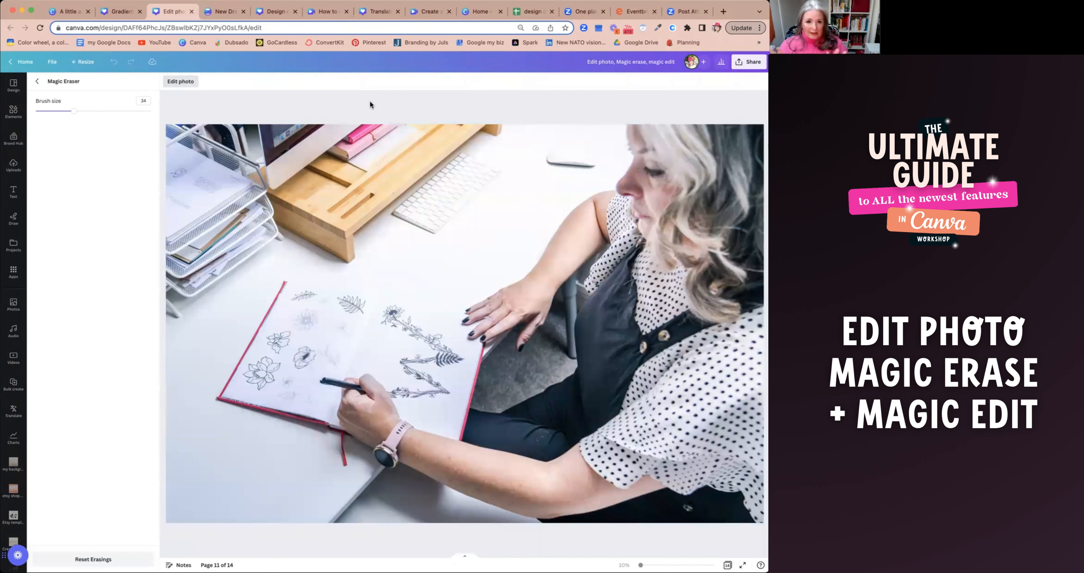
pyautogui.click(38, 81)
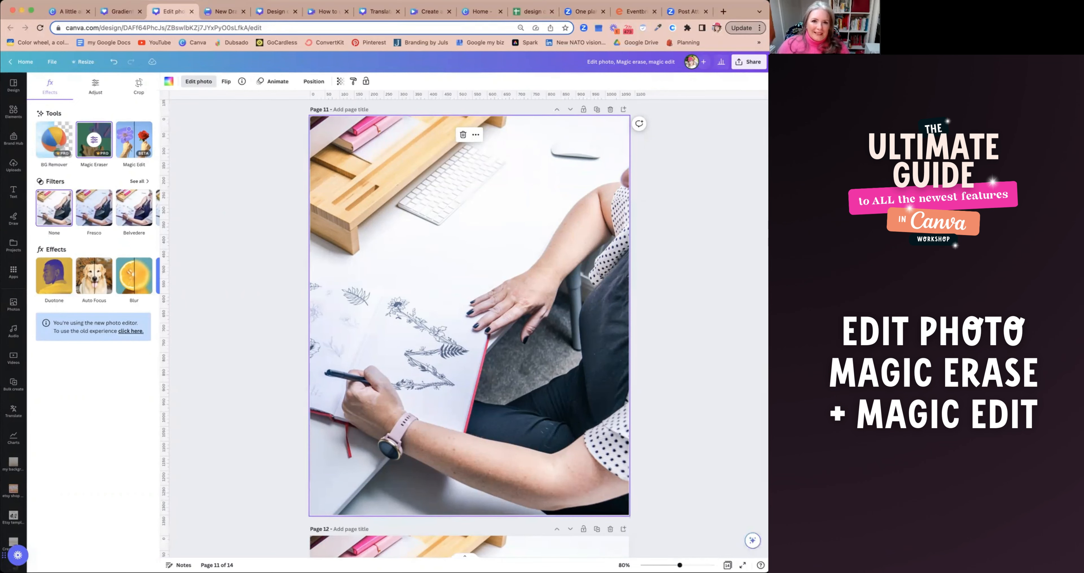
# Step: Switch to the self-care planner design named New Draw feature and open the drawing tools
pyautogui.click(223, 13)
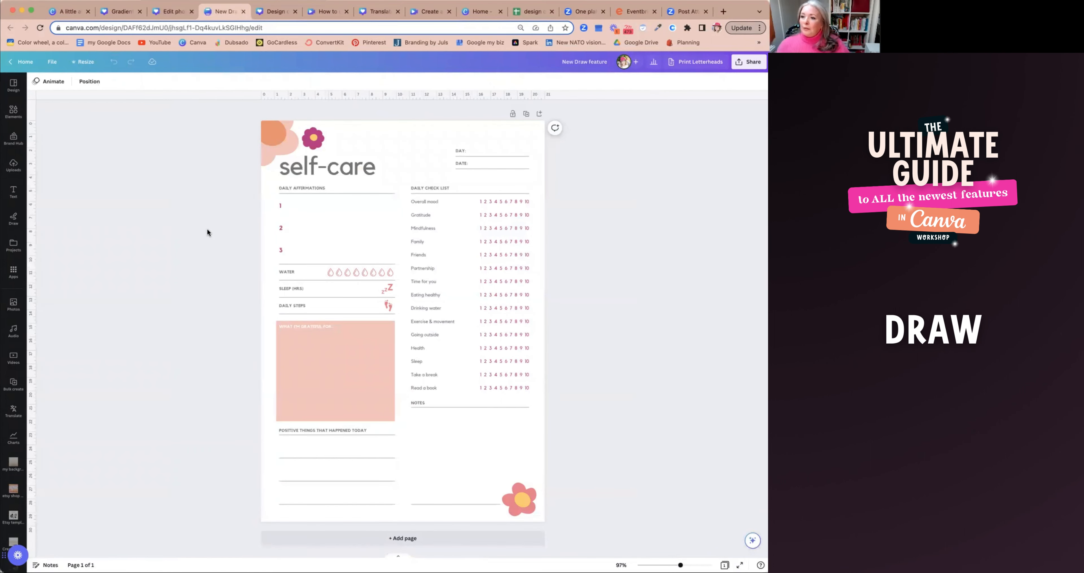
pyautogui.click(14, 218)
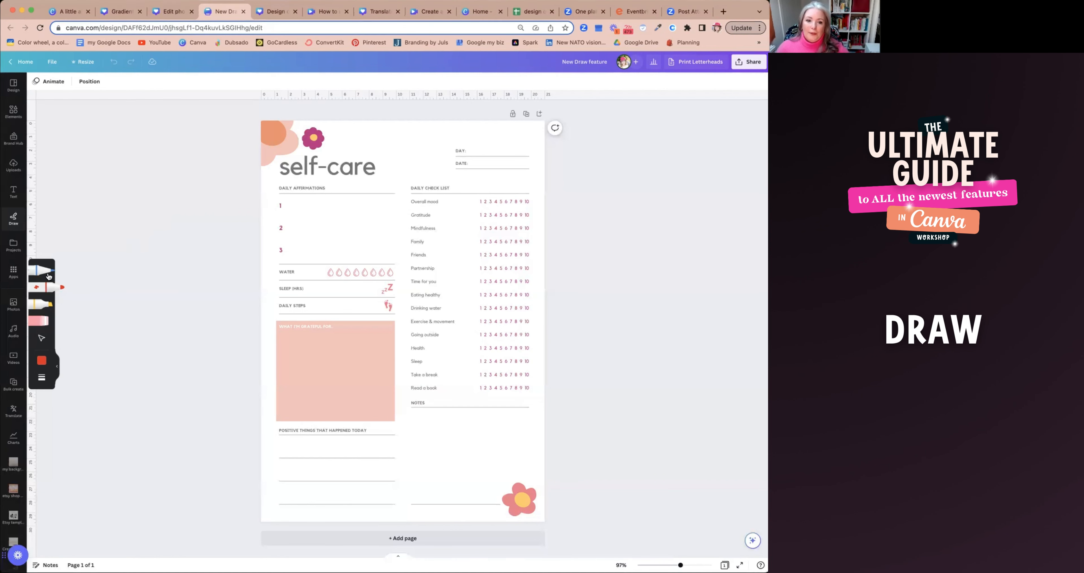
# Step: Try selecting the pen, marker, highlighter and eraser in turn, finishing with the blue pen as the active drawing tool
pyautogui.click(47, 272)
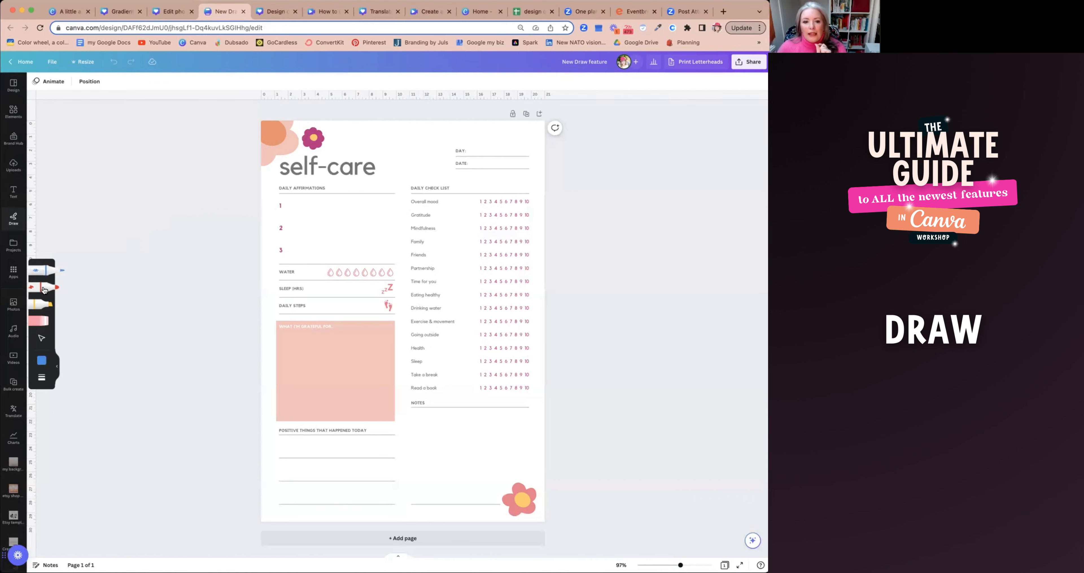
pyautogui.click(44, 287)
pyautogui.click(39, 303)
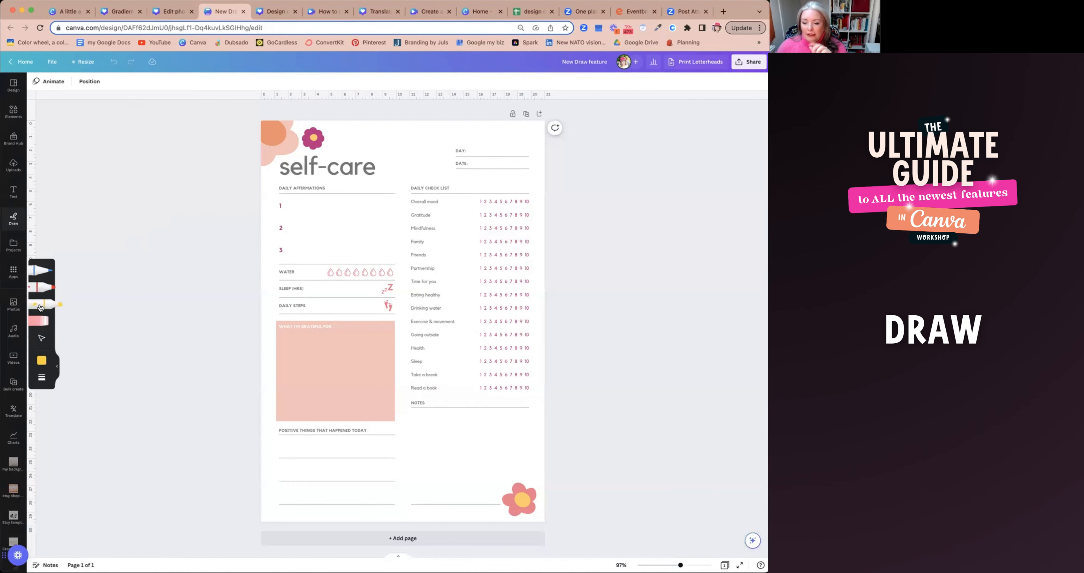
pyautogui.click(38, 322)
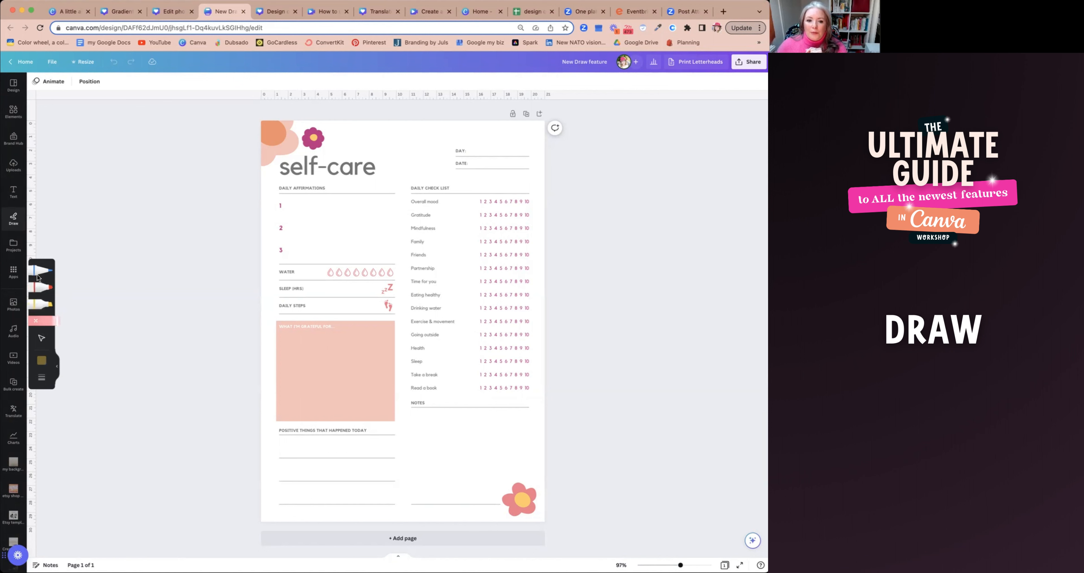
pyautogui.click(50, 270)
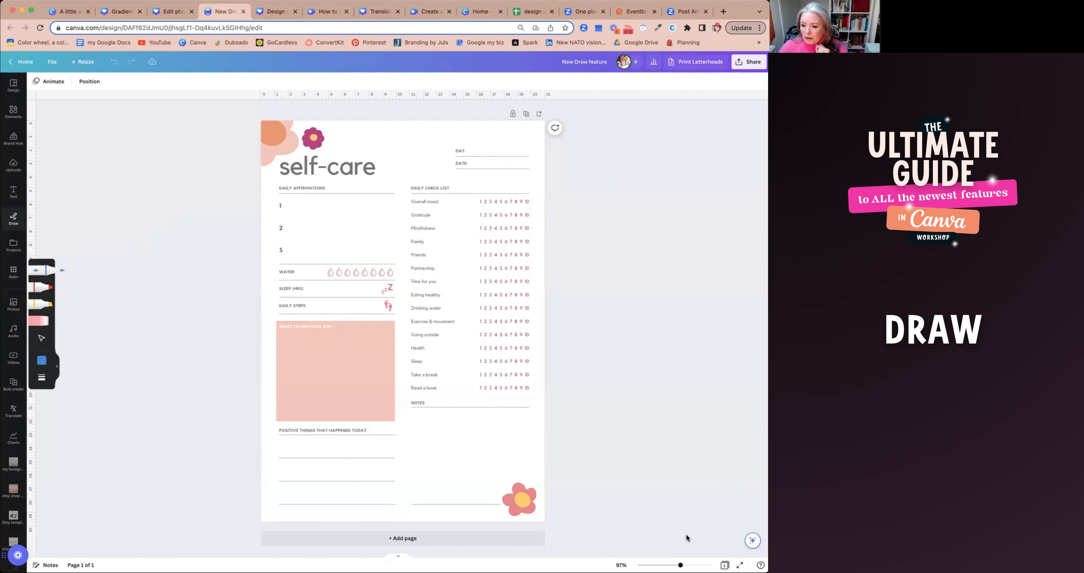
# Step: Examine the pen's colour choices and its weight and transparency settings, keeping the transparency at 100
pyautogui.moveTo(681, 564); pyautogui.dragTo(689, 565)
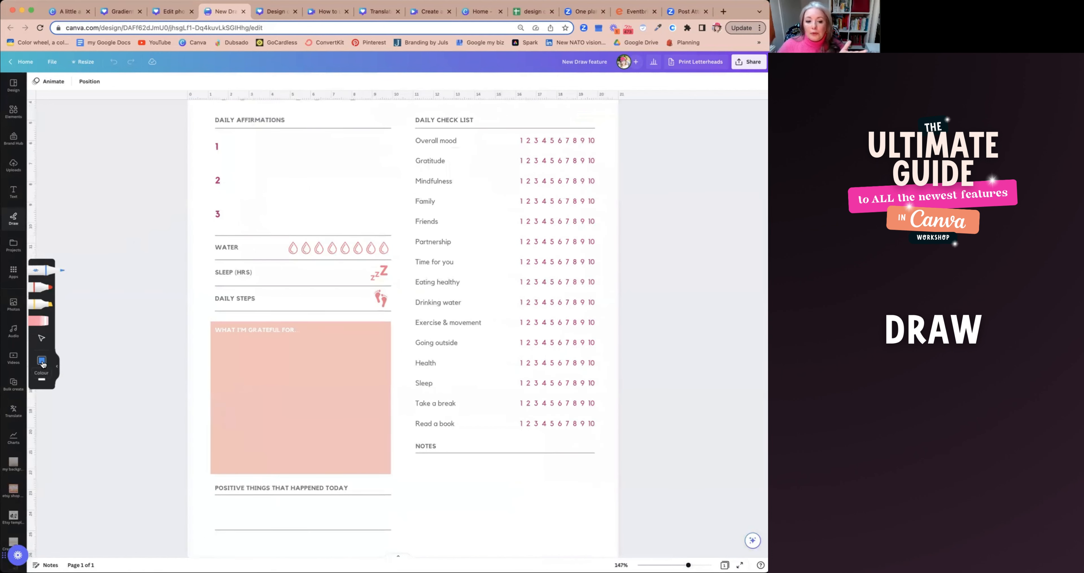
pyautogui.click(41, 360)
pyautogui.click(41, 360)
pyautogui.click(42, 361)
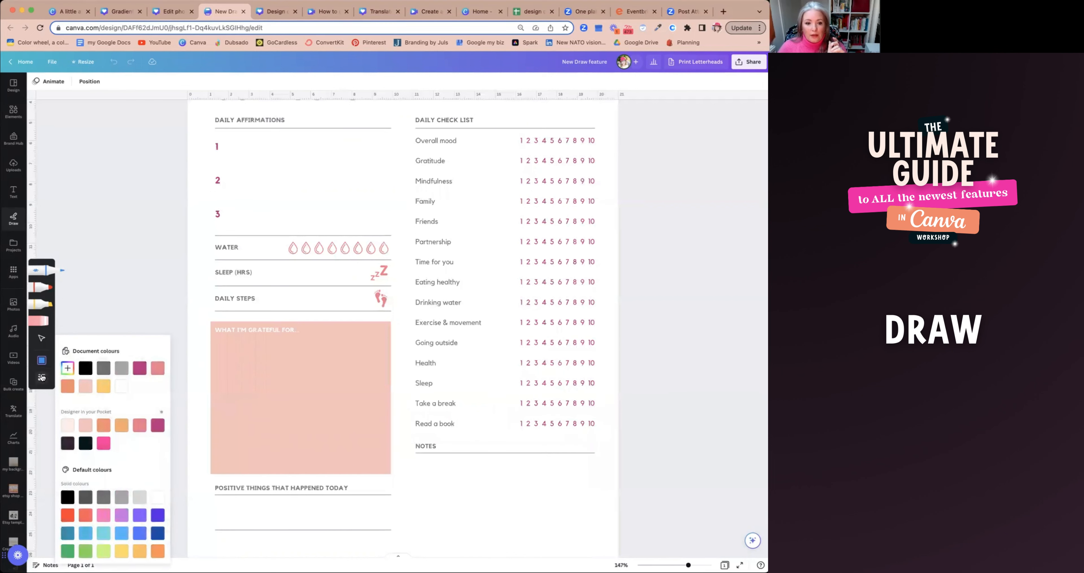
pyautogui.click(41, 376)
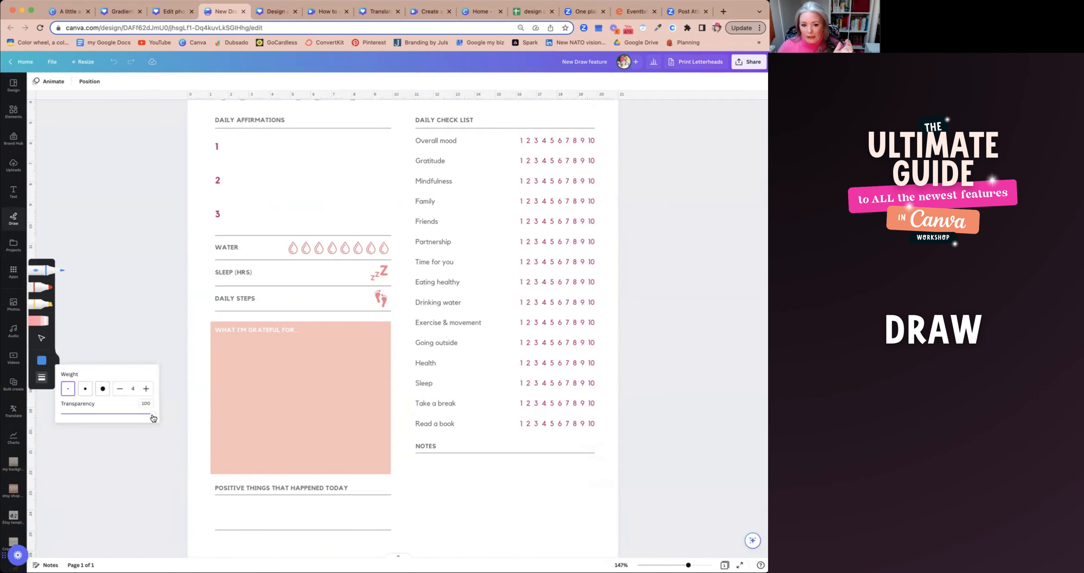
pyautogui.moveTo(151, 414)
pyautogui.mouseDown()
pyautogui.moveTo(114, 414)
pyautogui.moveTo(142, 415)
pyautogui.mouseUp()
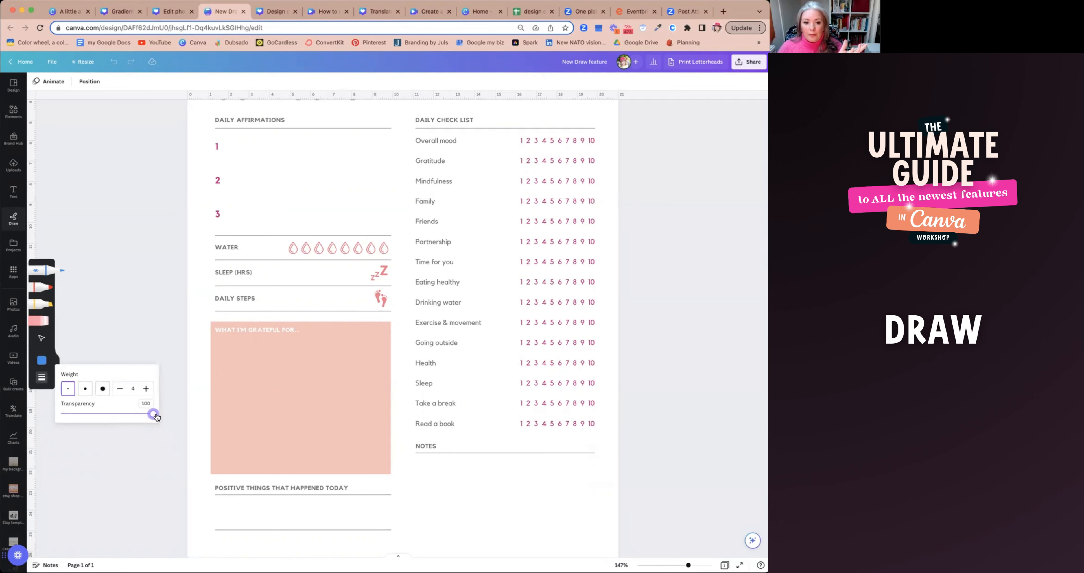
# Step: With the blue pen, circle the 1 and 2 ratings for Overall mood and handwrite "Stro" beside the first daily affirmation
pyautogui.click(42, 270)
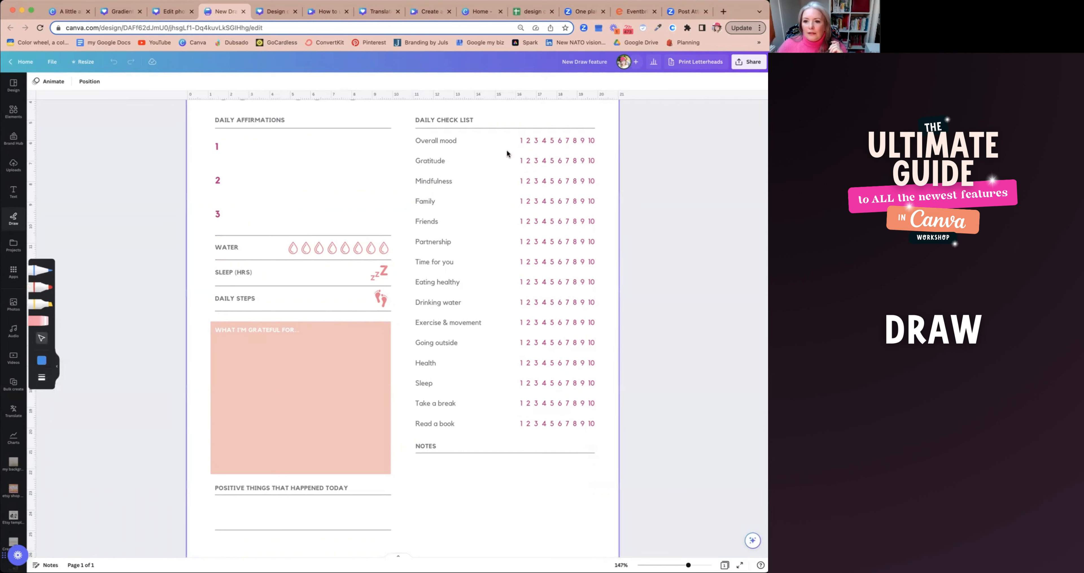
pyautogui.click(42, 263)
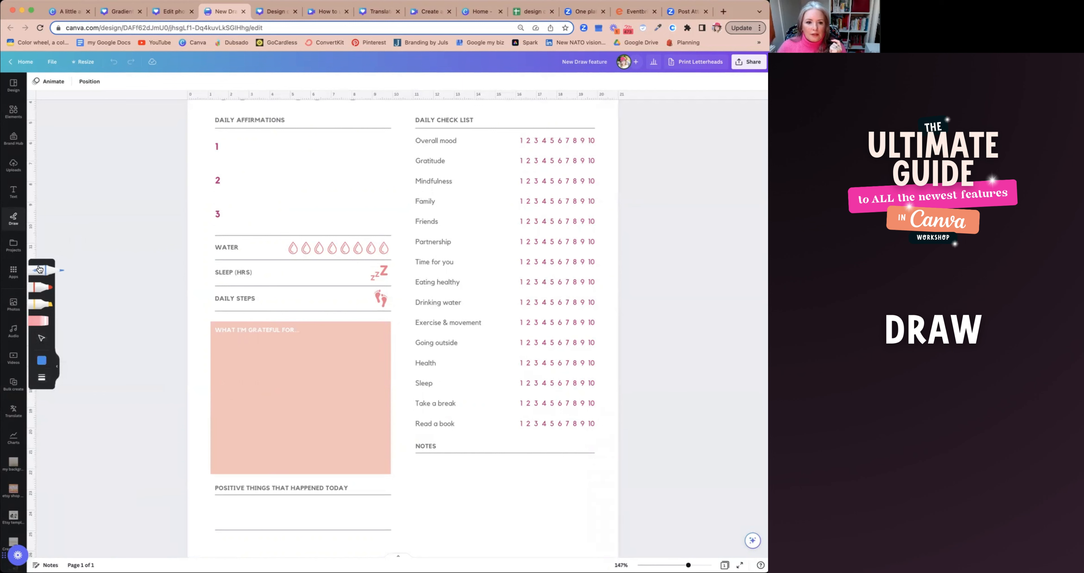
pyautogui.moveTo(541, 122)
pyautogui.mouseDown()
pyautogui.moveTo(506, 131)
pyautogui.moveTo(507, 142)
pyautogui.moveTo(533, 146)
pyautogui.moveTo(543, 131)
pyautogui.moveTo(519, 119)
pyautogui.mouseUp()
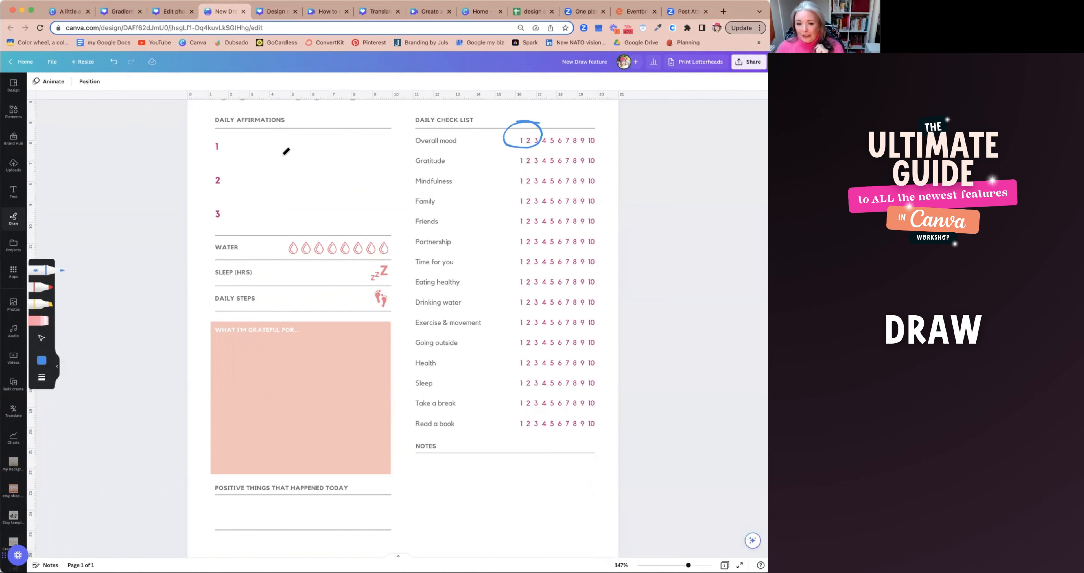
pyautogui.moveTo(250, 138)
pyautogui.mouseDown()
pyautogui.moveTo(240, 135)
pyautogui.moveTo(236, 154)
pyautogui.moveTo(293, 142)
pyautogui.moveTo(300, 152)
pyautogui.moveTo(295, 143)
pyautogui.mouseUp()
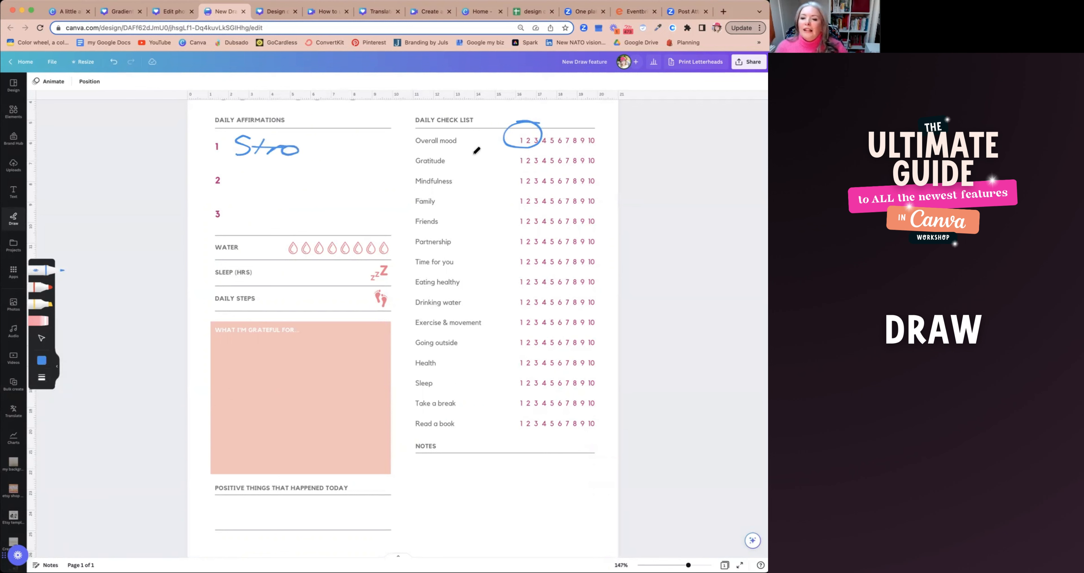
# Step: Select the hand-drawn circle on the Overall mood row and recolour it with the magenta document colour
pyautogui.click(42, 341)
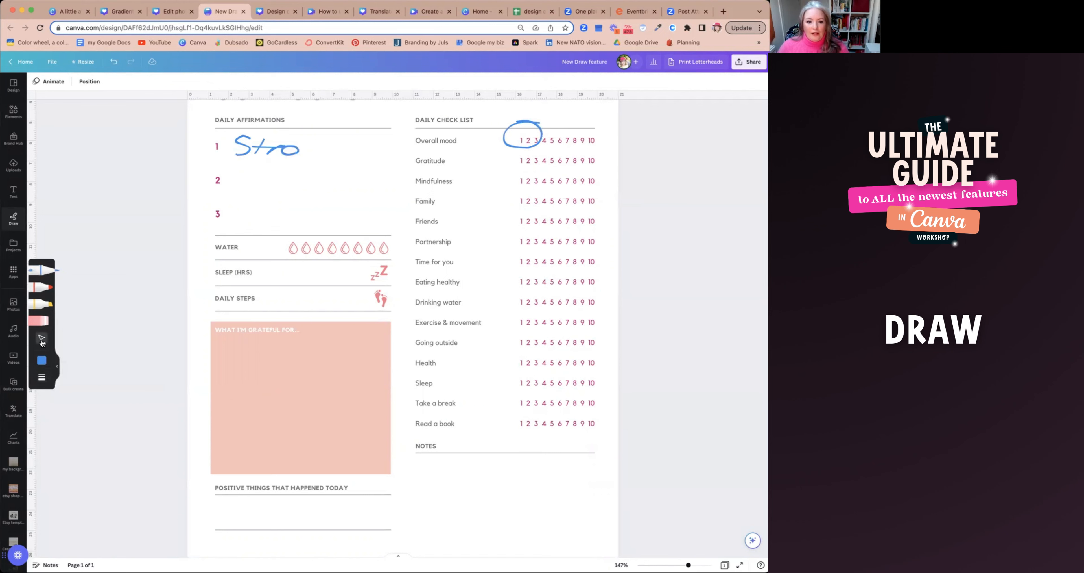
pyautogui.click(513, 147)
pyautogui.click(511, 149)
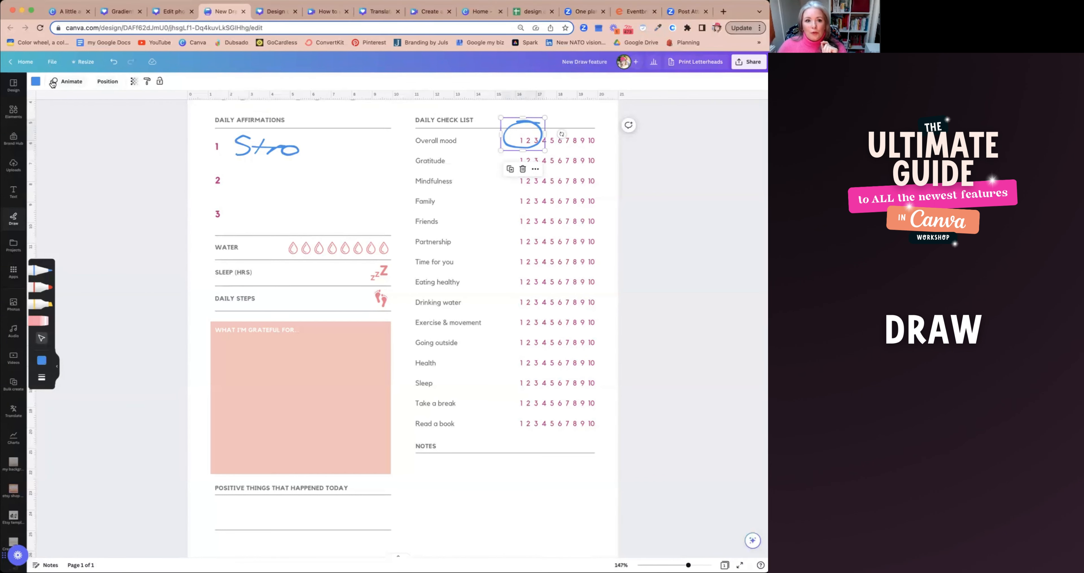
pyautogui.click(36, 81)
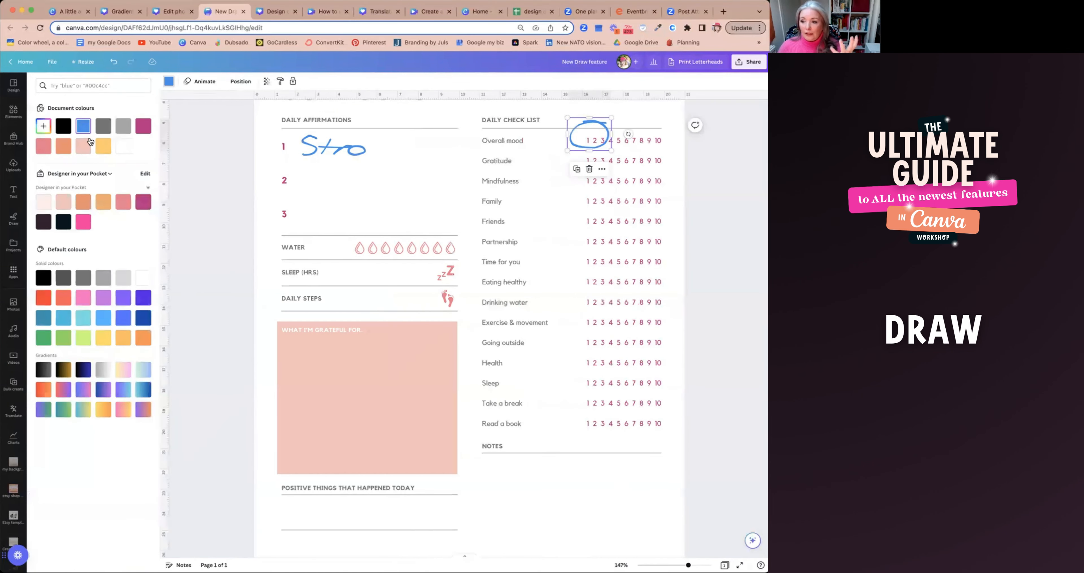
pyautogui.click(97, 148)
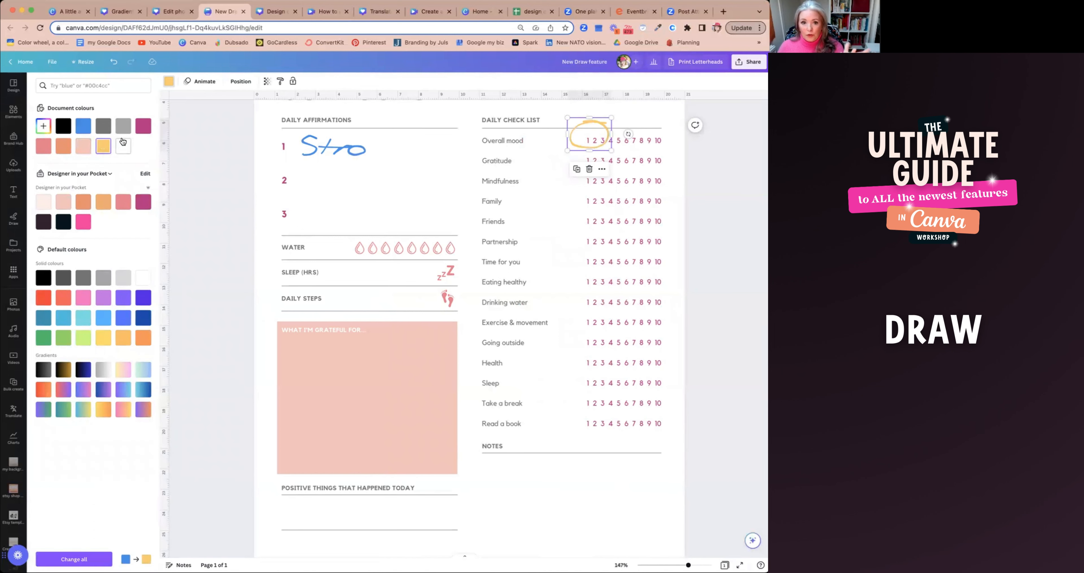
pyautogui.click(138, 129)
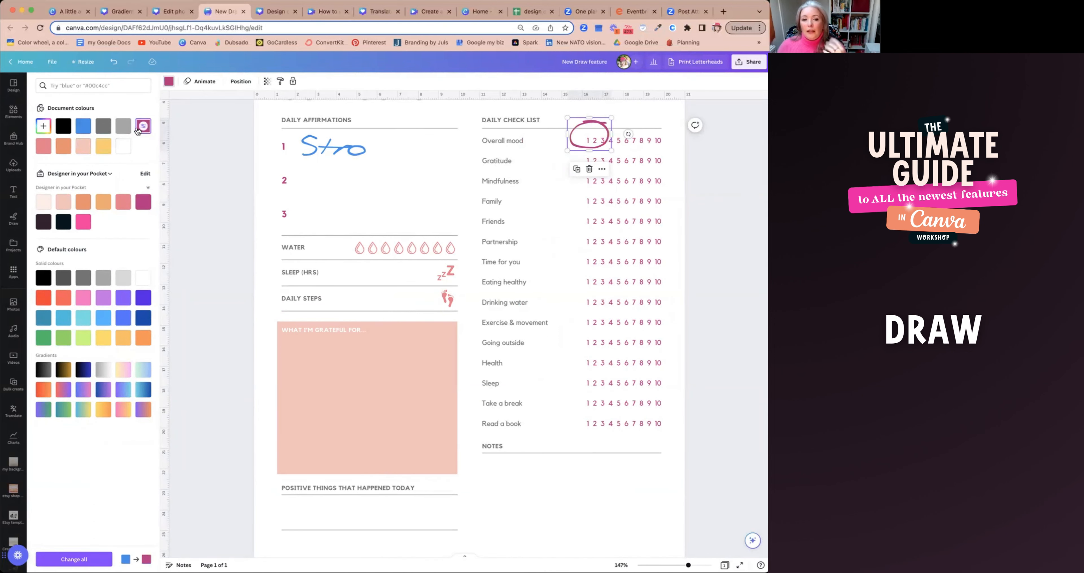
# Step: Shrink the hand-drawn circle so it fits more closely around the first Overall mood ratings
pyautogui.click(209, 145)
pyautogui.moveTo(500, 150)
pyautogui.mouseDown()
pyautogui.moveTo(441, 214)
pyautogui.moveTo(503, 150)
pyautogui.mouseUp()
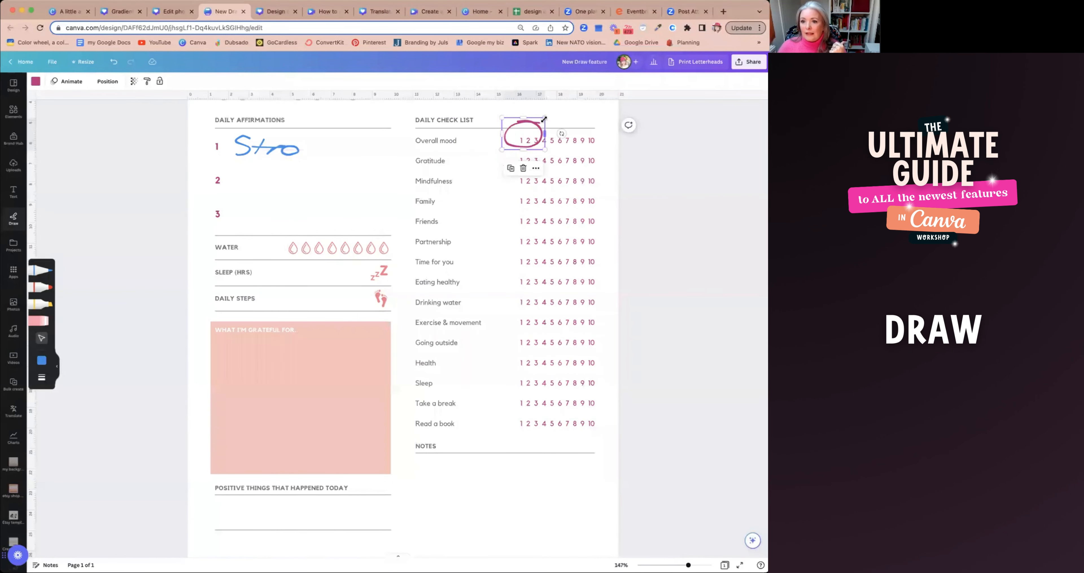
pyautogui.moveTo(540, 119); pyautogui.dragTo(538, 122)
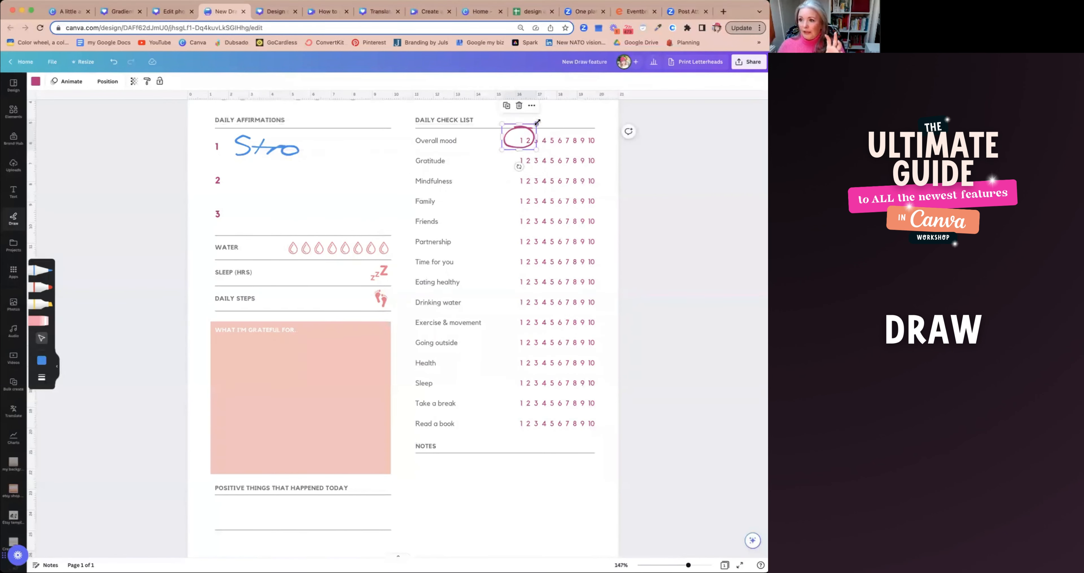
# Step: Delete all the handwritten strokes beside the first daily affirmation
pyautogui.click(282, 148)
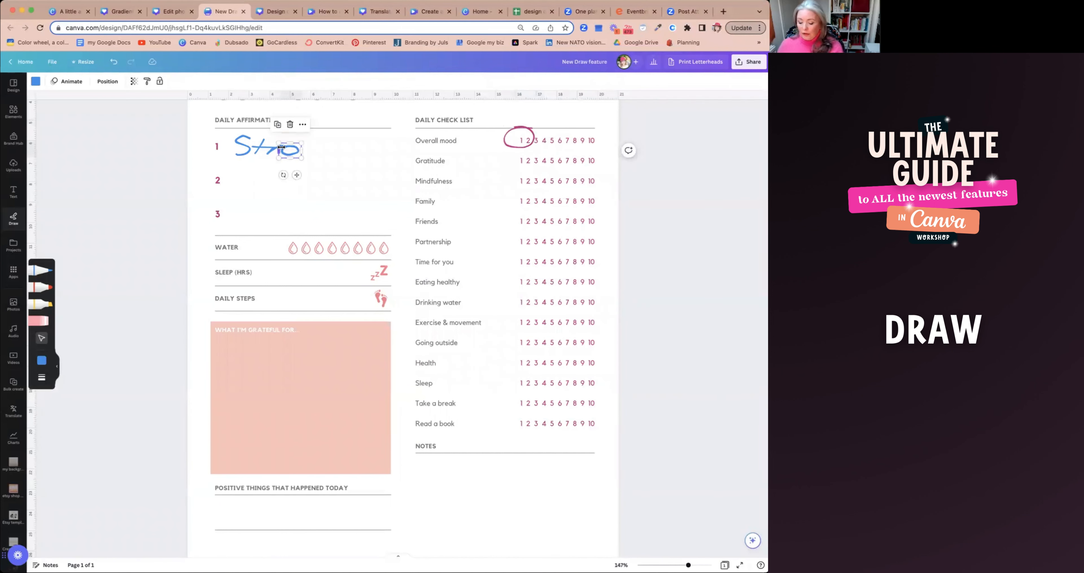
pyautogui.press('Delete')
pyautogui.click(257, 145)
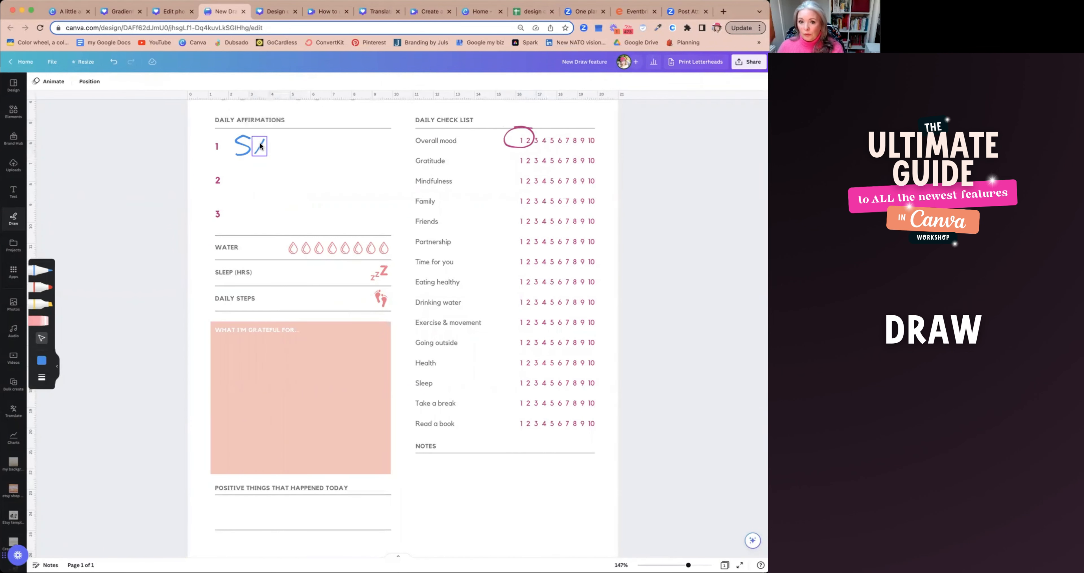
pyautogui.press('Delete')
pyautogui.click(243, 145)
pyautogui.press('Delete')
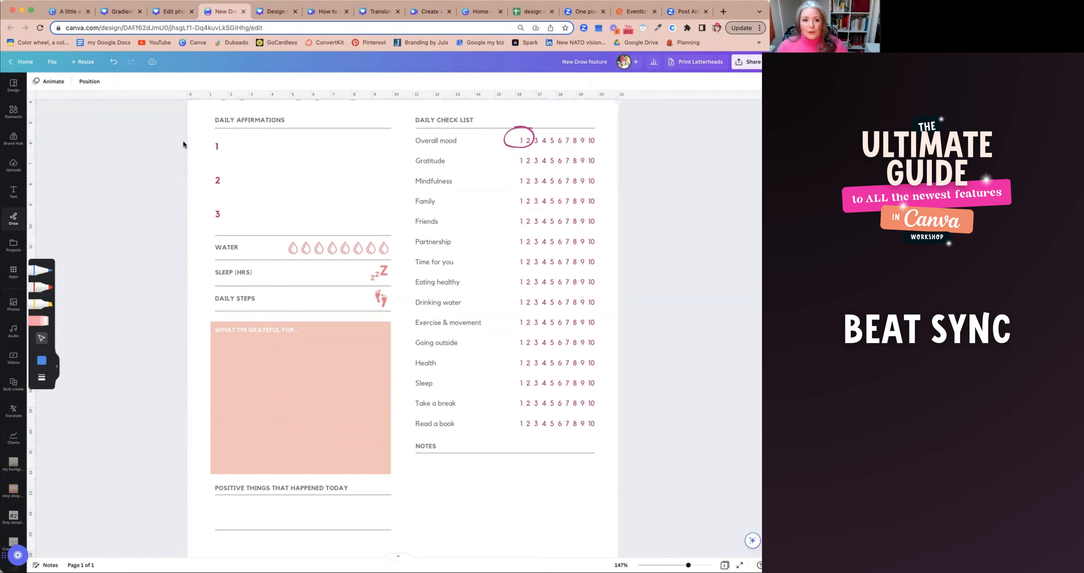
# Step: Switch to the design named How to use beat sync, place its tab beside New Draw feature, and fit the whole editor in view
pyautogui.click(278, 14)
pyautogui.click(326, 14)
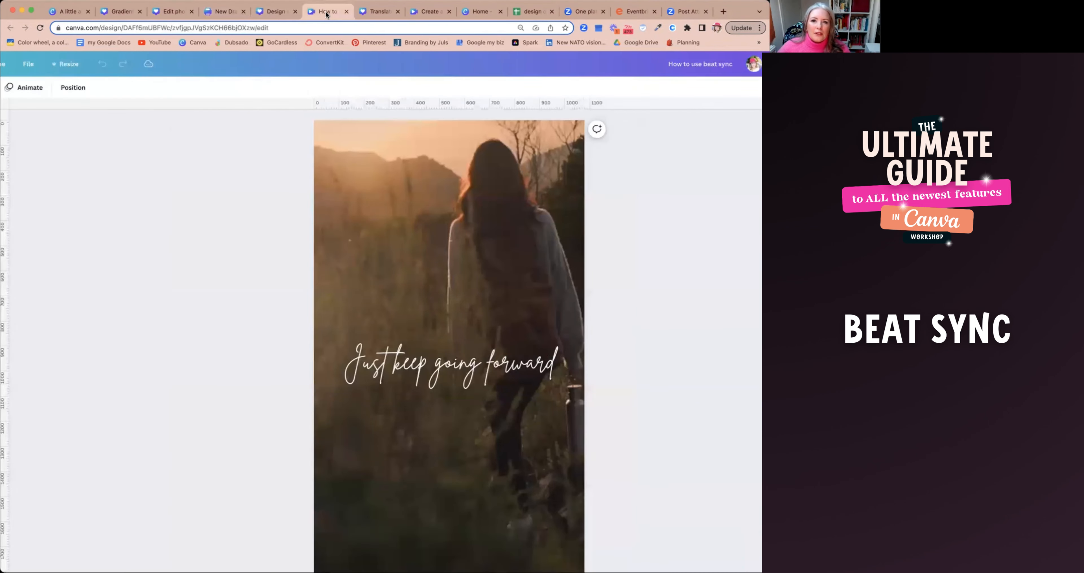
pyautogui.moveTo(326, 13); pyautogui.dragTo(263, 14)
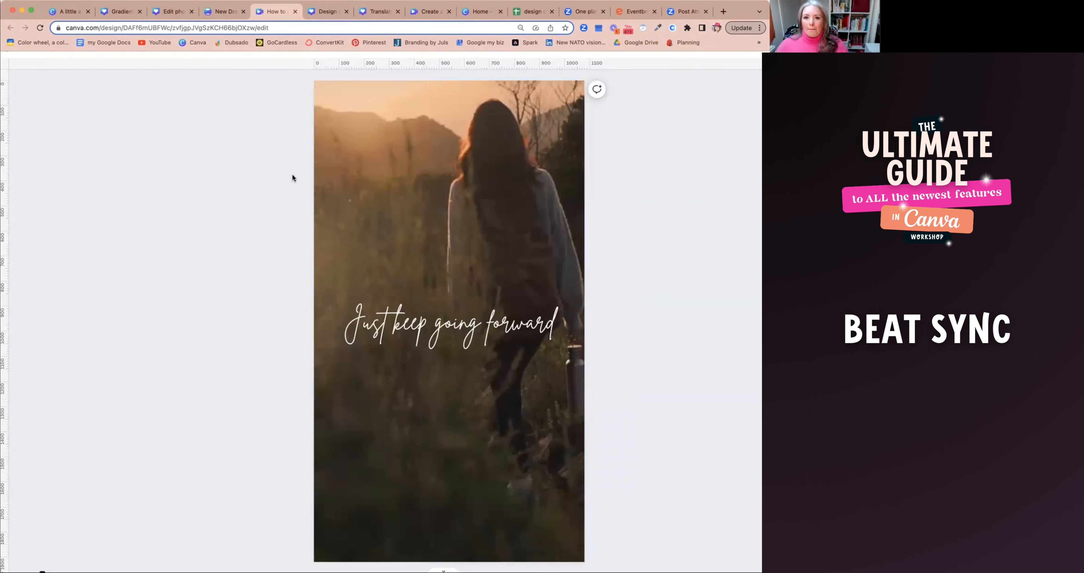
pyautogui.press('super+period')
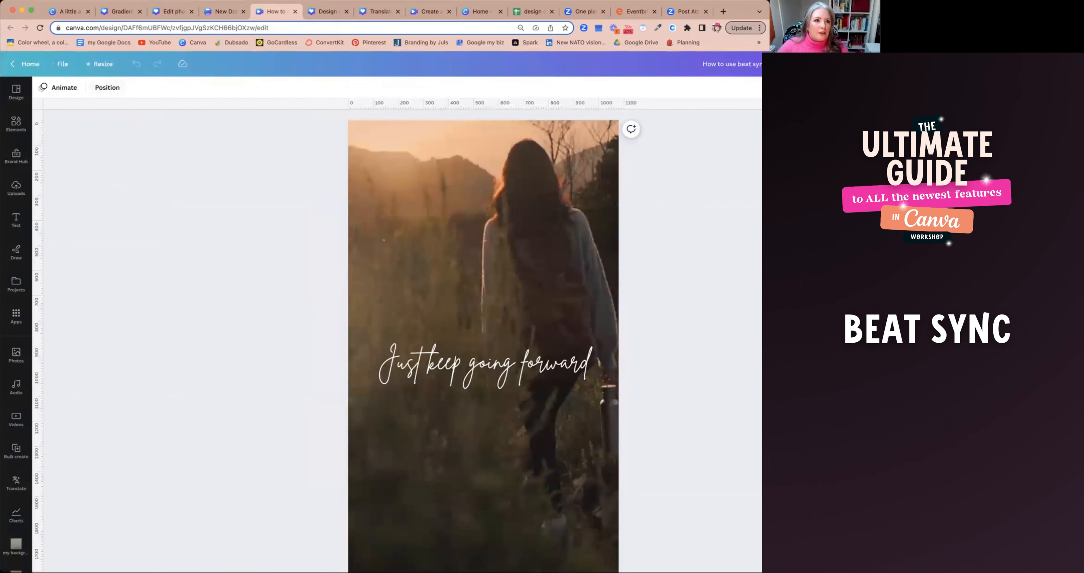
pyautogui.press('Escape')
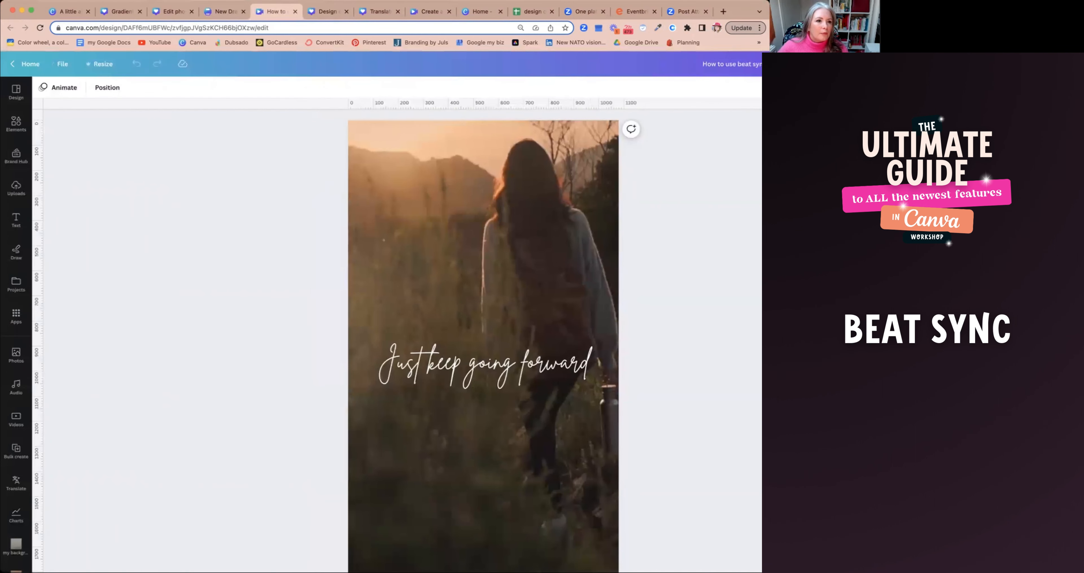
pyautogui.press('super+0')
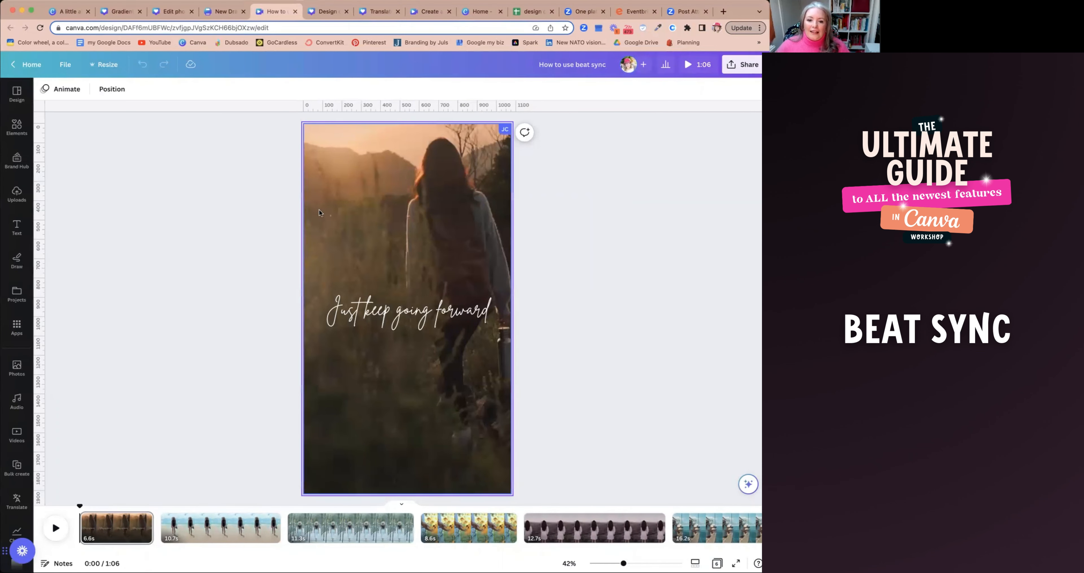
# Step: Look through the first five video clips in the timeline, from the walking woman with the quote to the 12.7s clip
pyautogui.click(124, 539)
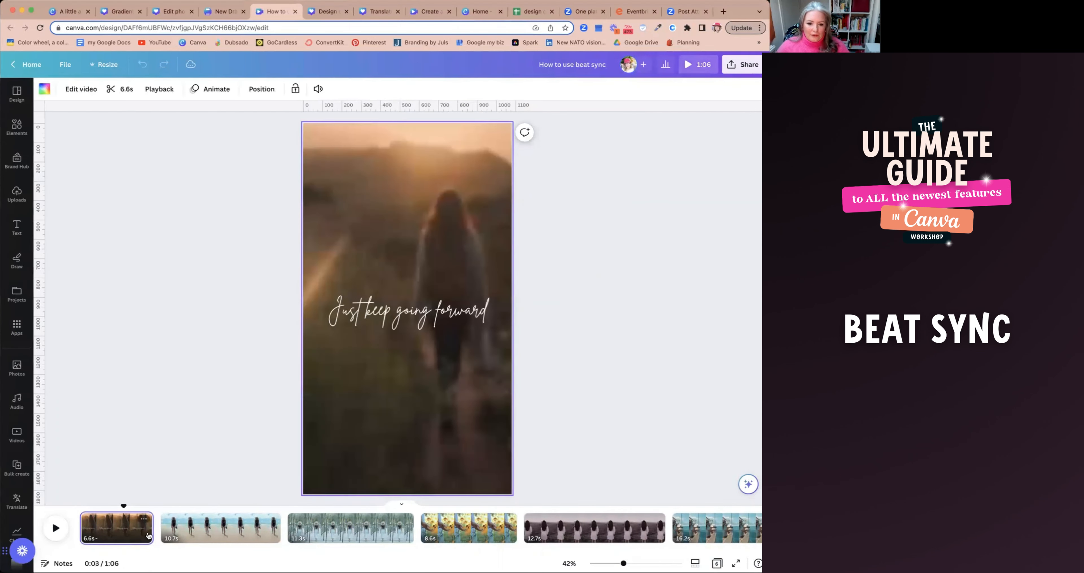
pyautogui.click(199, 531)
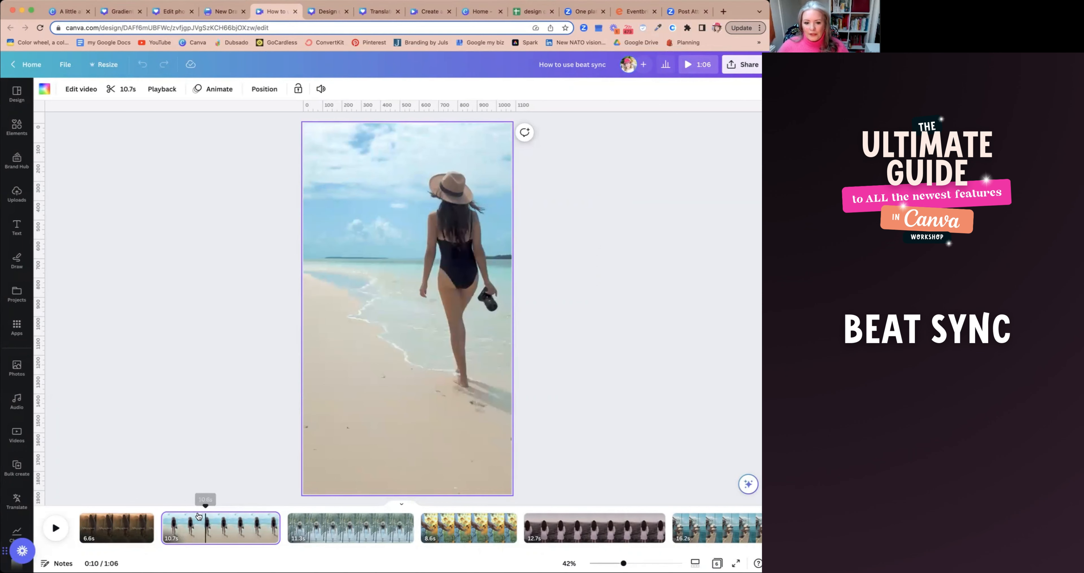
pyautogui.click(55, 527)
pyautogui.click(321, 531)
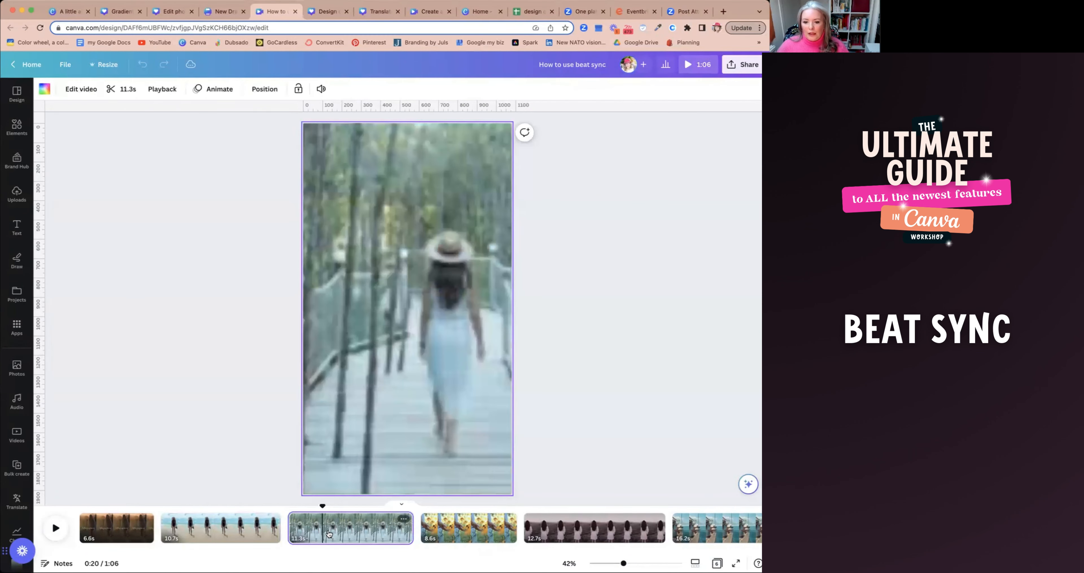
pyautogui.click(483, 531)
pyautogui.click(555, 532)
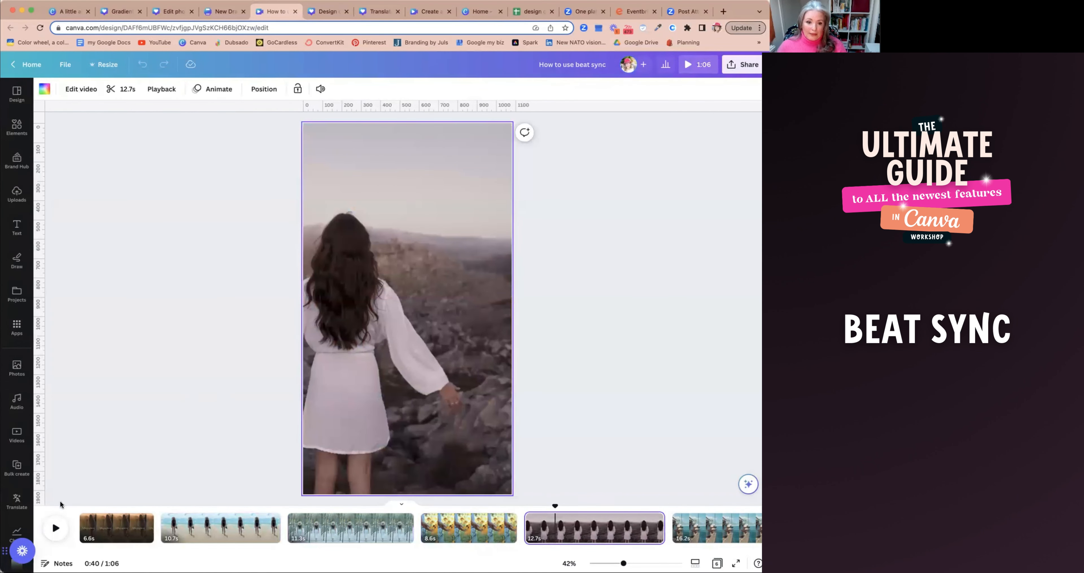
# Step: Return to the first clip and set the playhead to the very start of the video at 0:00
pyautogui.click(324, 423)
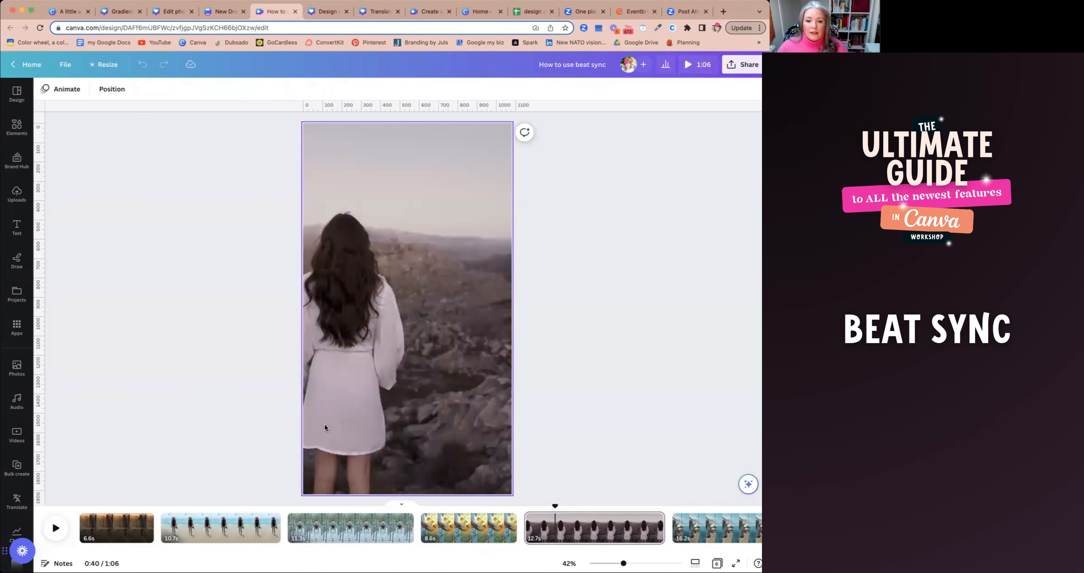
pyautogui.click(91, 527)
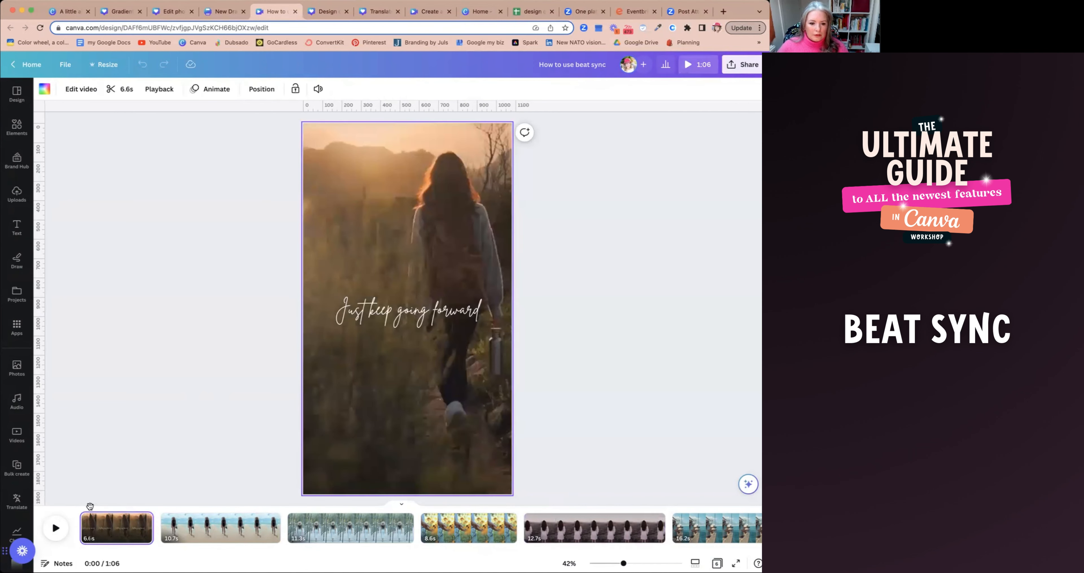
pyautogui.moveTo(90, 505); pyautogui.dragTo(80, 505)
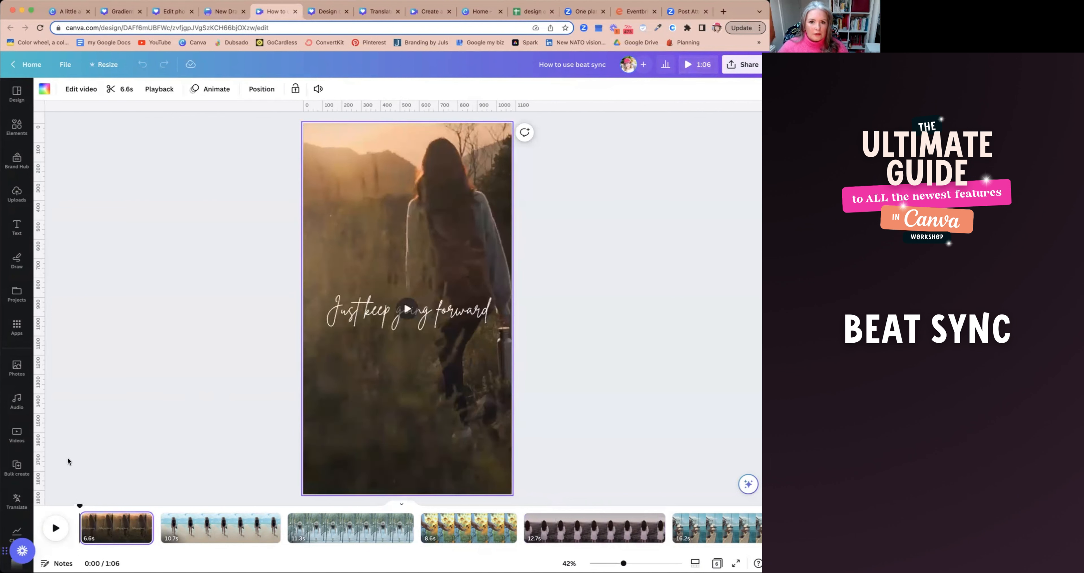
pyautogui.click(330, 423)
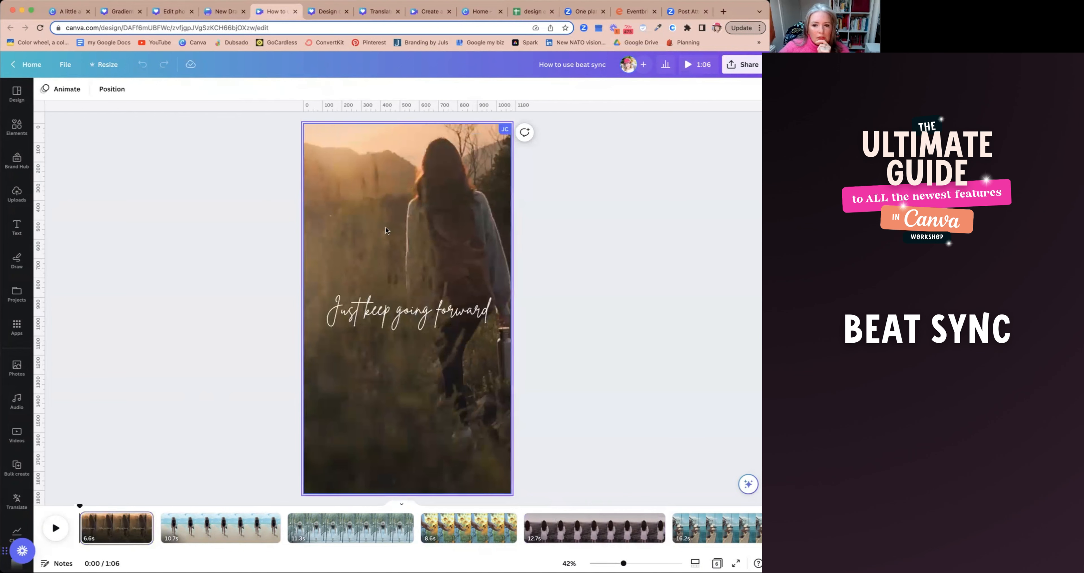
# Step: Open the audio library and look through its recently used, Happy, Pop and Epic tracks
pyautogui.click(534, 342)
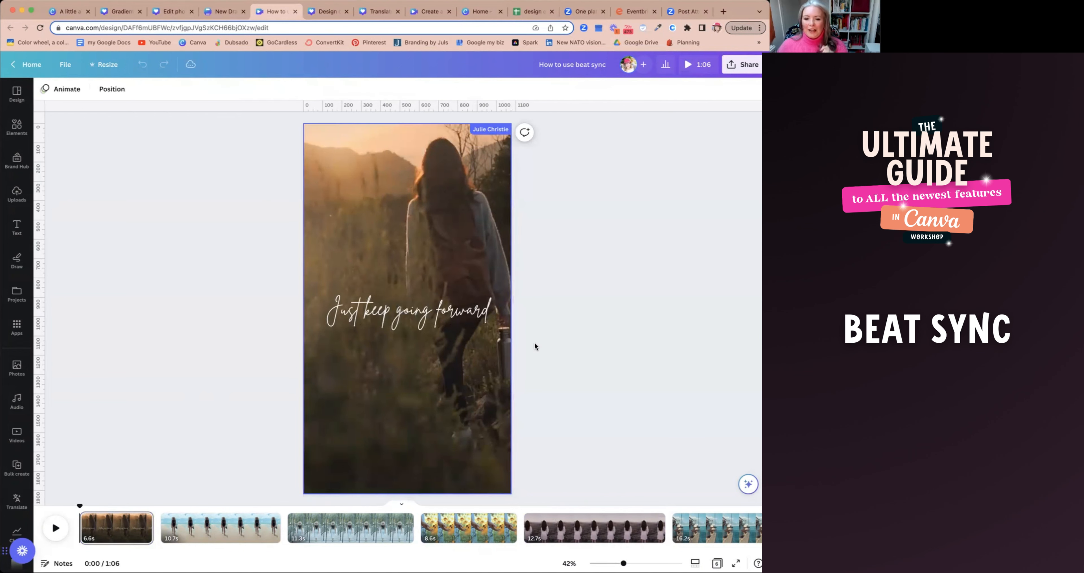
pyautogui.click(210, 525)
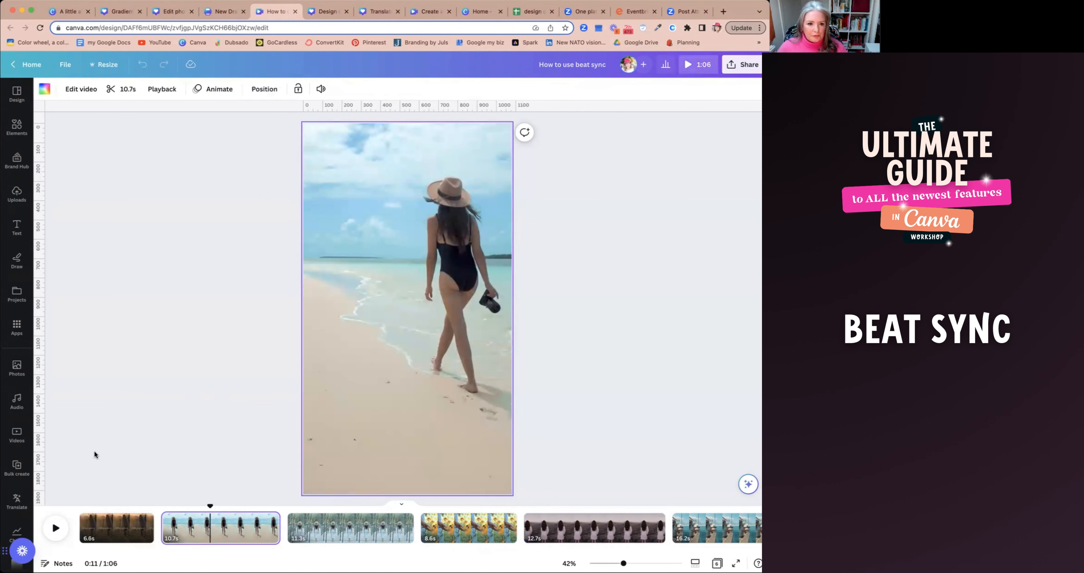
pyautogui.click(147, 438)
pyautogui.click(16, 399)
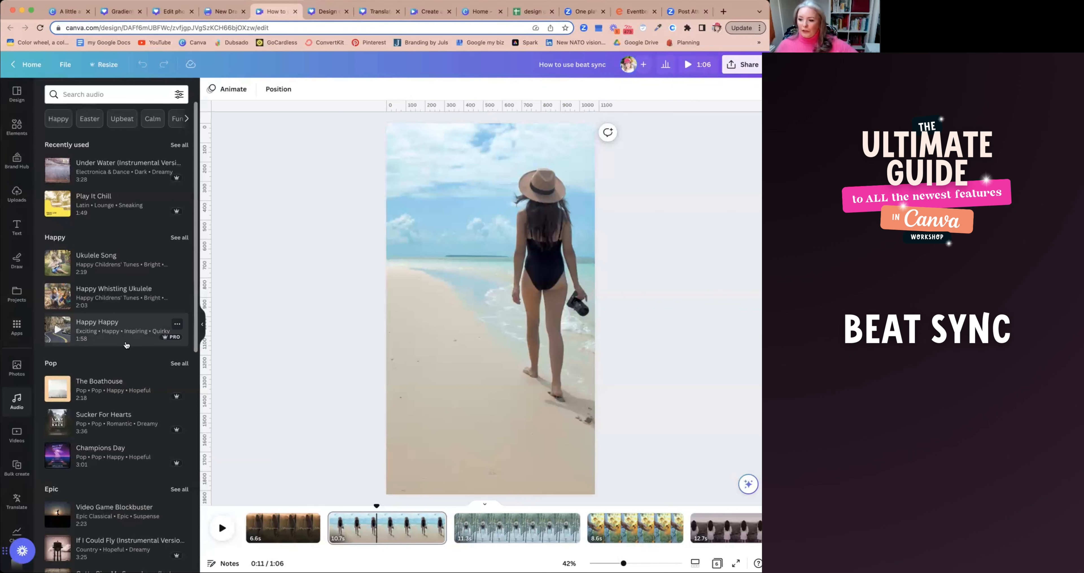
pyautogui.scroll(-1, 88, 359)
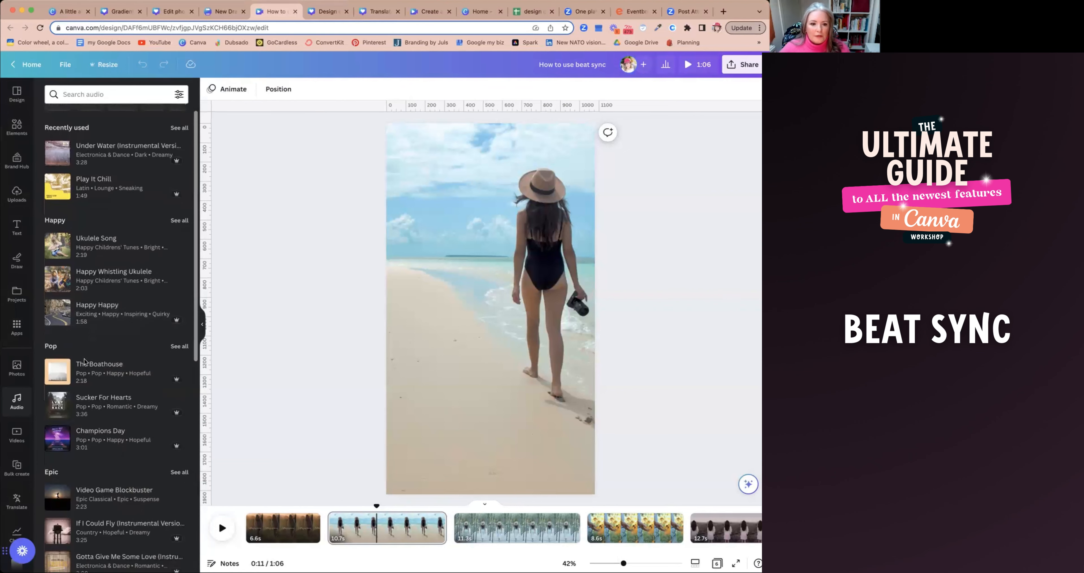
pyautogui.scroll(-10, 85, 362)
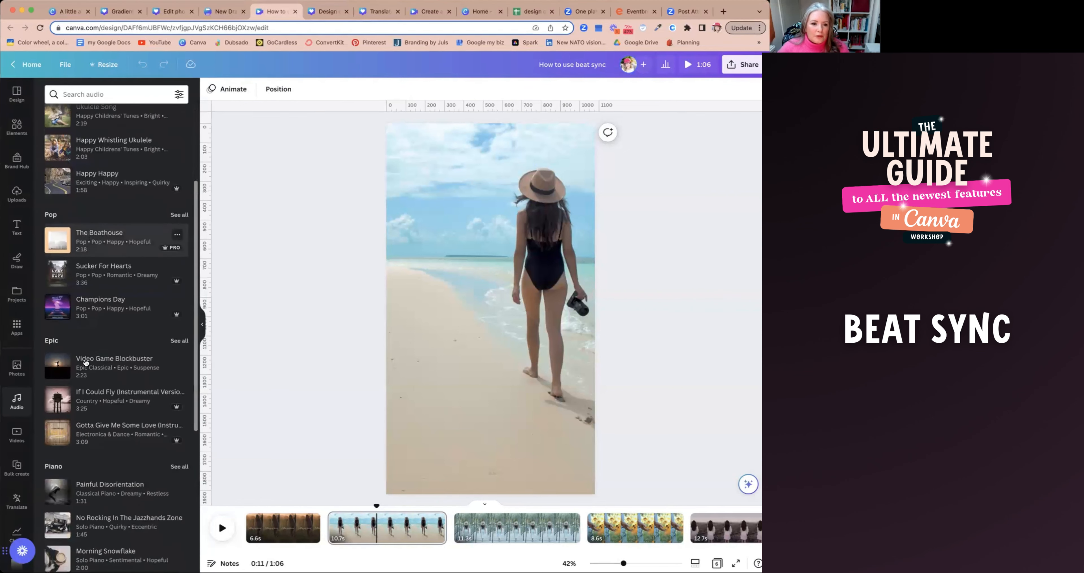
pyautogui.scroll(15, 85, 361)
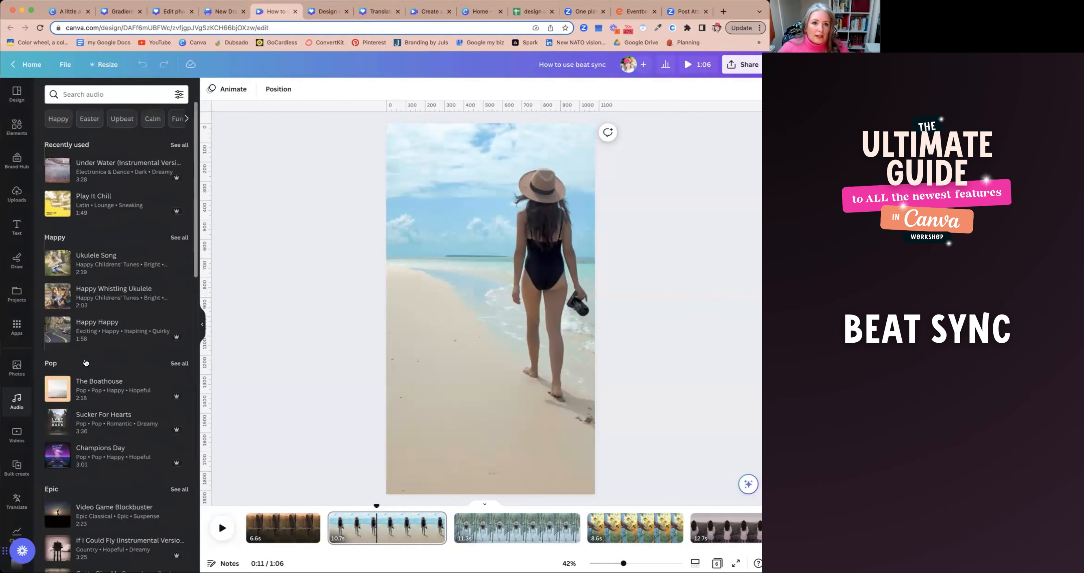
# Step: Browse the suggested audio categories, choose Chill and preview the track Can't Chill
pyautogui.click(84, 93)
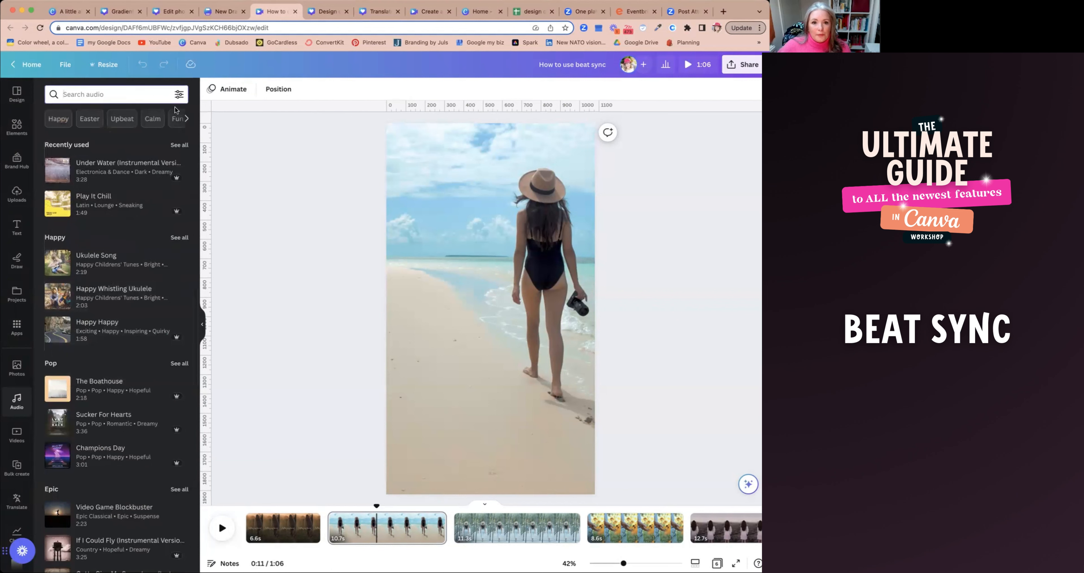
pyautogui.click(186, 118)
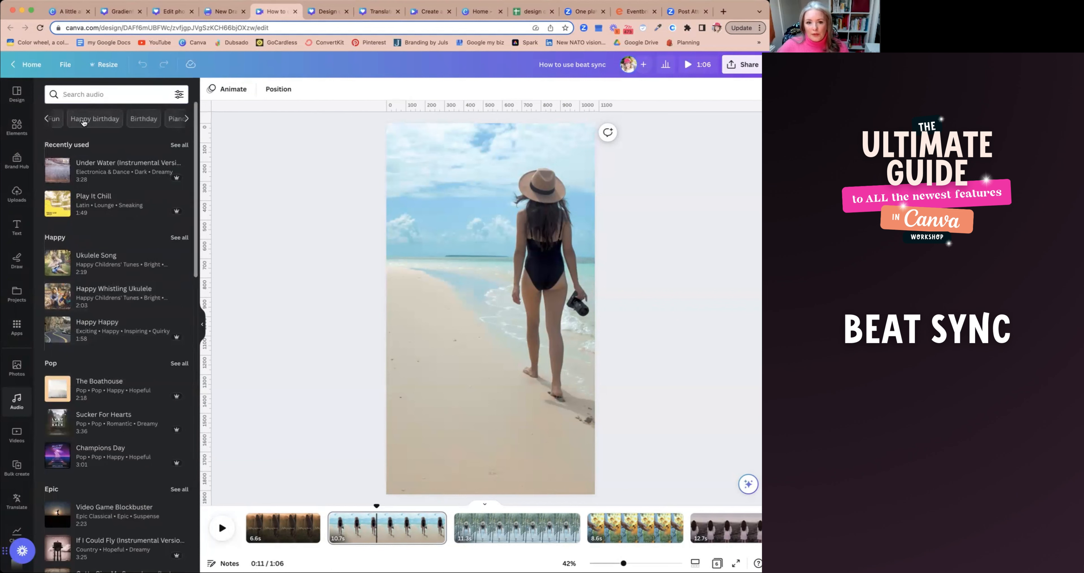
pyautogui.click(186, 119)
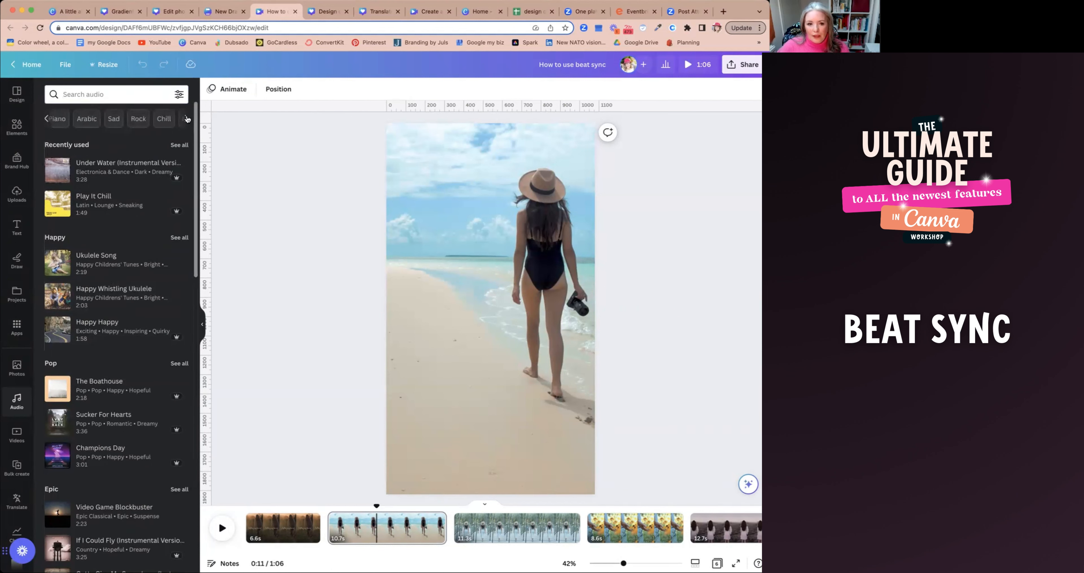
pyautogui.click(187, 119)
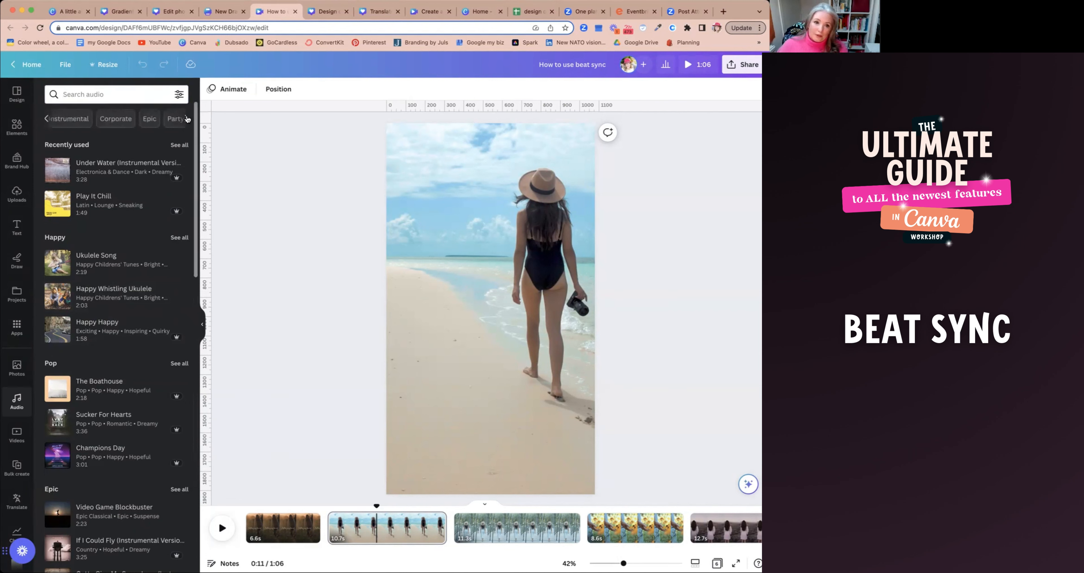
pyautogui.click(47, 119)
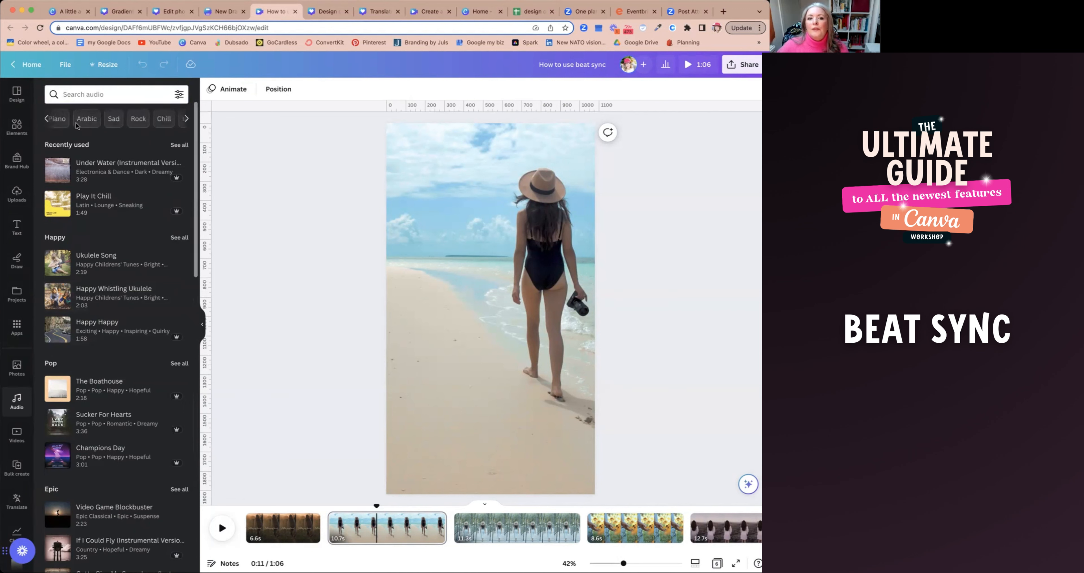
pyautogui.click(161, 119)
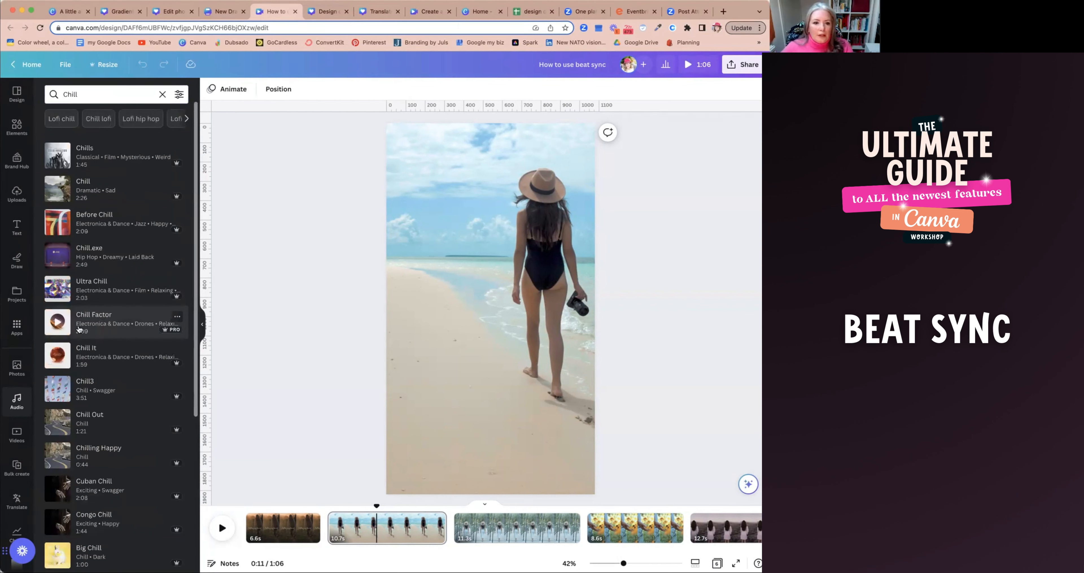
pyautogui.scroll(-3, 84, 308)
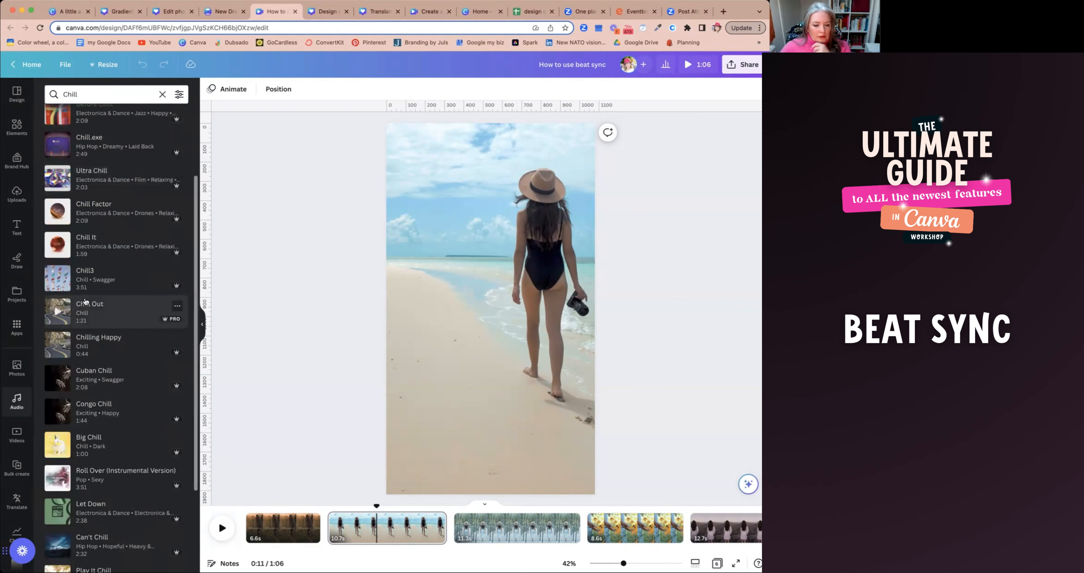
pyautogui.scroll(-6, 85, 301)
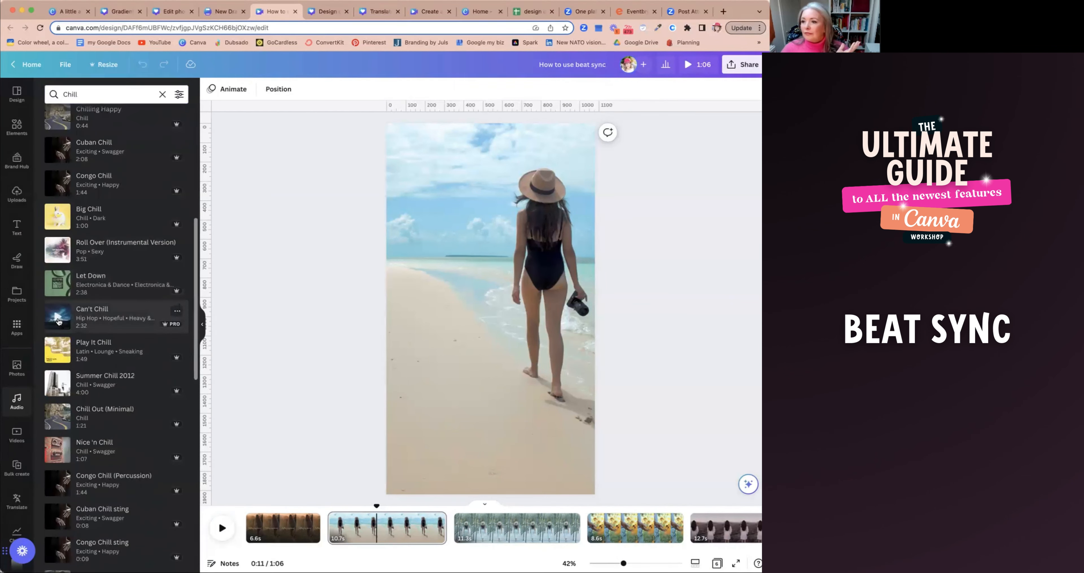
pyautogui.click(59, 320)
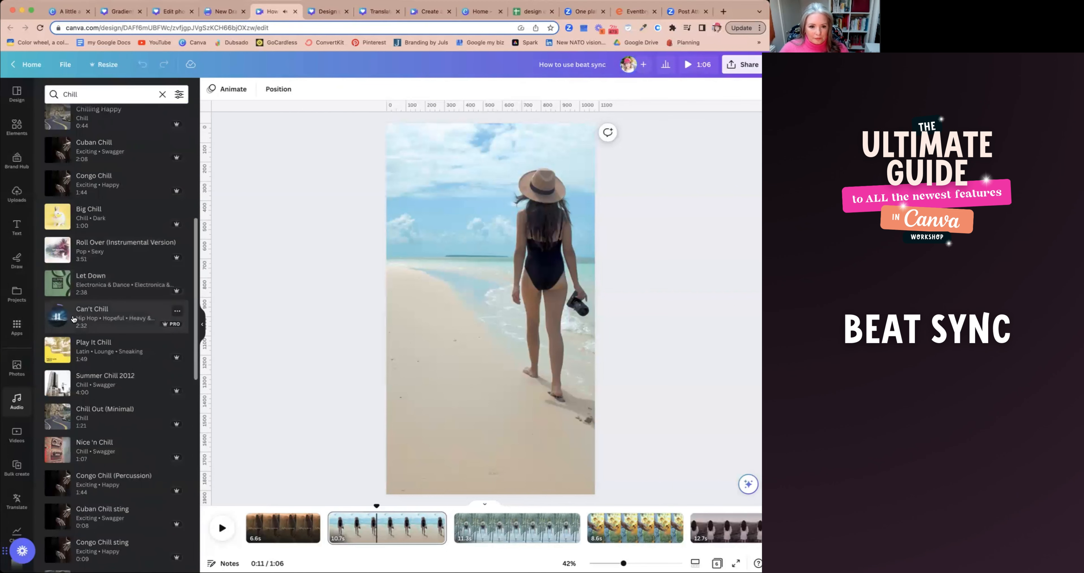
# Step: Add the Can't Chill track to the timeline and align its start with the beginning of the first clip at 0:00
pyautogui.moveTo(265, 510); pyautogui.dragTo(298, 540)
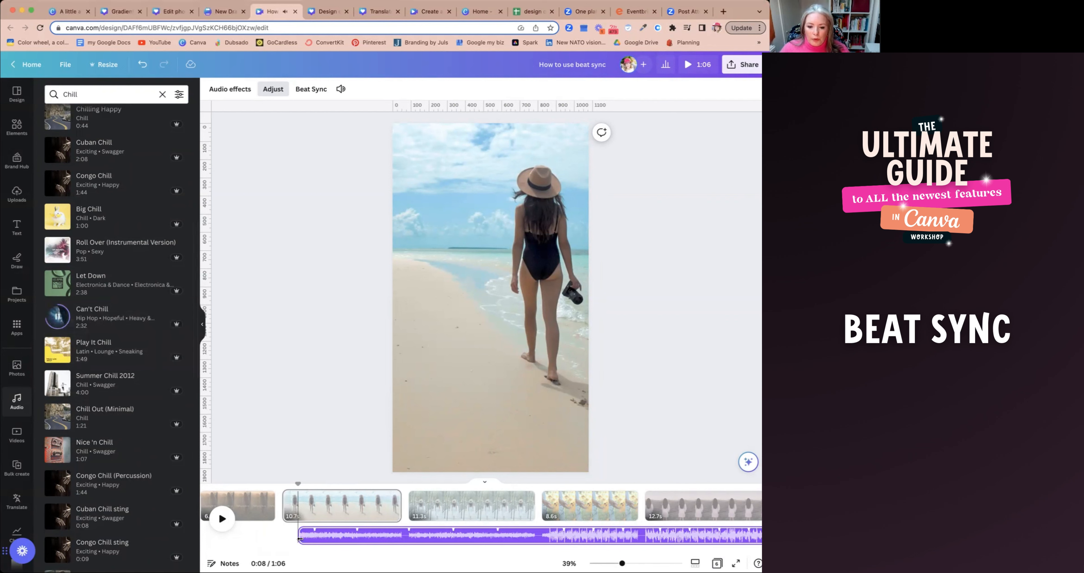
pyautogui.moveTo(297, 535); pyautogui.dragTo(273, 538)
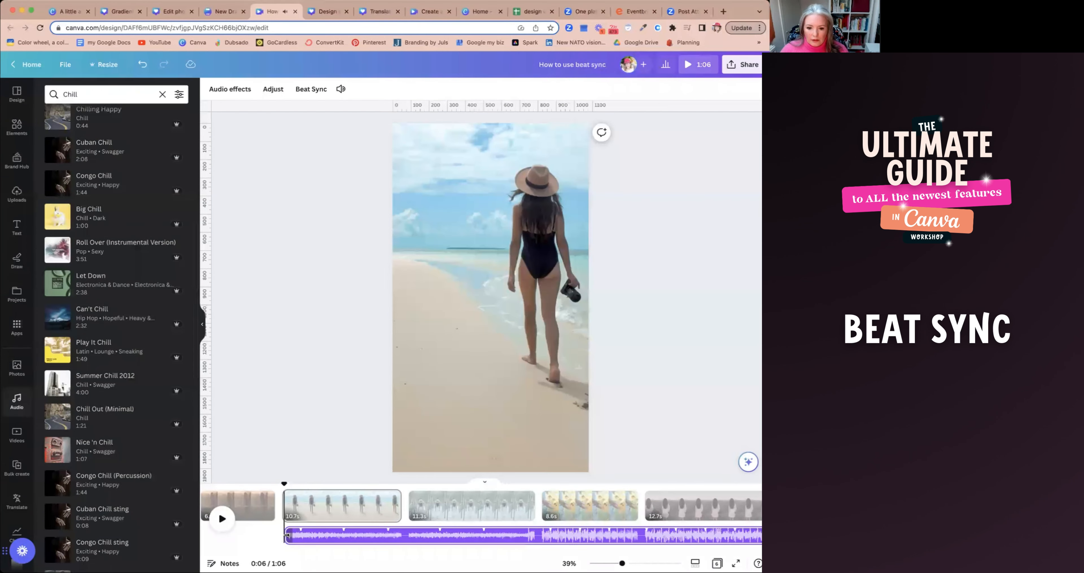
pyautogui.click(256, 537)
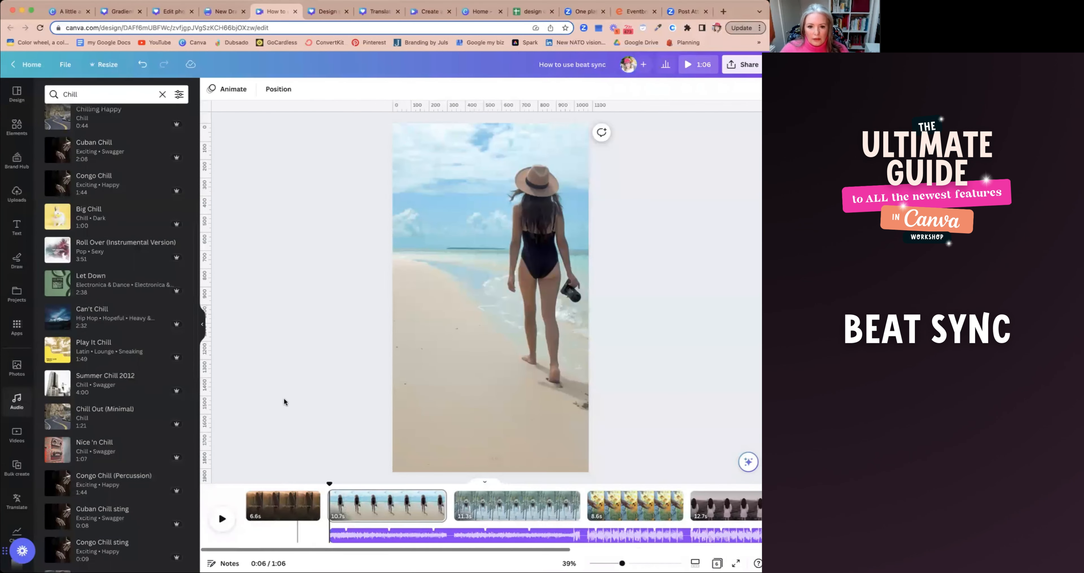
pyautogui.click(202, 326)
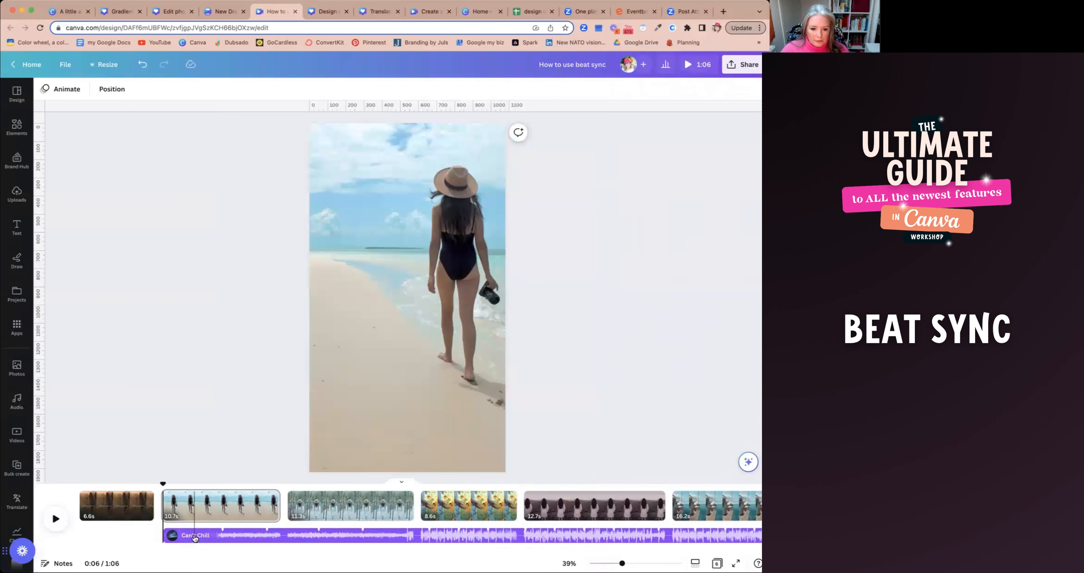
pyautogui.click(167, 535)
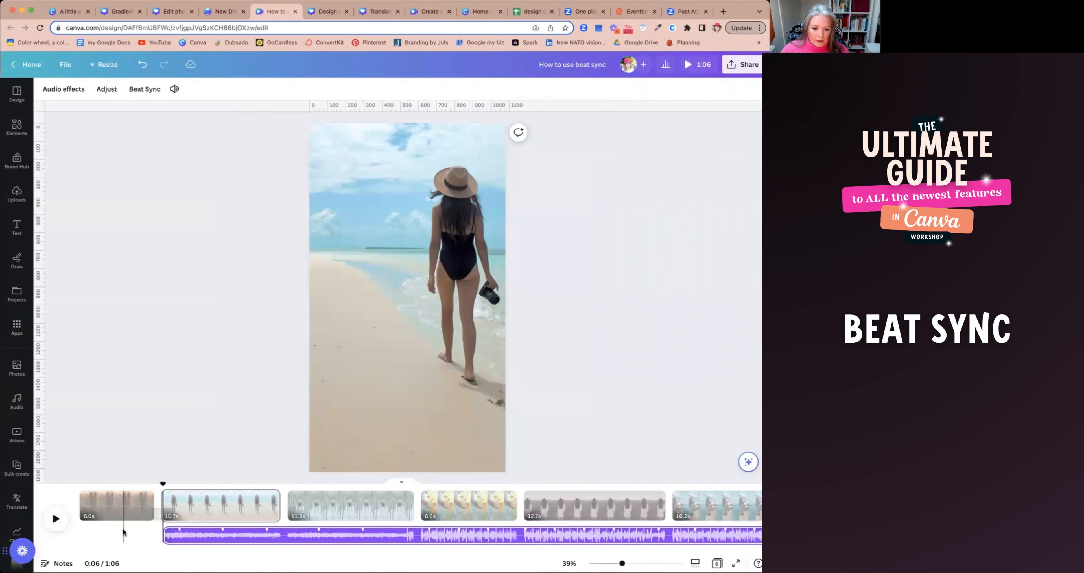
pyautogui.click(79, 522)
pyautogui.moveTo(165, 535); pyautogui.dragTo(96, 535)
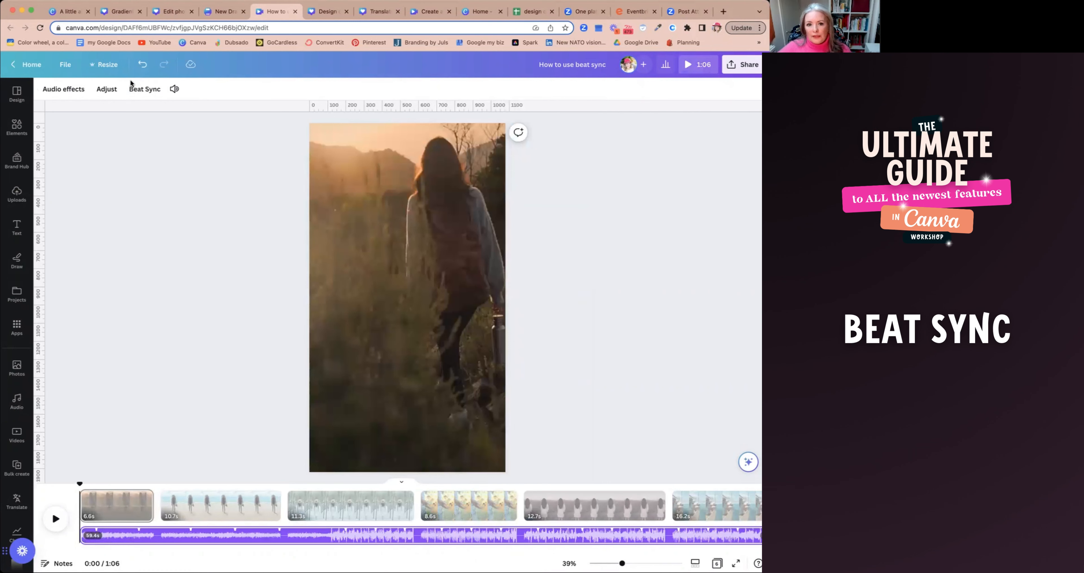
# Step: Turn on Sync now in Beat Sync for the Can't Chill track so the clips are timed to the music
pyautogui.click(143, 89)
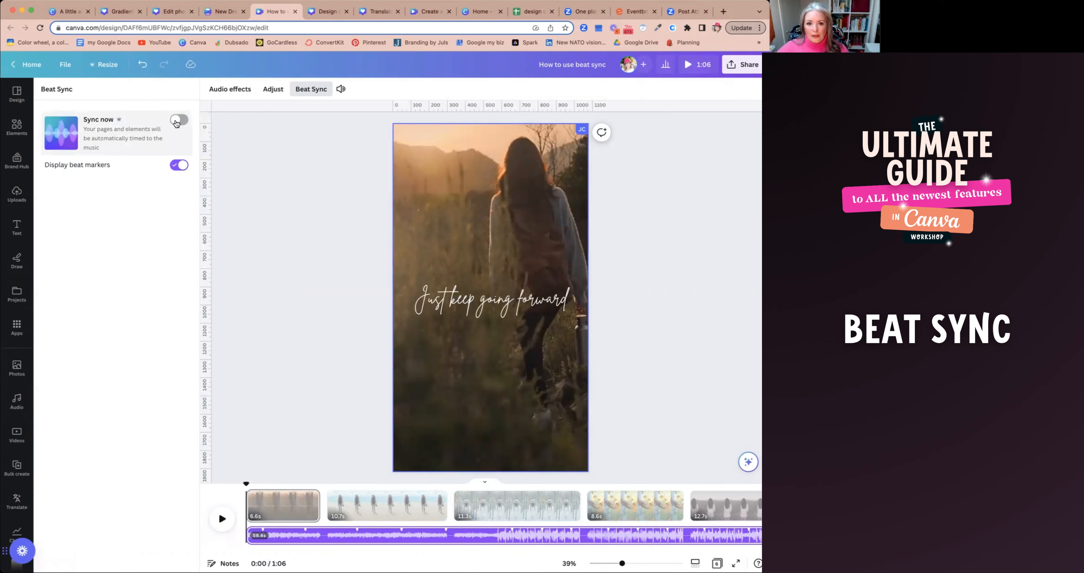
pyautogui.click(178, 120)
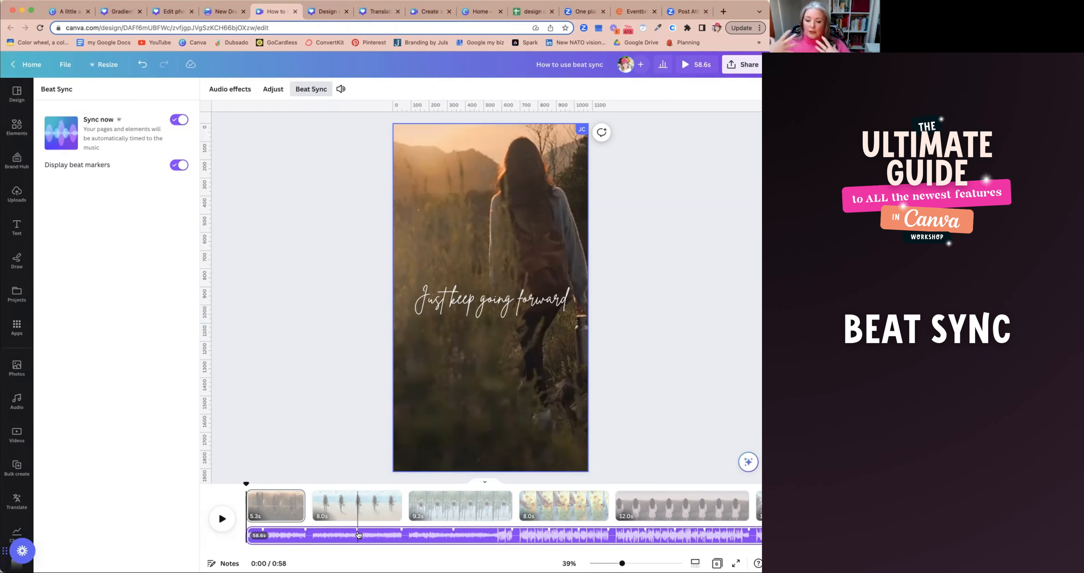
pyautogui.click(277, 507)
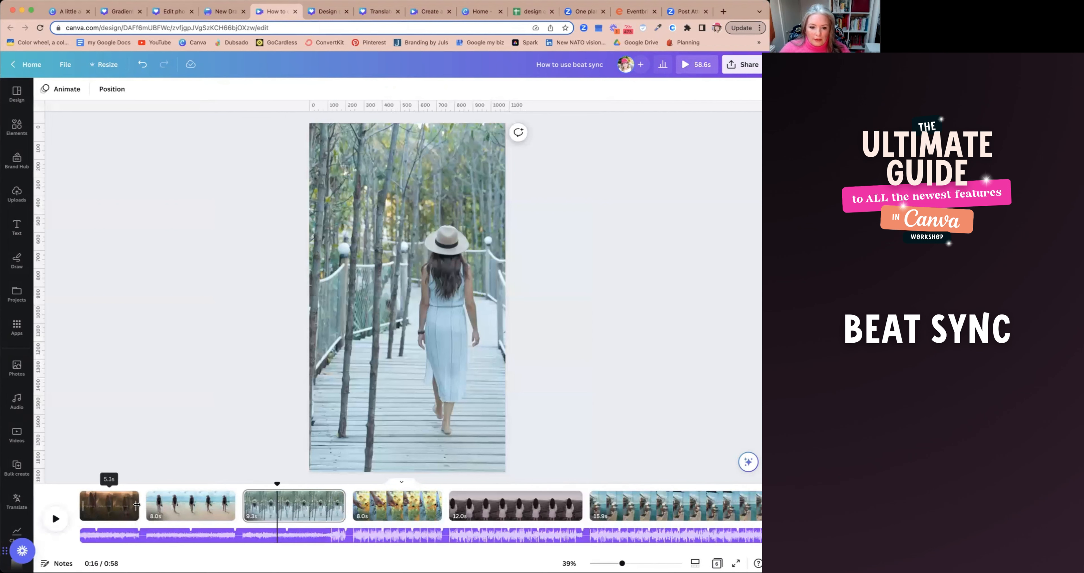
# Step: Trim the first three clips in the timeline to the beat markers: 1.5 s, 3.8 s and 4.0 s
pyautogui.moveTo(130, 505); pyautogui.dragTo(97, 504)
pyautogui.click(162, 506)
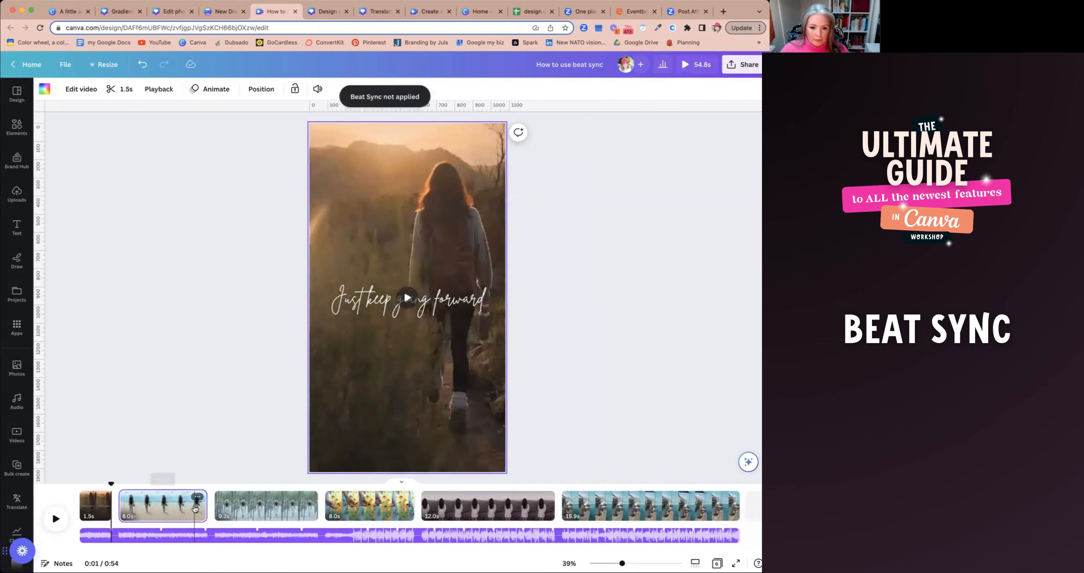
pyautogui.moveTo(207, 507); pyautogui.dragTo(161, 506)
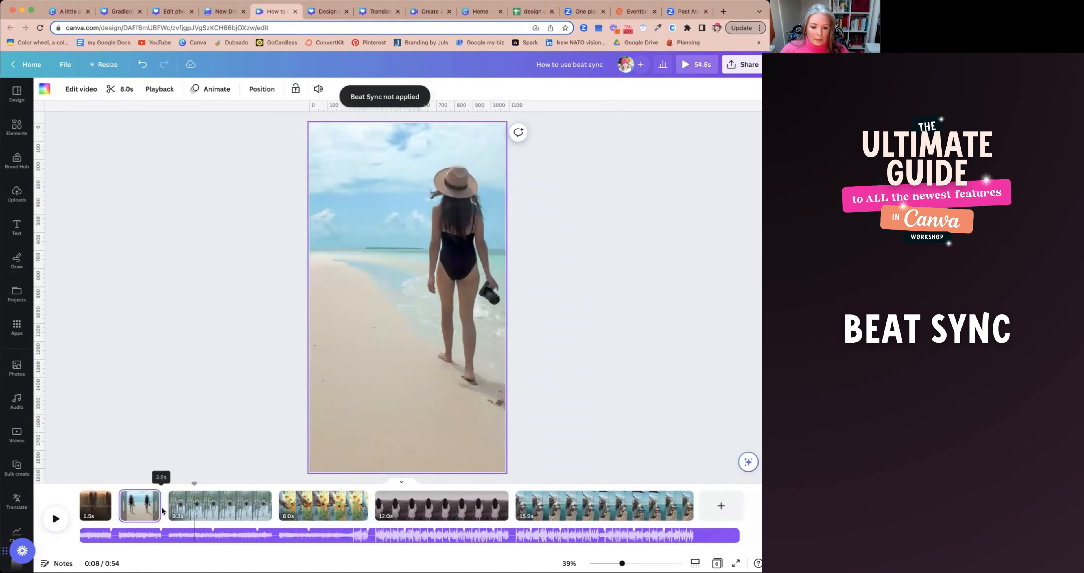
pyautogui.click(242, 511)
pyautogui.moveTo(270, 505); pyautogui.dragTo(213, 508)
# Step: Trim the flower clip and the fifth clip to 4.0 s each and the last clip to 5.3 s
pyautogui.click(261, 507)
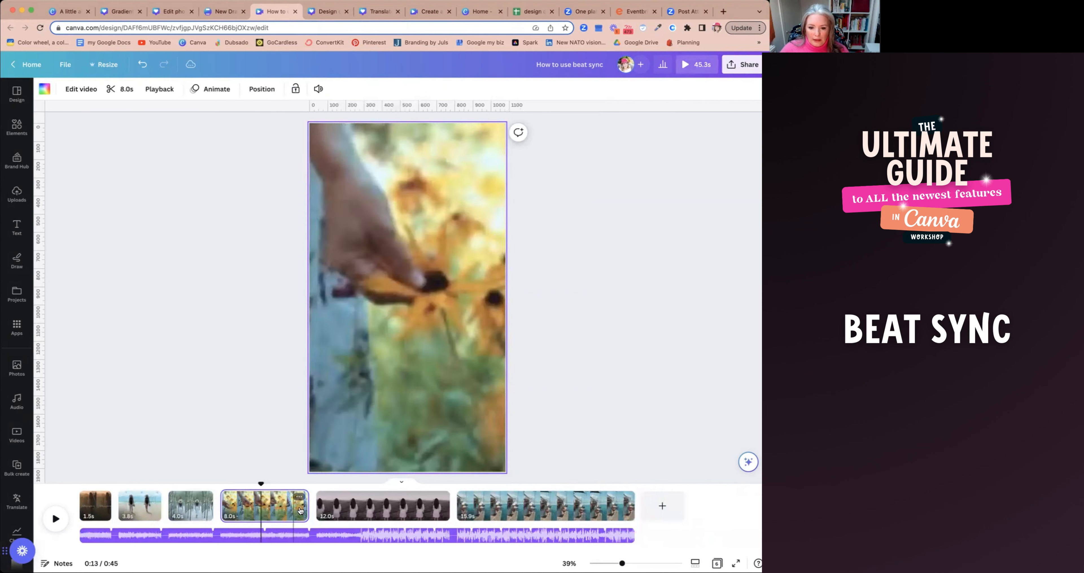
pyautogui.moveTo(306, 505); pyautogui.dragTo(265, 505)
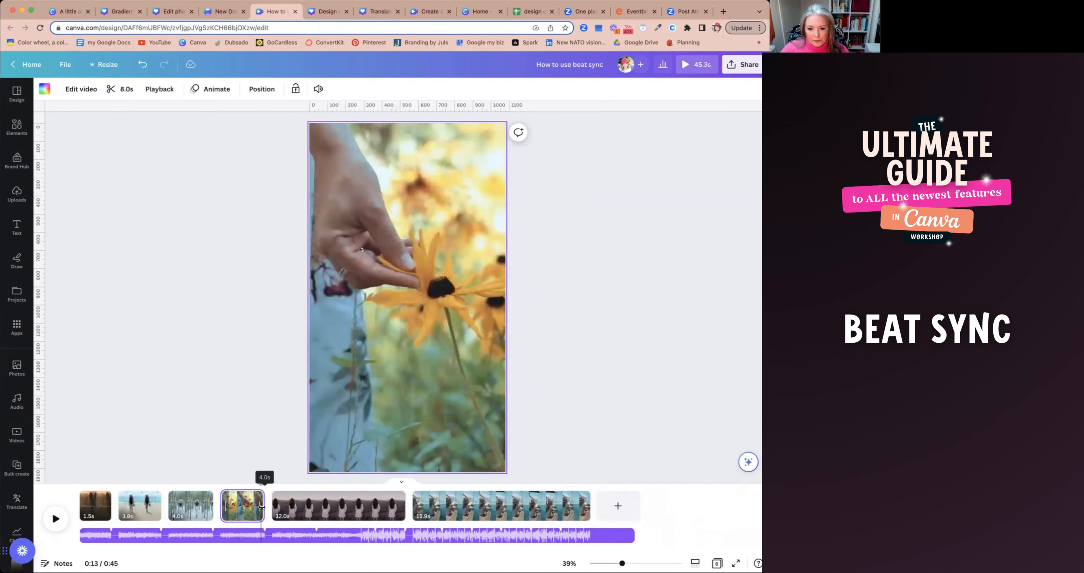
pyautogui.click(366, 507)
pyautogui.moveTo(391, 509); pyautogui.dragTo(316, 507)
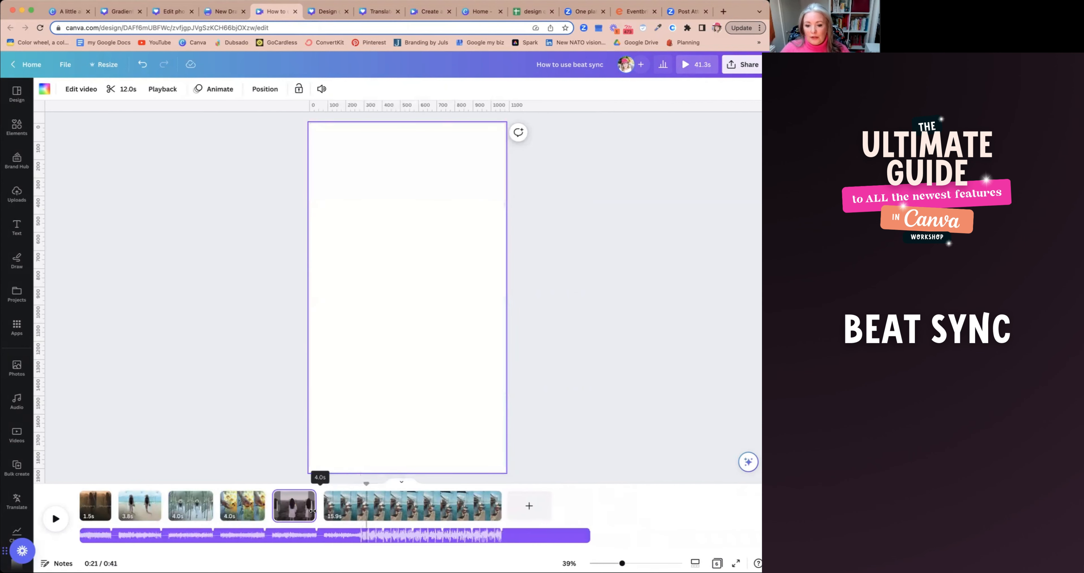
pyautogui.click(344, 509)
pyautogui.moveTo(501, 507); pyautogui.dragTo(80, 483)
# Step: Play back the trimmed video from the start to check the clip changes against the beat, and stop at the boardwalk clip
pyautogui.click(51, 521)
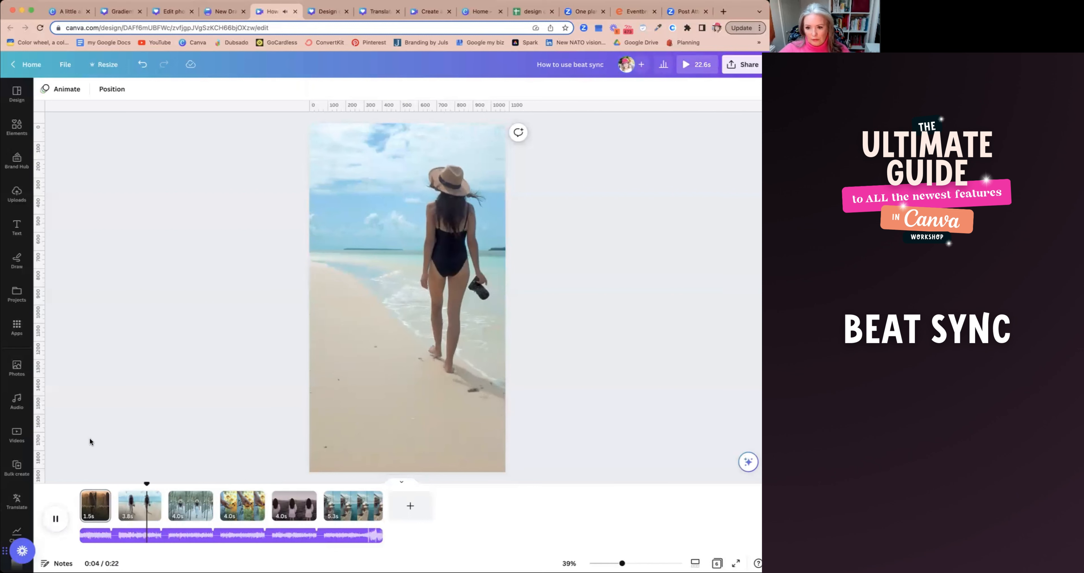
pyautogui.click(138, 444)
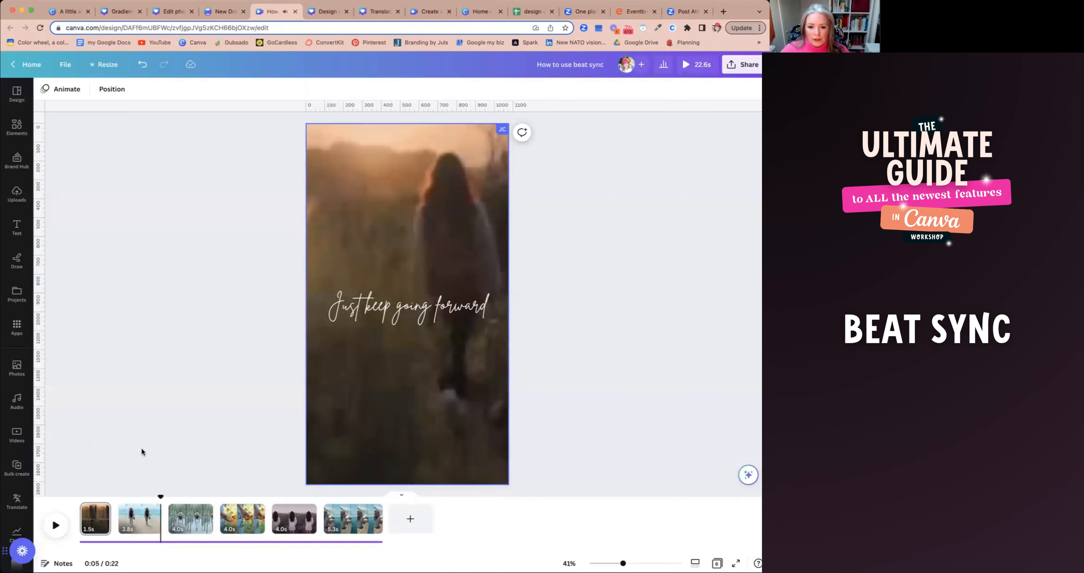
pyautogui.click(58, 525)
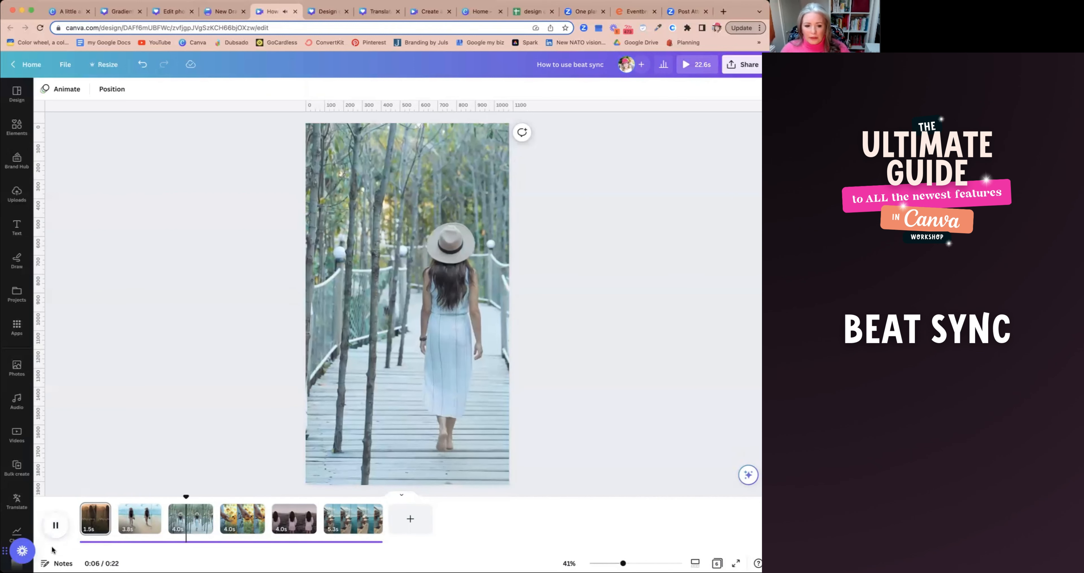
pyautogui.click(56, 527)
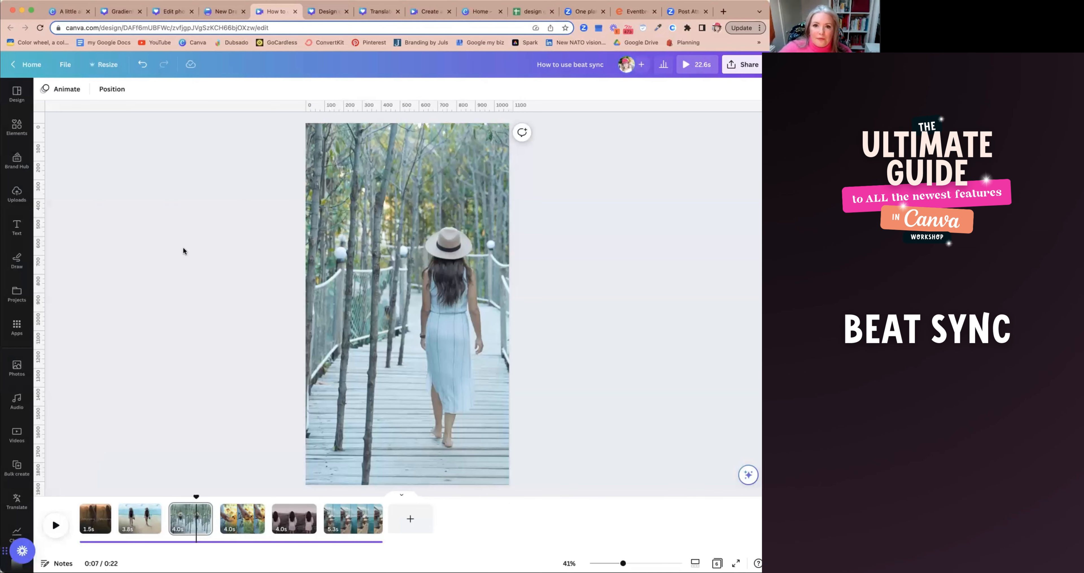
# Step: Switch to the design named Design quotes and hide the Bulk create side panel to show the whole quote page
pyautogui.click(221, 13)
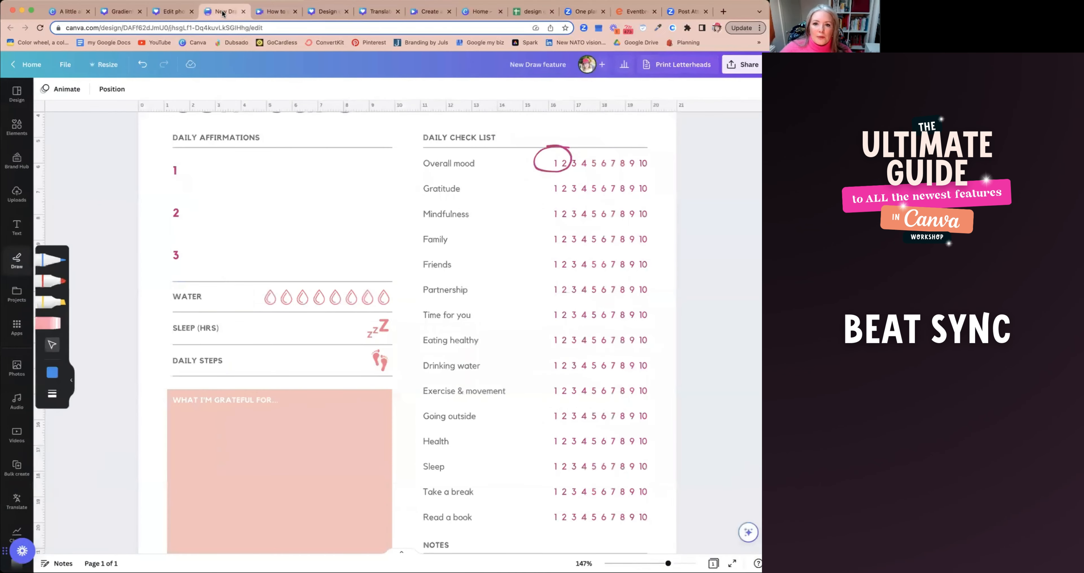
pyautogui.click(336, 14)
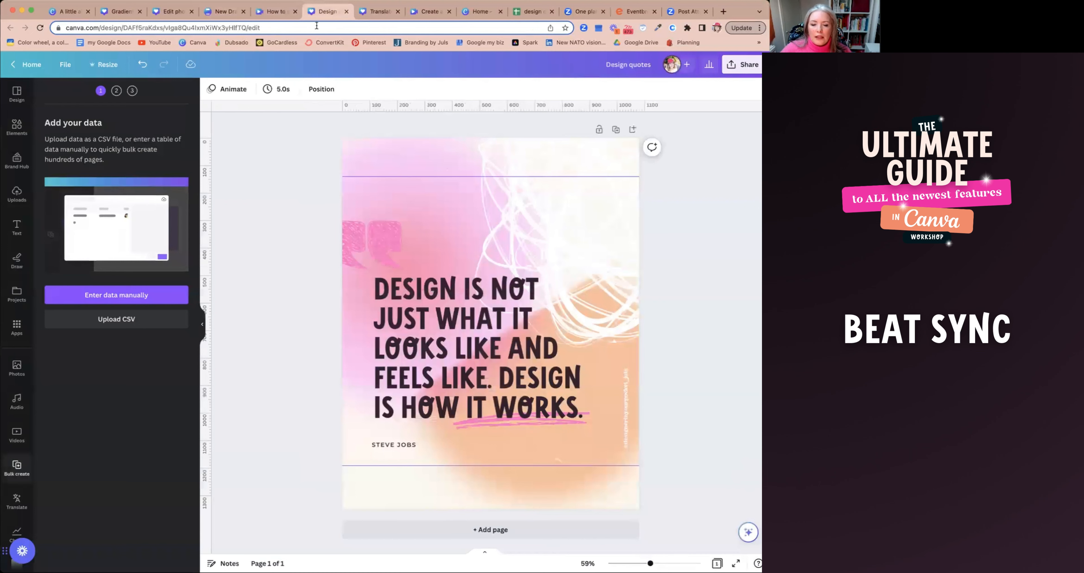
pyautogui.click(17, 93)
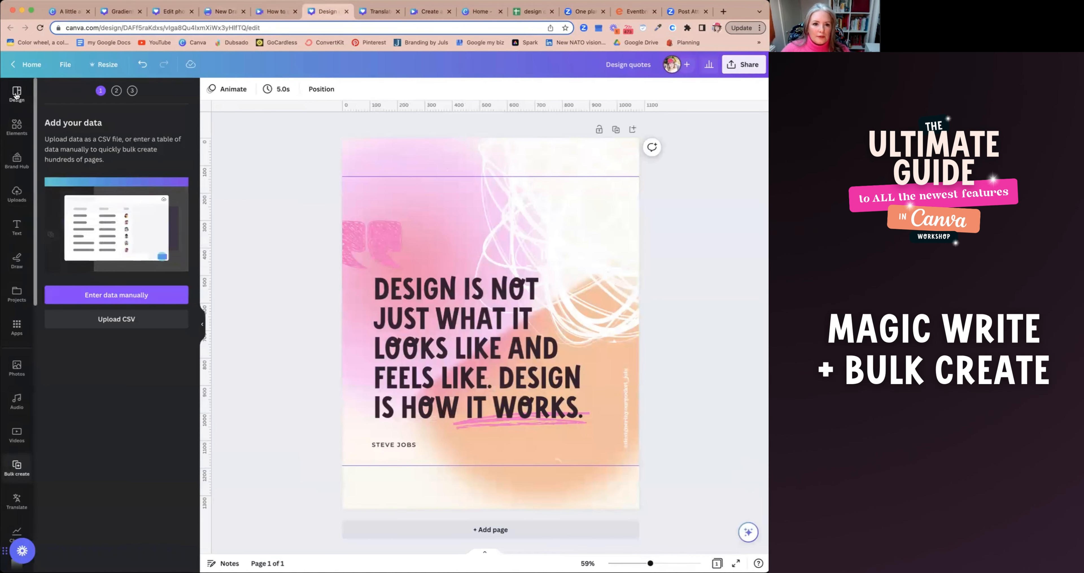
pyautogui.click(202, 323)
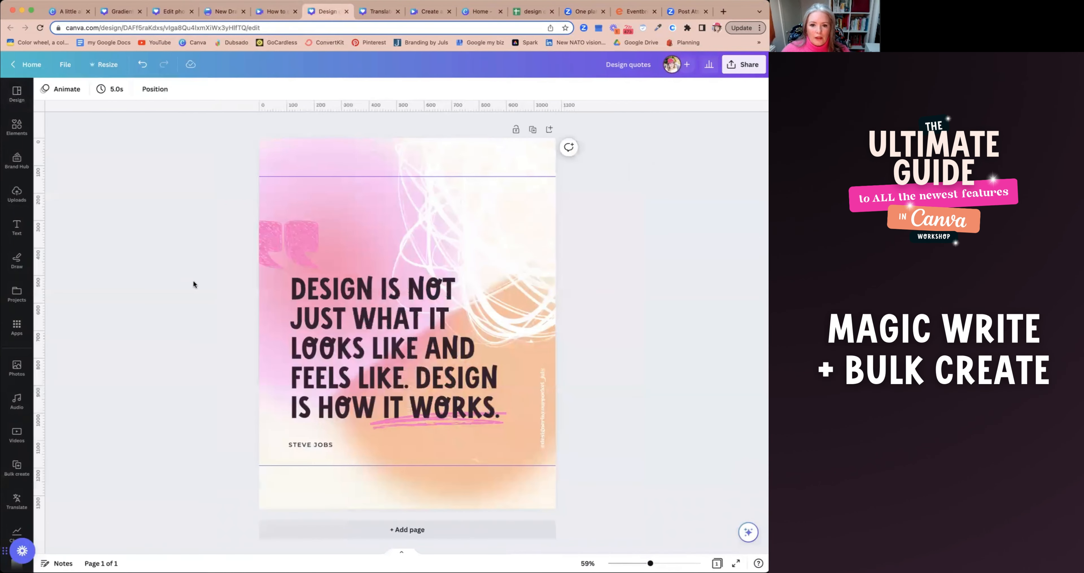
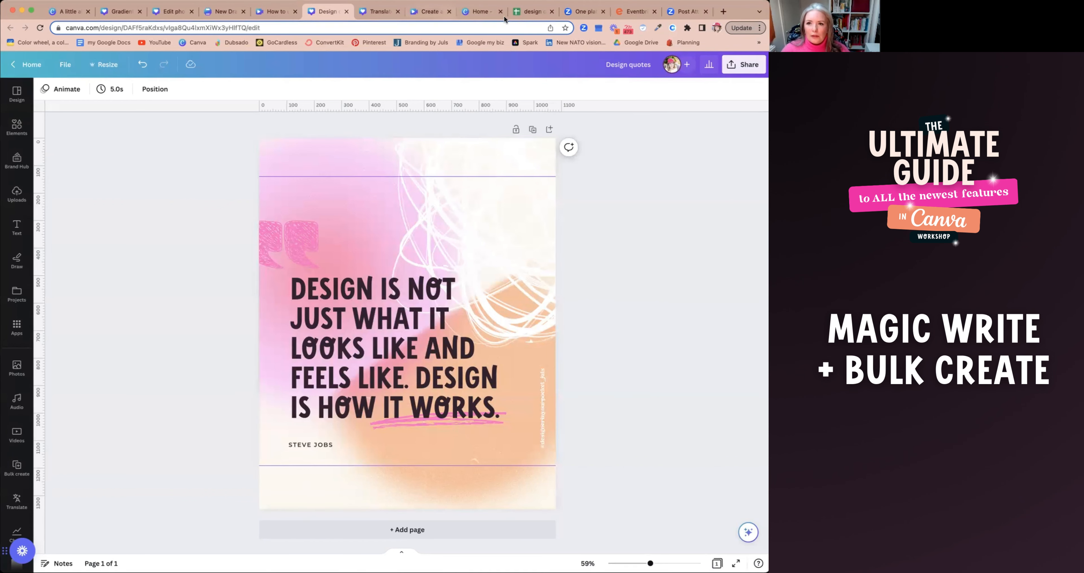
# Step: Open the Canva home page in a new browser tab and create a blank Doc
pyautogui.click(723, 11)
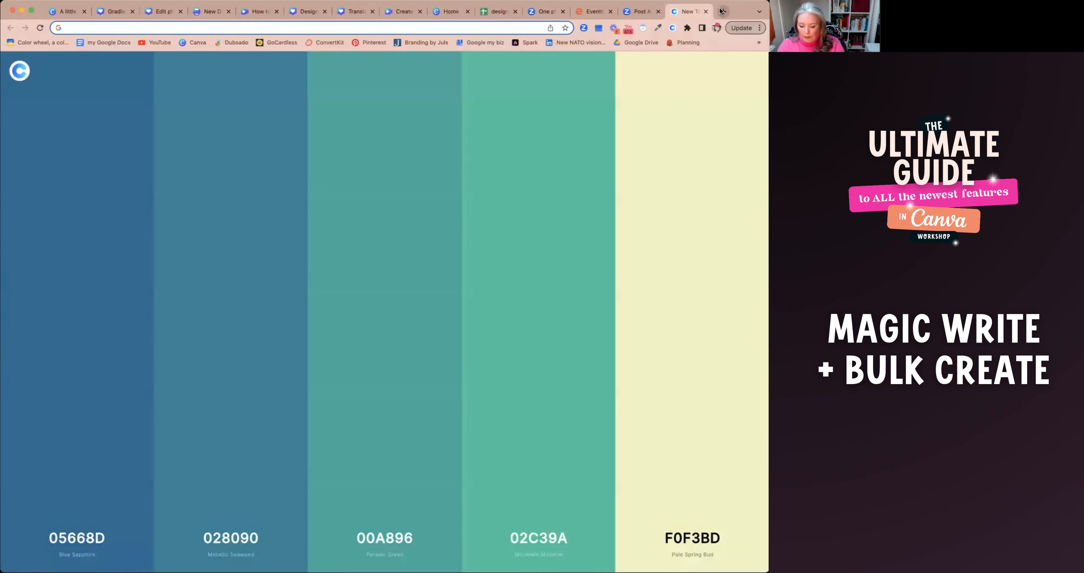
pyautogui.write('can')
pyautogui.press('Return')
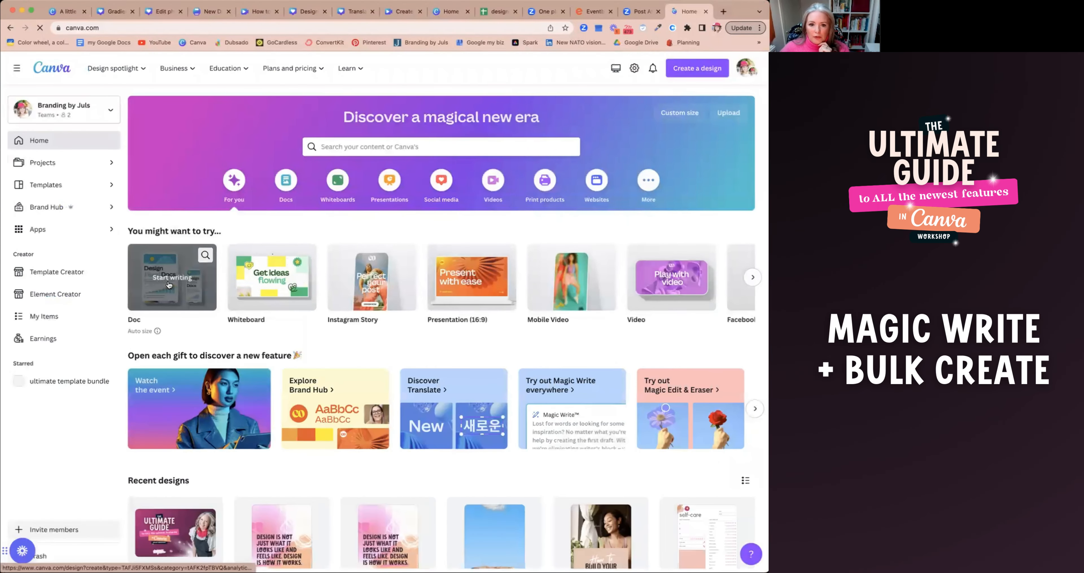
pyautogui.click(176, 284)
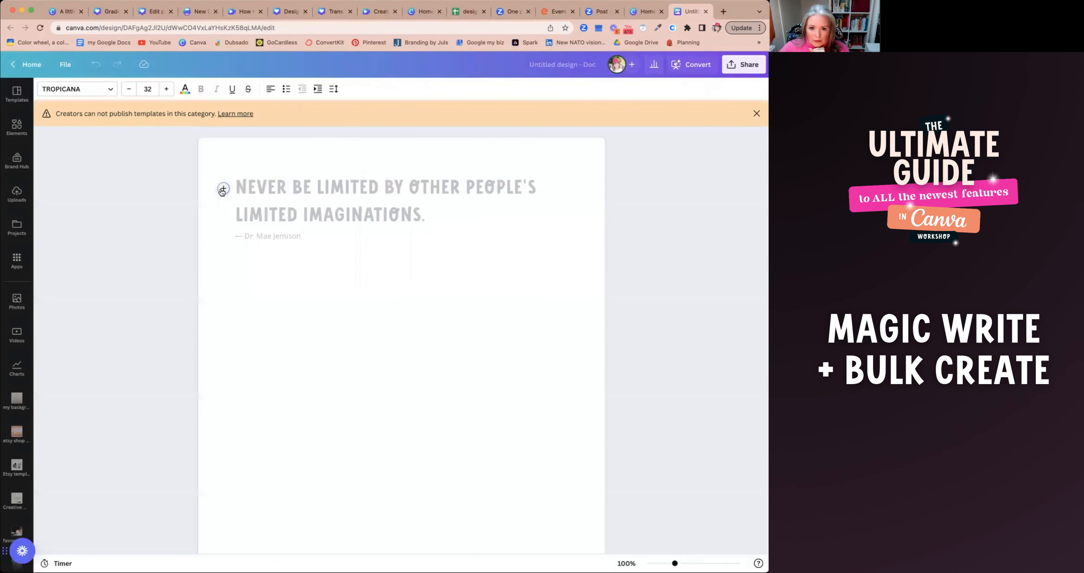
# Step: Generate text in the Doc with Magic Write using the prompt "20 quotes about design"
pyautogui.click(223, 190)
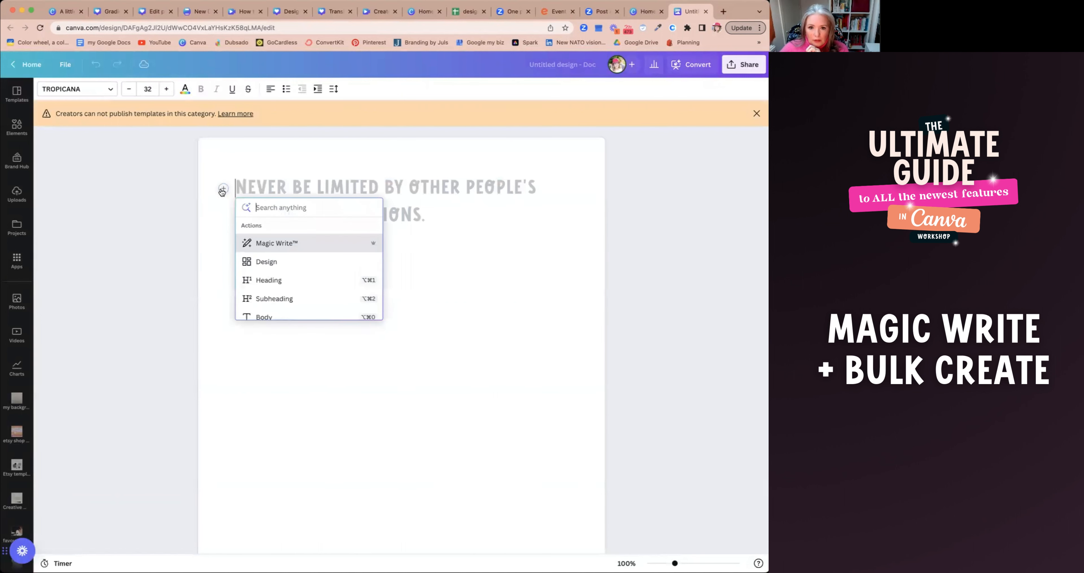
pyautogui.click(274, 243)
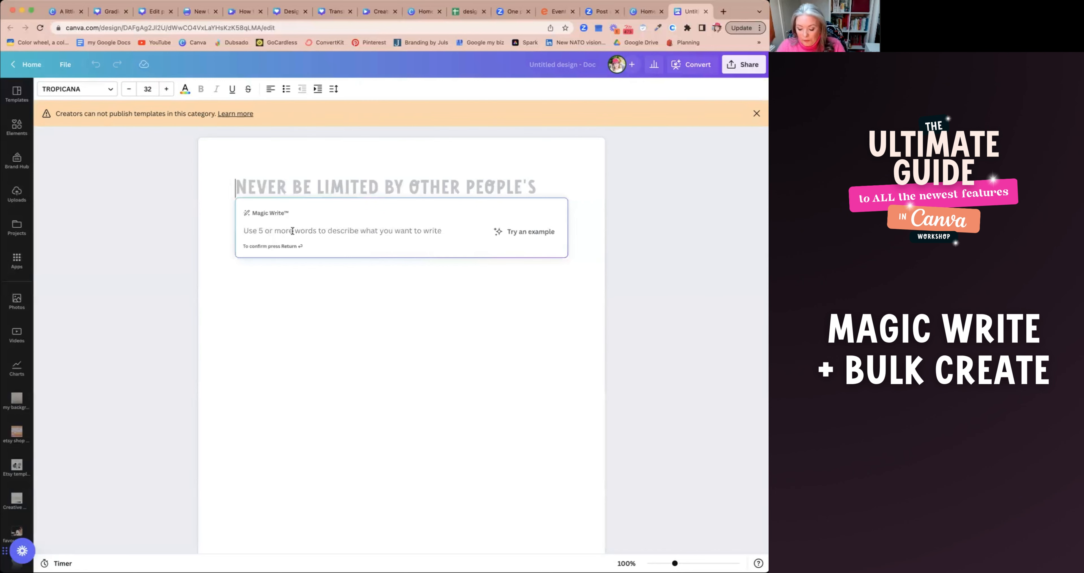
pyautogui.write('20')
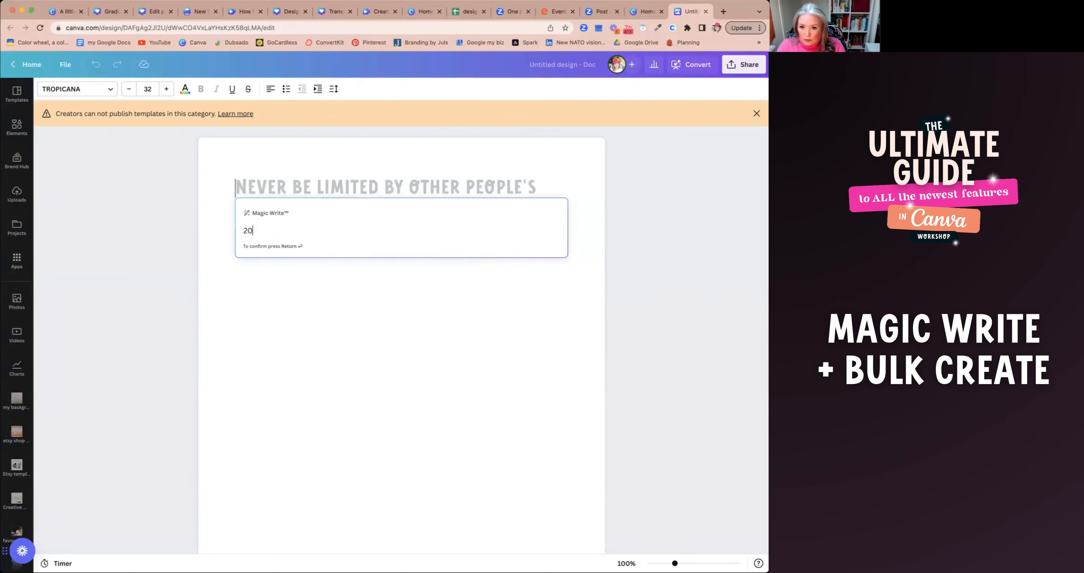
pyautogui.write(' quotes ')
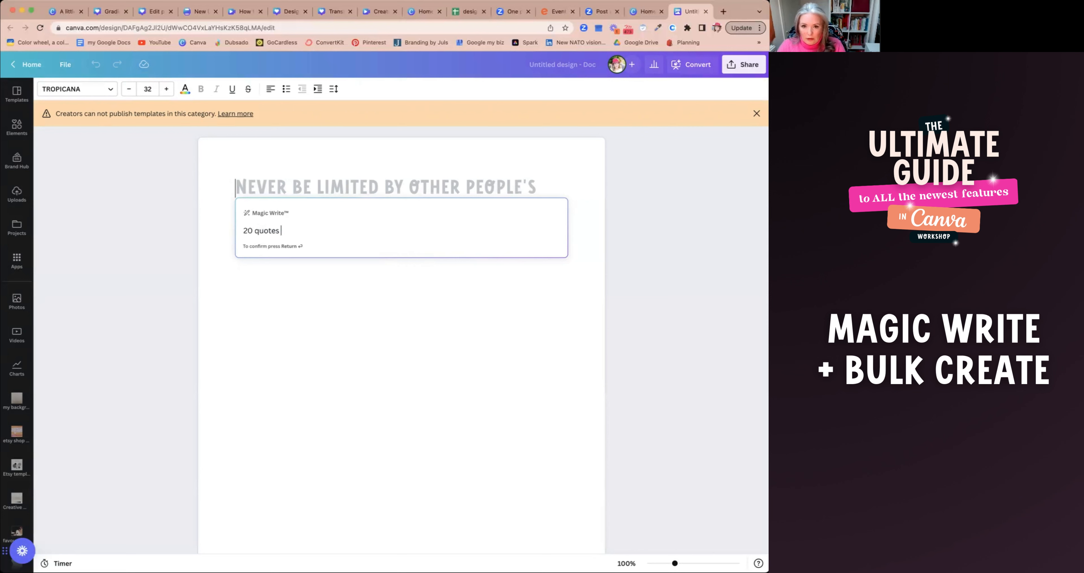
pyautogui.write('about the')
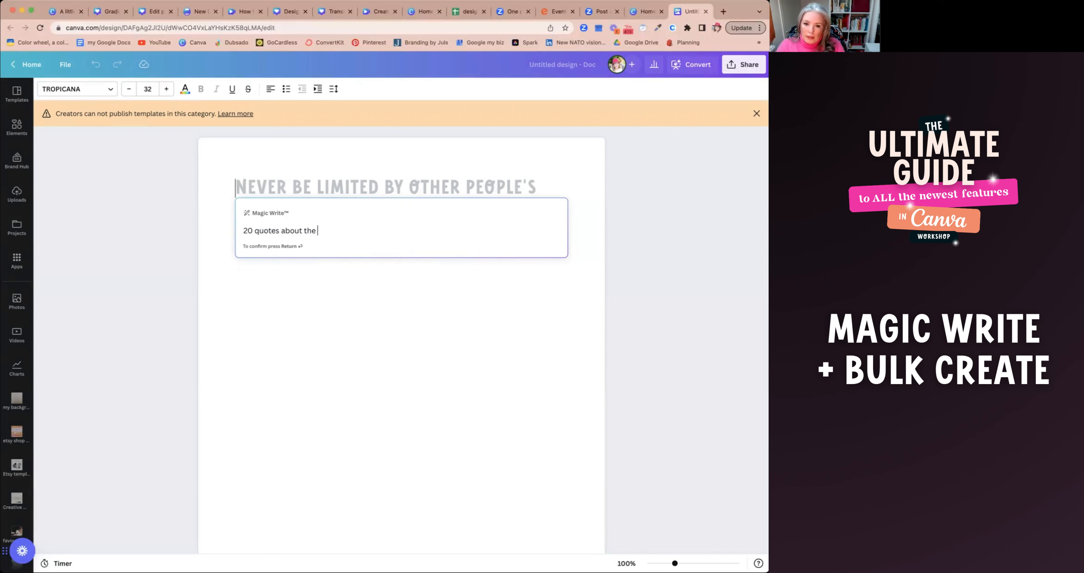
pyautogui.press('BackSpace')
pyautogui.press('BackSpace')
pyautogui.press('BackSpace')
pyautogui.write('design')
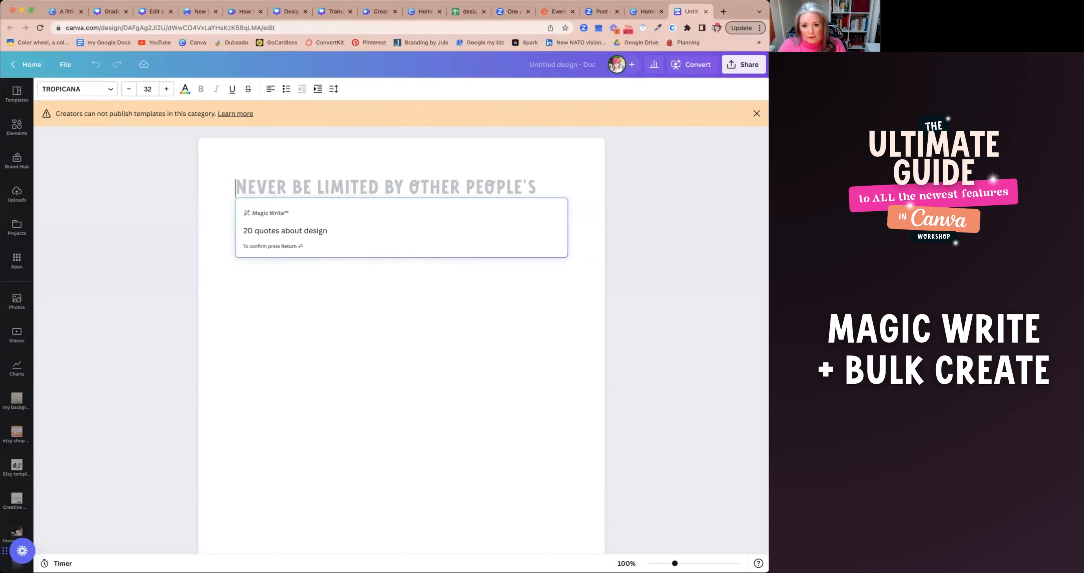
pyautogui.press('Return')
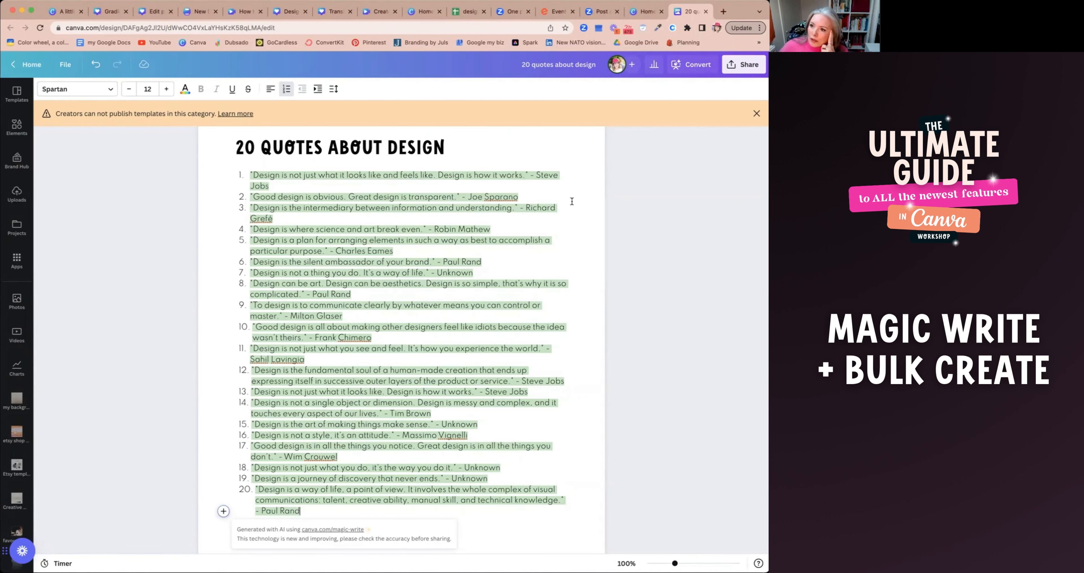
# Step: Select the whole numbered list of generated quotes in the Doc
pyautogui.click(566, 199)
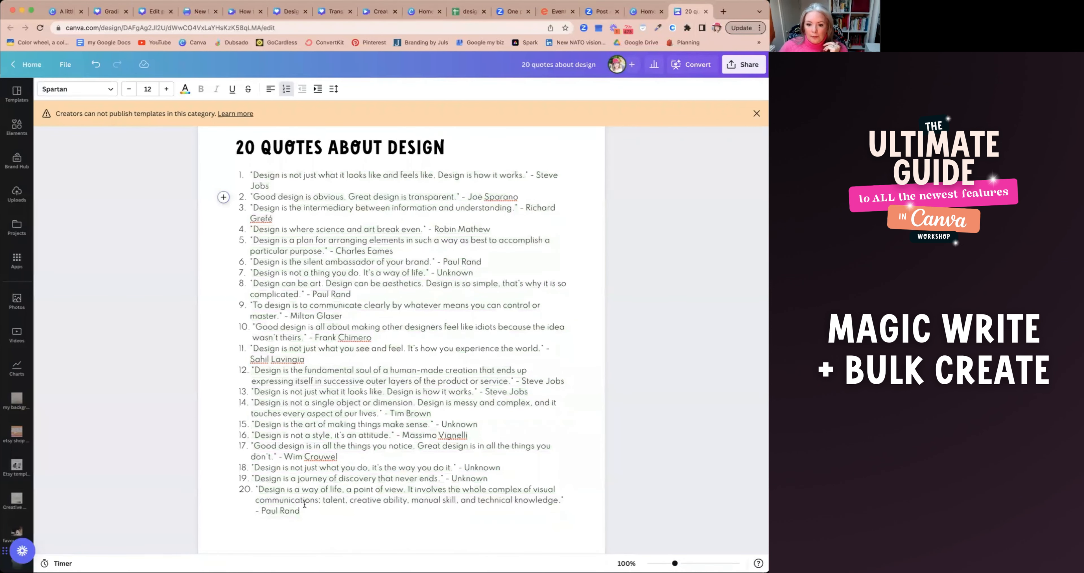
pyautogui.moveTo(305, 504); pyautogui.dragTo(253, 182)
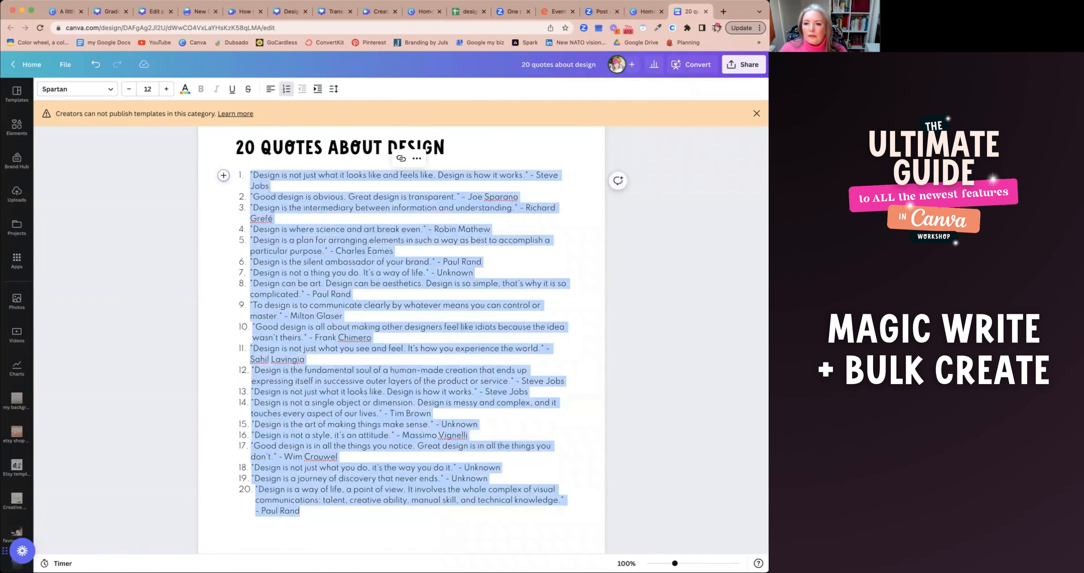
# Step: Switch to the design quotes spreadsheet in Google Sheets and view the comma-separated values (.csv) download option
pyautogui.click(470, 13)
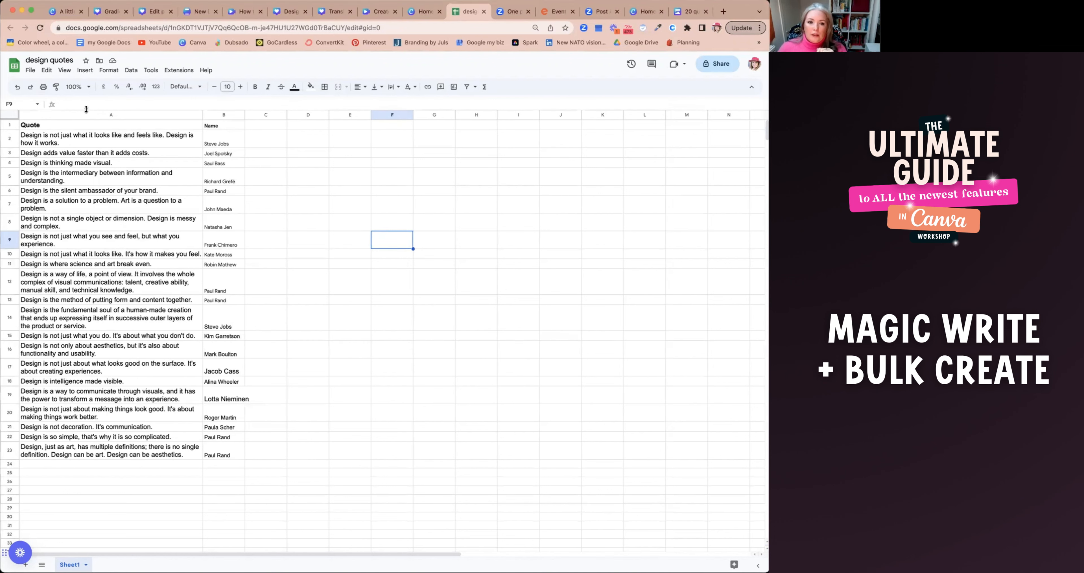
pyautogui.click(31, 70)
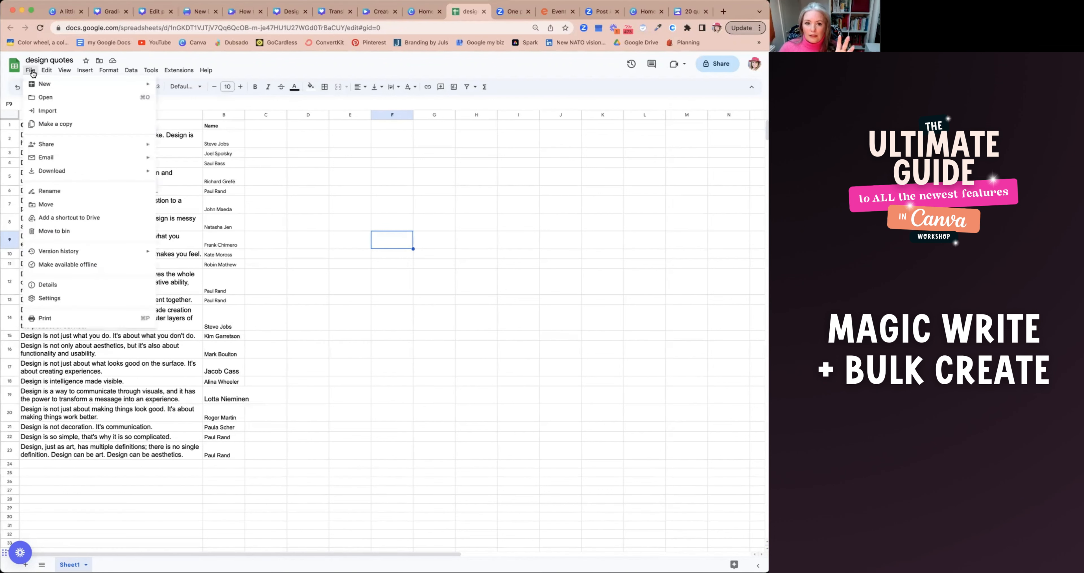
pyautogui.moveTo(50, 171)
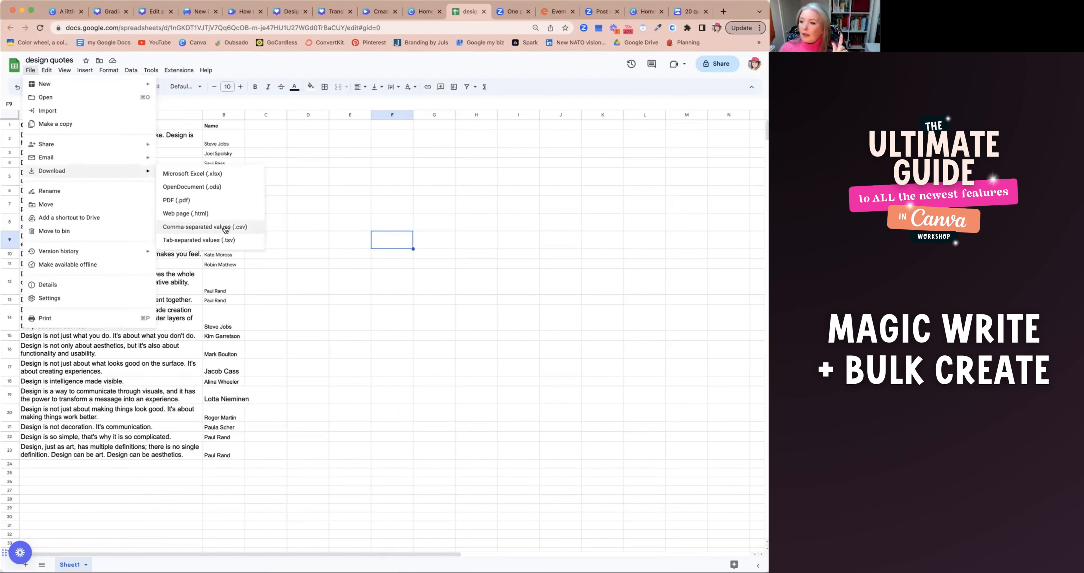
pyautogui.click(282, 216)
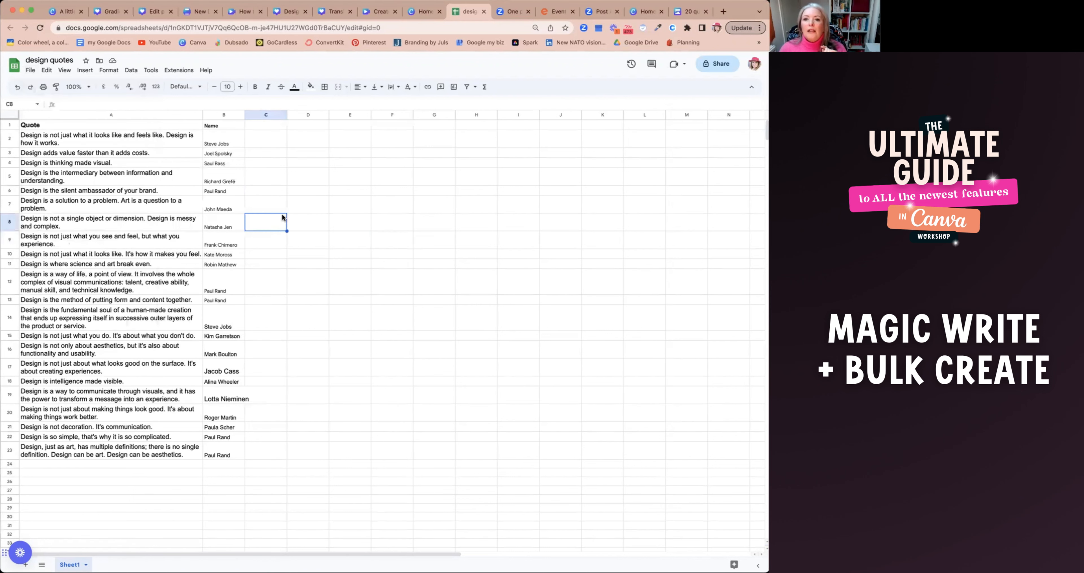
# Step: Switch to the Design quotes design in Canva and upload the quotes CSV file to Bulk create
pyautogui.click(220, 12)
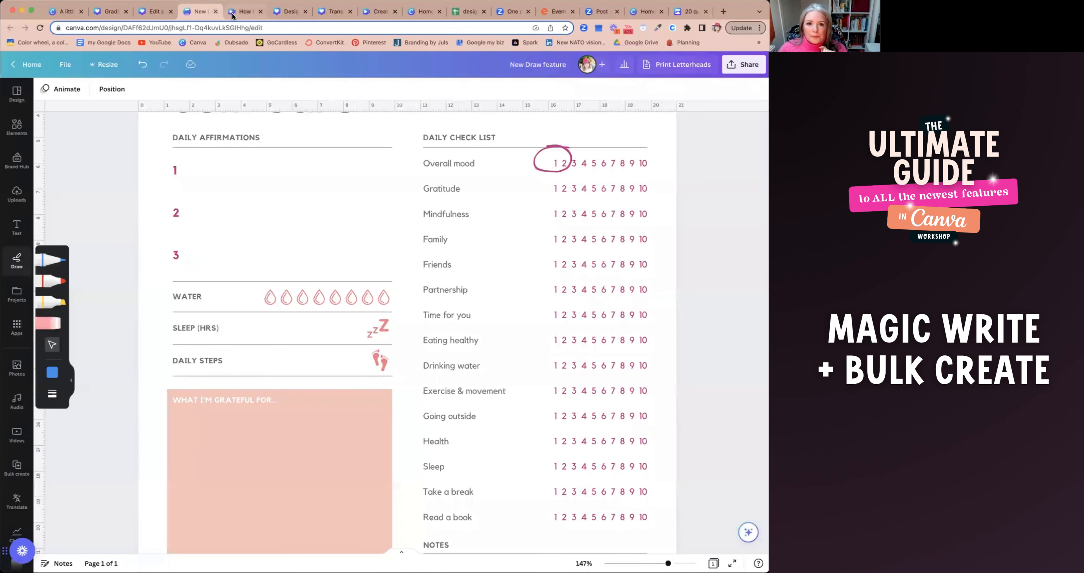
pyautogui.click(233, 15)
pyautogui.click(290, 16)
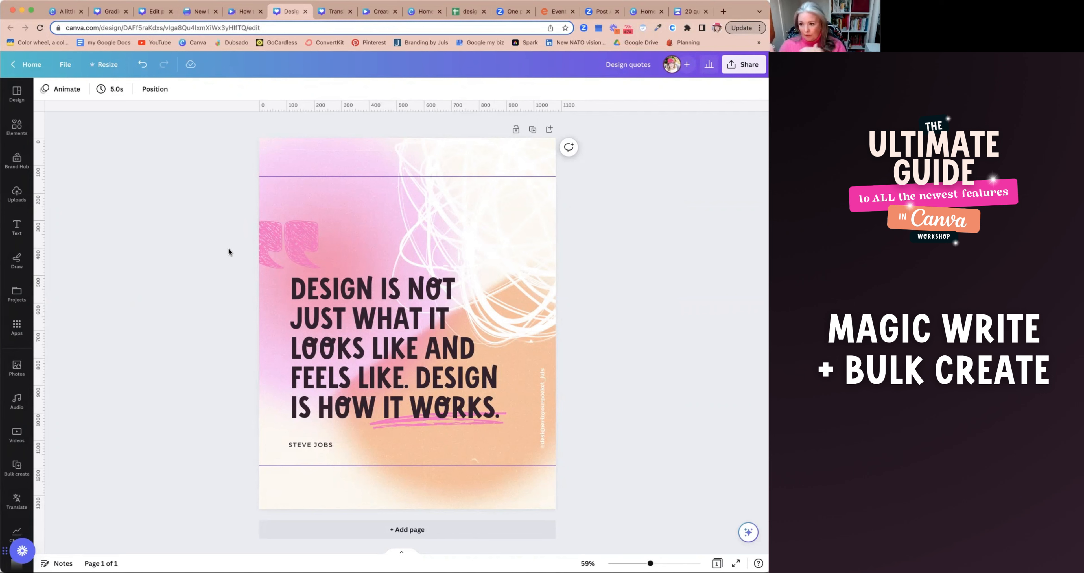
pyautogui.click(335, 211)
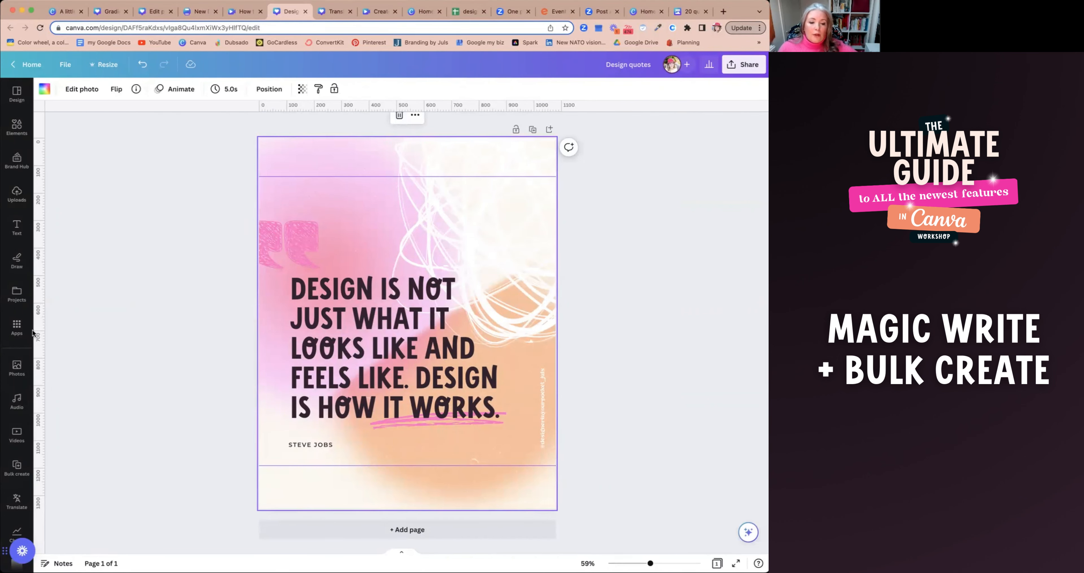
pyautogui.click(17, 328)
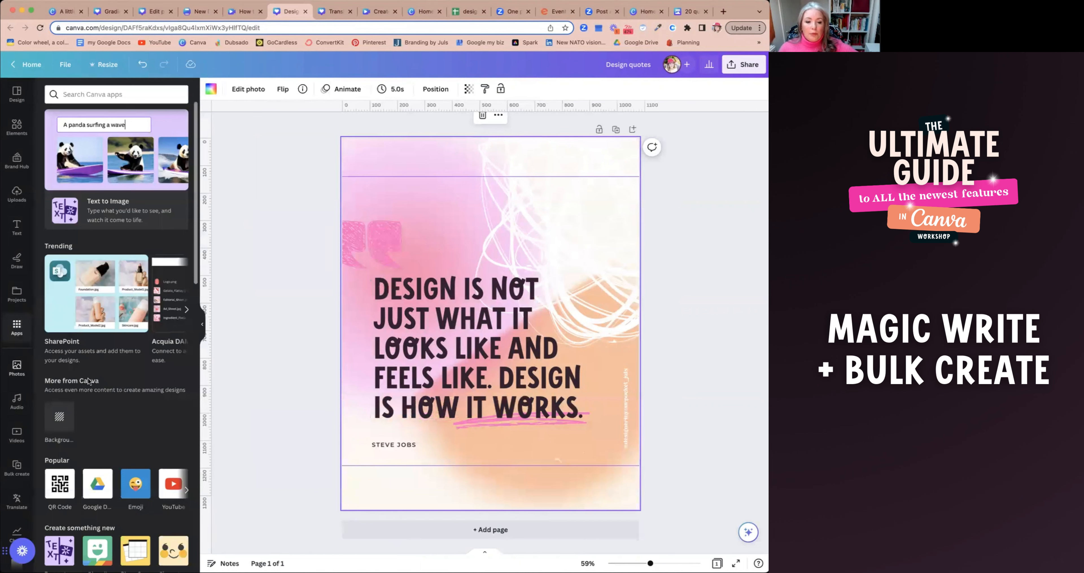
pyautogui.click(9, 473)
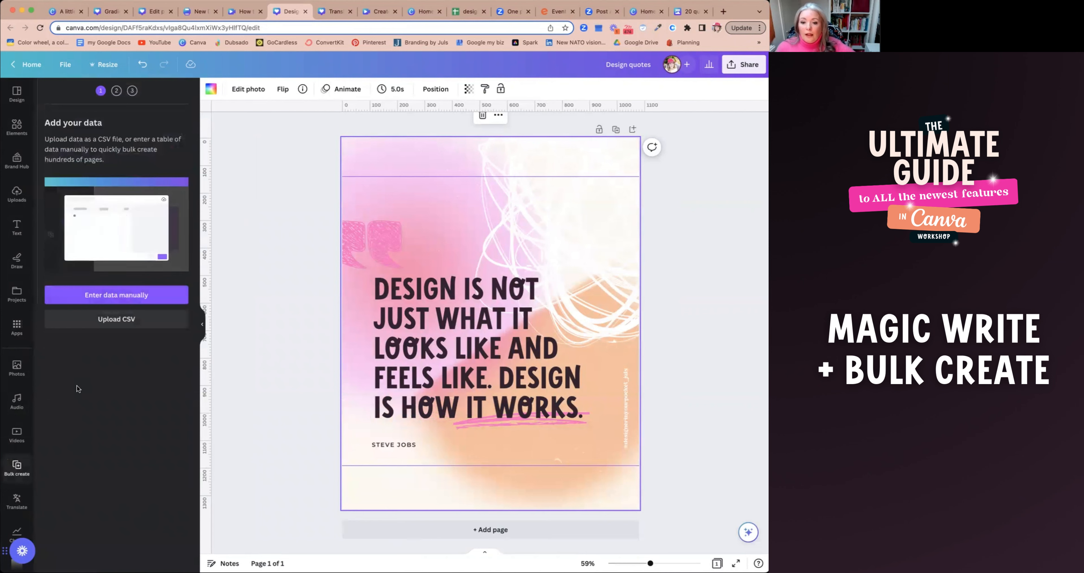
pyautogui.click(109, 321)
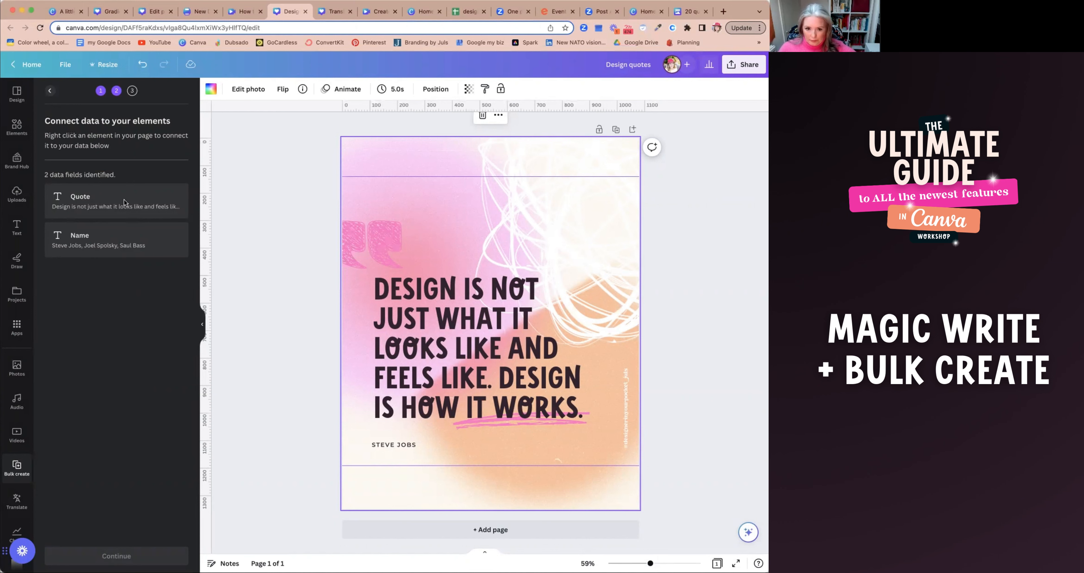
# Step: Connect the large quotation text on the page to the Quote data field
pyautogui.click(488, 327)
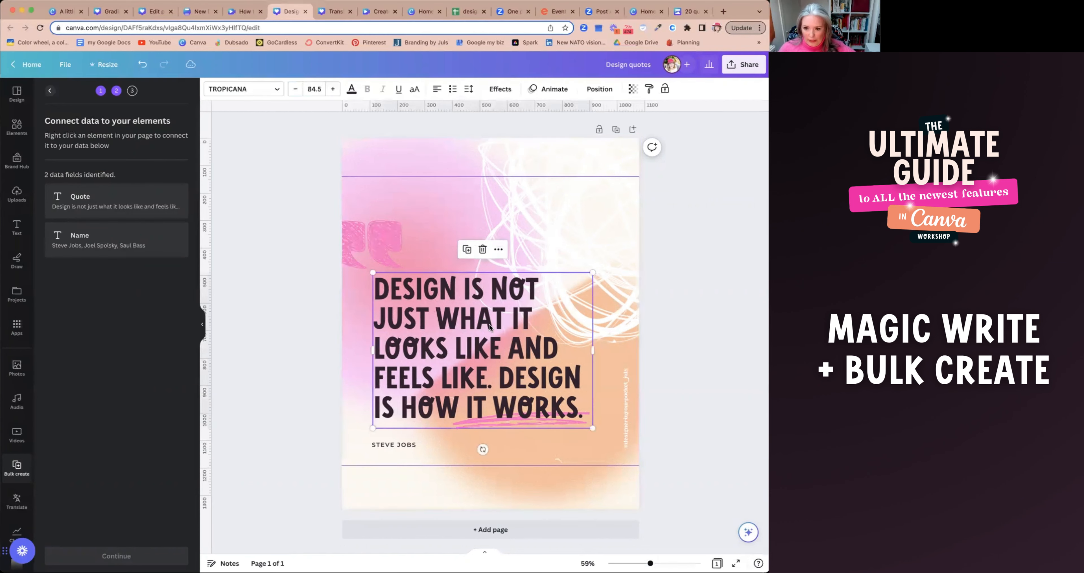
pyautogui.rightClick(430, 314)
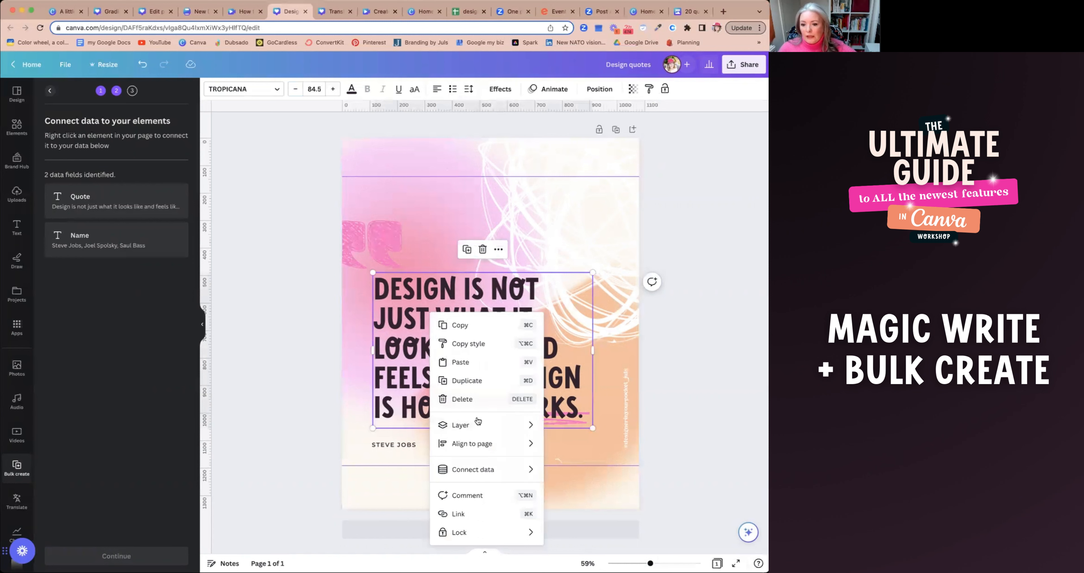
pyautogui.moveTo(475, 472)
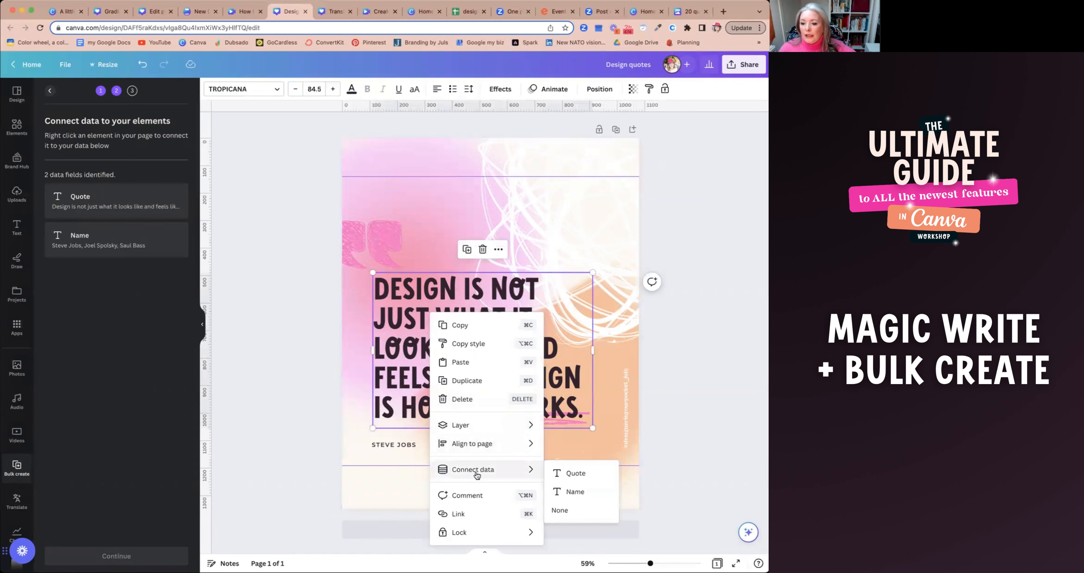
pyautogui.click(567, 474)
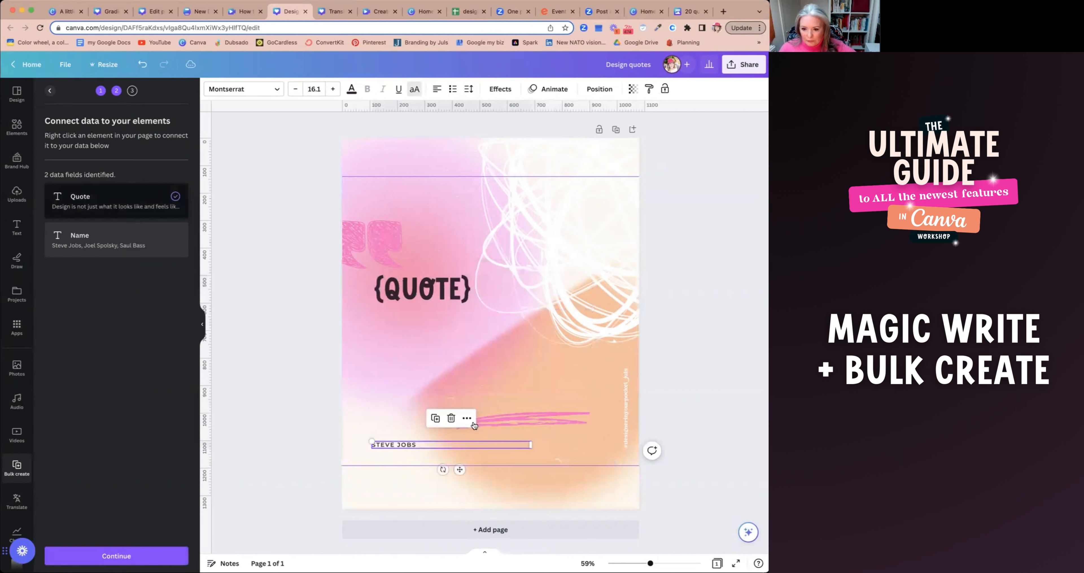
# Step: Connect the author line below the quotation to the Name data field
pyautogui.click(467, 418)
pyautogui.moveTo(548, 333)
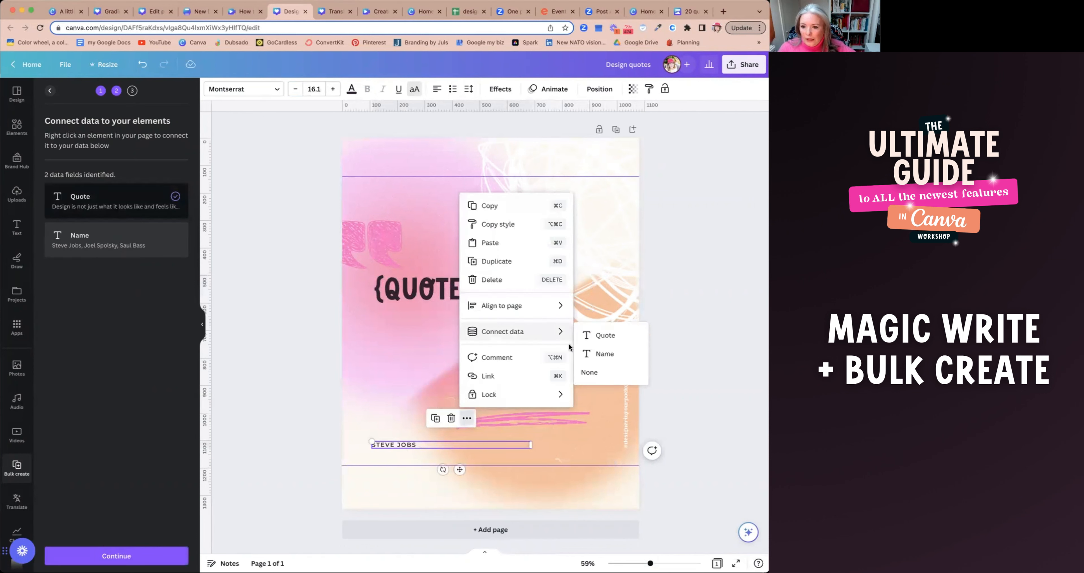
pyautogui.click(595, 353)
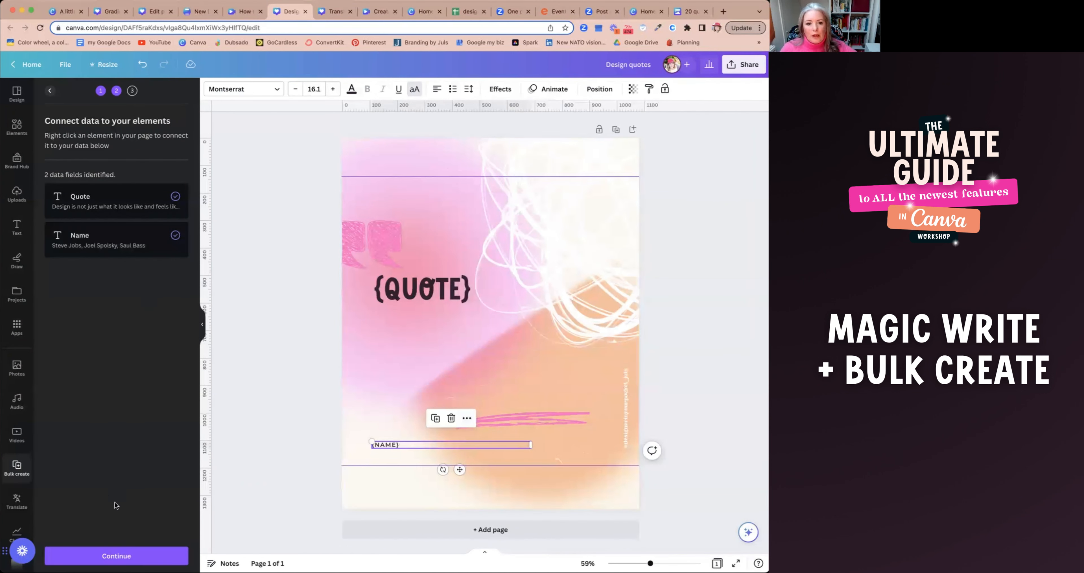
# Step: Generate pages from all the quote entries and show the resulting design's pages as a thumbnail grid
pyautogui.click(120, 555)
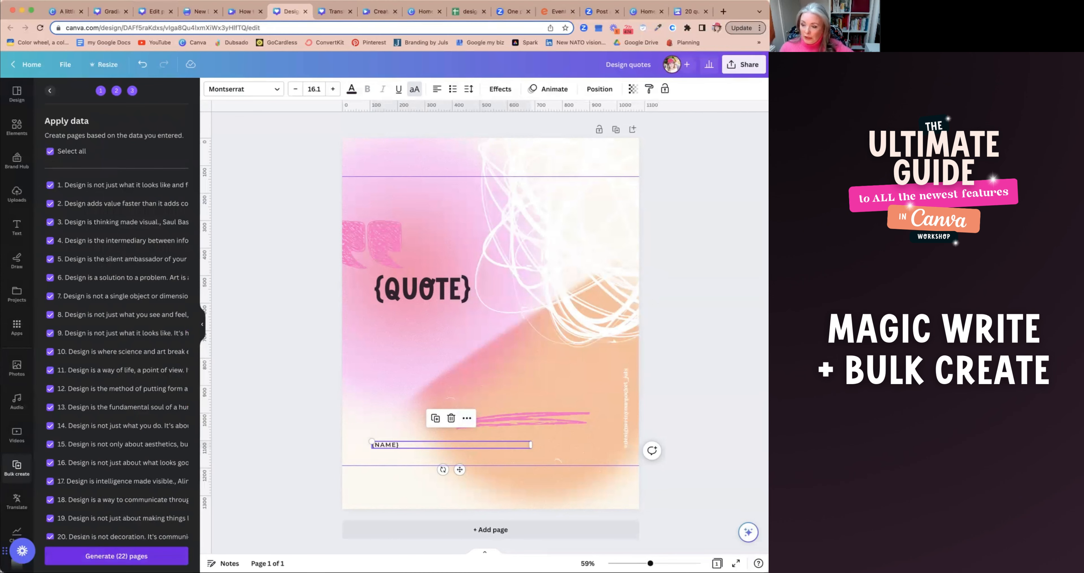
pyautogui.click(122, 556)
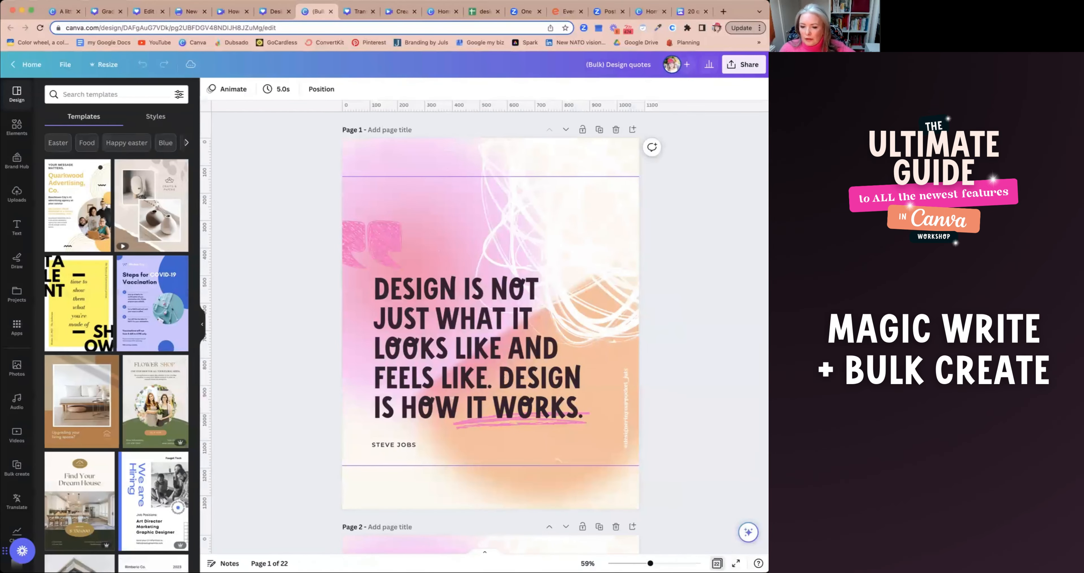
pyautogui.click(717, 563)
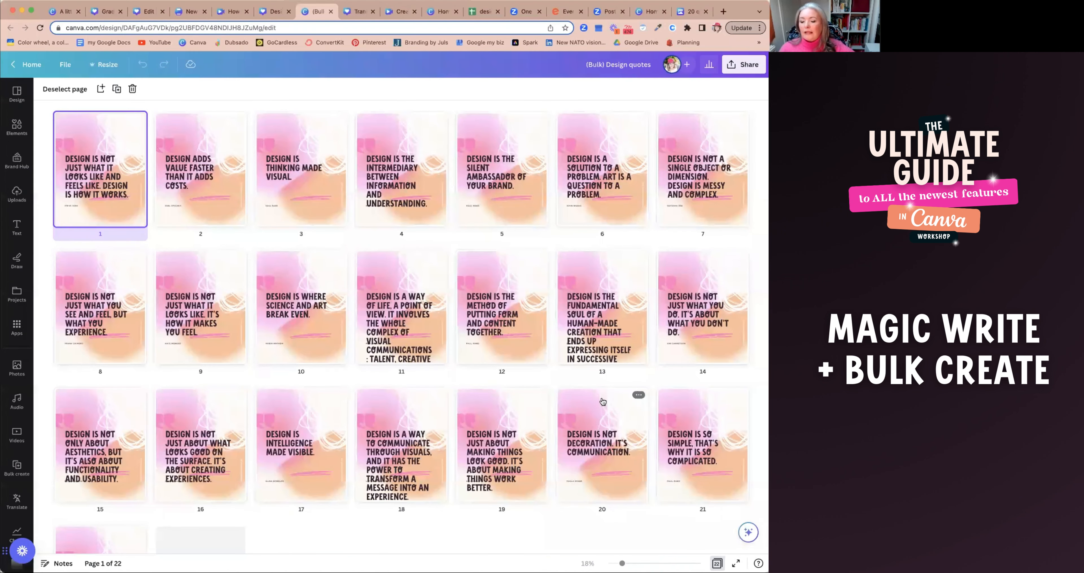
# Step: On page 2, move the pink underline scribble beneath "COSTS." and shrink it to about the width of the word
pyautogui.doubleClick(213, 187)
pyautogui.click(481, 425)
pyautogui.moveTo(481, 425); pyautogui.dragTo(396, 399)
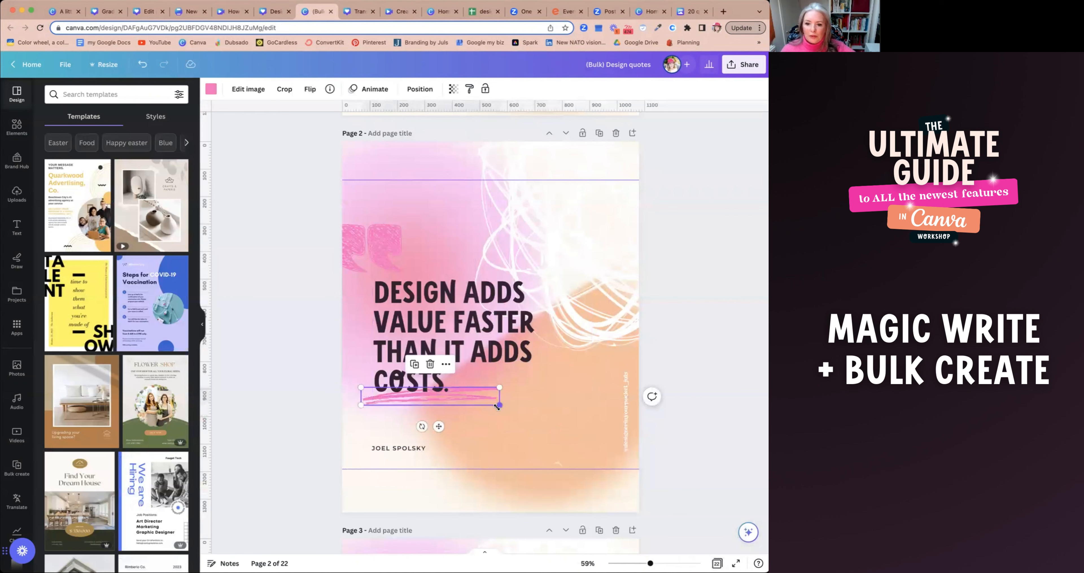
pyautogui.moveTo(497, 406); pyautogui.dragTo(458, 400)
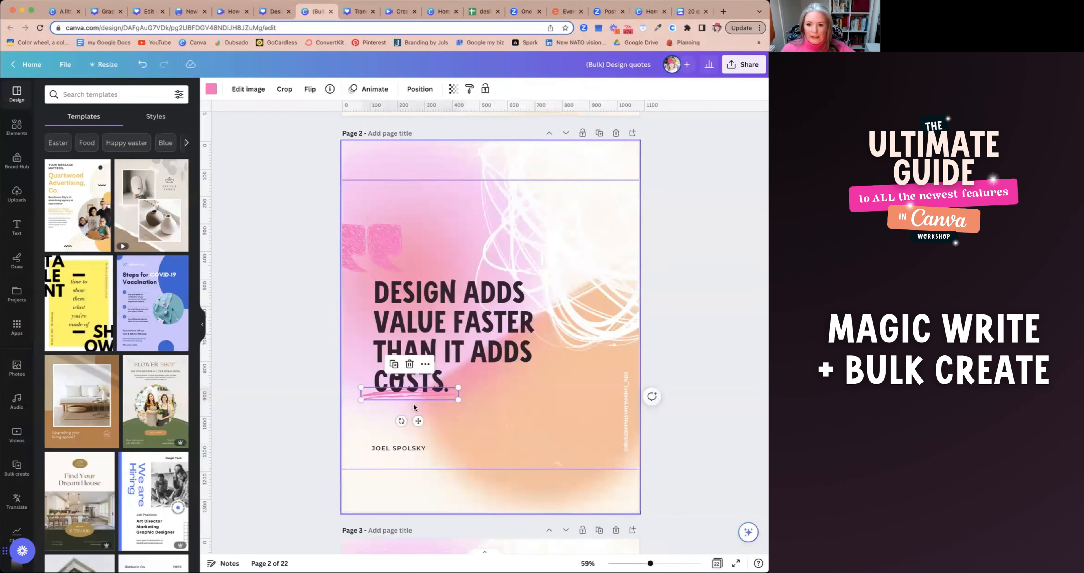
pyautogui.click(294, 386)
# Step: Move the author line on page 2 up closer to the pink underline beneath the quote
pyautogui.click(381, 449)
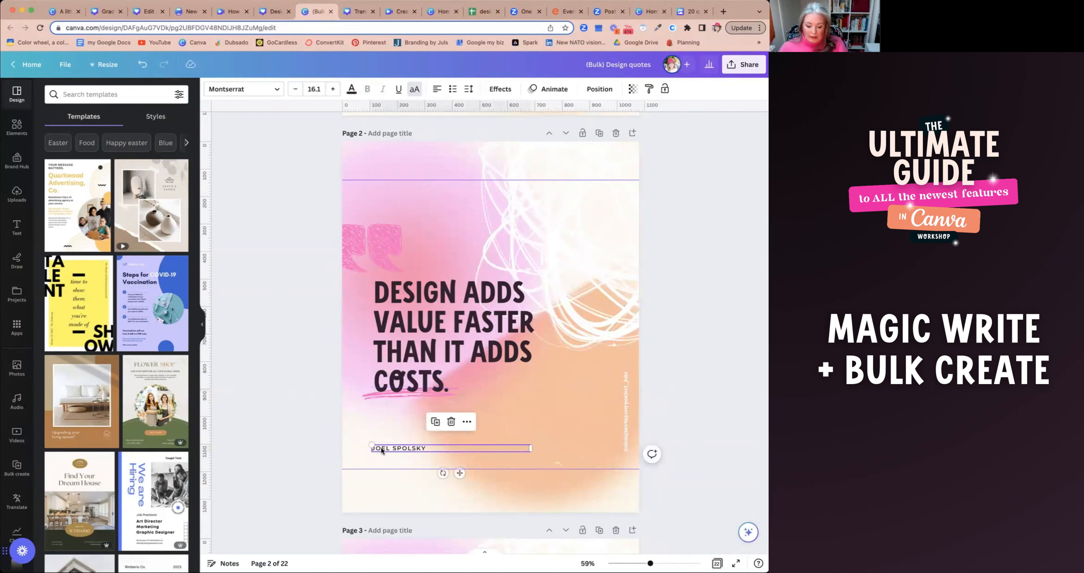
pyautogui.moveTo(381, 449); pyautogui.dragTo(385, 416)
pyautogui.click(320, 411)
# Step: On page 3, move the pink scribble beneath "VISUAL.", shrink it to about the word's width, and show all pages as a thumbnail grid
pyautogui.scroll(-9, 553, 490)
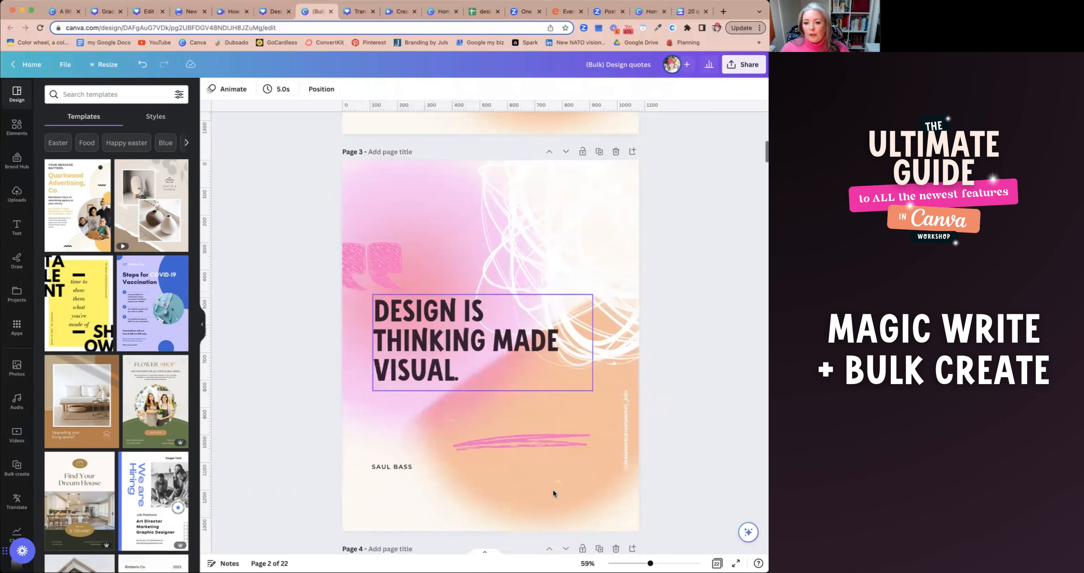
pyautogui.moveTo(501, 439)
pyautogui.mouseDown()
pyautogui.moveTo(423, 403)
pyautogui.moveTo(406, 379)
pyautogui.mouseUp()
pyautogui.moveTo(495, 390); pyautogui.dragTo(465, 383)
pyautogui.click(343, 375)
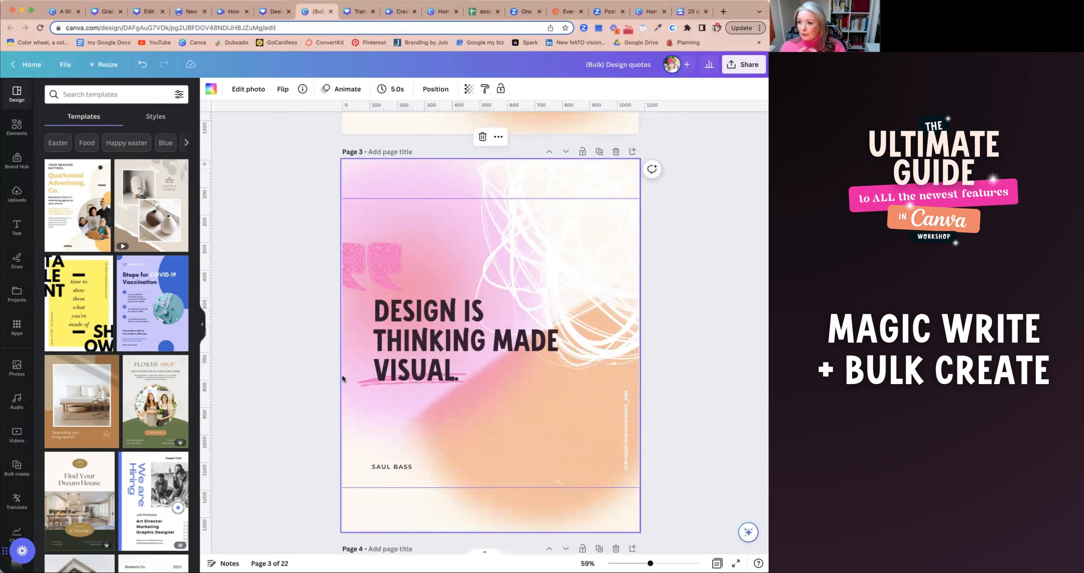
pyautogui.click(717, 563)
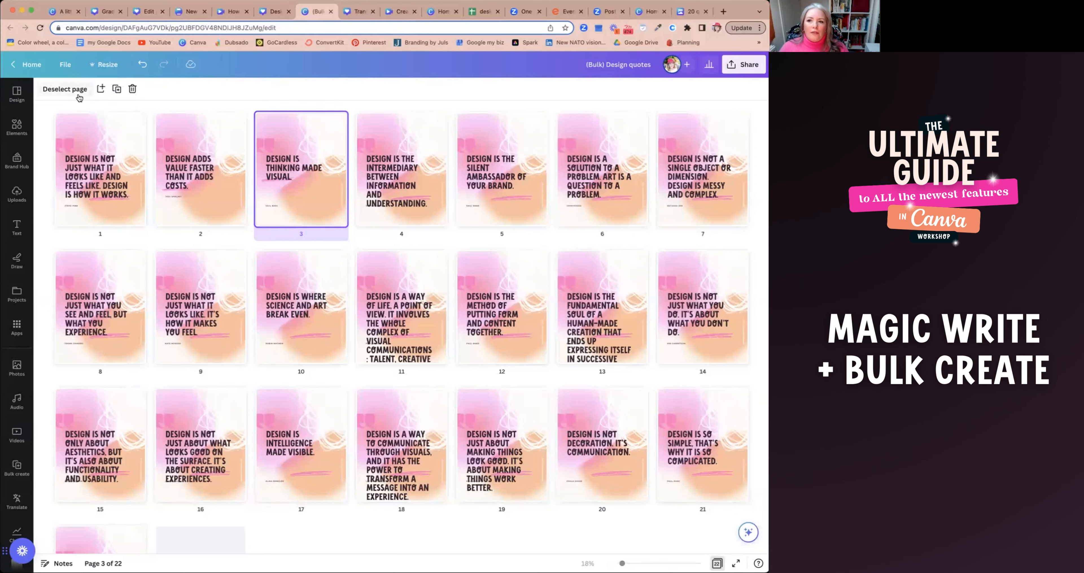
# Step: View the Content Planner in the apps area of the Canva home site, and return to the design quotes pages
pyautogui.click(641, 13)
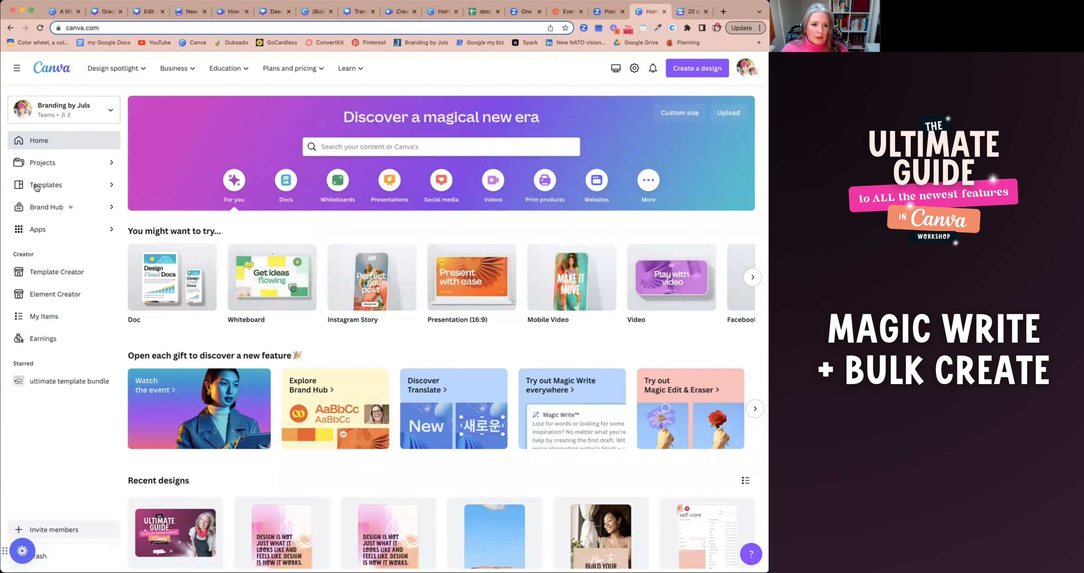
pyautogui.click(54, 231)
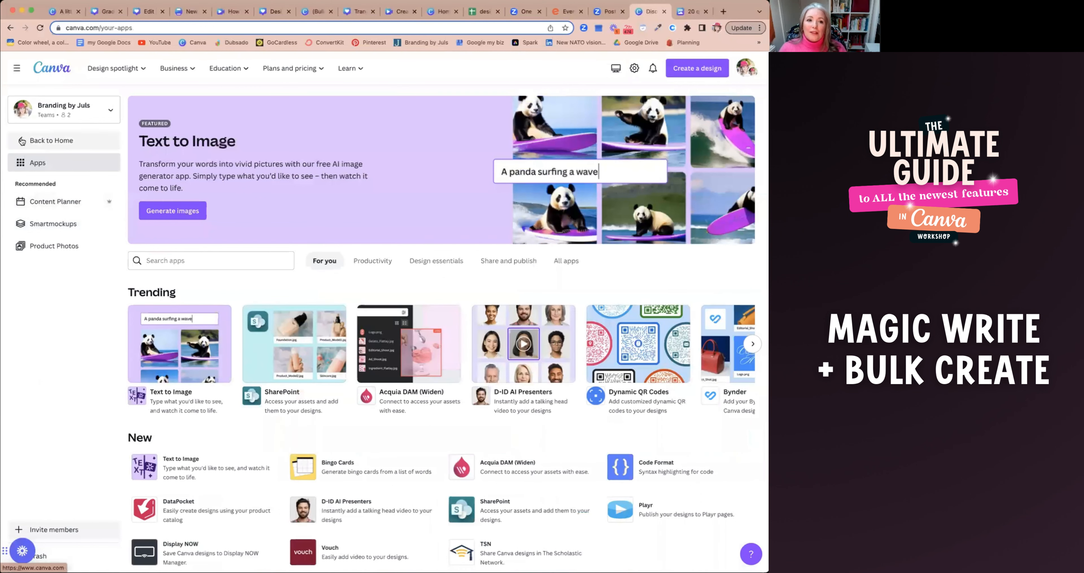
pyautogui.click(50, 141)
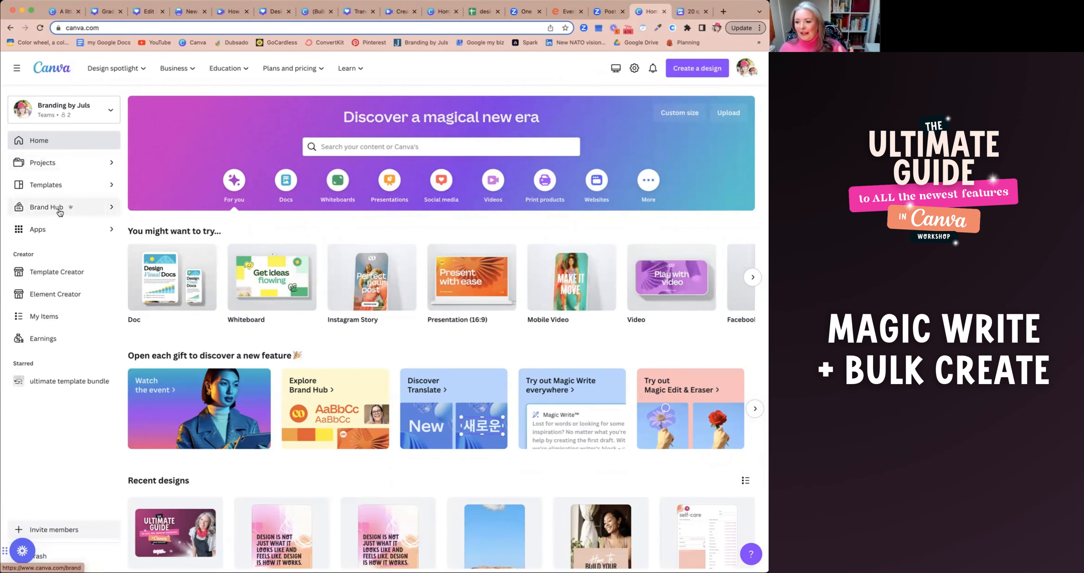
pyautogui.click(43, 235)
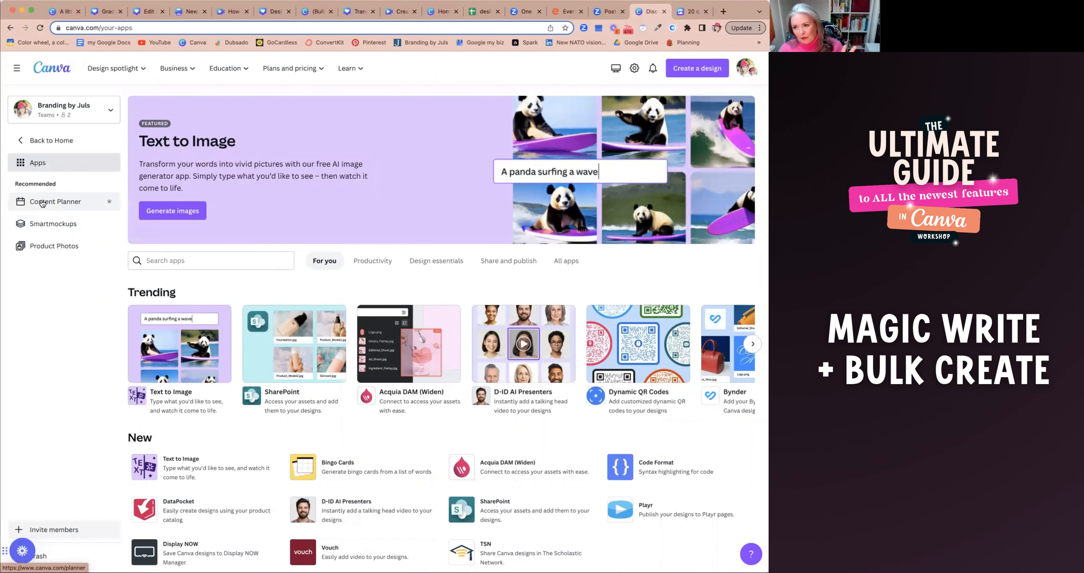
pyautogui.click(42, 204)
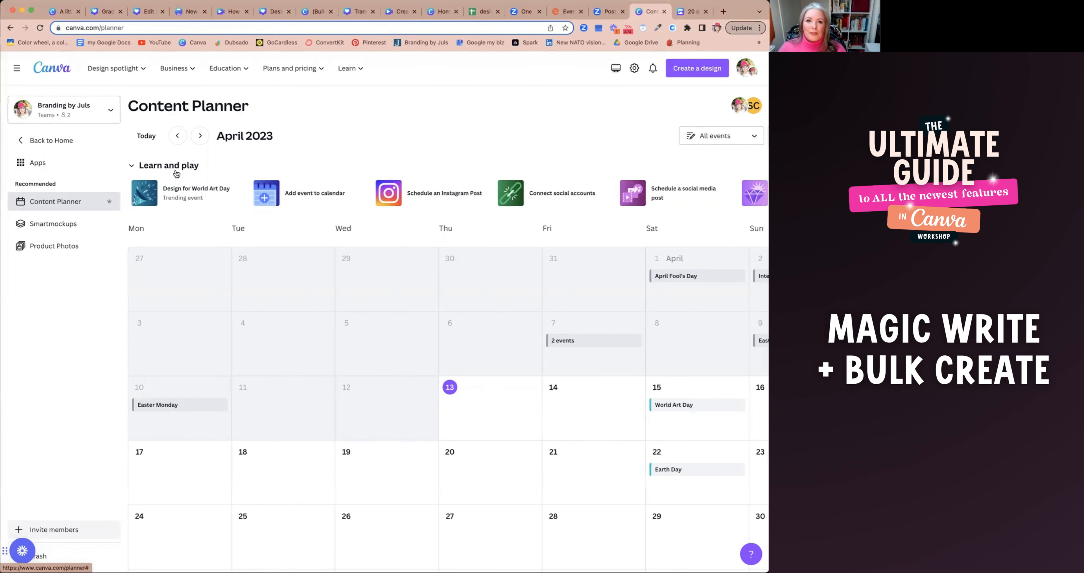
pyautogui.click(318, 10)
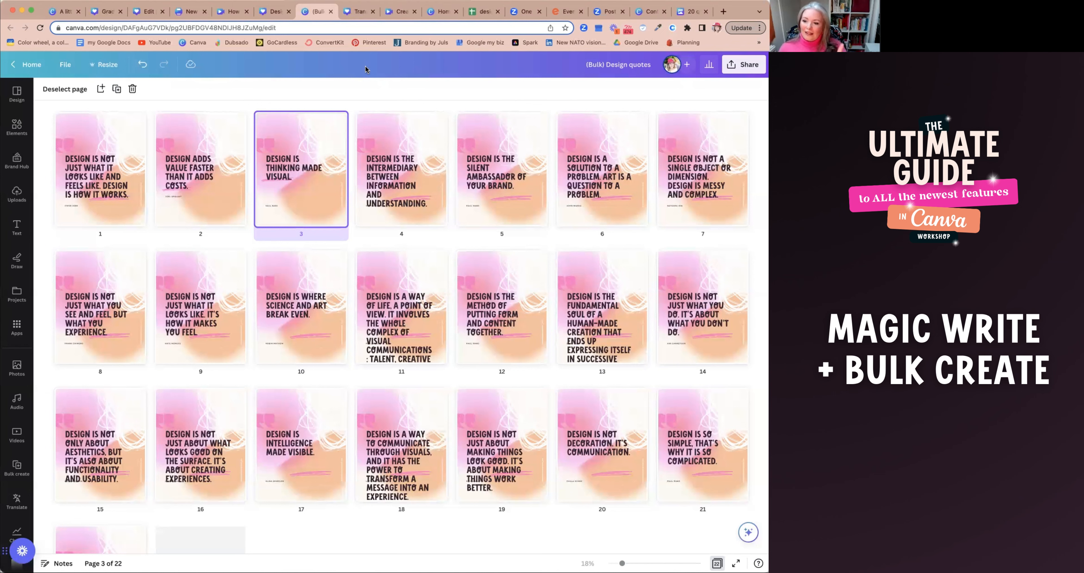
# Step: Switch to the "Translate text" design and start the Translate tool by searching for "translate" in Canva Assistant
pyautogui.click(364, 16)
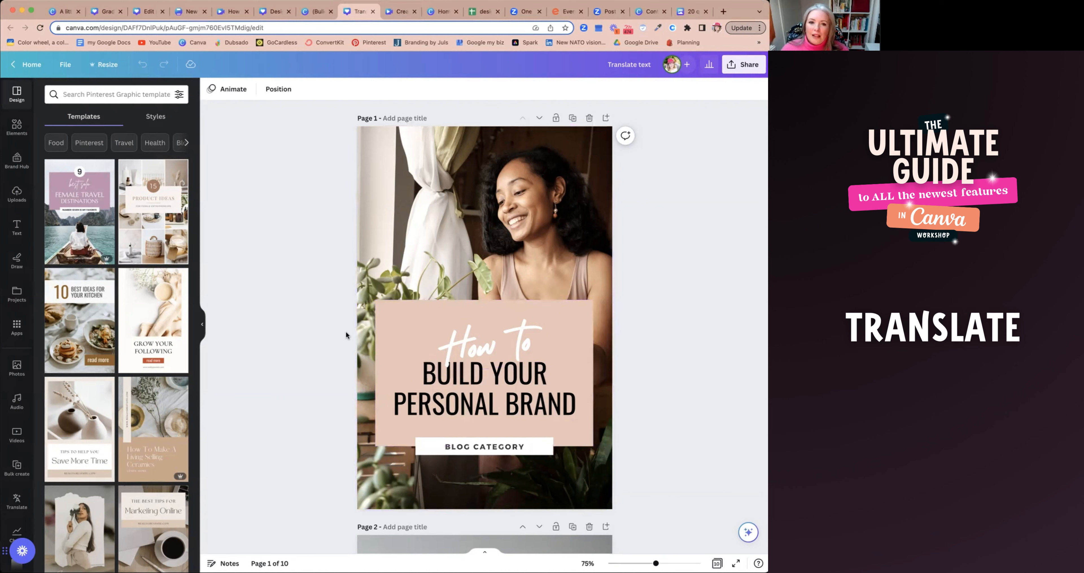
pyautogui.click(438, 398)
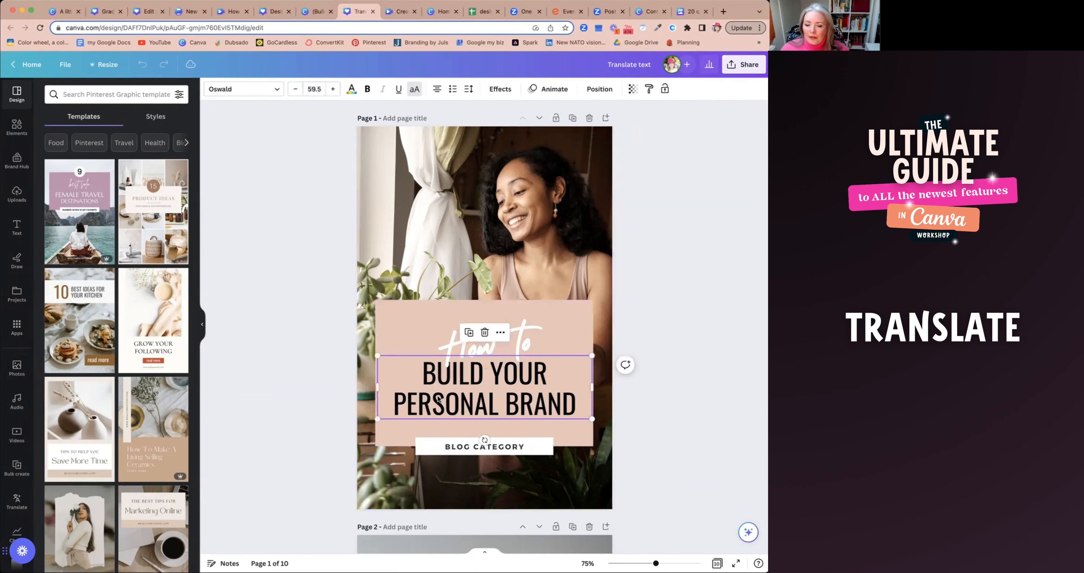
pyautogui.click(346, 321)
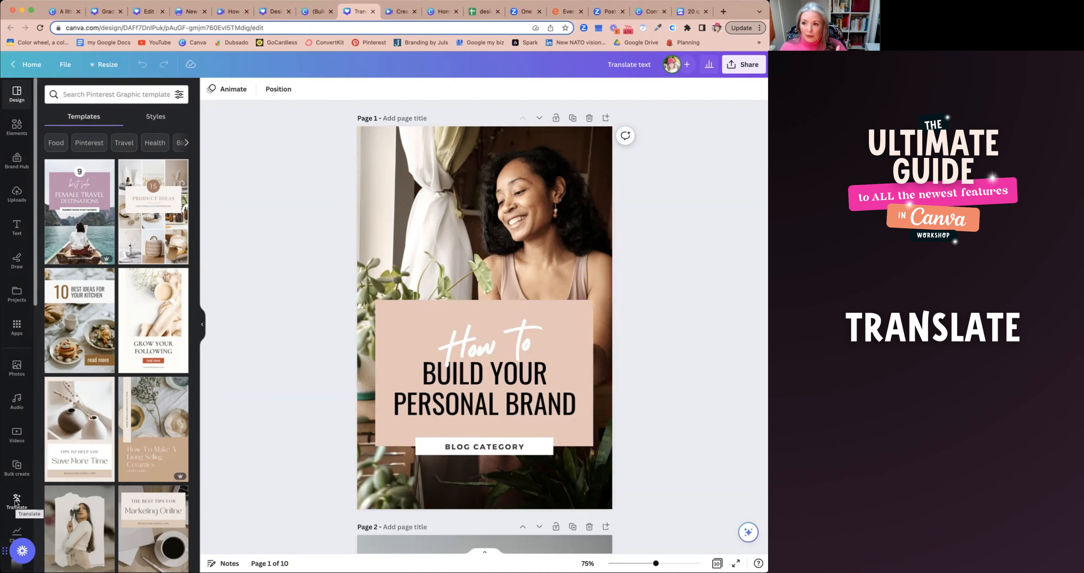
pyautogui.click(17, 326)
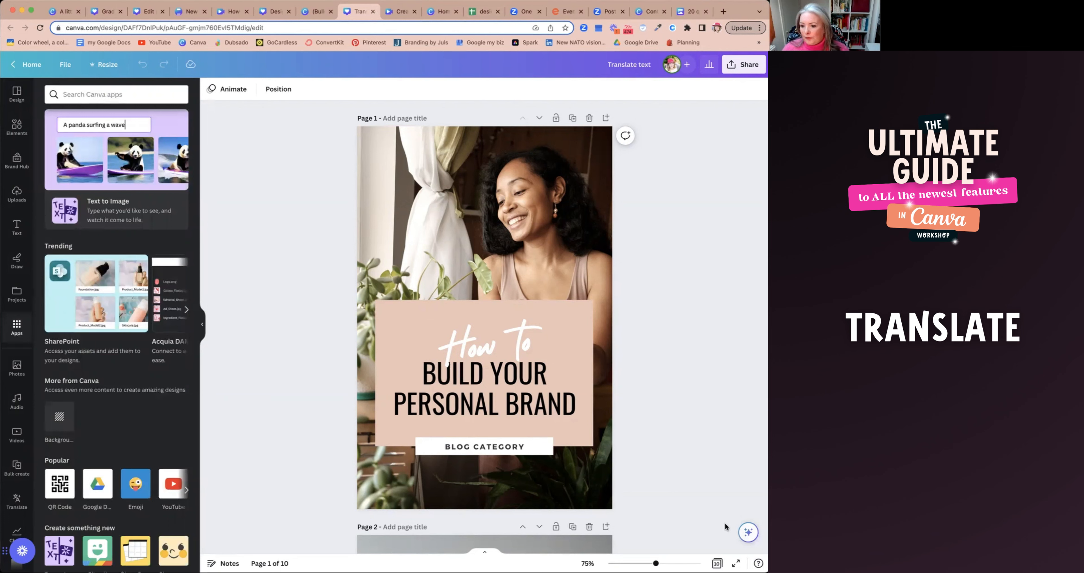
pyautogui.click(748, 531)
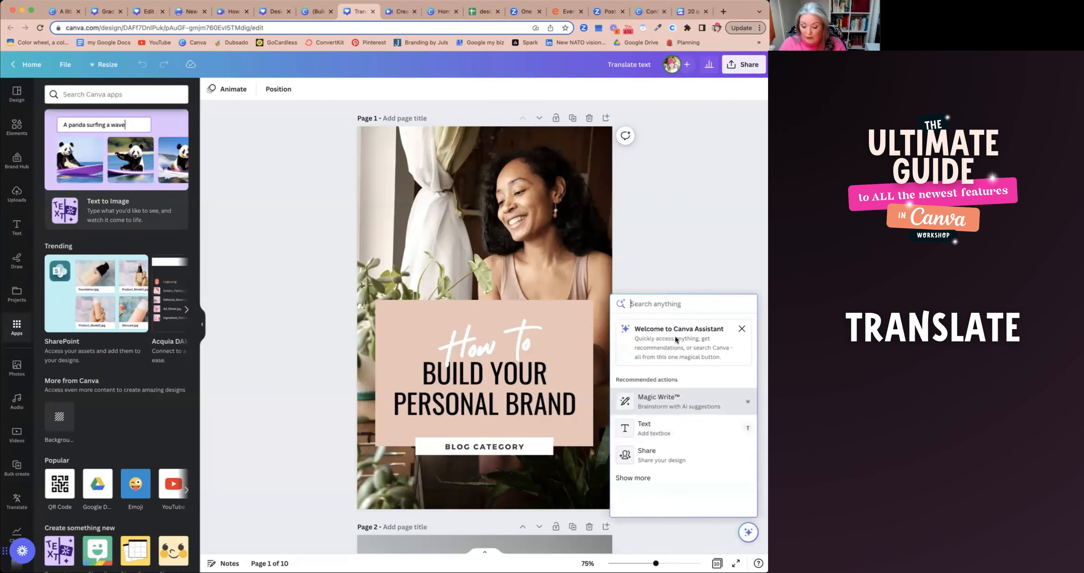
pyautogui.write('translate')
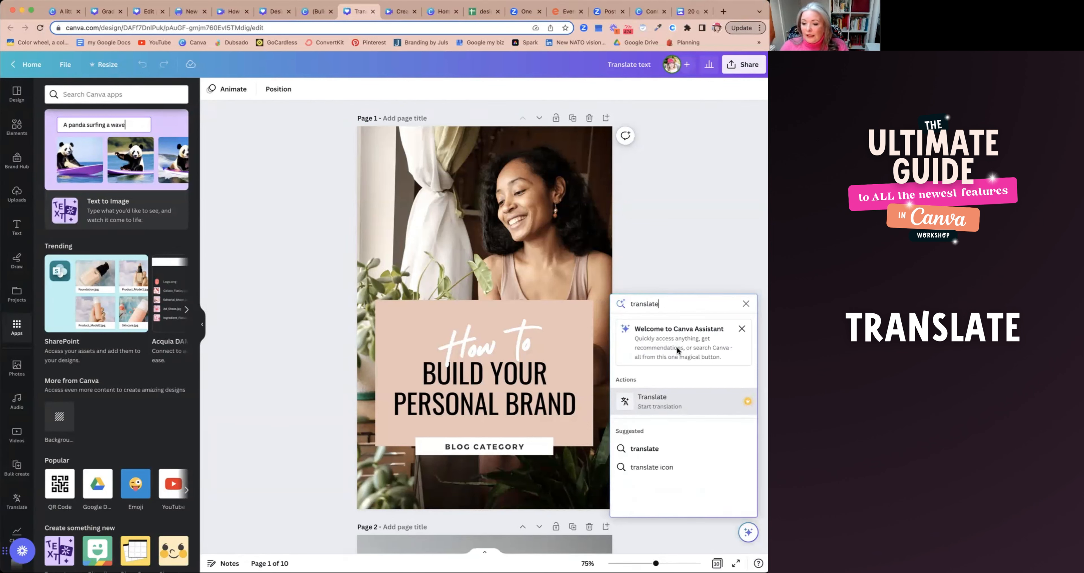
pyautogui.click(672, 405)
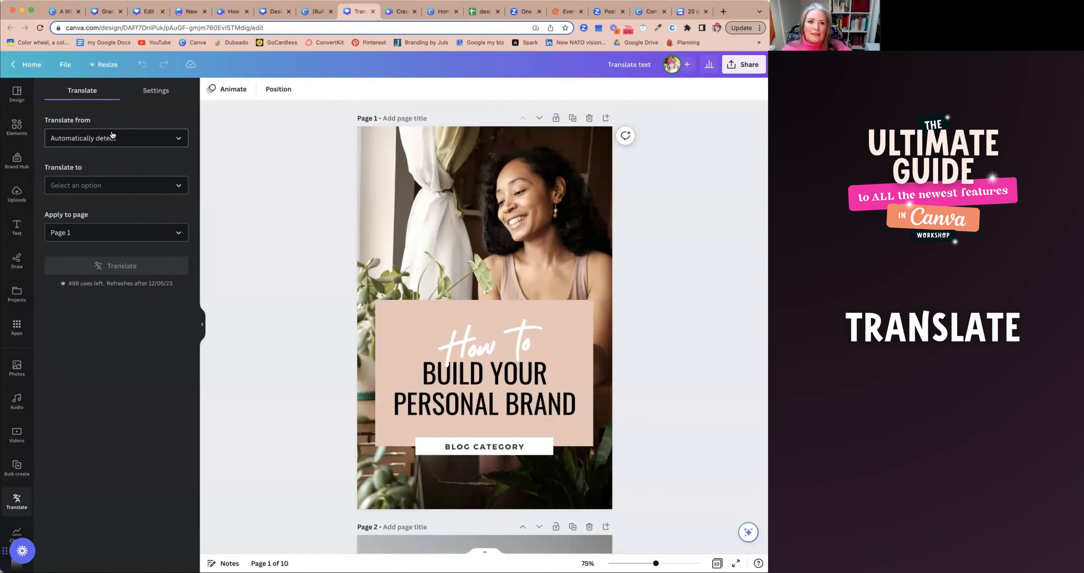
# Step: Set the translation to go from English to Danish
pyautogui.click(112, 137)
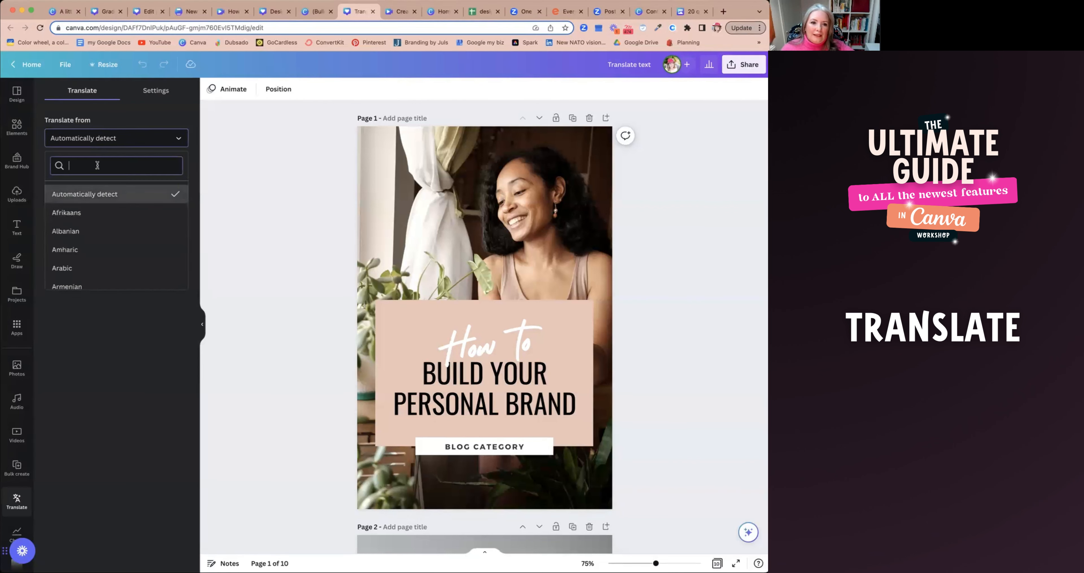
pyautogui.write('engl')
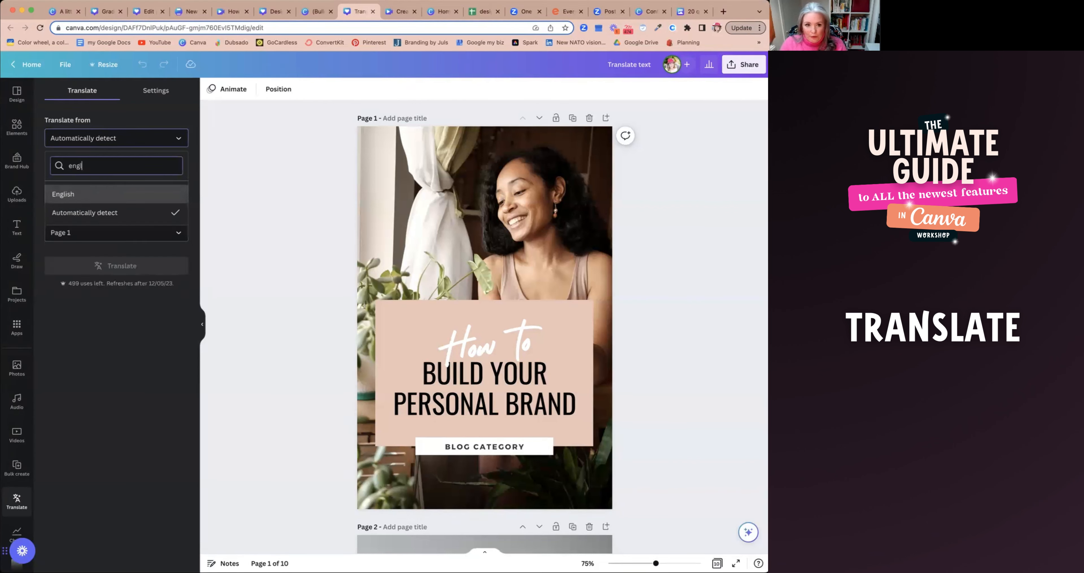
pyautogui.click(92, 194)
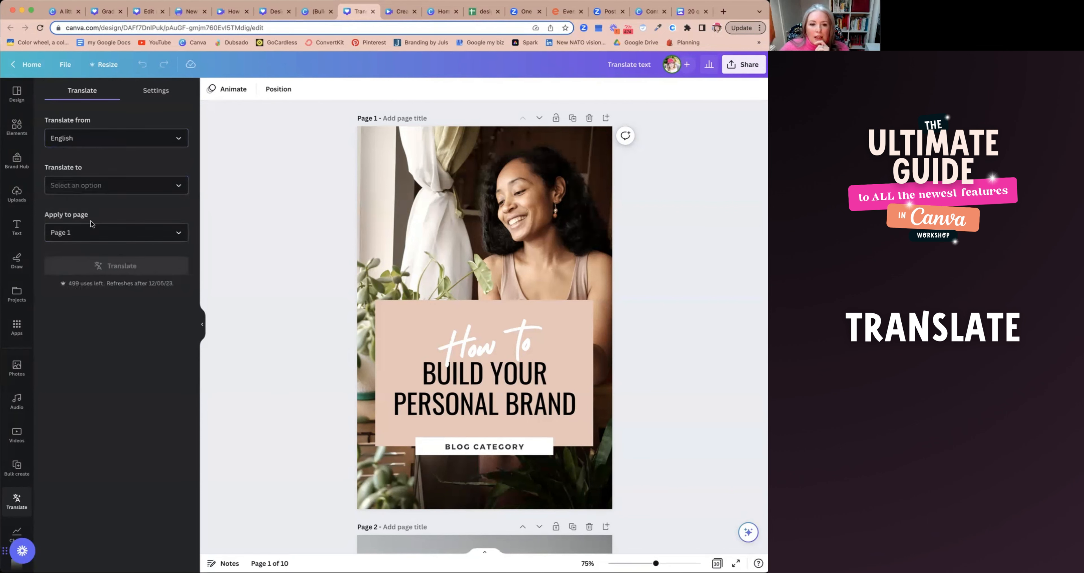
pyautogui.click(103, 193)
pyautogui.scroll(-5, 114, 276)
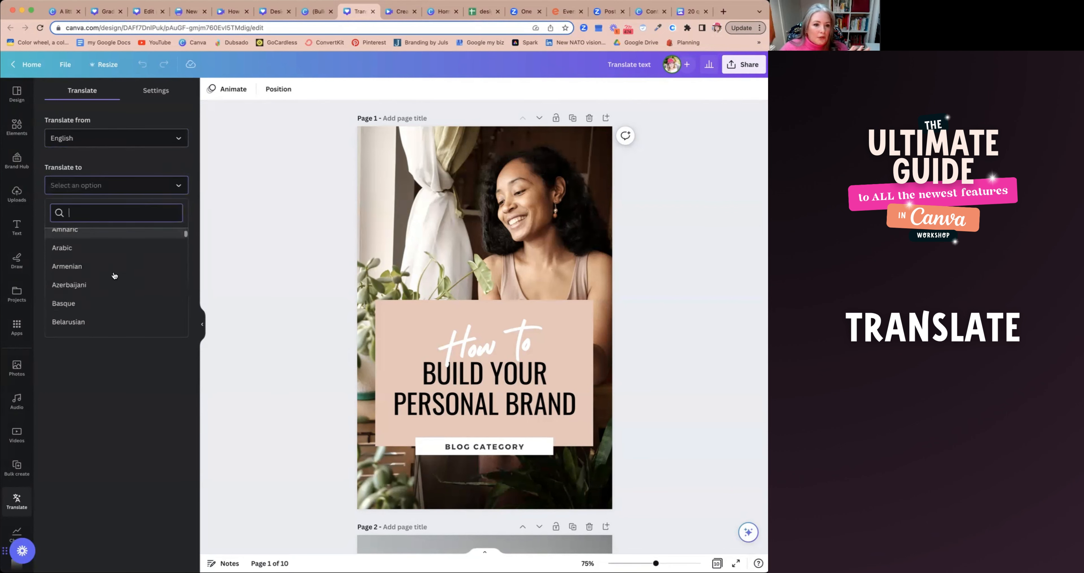
pyautogui.scroll(-3, 114, 276)
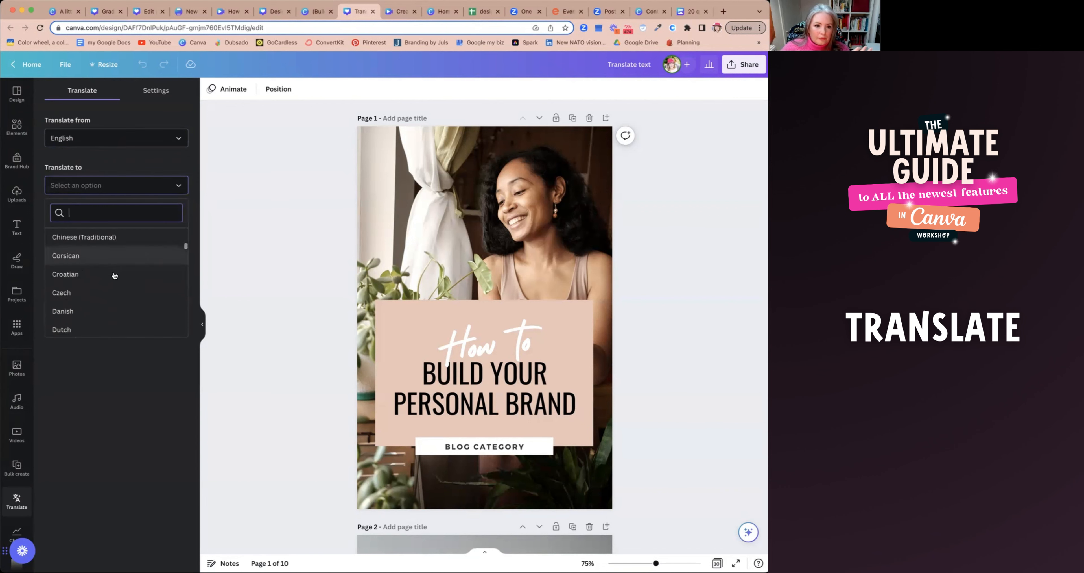
pyautogui.click(88, 294)
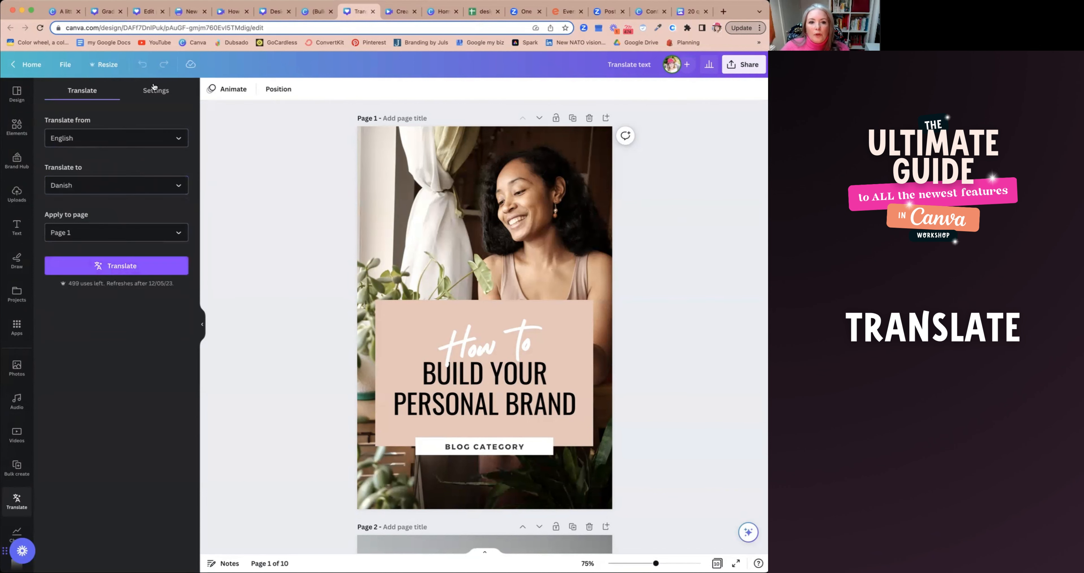
# Step: Review the font size and page duplication settings for translating, and translate page 1 into Danish
pyautogui.click(153, 91)
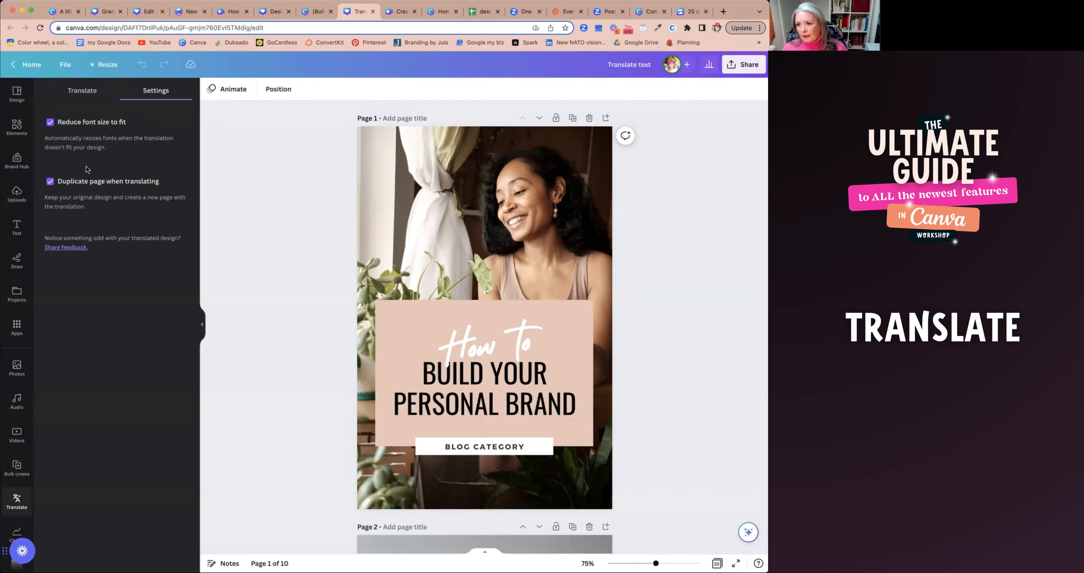
pyautogui.click(75, 98)
pyautogui.click(115, 265)
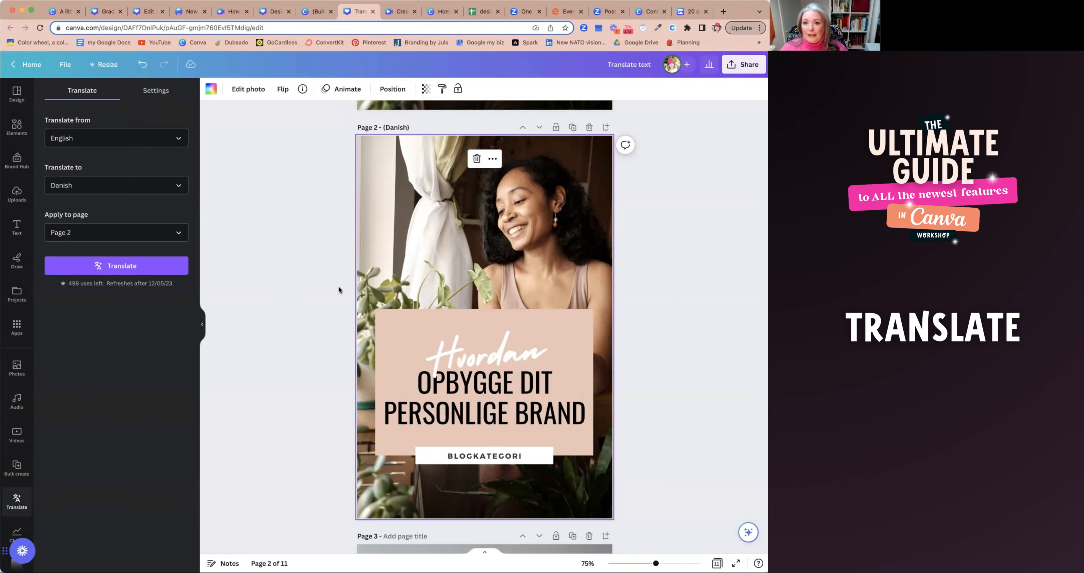
pyautogui.click(314, 264)
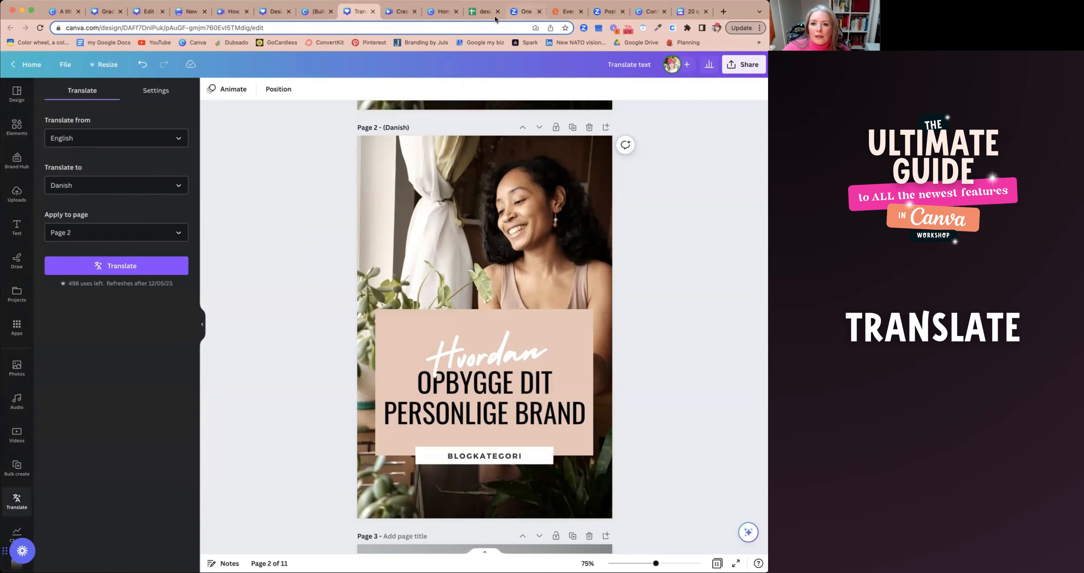
# Step: In the "Create an animation" design, draw a custom zigzag animation path for the feather from the top edge down to the open hand
pyautogui.click(402, 12)
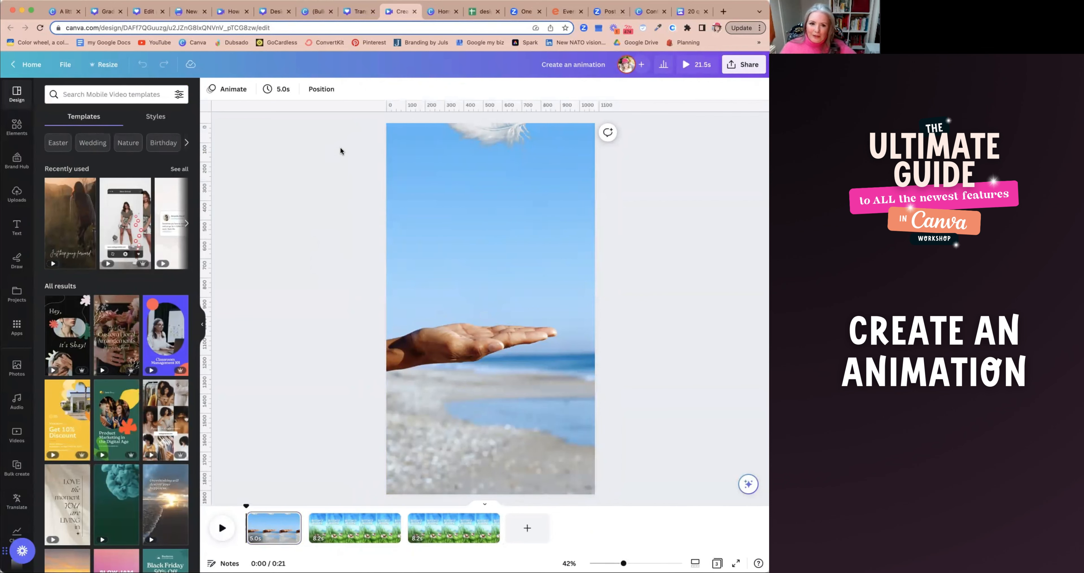
pyautogui.click(202, 326)
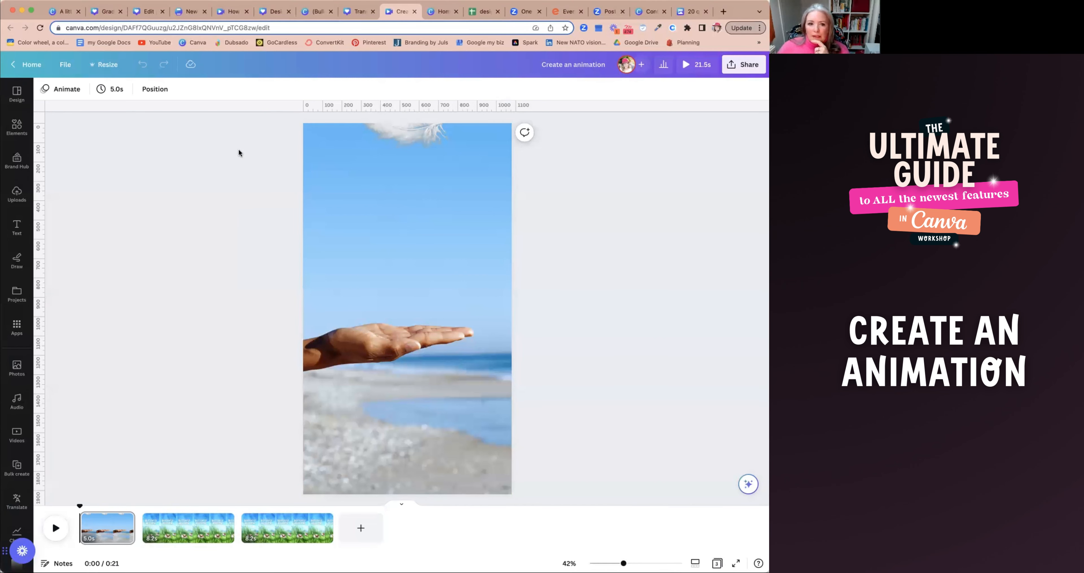
pyautogui.click(402, 135)
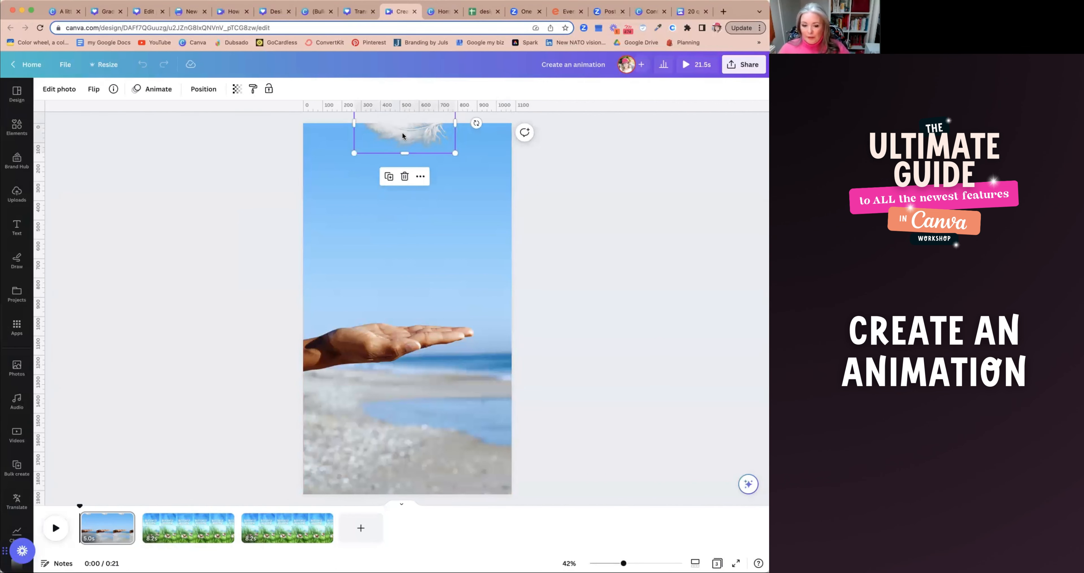
pyautogui.click(157, 89)
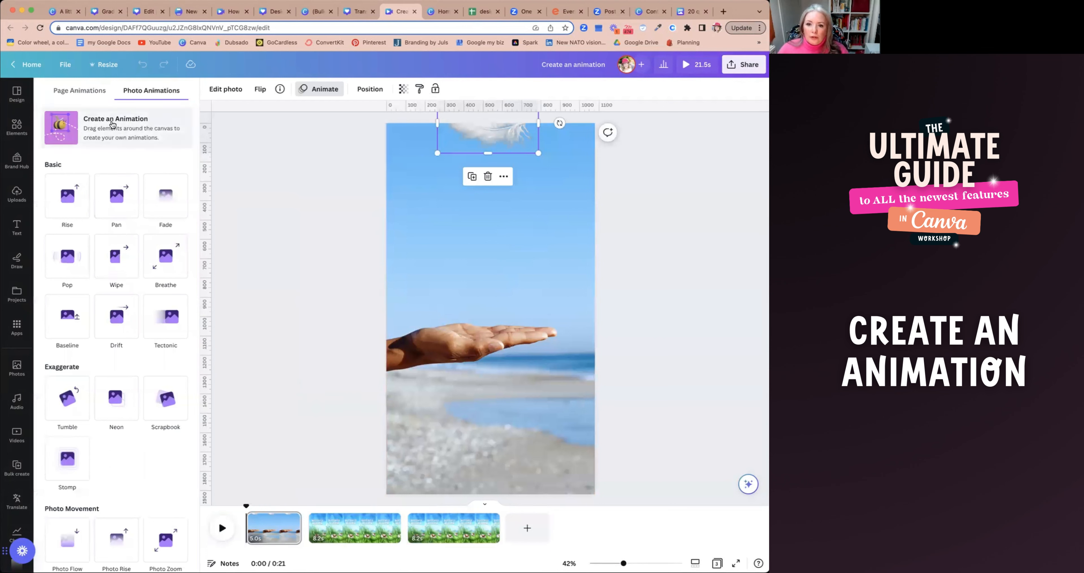
pyautogui.click(112, 124)
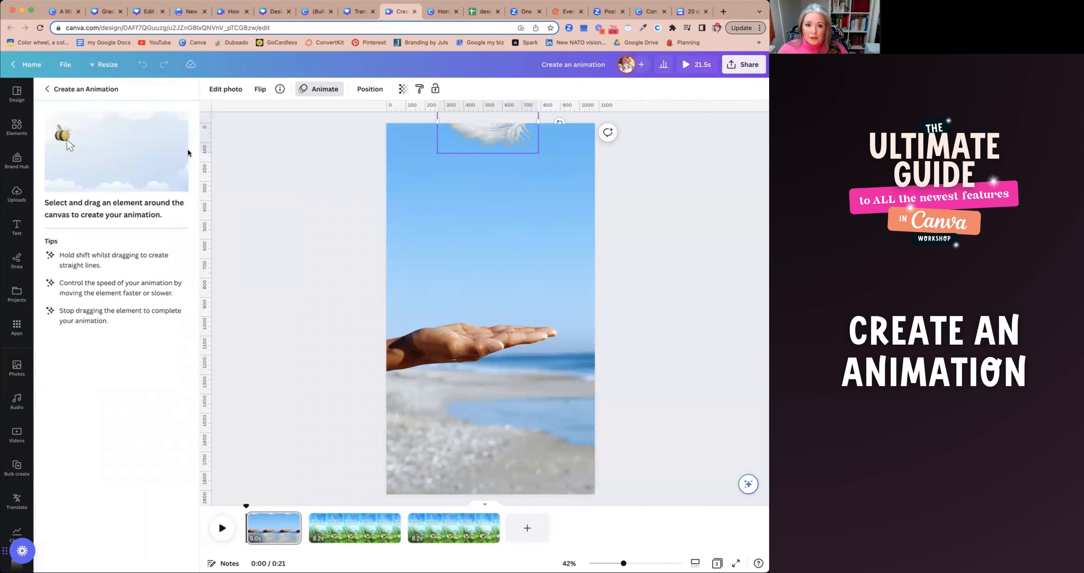
pyautogui.moveTo(476, 149)
pyautogui.mouseDown()
pyautogui.moveTo(440, 168)
pyautogui.moveTo(465, 185)
pyautogui.moveTo(550, 198)
pyautogui.moveTo(502, 235)
pyautogui.moveTo(433, 231)
pyautogui.moveTo(520, 273)
pyautogui.moveTo(550, 270)
pyautogui.moveTo(475, 322)
pyautogui.mouseUp()
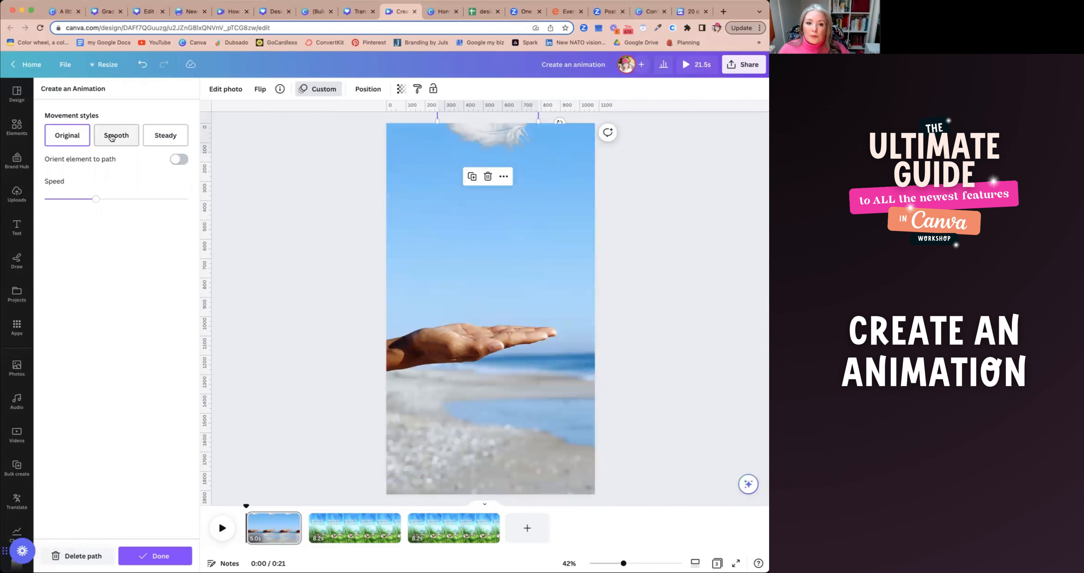
# Step: Slow down the feather's animation, try the Smooth movement style, and set the style to Steady
pyautogui.moveTo(96, 198); pyautogui.dragTo(64, 199)
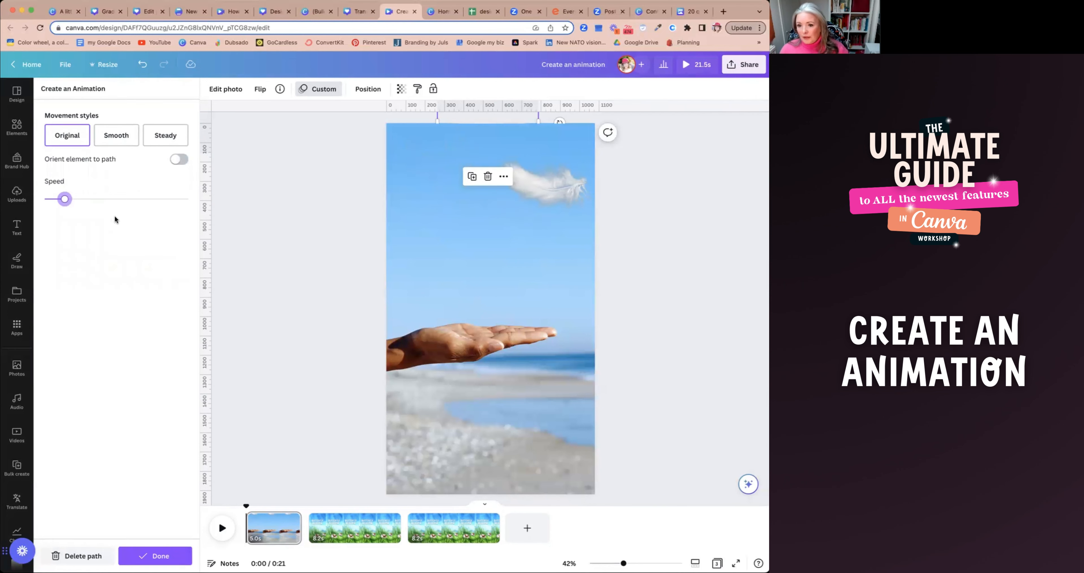
pyautogui.click(114, 134)
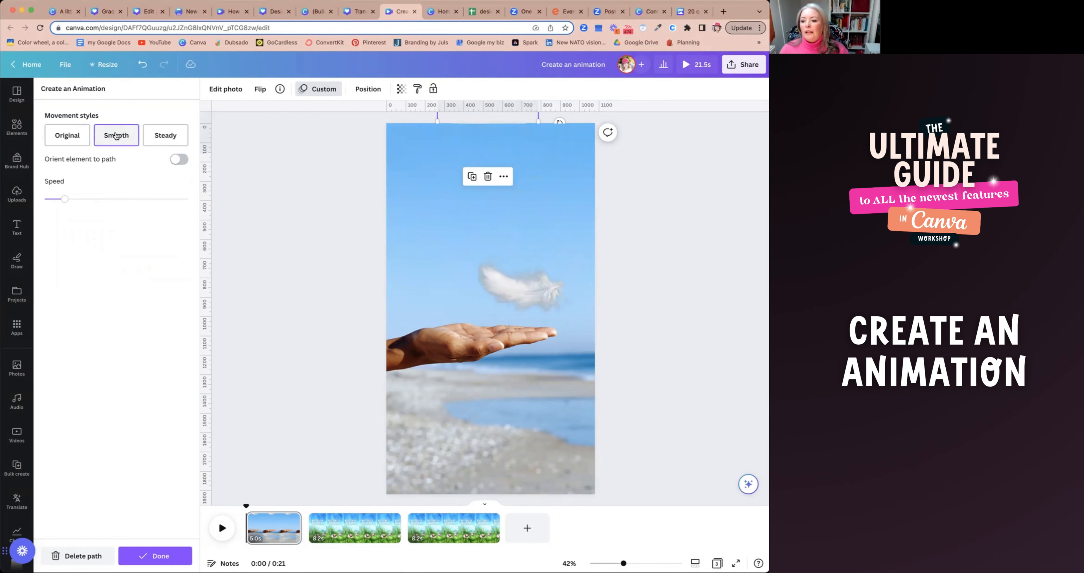
pyautogui.click(160, 134)
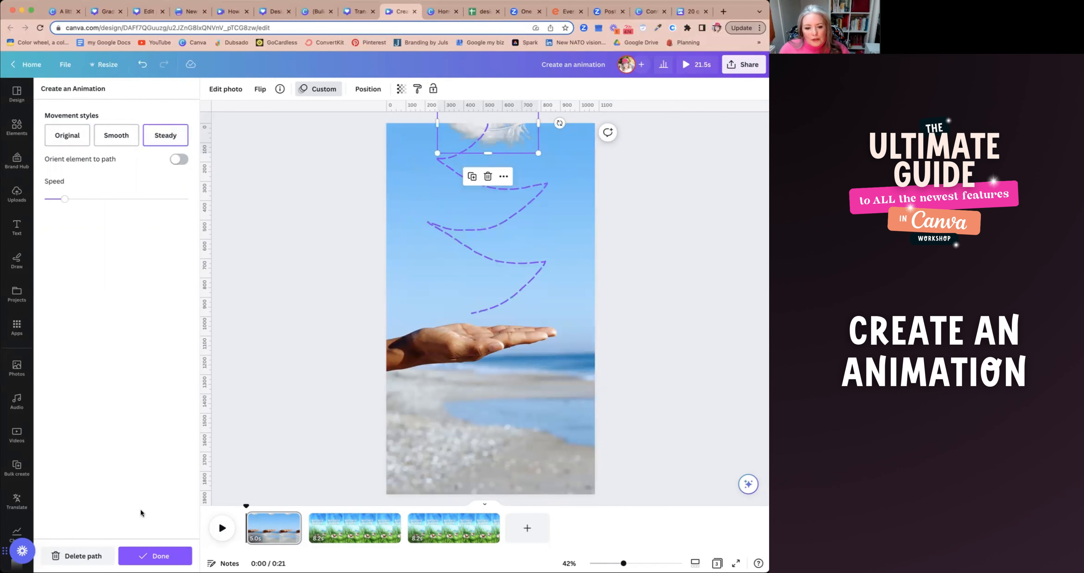
# Step: Finish editing the feather's animation, reopen its custom animation settings, and delete the zigzag path
pyautogui.click(158, 555)
pyautogui.click(230, 218)
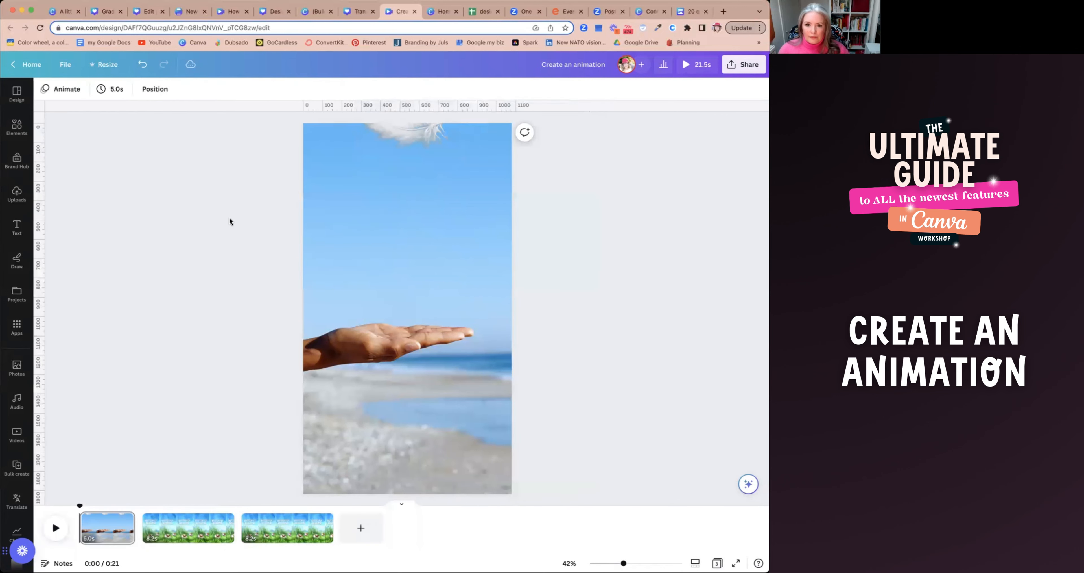
pyautogui.click(418, 140)
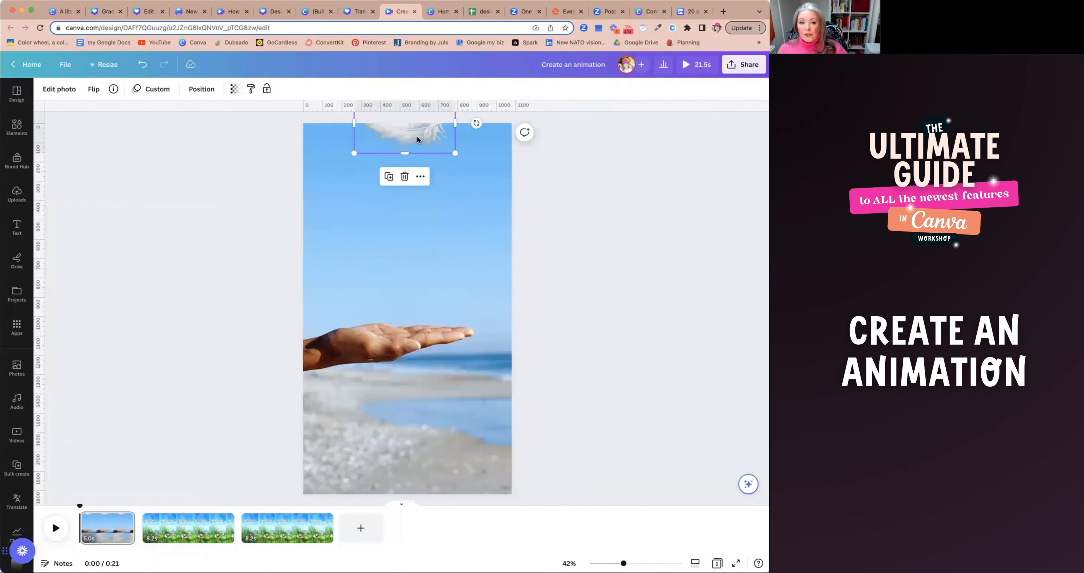
pyautogui.click(157, 89)
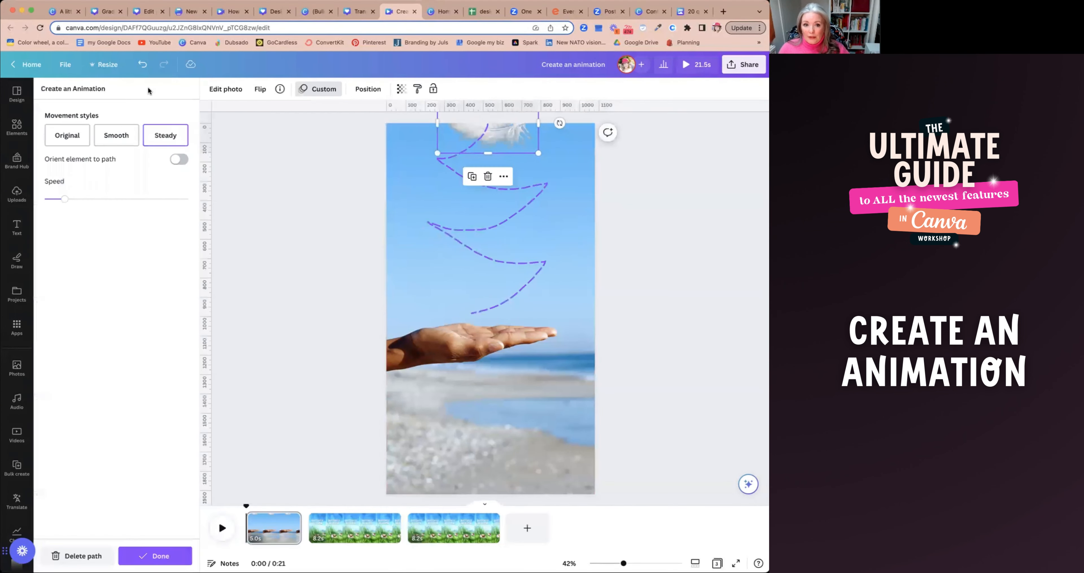
pyautogui.click(84, 554)
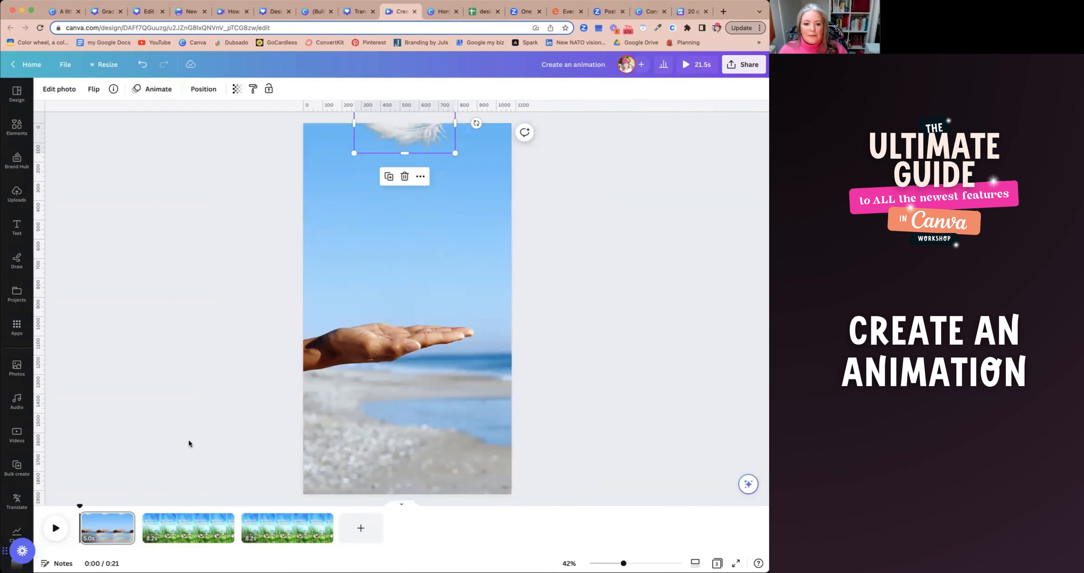
# Step: On the first Butterfly Meadow page, delete the blue butterfly's existing custom animation path
pyautogui.click(182, 521)
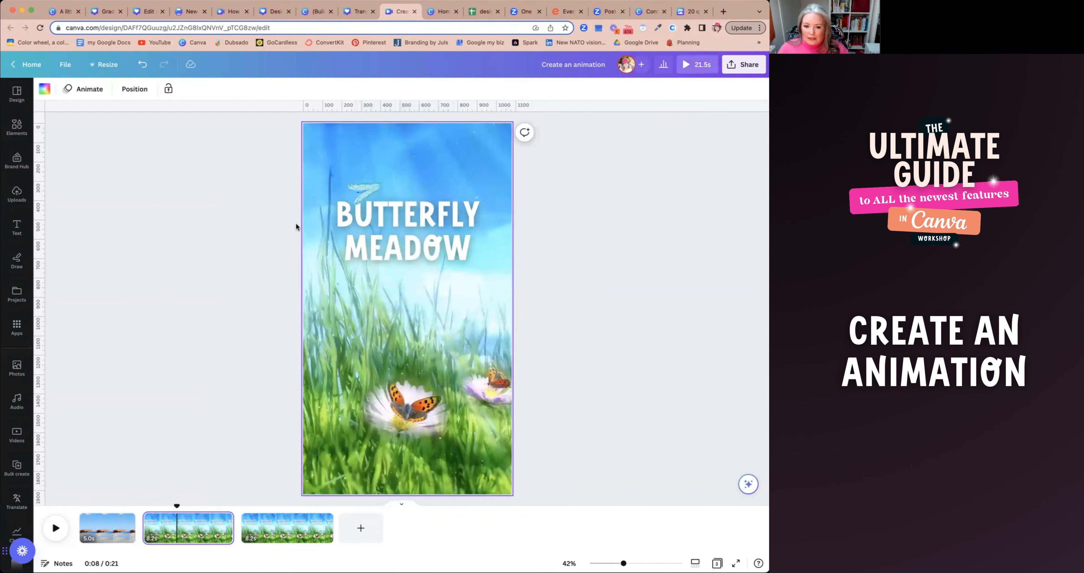
pyautogui.click(371, 189)
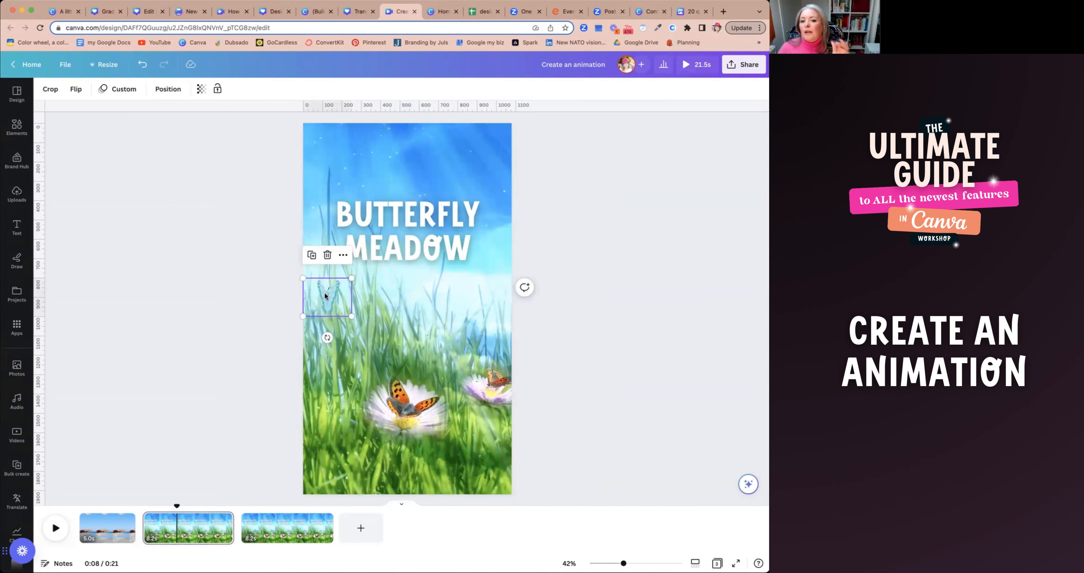
pyautogui.click(121, 90)
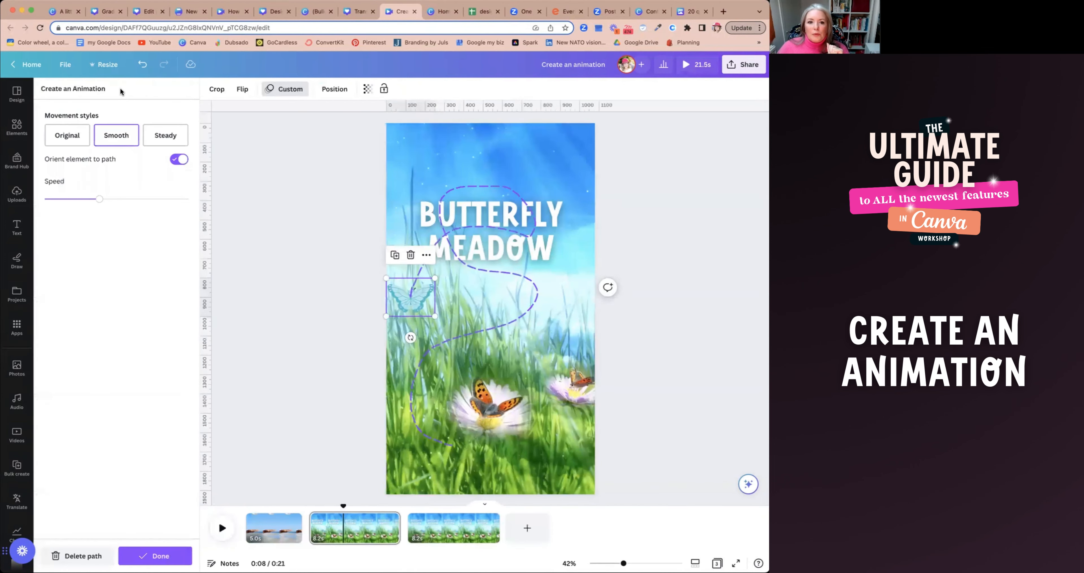
pyautogui.click(80, 555)
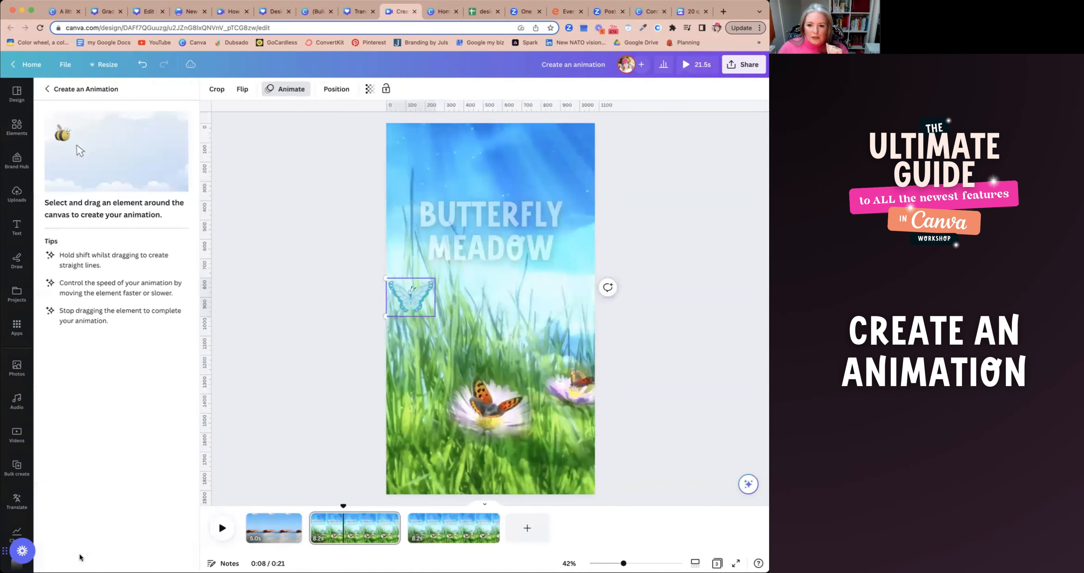
# Step: Create a new animation path for the blue butterfly, looping from the left edge around the title and down to the large flower
pyautogui.click(389, 294)
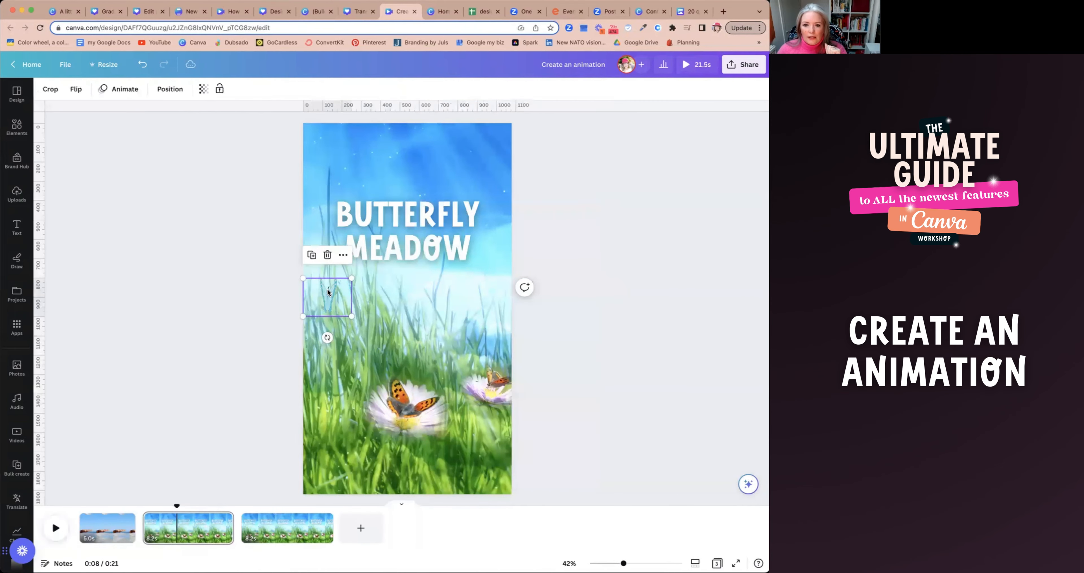
pyautogui.click(125, 89)
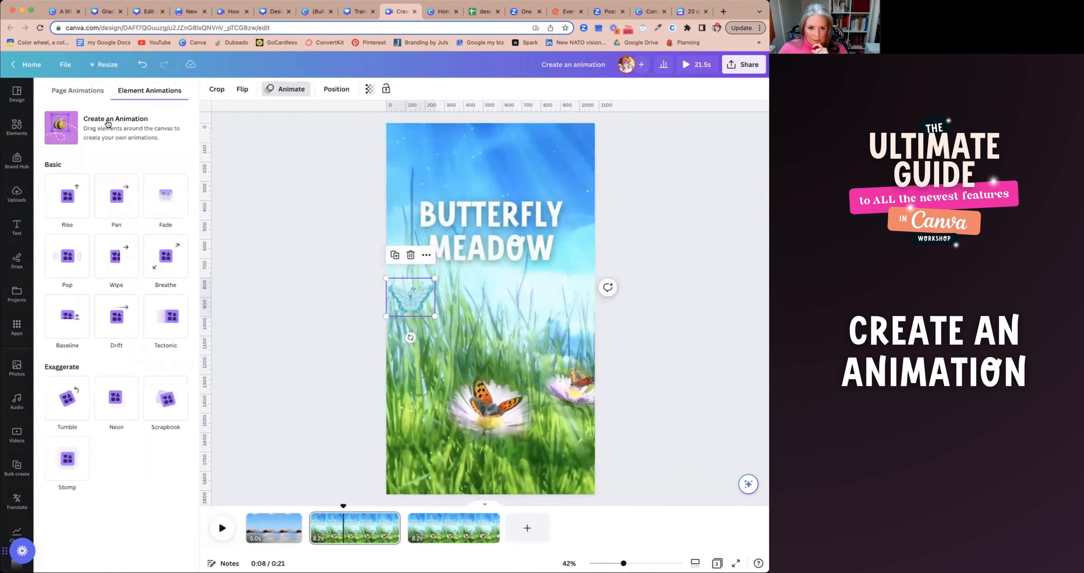
pyautogui.click(108, 123)
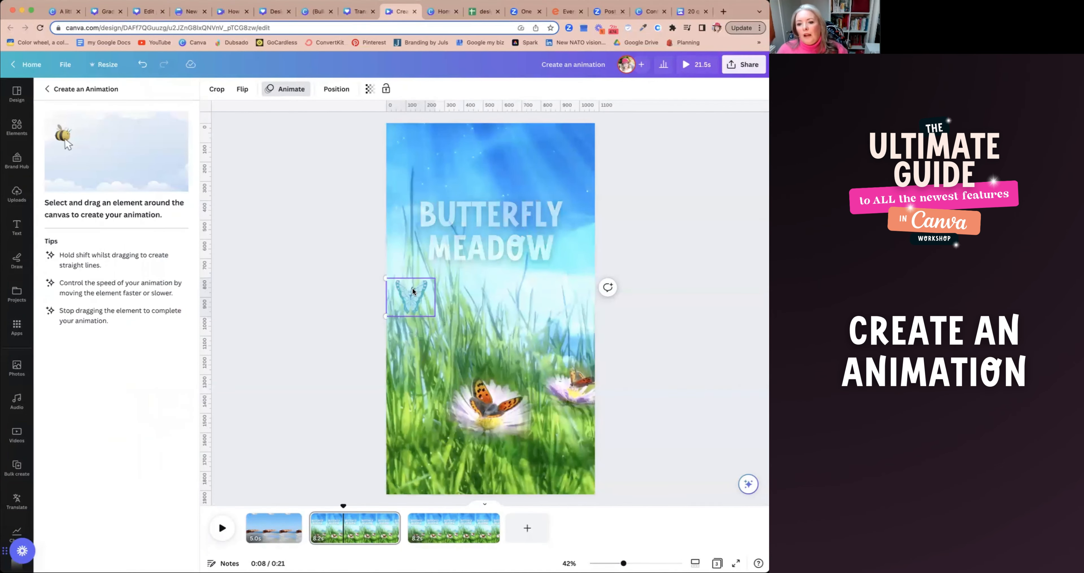
pyautogui.moveTo(412, 290)
pyautogui.mouseDown()
pyautogui.moveTo(466, 240)
pyautogui.moveTo(531, 233)
pyautogui.moveTo(506, 196)
pyautogui.moveTo(449, 195)
pyautogui.moveTo(537, 219)
pyautogui.moveTo(548, 258)
pyautogui.moveTo(451, 341)
pyautogui.moveTo(441, 387)
pyautogui.moveTo(464, 430)
pyautogui.mouseUp()
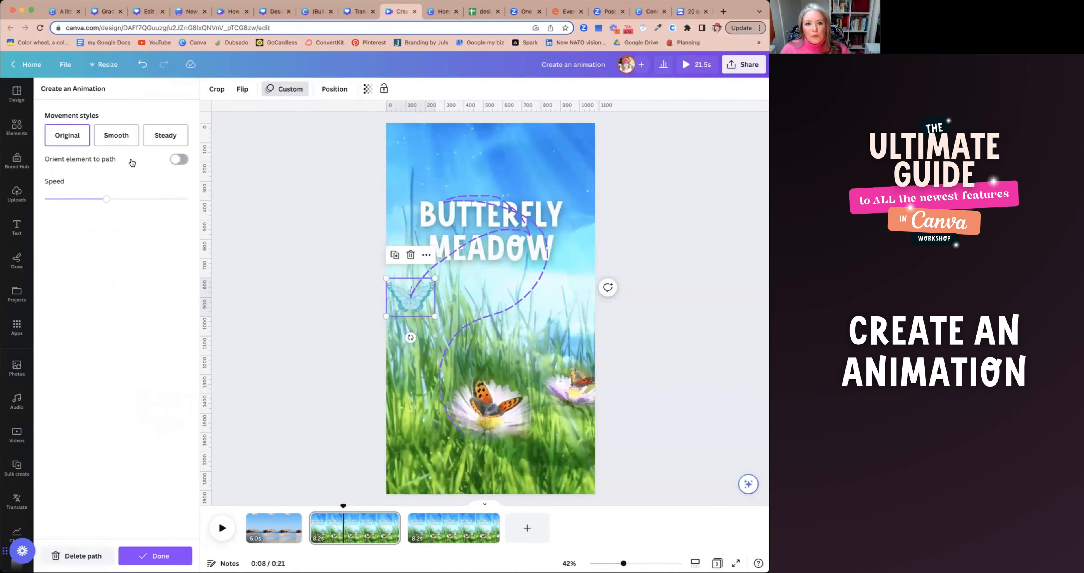
# Step: Orient the butterfly to its path, finish the animation, and play it back from near the start of the page
pyautogui.click(174, 161)
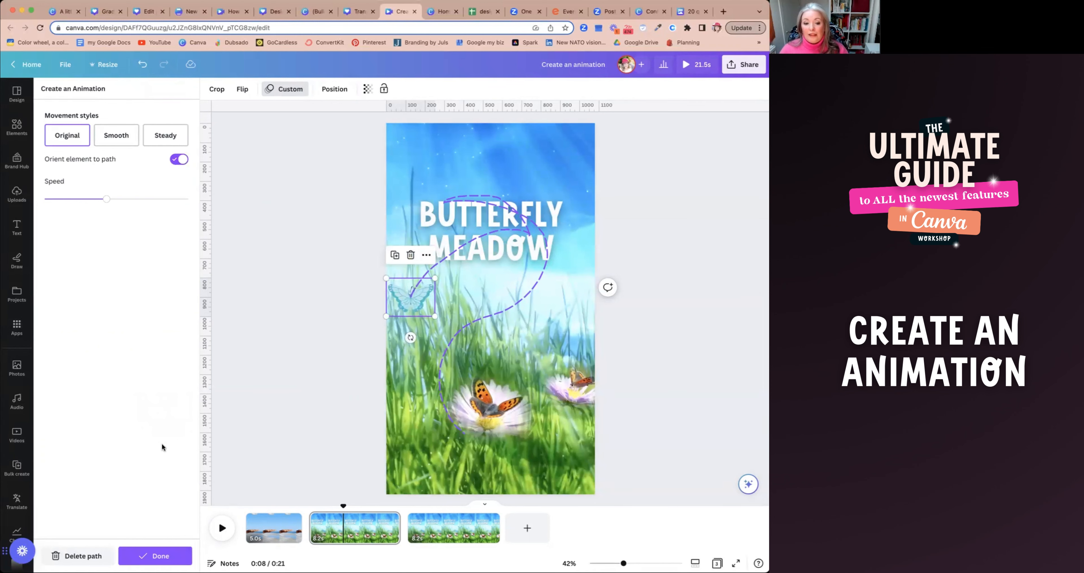
pyautogui.click(155, 555)
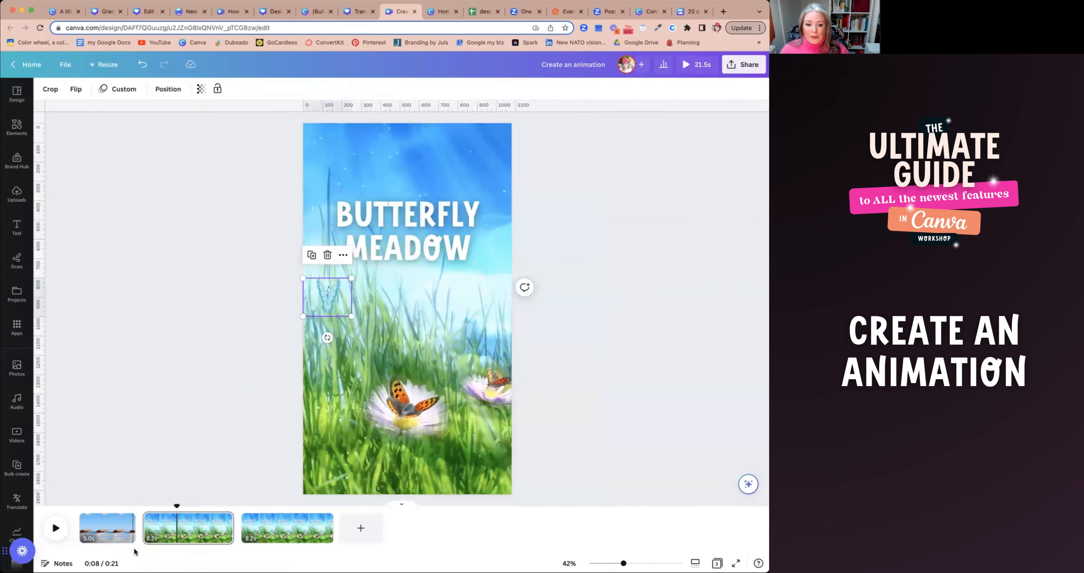
pyautogui.moveTo(176, 505); pyautogui.dragTo(149, 506)
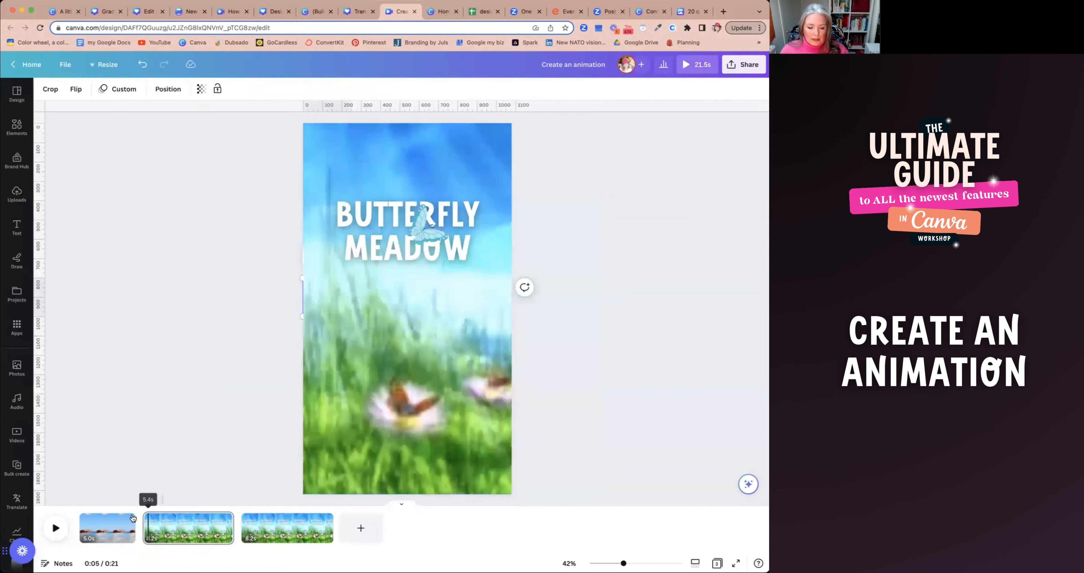
pyautogui.click(56, 527)
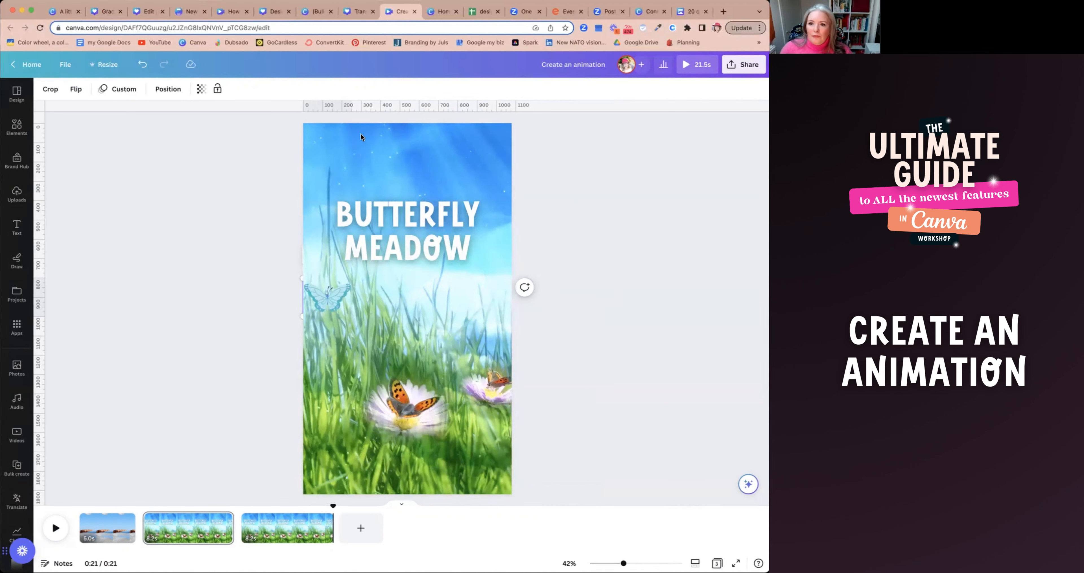
# Step: Switch to the Canva home page and try out the Magic Presentation feature in a new presentation
pyautogui.click(445, 13)
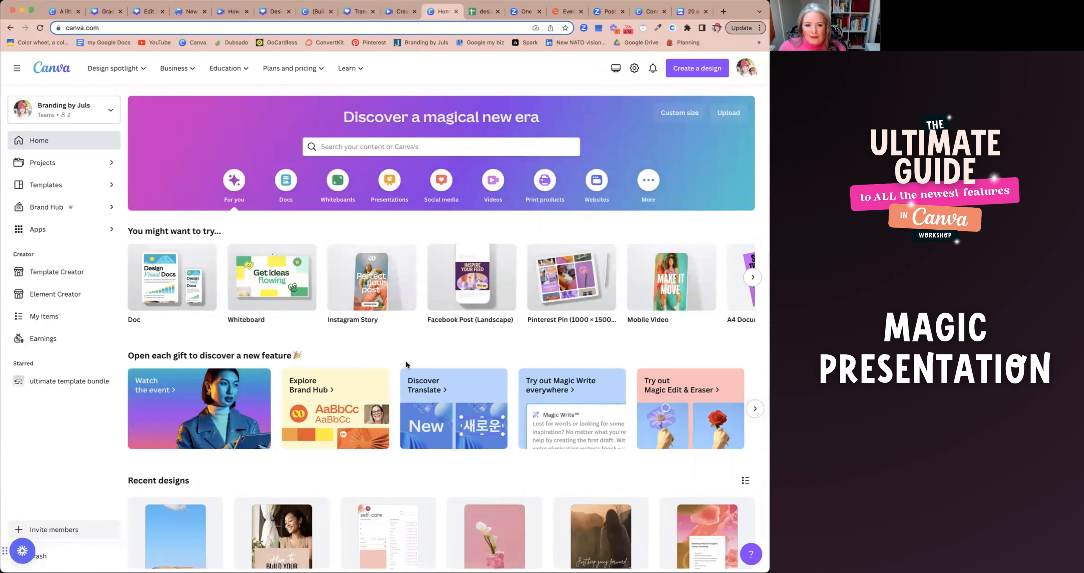
pyautogui.hscroll(5, 407, 398)
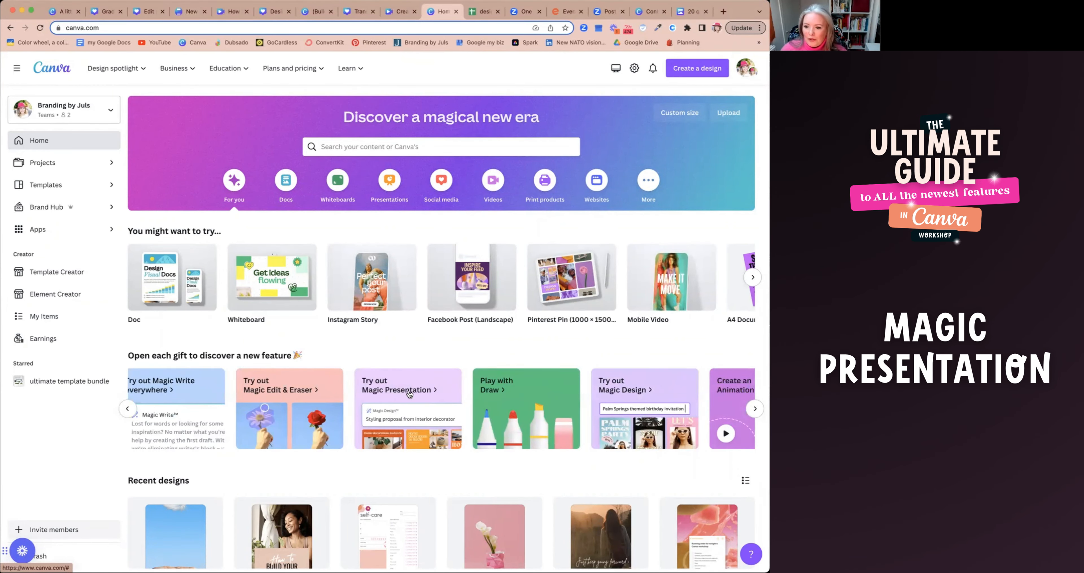
pyautogui.click(407, 389)
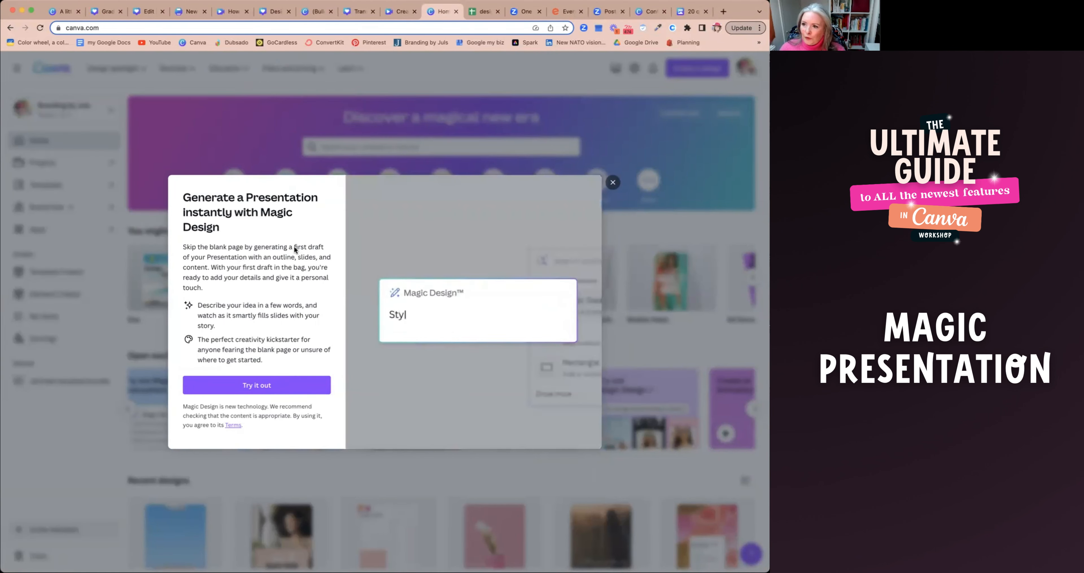
pyautogui.click(279, 383)
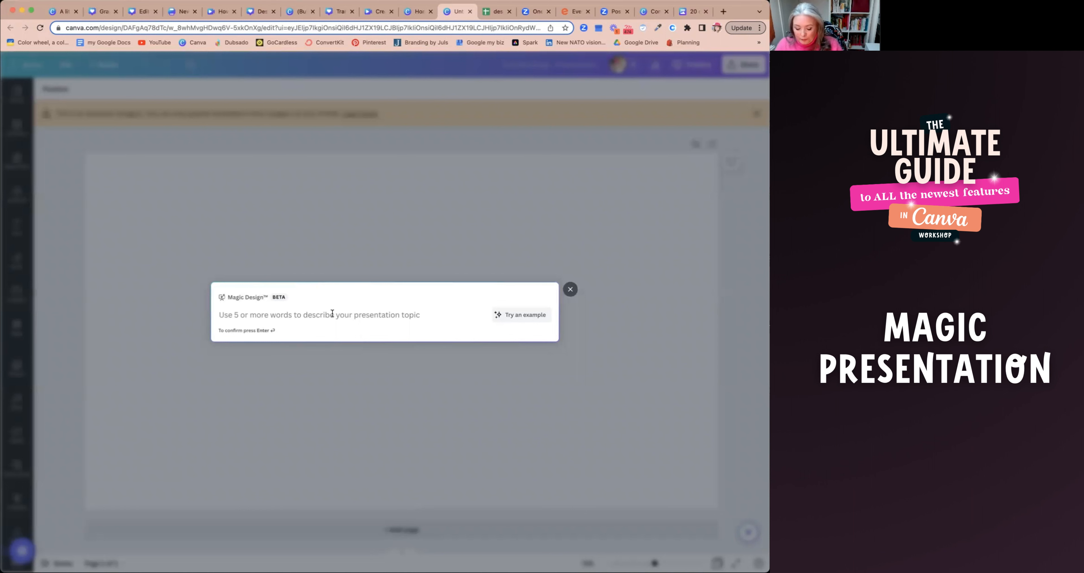
# Step: Generate a presentation with Magic Design from the prompt "Create a marketing plan for a coffee shop"
pyautogui.write('c')
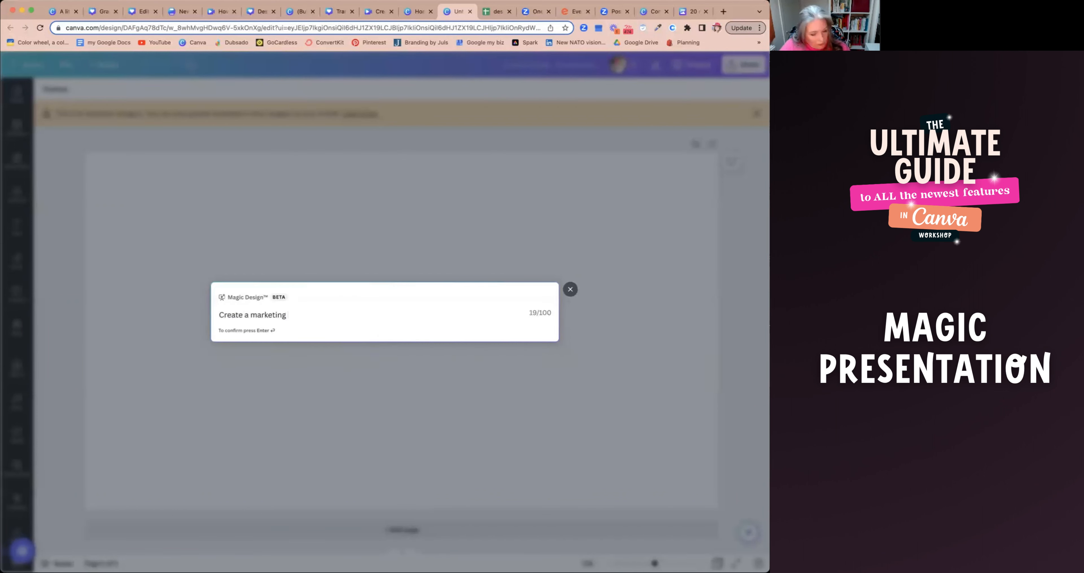
pyautogui.write('plan for a coffee shop')
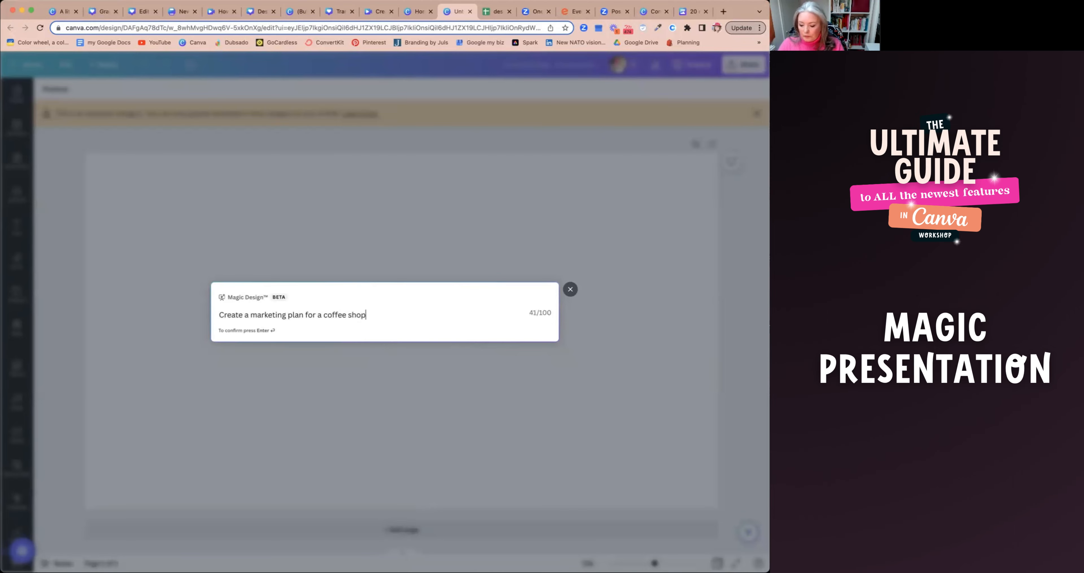
pyautogui.press('Return')
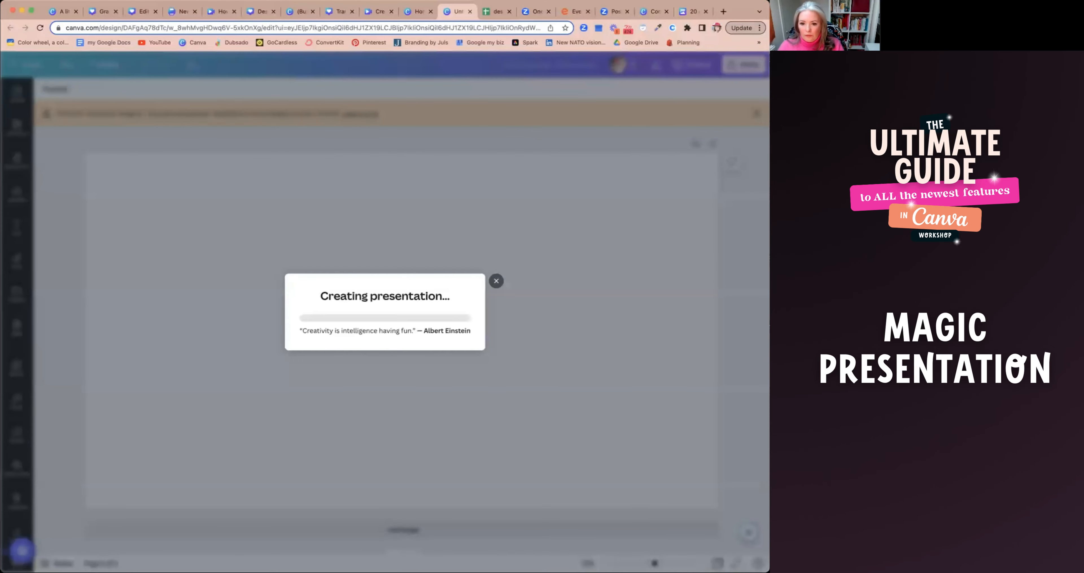
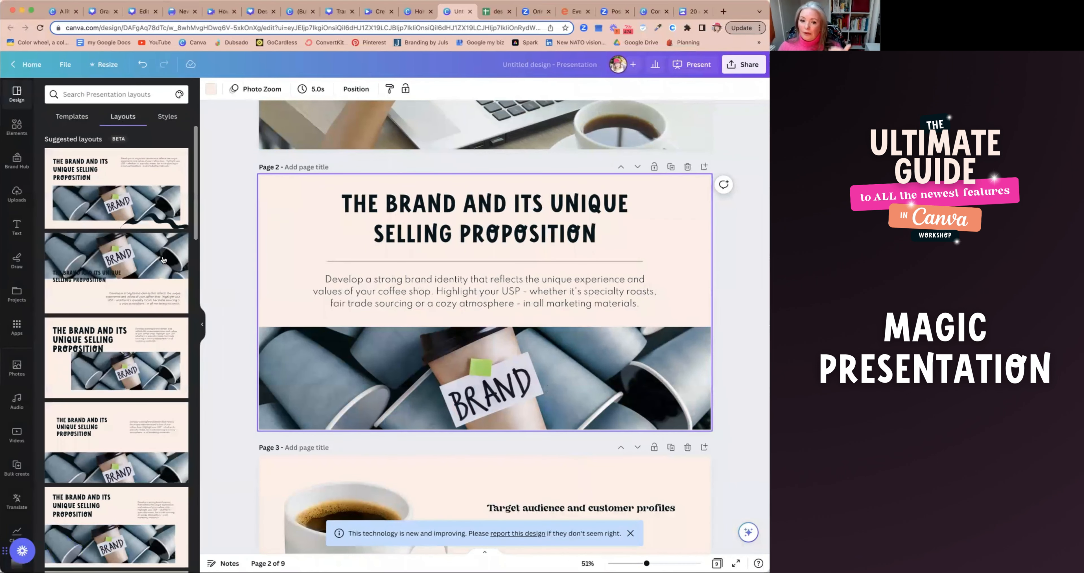
# Step: Apply the suggested layout with a taupe panel behind the heading and two side-by-side images to page 2
pyautogui.scroll(-10, 132, 288)
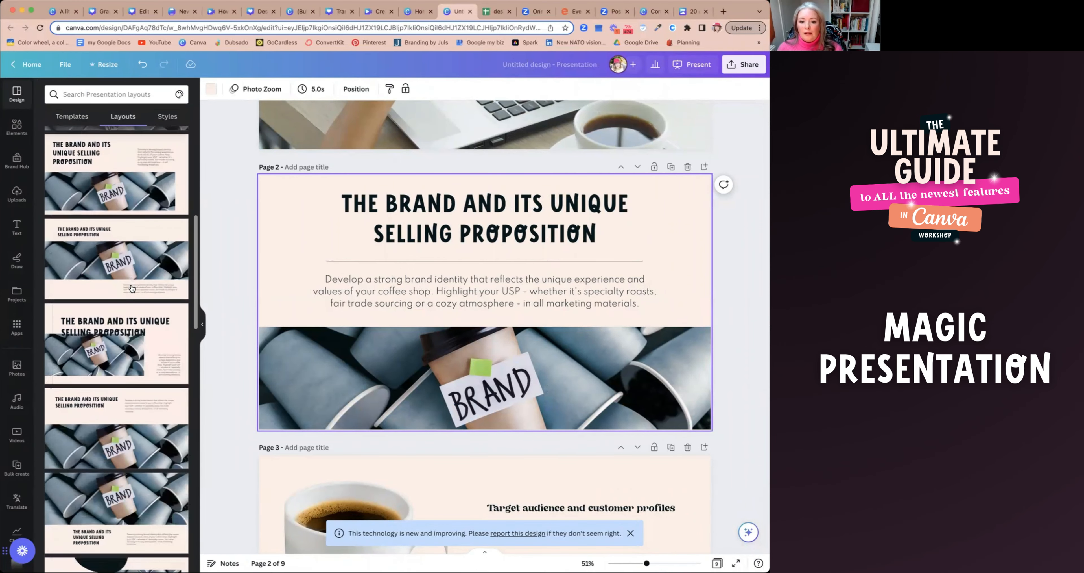
pyautogui.scroll(-10, 132, 288)
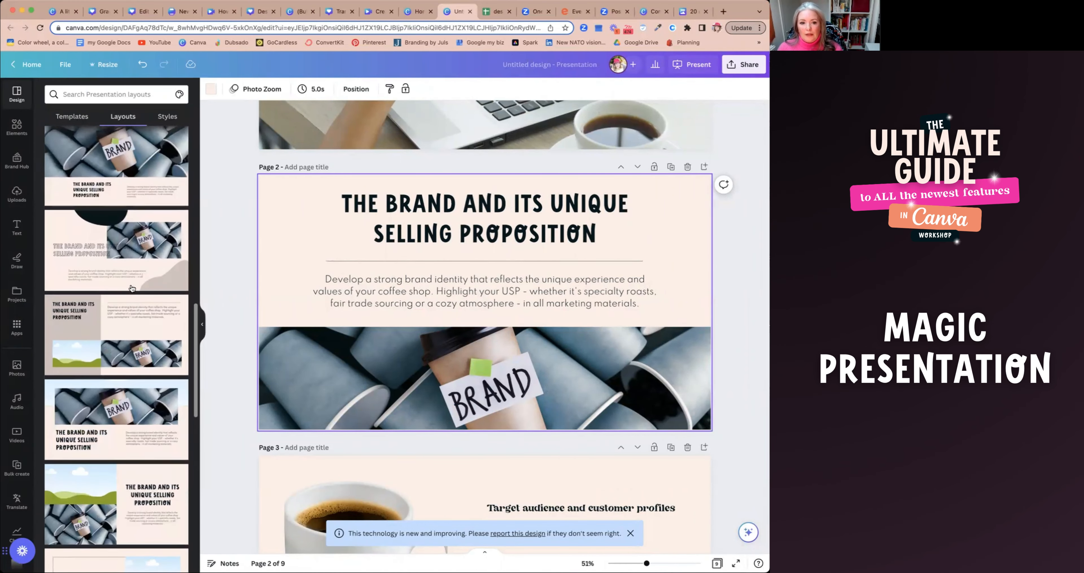
pyautogui.click(109, 312)
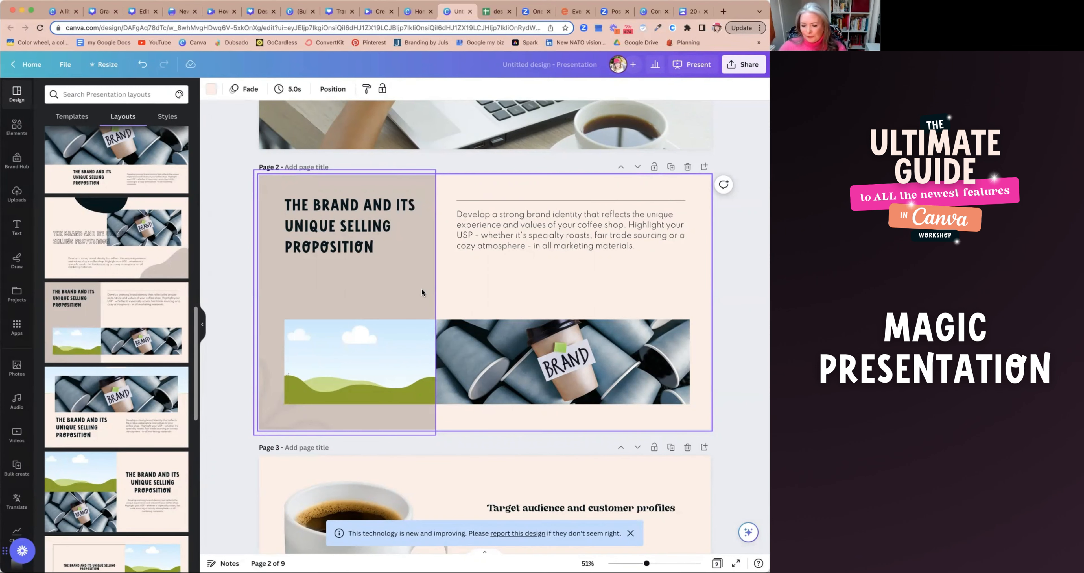
# Step: Try several suggested layouts on page 3 and apply the one with the mug over a landscape image beside the text
pyautogui.scroll(-6, 422, 289)
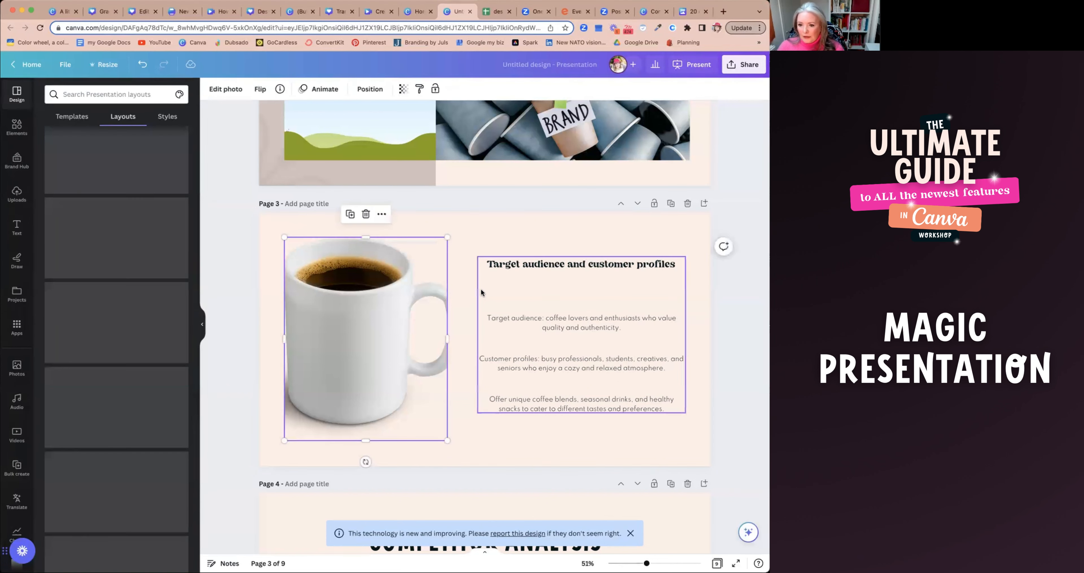
pyautogui.click(486, 288)
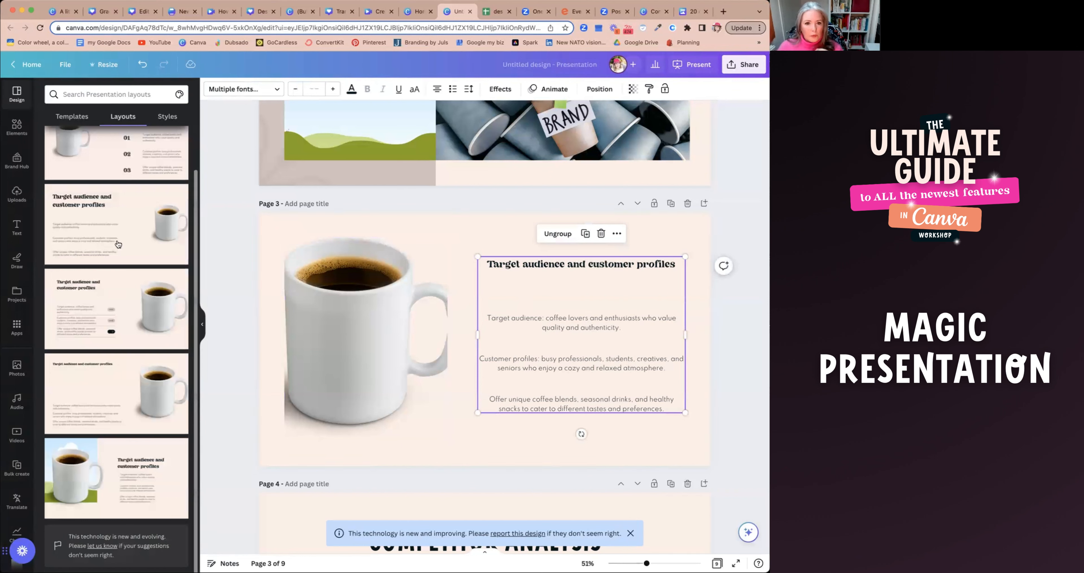
pyautogui.click(76, 241)
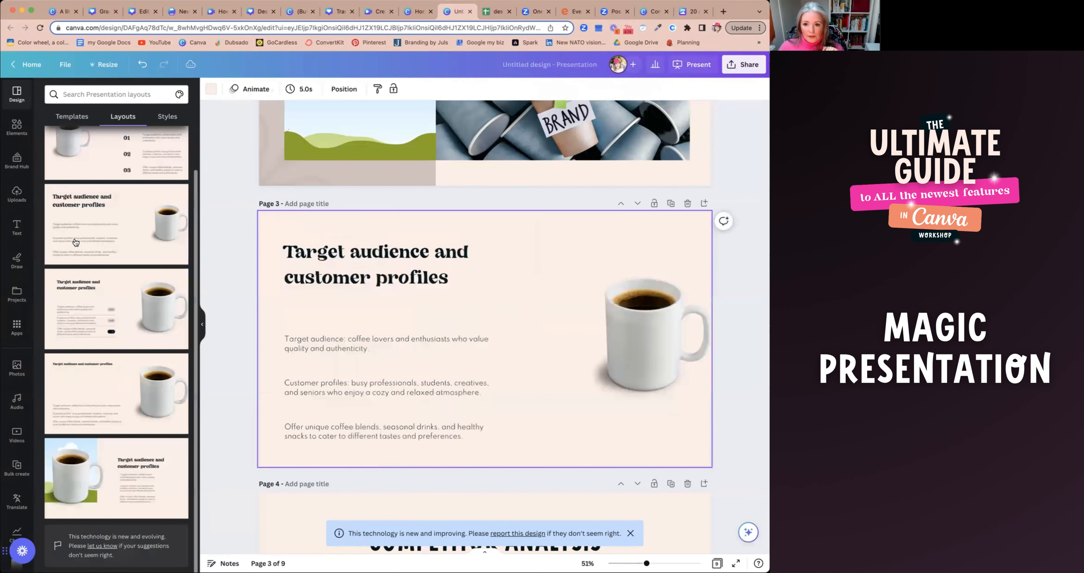
pyautogui.click(74, 326)
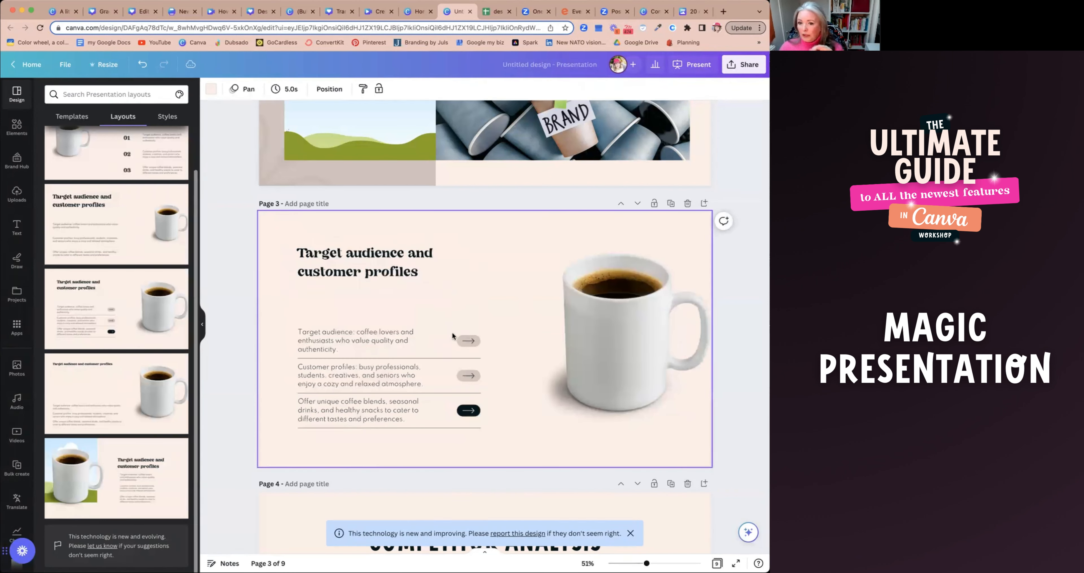
pyautogui.click(145, 464)
pyautogui.click(543, 333)
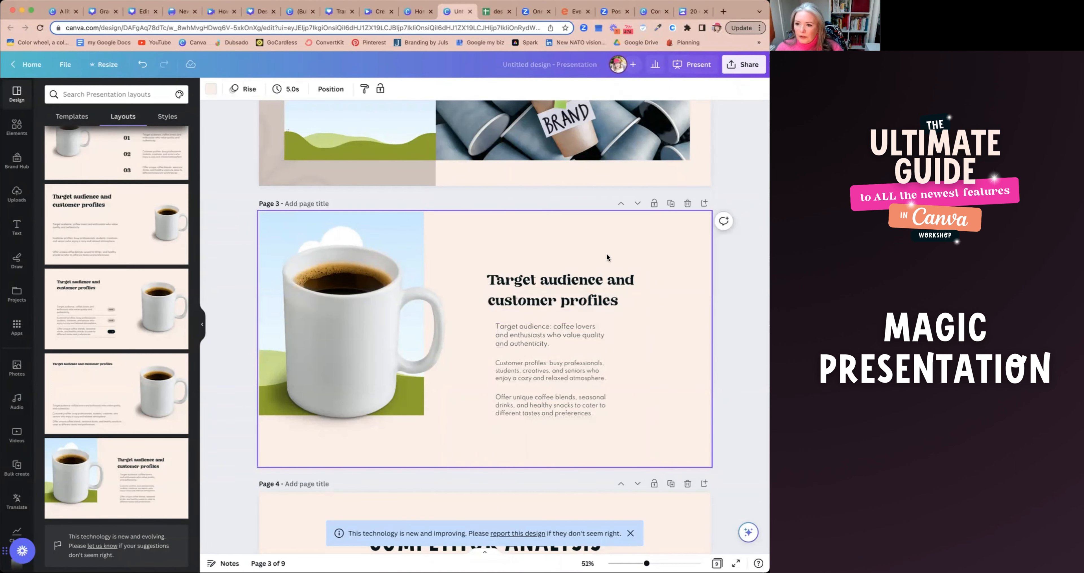
# Step: Look through the generated pages 4 to 6 and check the Canva Assistant suggestions for the body text on page 6
pyautogui.scroll(-2, 607, 254)
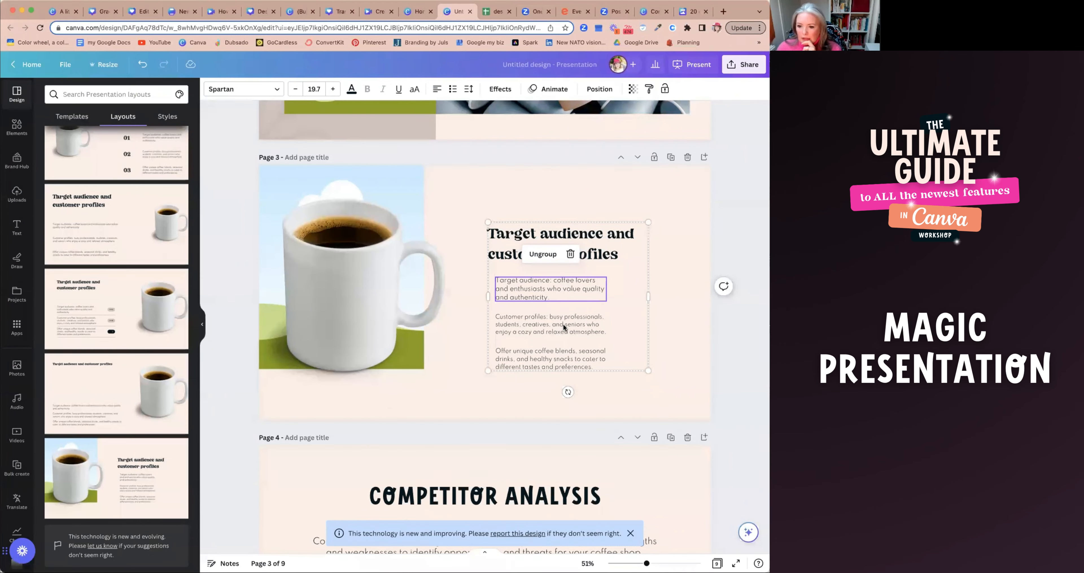
pyautogui.scroll(-15, 564, 323)
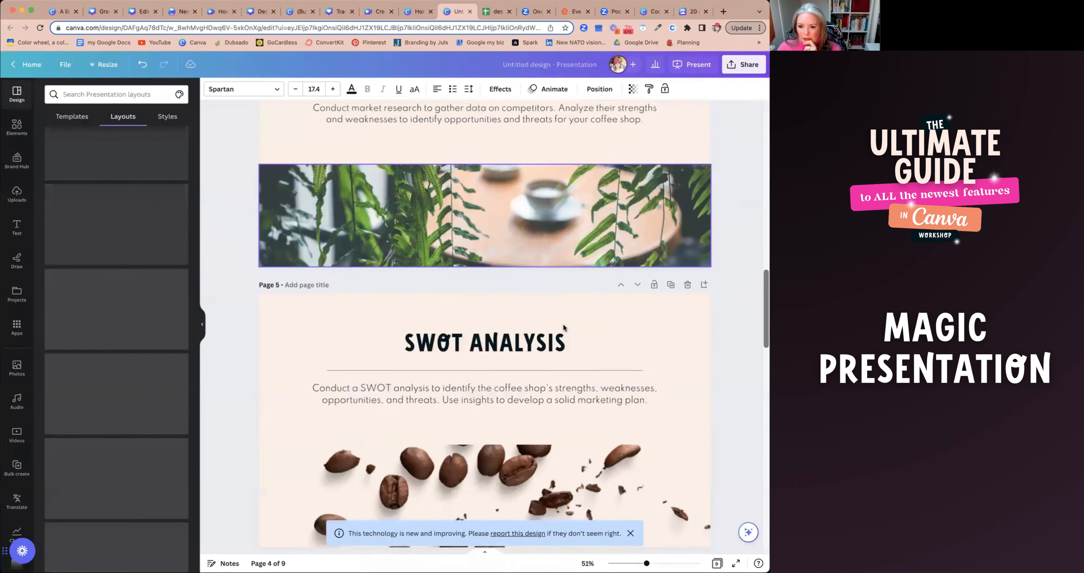
pyautogui.scroll(-4, 563, 324)
pyautogui.scroll(-6, 553, 295)
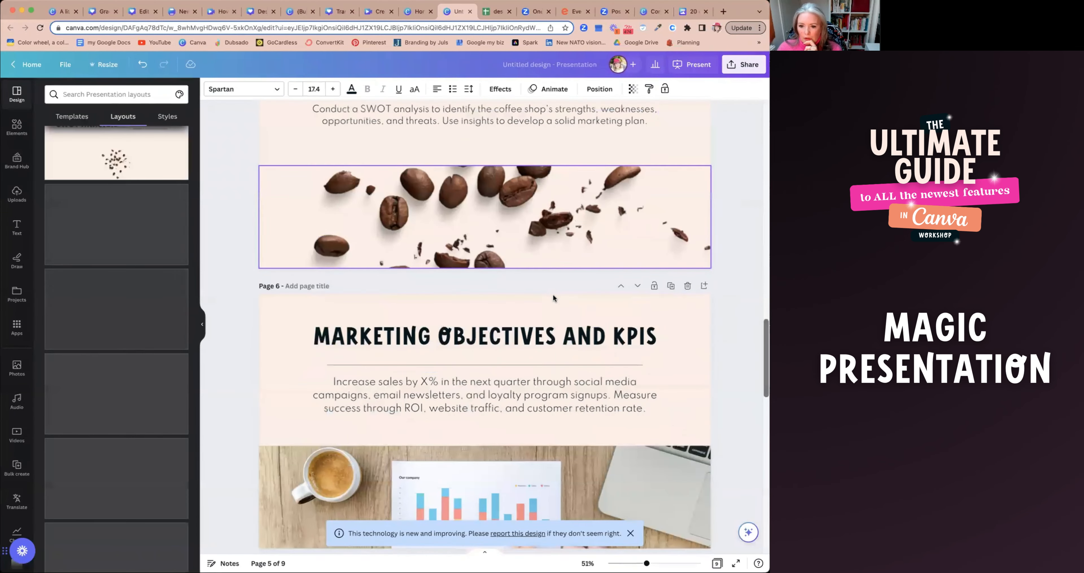
pyautogui.click(524, 398)
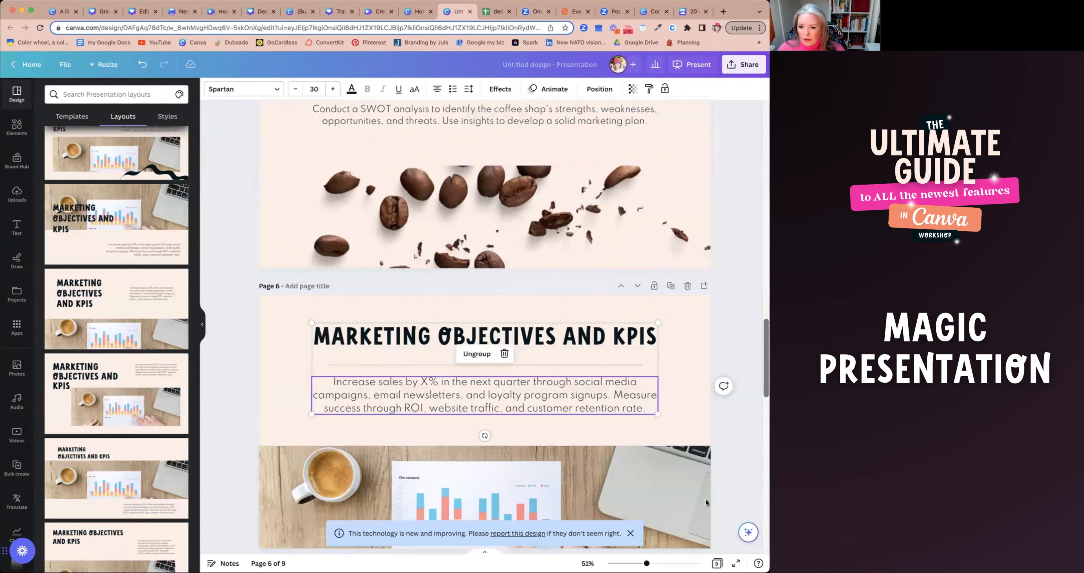
pyautogui.click(747, 532)
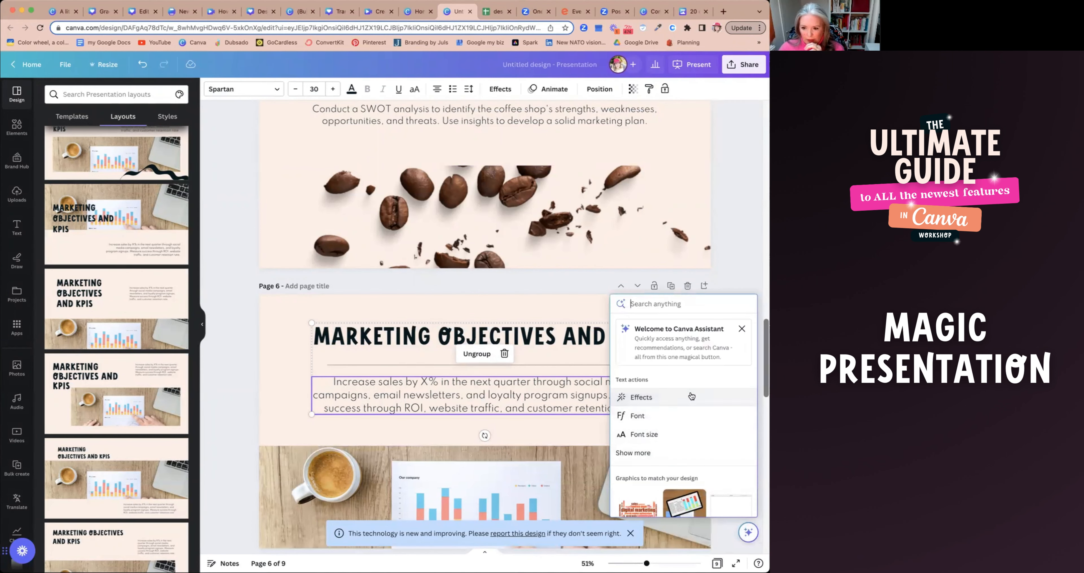
pyautogui.scroll(-5, 690, 401)
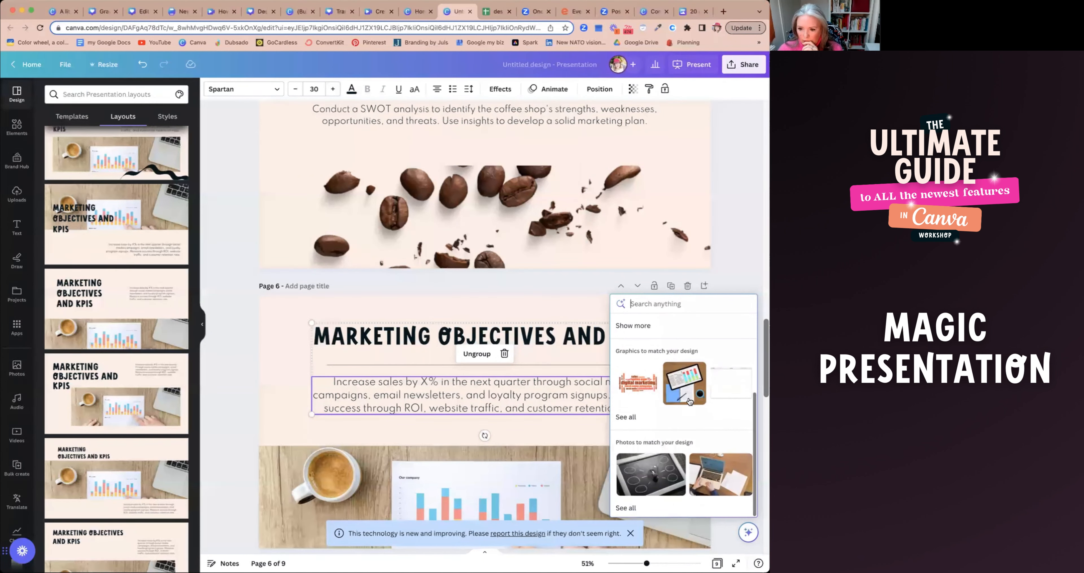
pyautogui.click(538, 402)
pyautogui.click(747, 532)
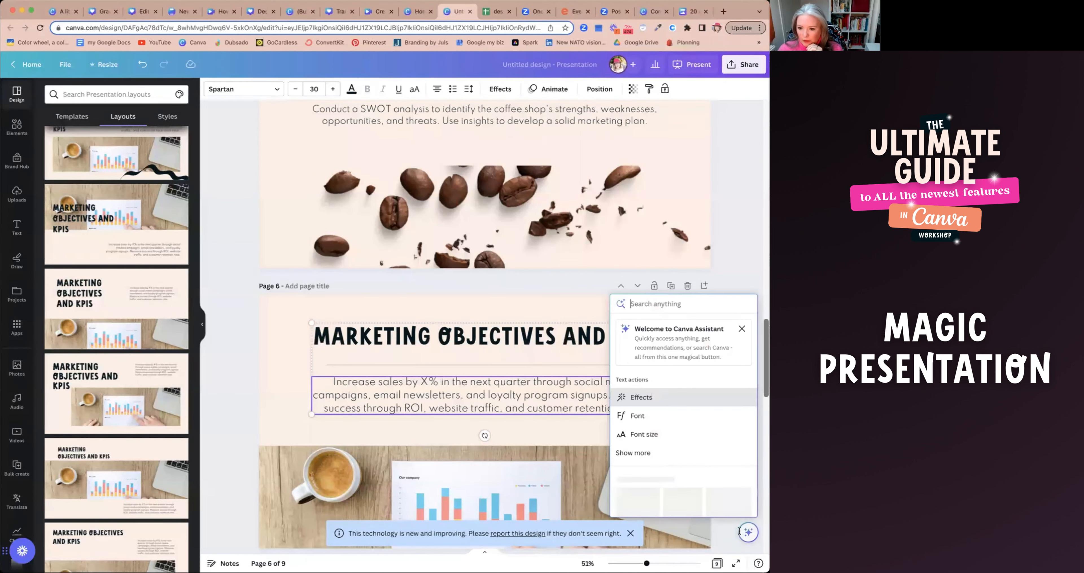
pyautogui.press('Escape')
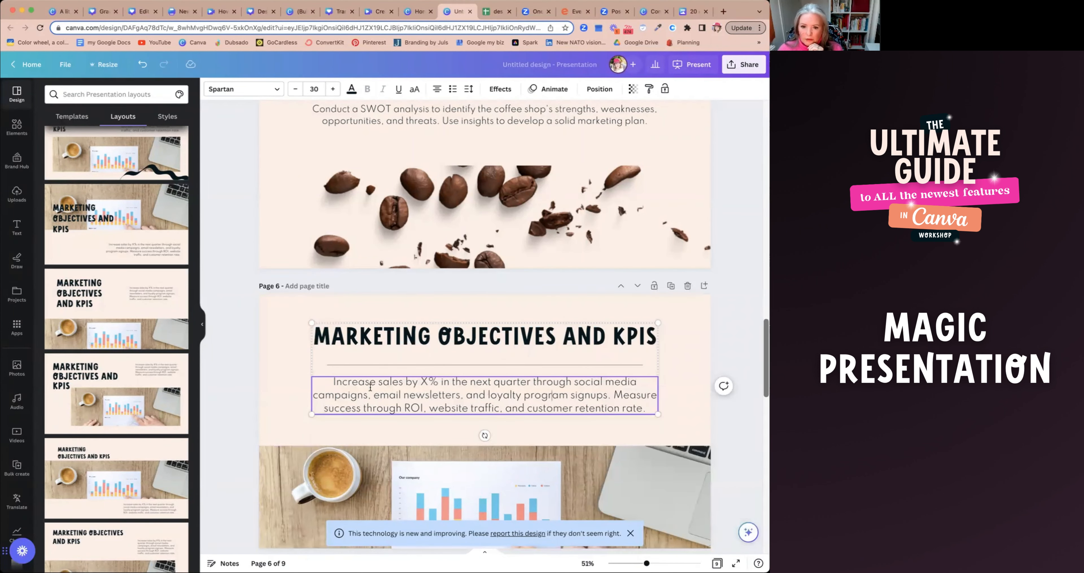
# Step: Select the whole body paragraph under Marketing Objectives and KPIs and check its context options for text rewriting
pyautogui.click(249, 382)
pyautogui.click(377, 394)
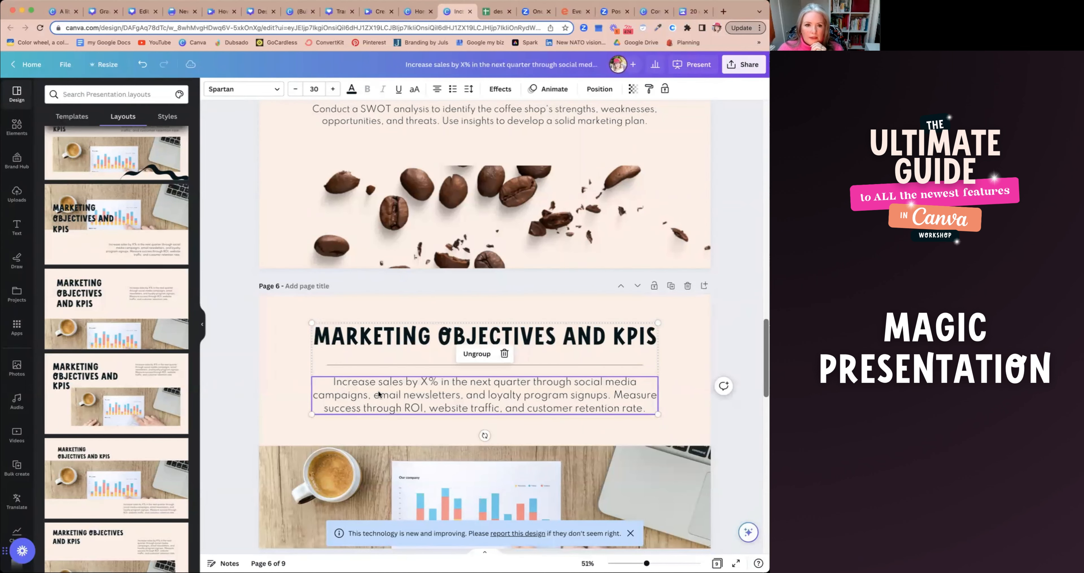
pyautogui.moveTo(330, 380); pyautogui.dragTo(641, 415)
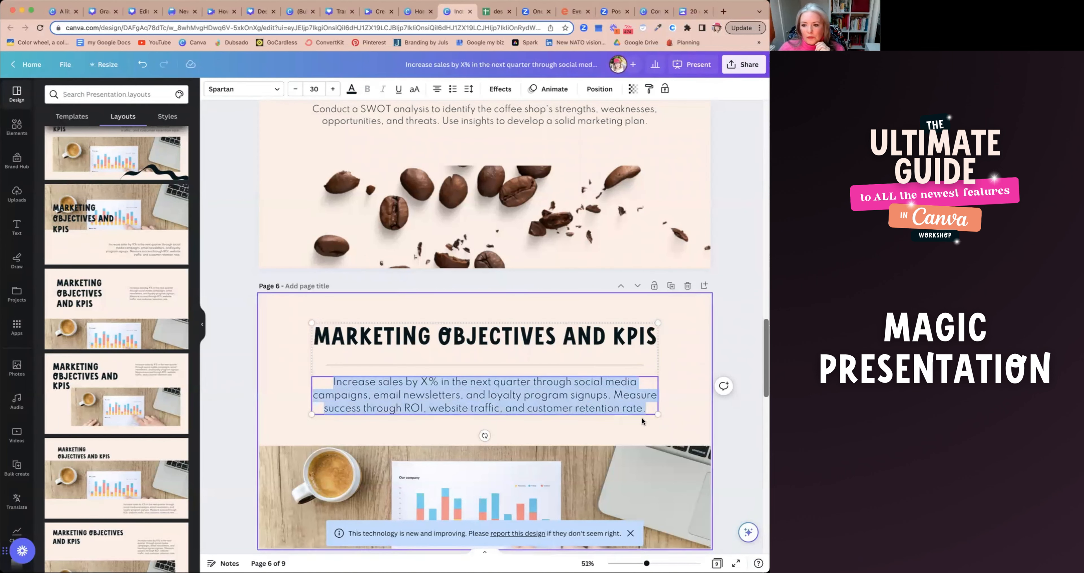
pyautogui.rightClick(604, 399)
pyautogui.press('Escape')
pyautogui.rightClick(537, 395)
pyautogui.press('Escape')
pyautogui.click(520, 395)
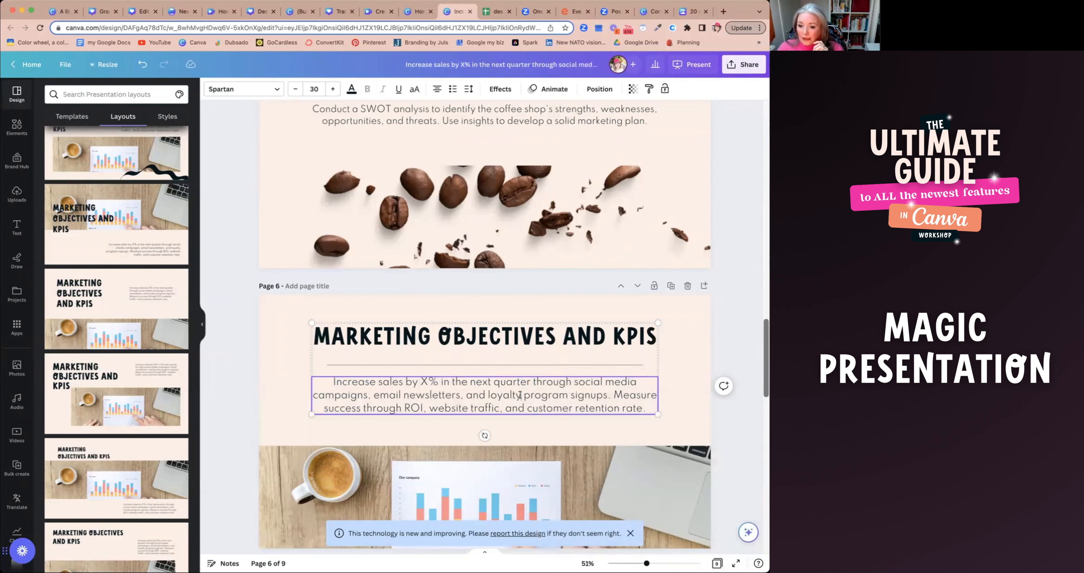
# Step: Examine the full list of Canva Assistant text actions for the grouped paragraph on page 6
pyautogui.click(747, 531)
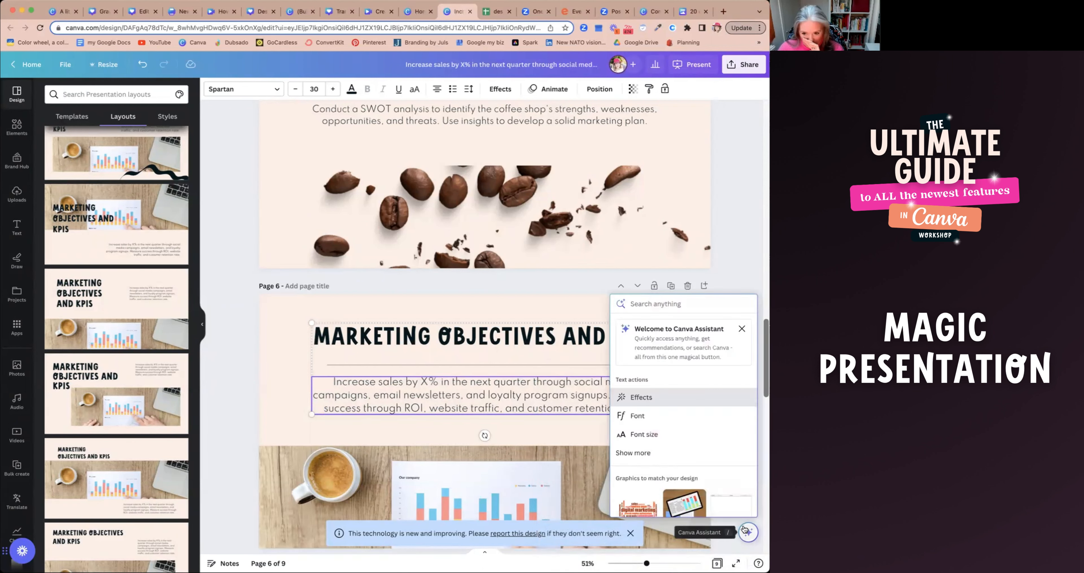
pyautogui.click(638, 452)
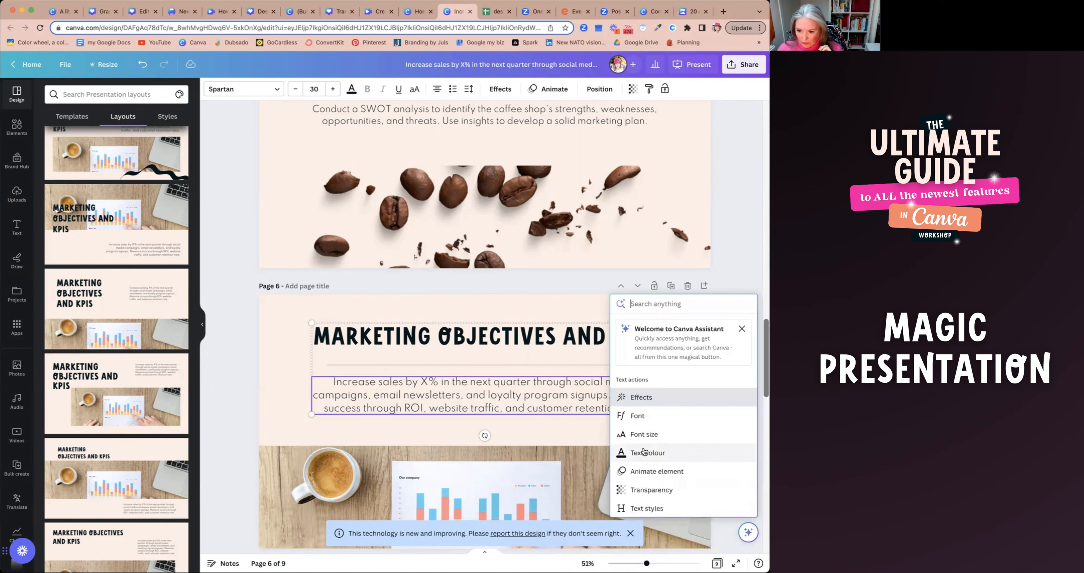
pyautogui.scroll(-3, 656, 447)
pyautogui.scroll(-5, 655, 448)
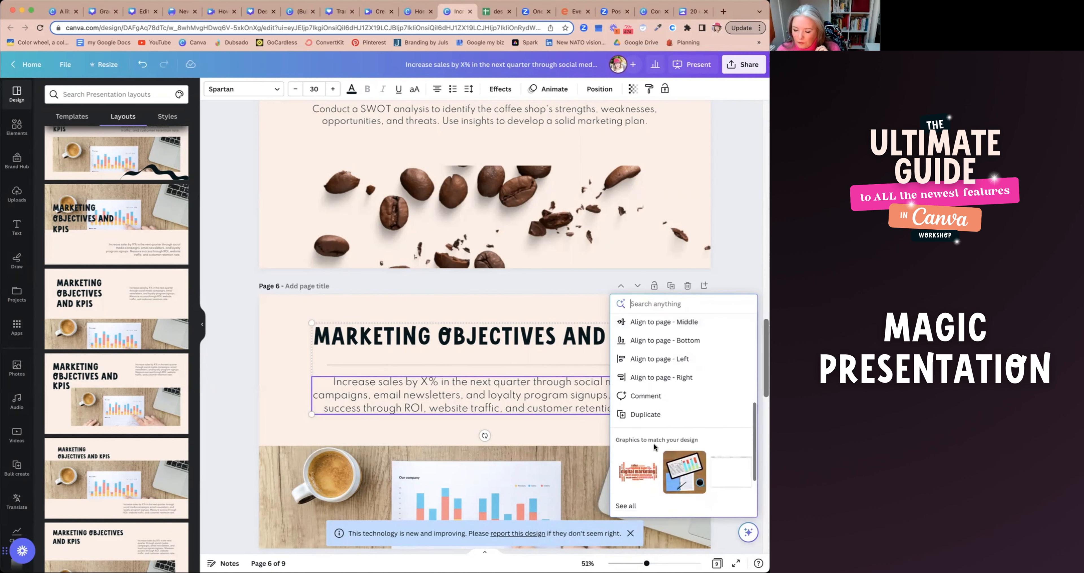
pyautogui.scroll(8, 655, 446)
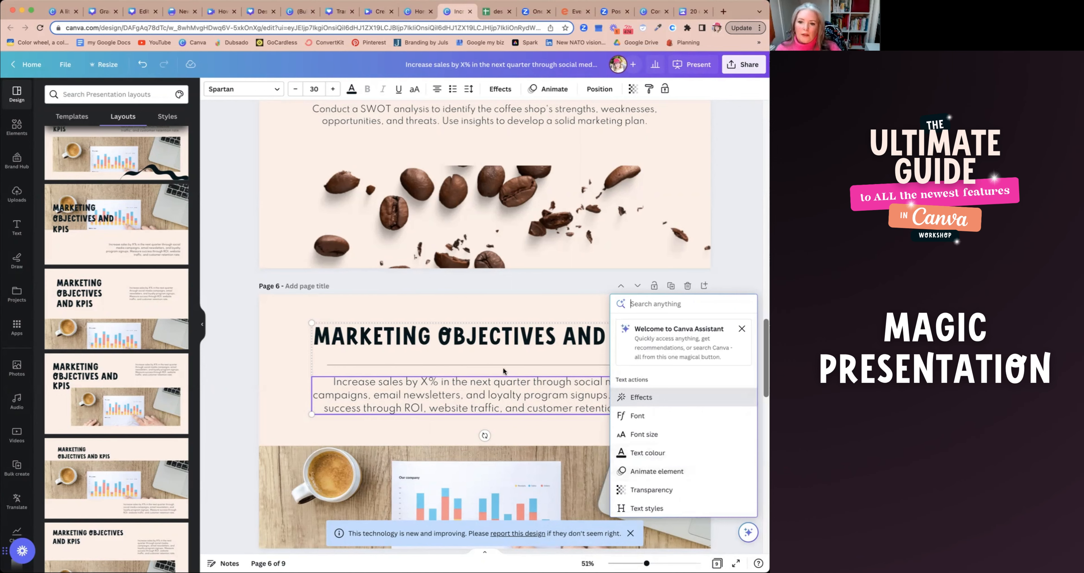
pyautogui.click(285, 376)
# Step: Expand the brand identity paragraph on page 2 with Magic Write's Expand text option
pyautogui.scroll(5, 380, 326)
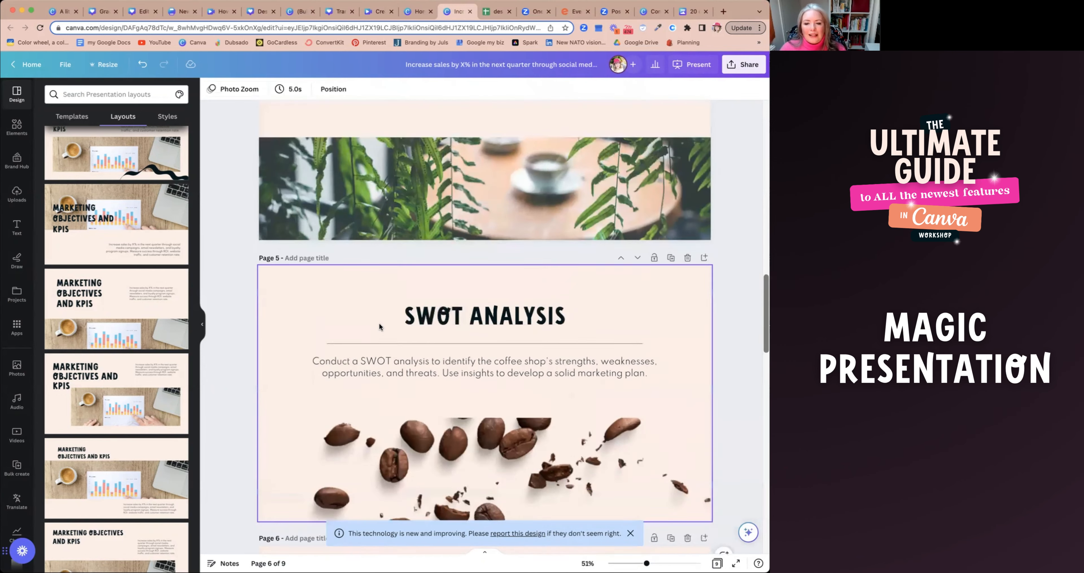
pyautogui.scroll(10, 380, 322)
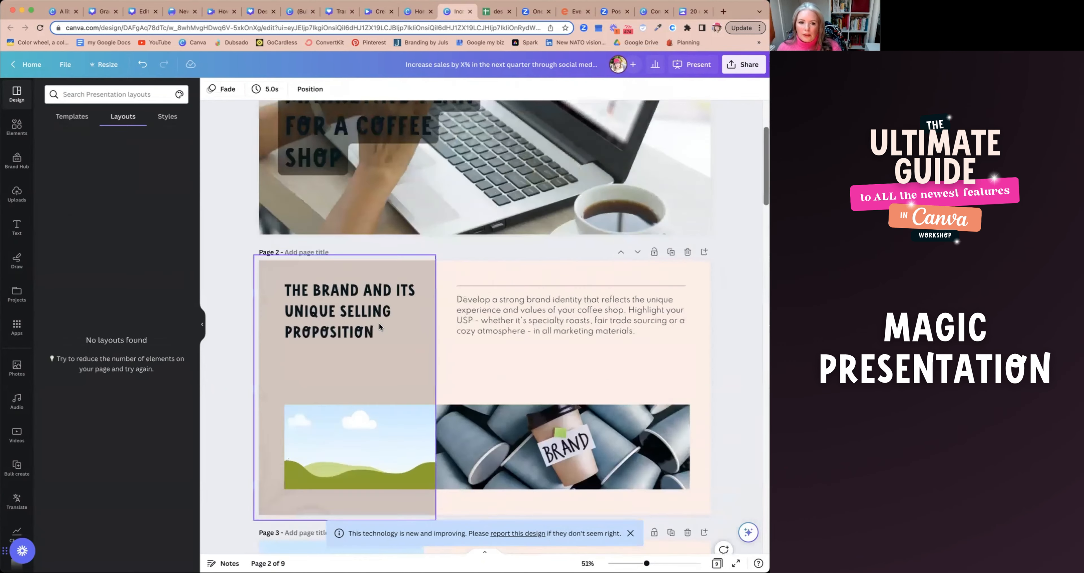
pyautogui.scroll(2, 380, 323)
pyautogui.click(584, 397)
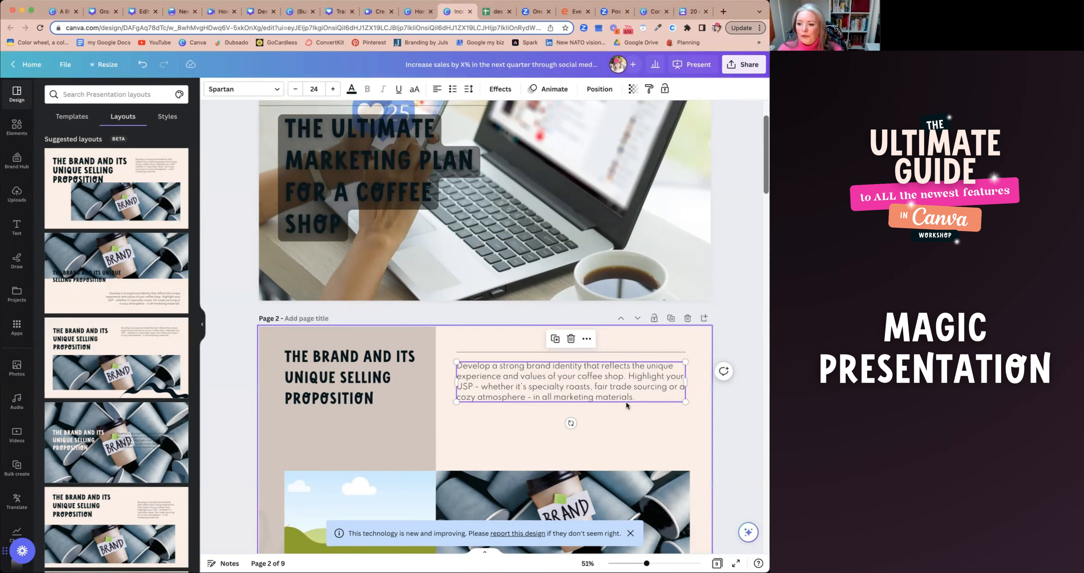
pyautogui.scroll(1, 665, 458)
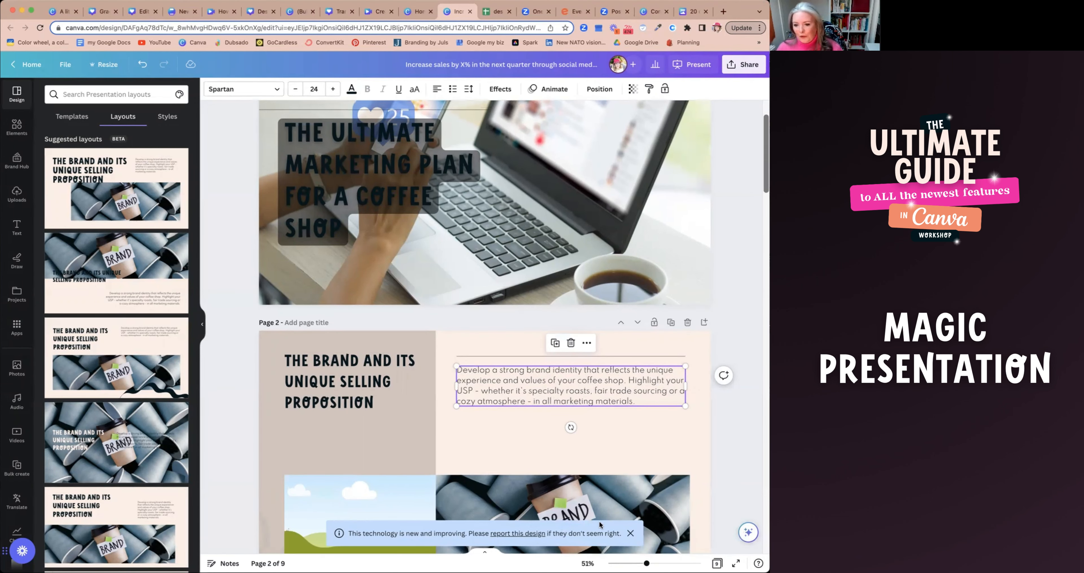
pyautogui.click(744, 536)
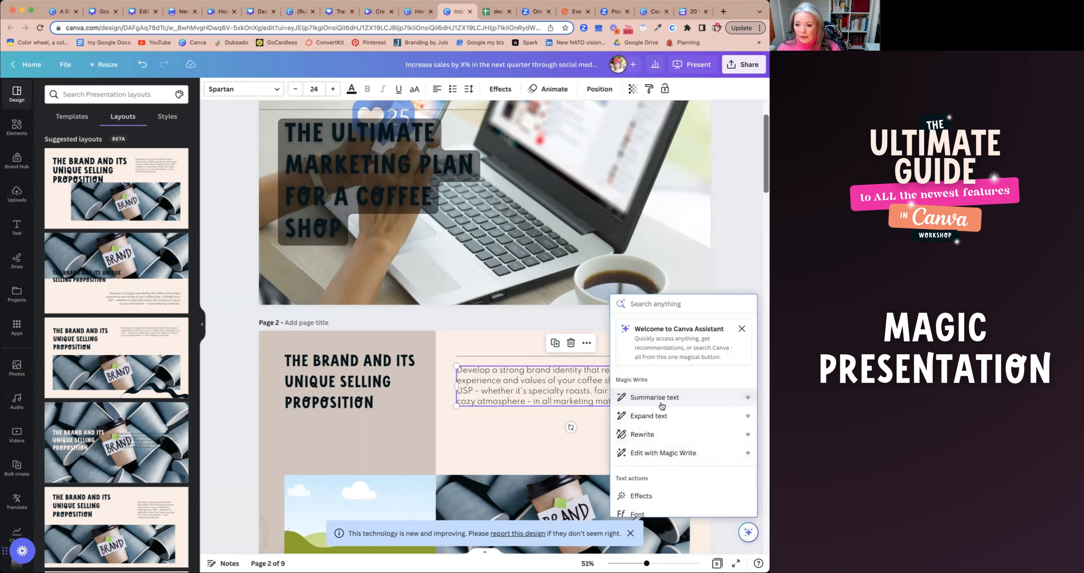
pyautogui.click(656, 416)
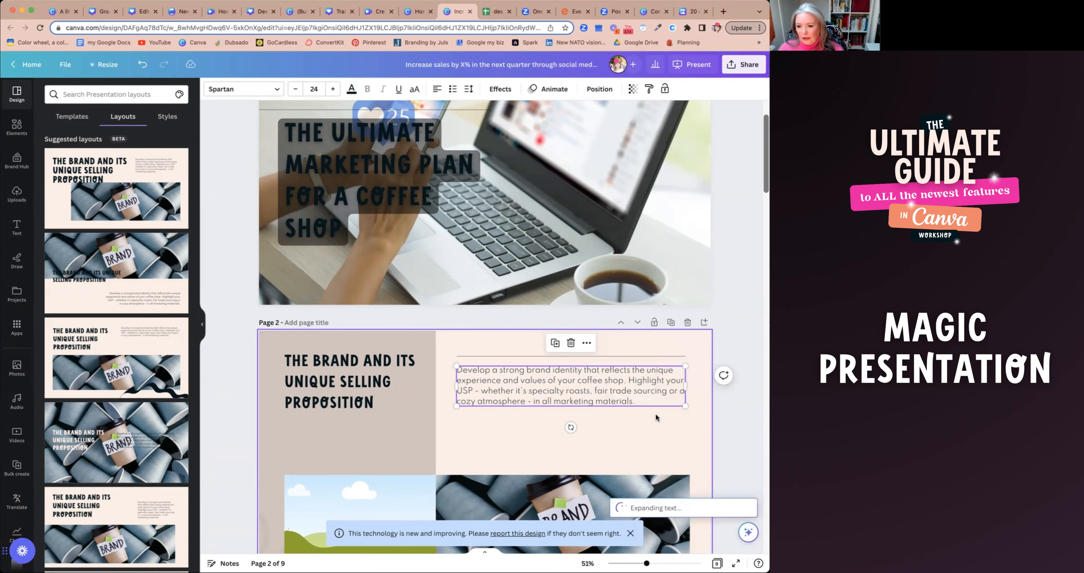
# Step: Delete the BRAND coffee cup photo from page 2 and apply the suggested layout with the landscape image below the heading
pyautogui.scroll(-5, 643, 414)
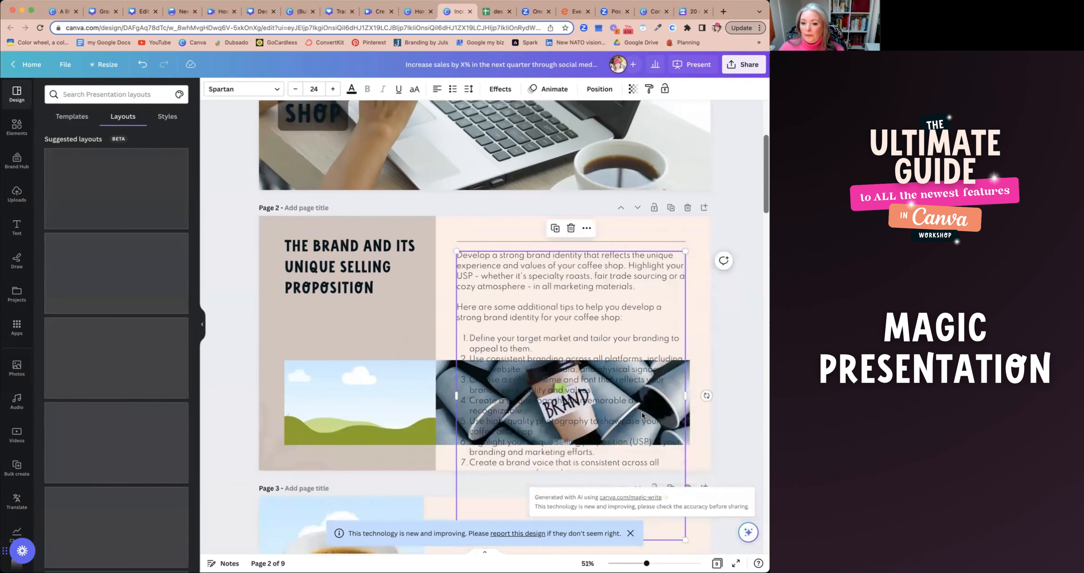
pyautogui.click(446, 348)
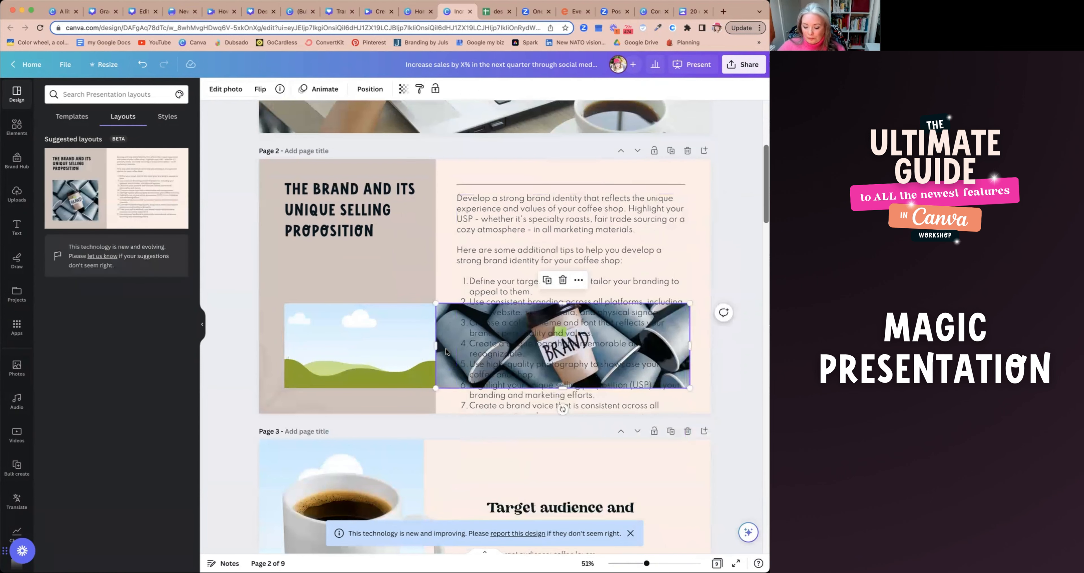
pyautogui.press('Delete')
pyautogui.click(547, 311)
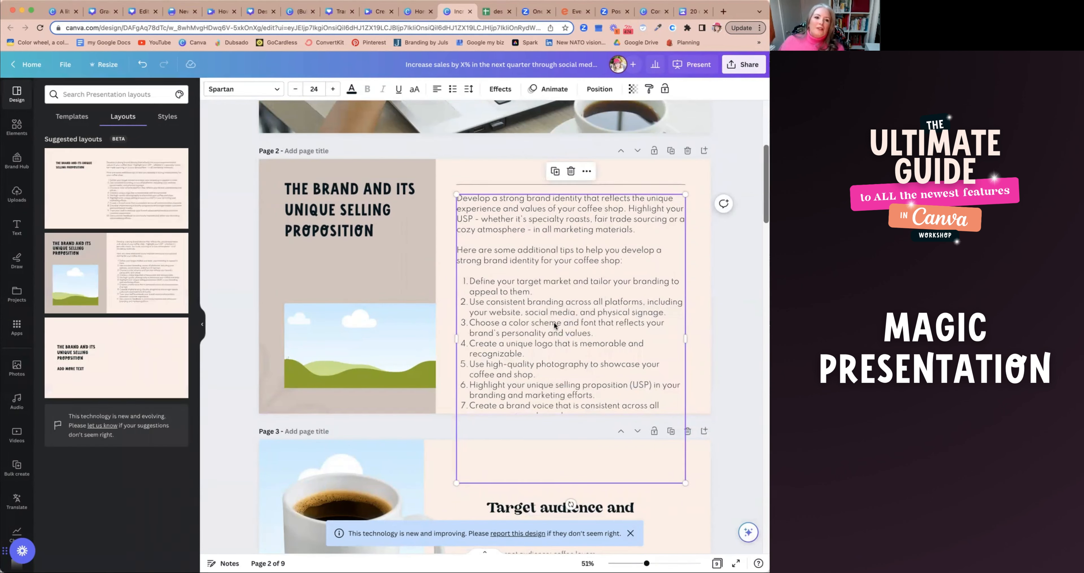
pyautogui.click(117, 268)
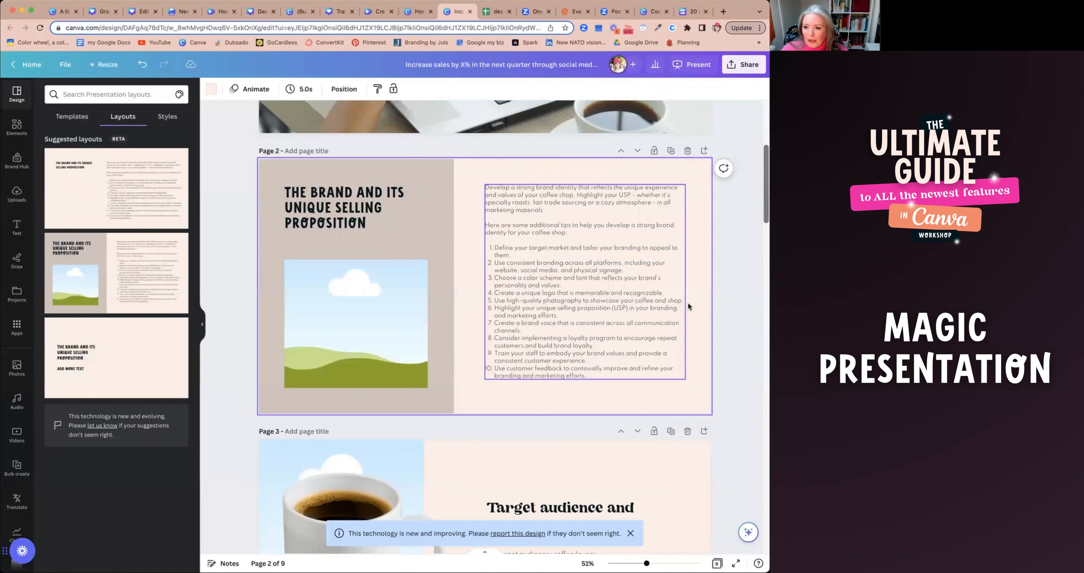
# Step: Condense the expanded brand identity text on page 2 with Magic Write's Summarise text option
pyautogui.click(630, 307)
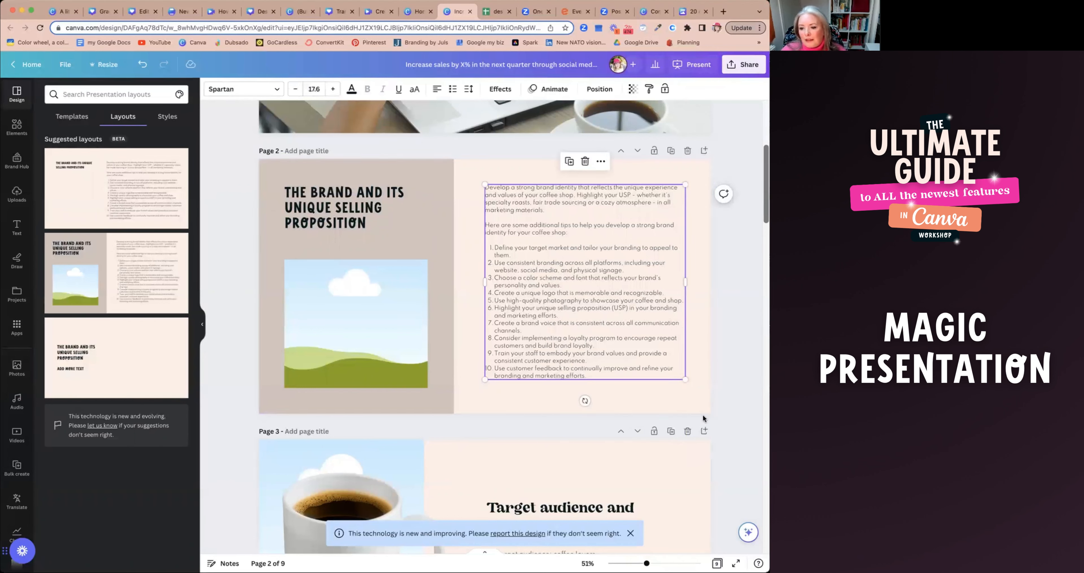
pyautogui.click(749, 532)
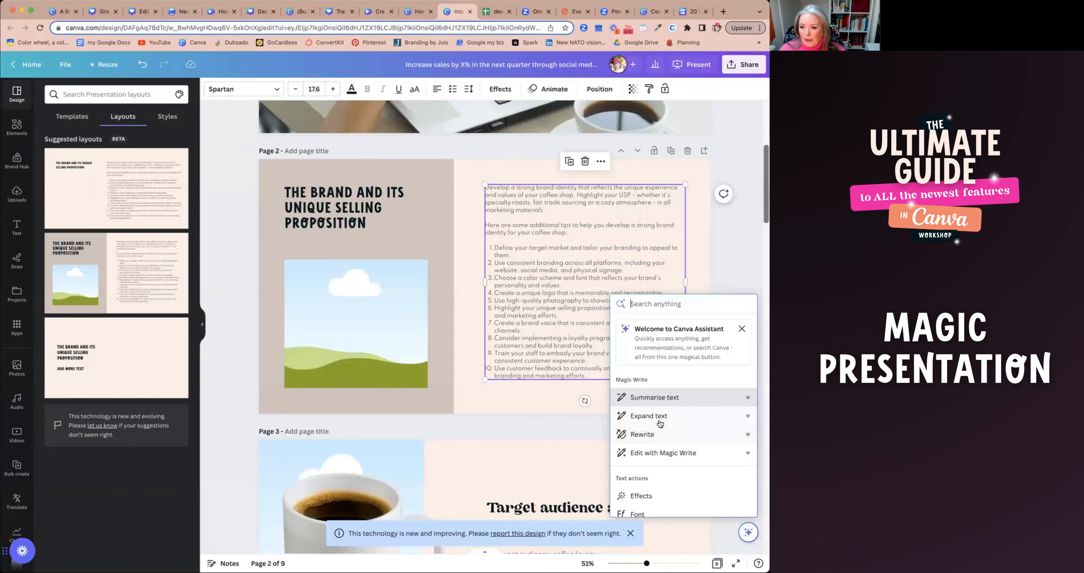
pyautogui.click(648, 397)
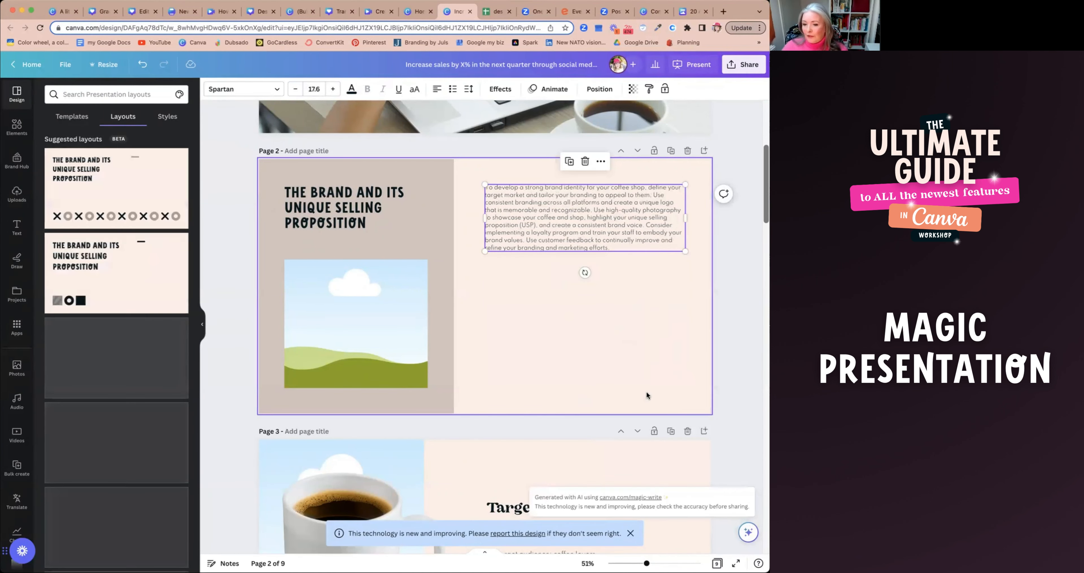
pyautogui.click(642, 287)
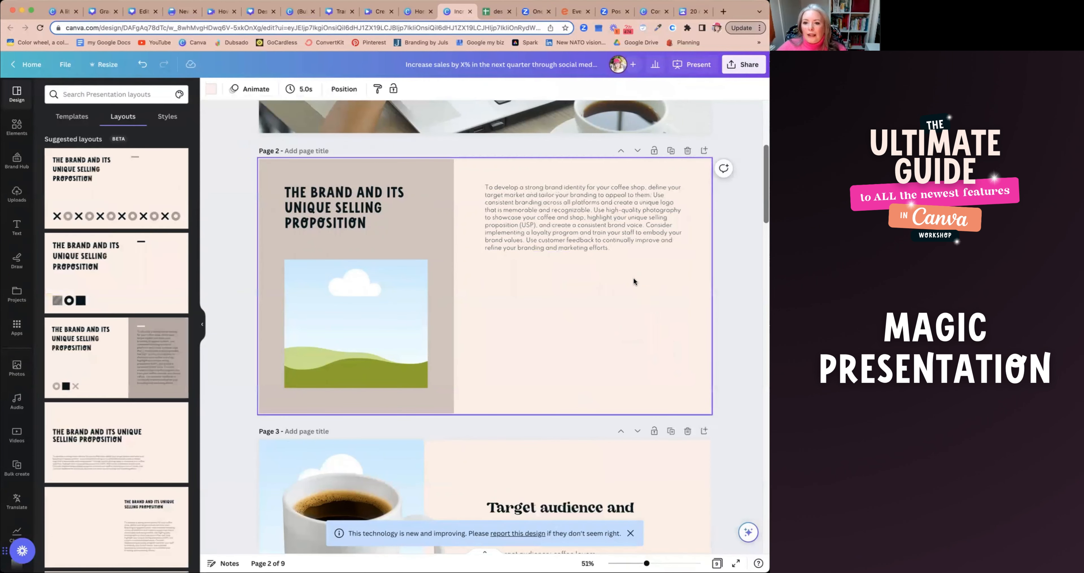
pyautogui.click(614, 242)
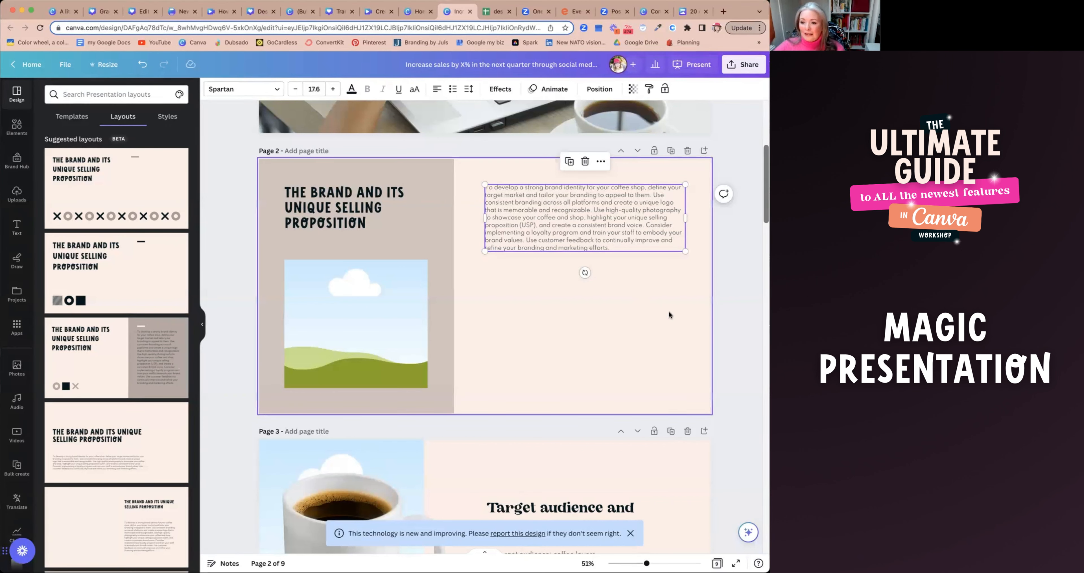
pyautogui.click(216, 180)
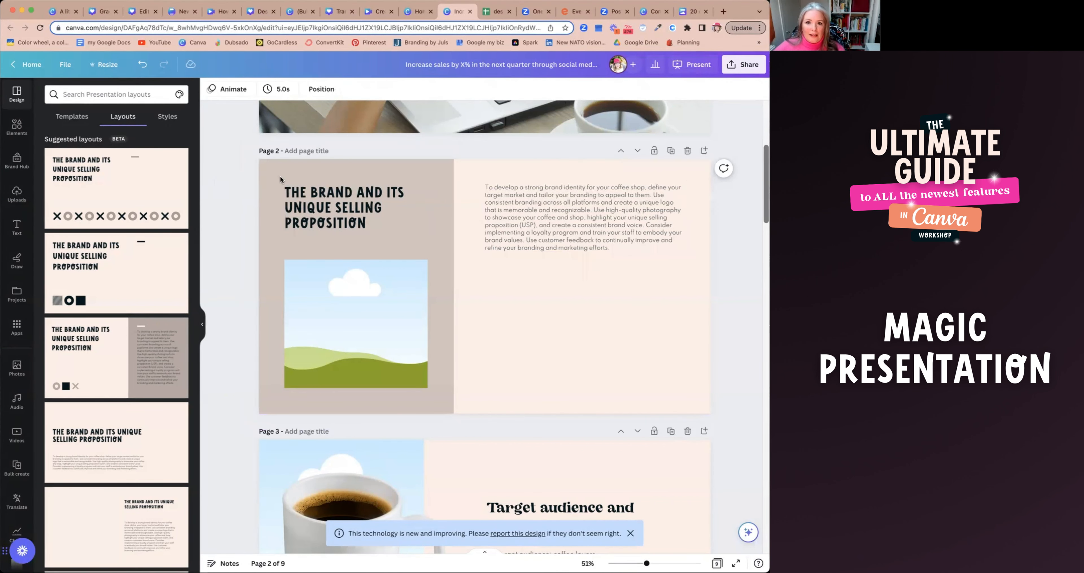
# Step: Switch to the Canva home page and open the Magic Design introduction from the new-feature cards
pyautogui.click(653, 13)
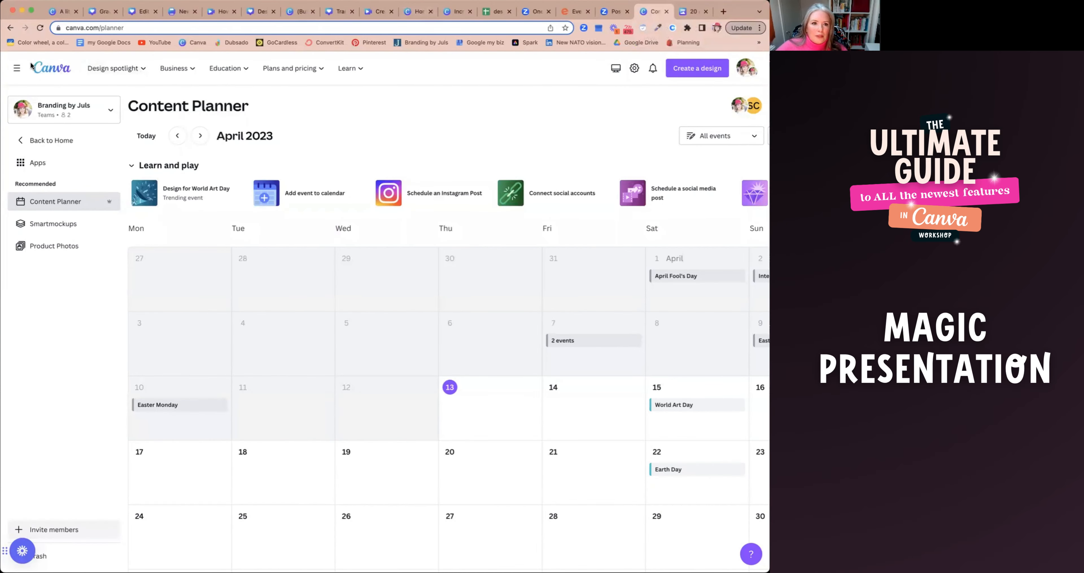
pyautogui.click(50, 67)
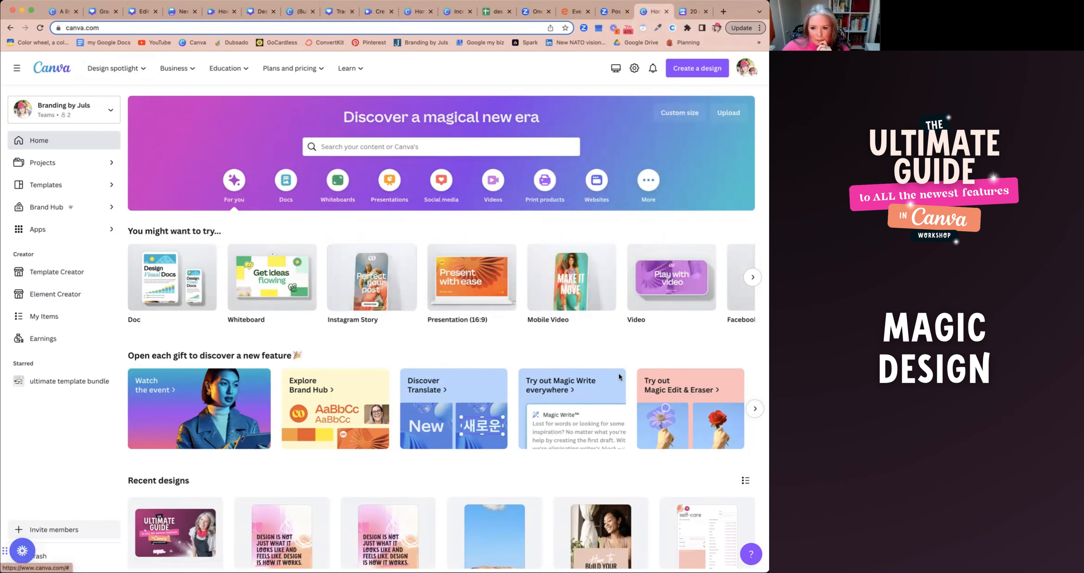
pyautogui.click(754, 408)
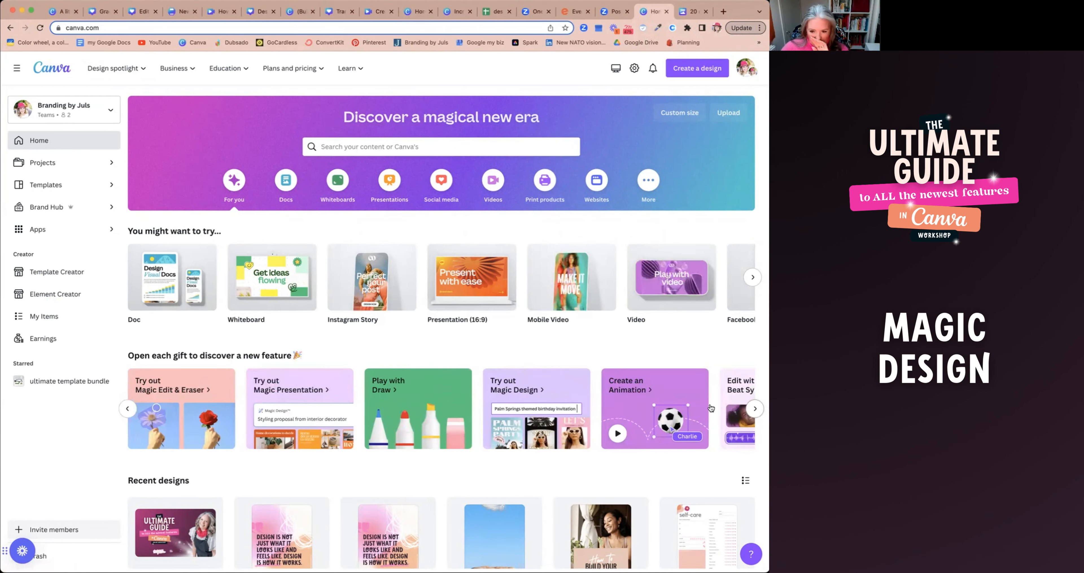
pyautogui.click(527, 400)
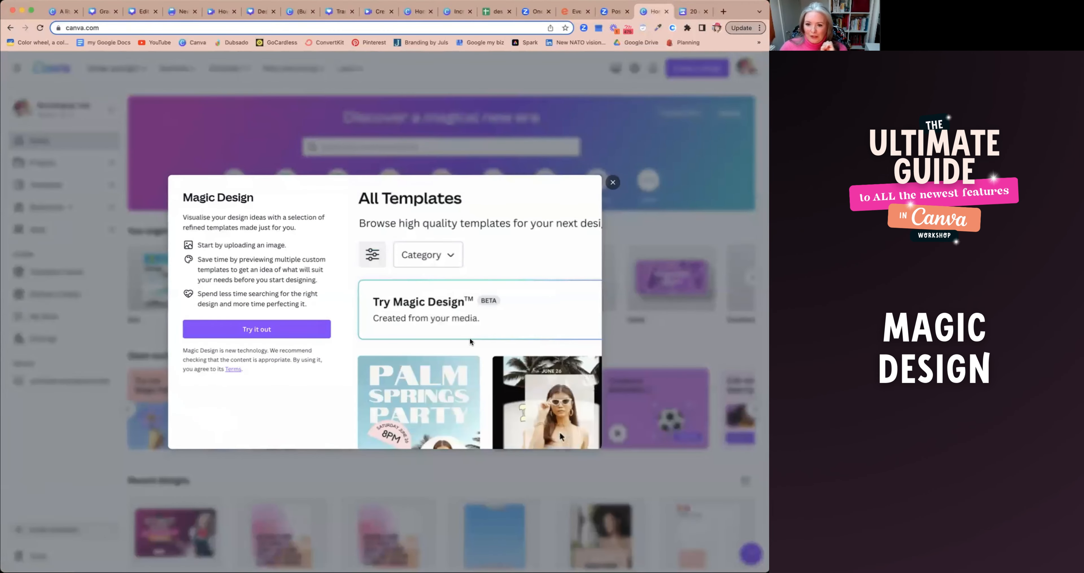
# Step: Try out Magic Design and generate templates from the uploaded photo of the woman in the pink top
pyautogui.click(254, 331)
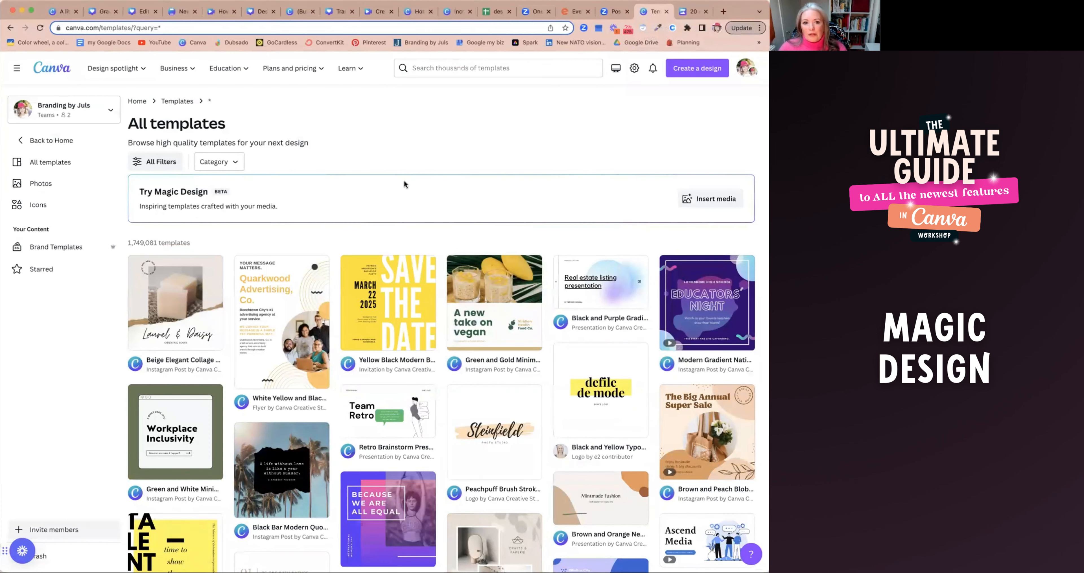
pyautogui.click(706, 200)
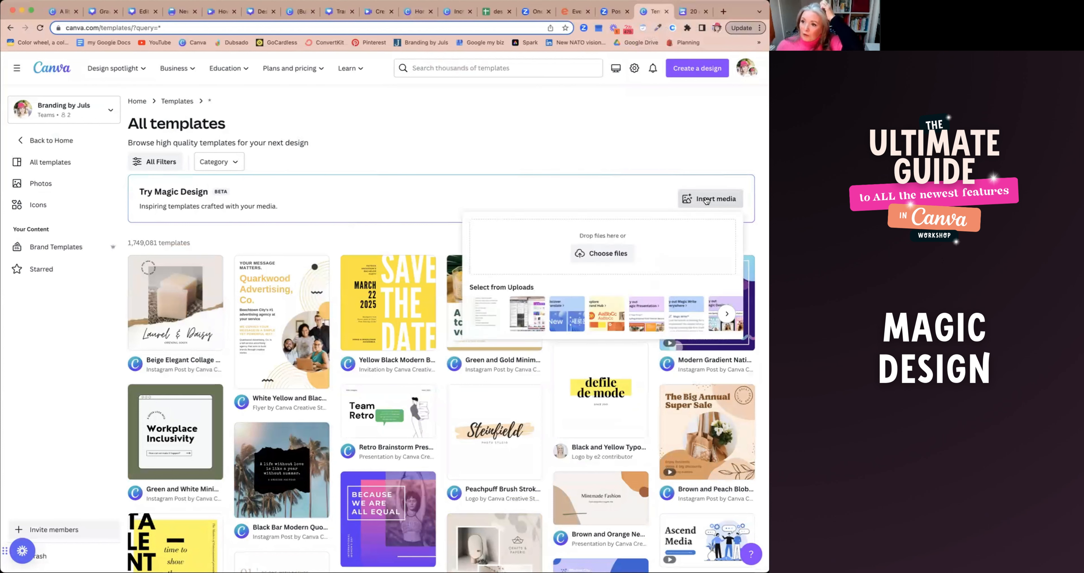
pyautogui.click(726, 314)
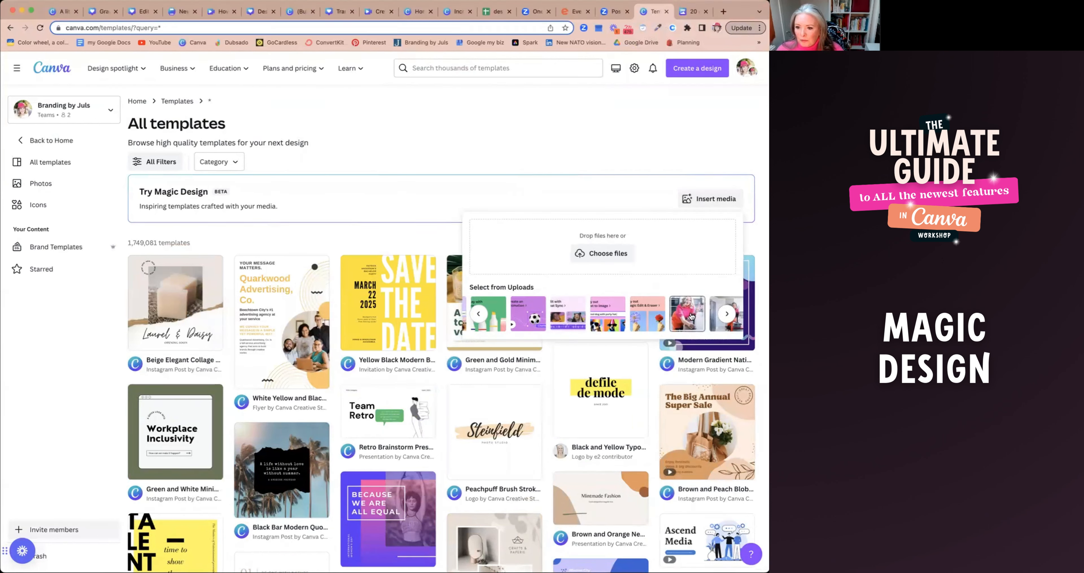
pyautogui.click(689, 315)
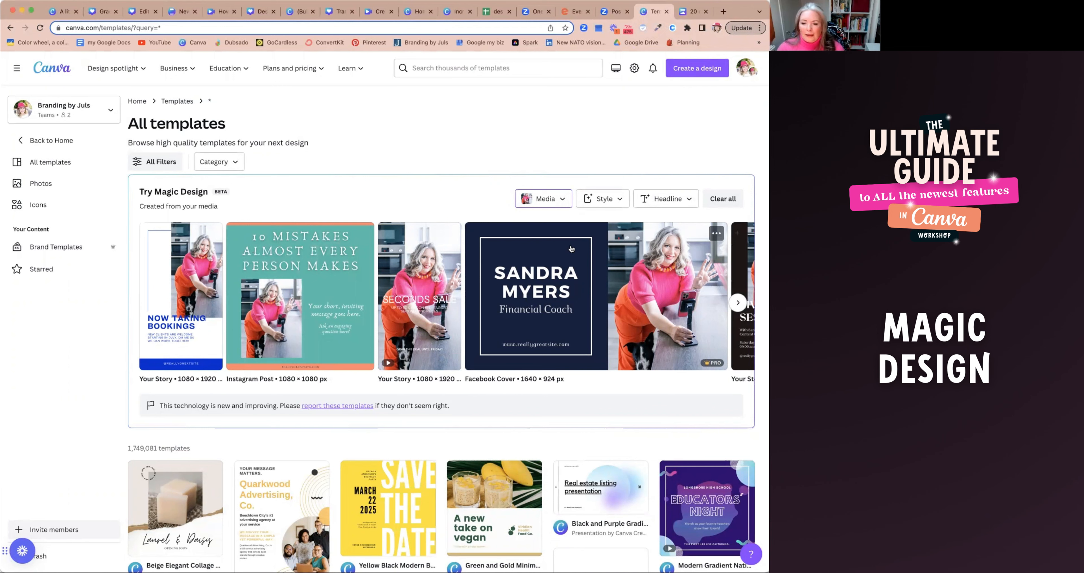
# Step: Restrict the templates and Magic Design results to the Instagram Post category under Social Media
pyautogui.click(234, 164)
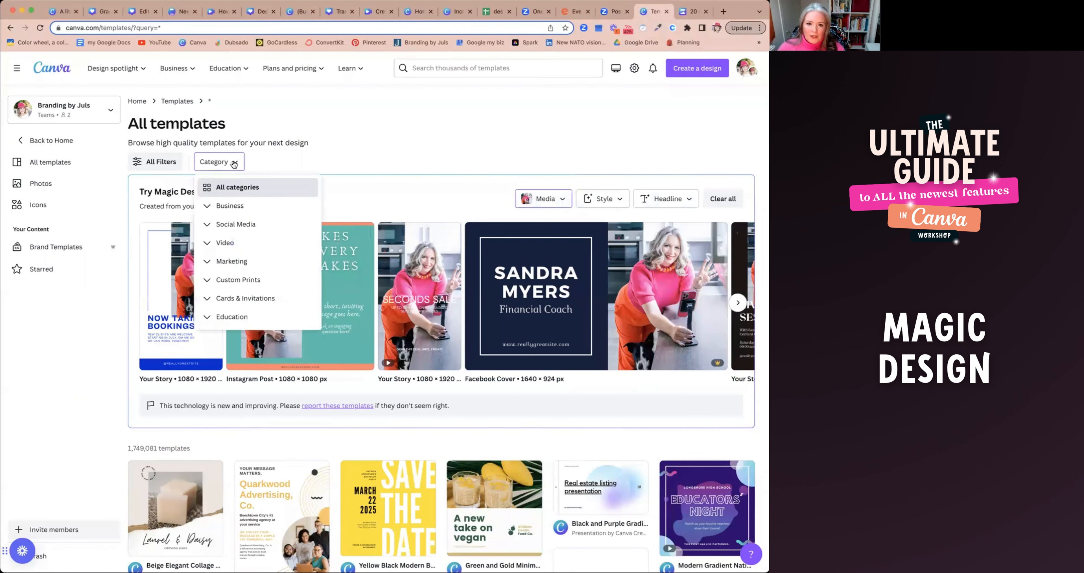
pyautogui.click(236, 224)
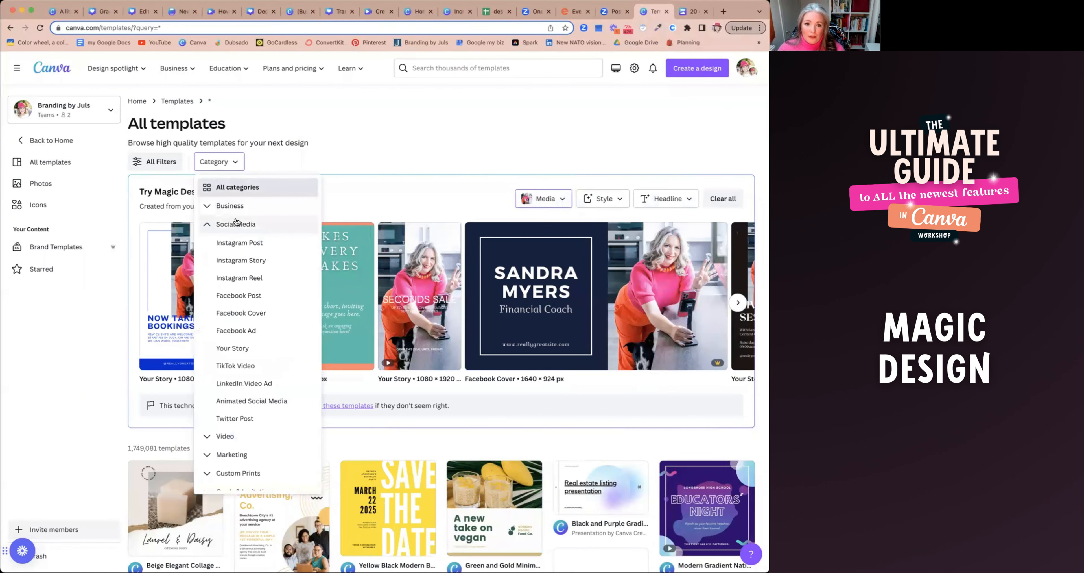
pyautogui.click(252, 244)
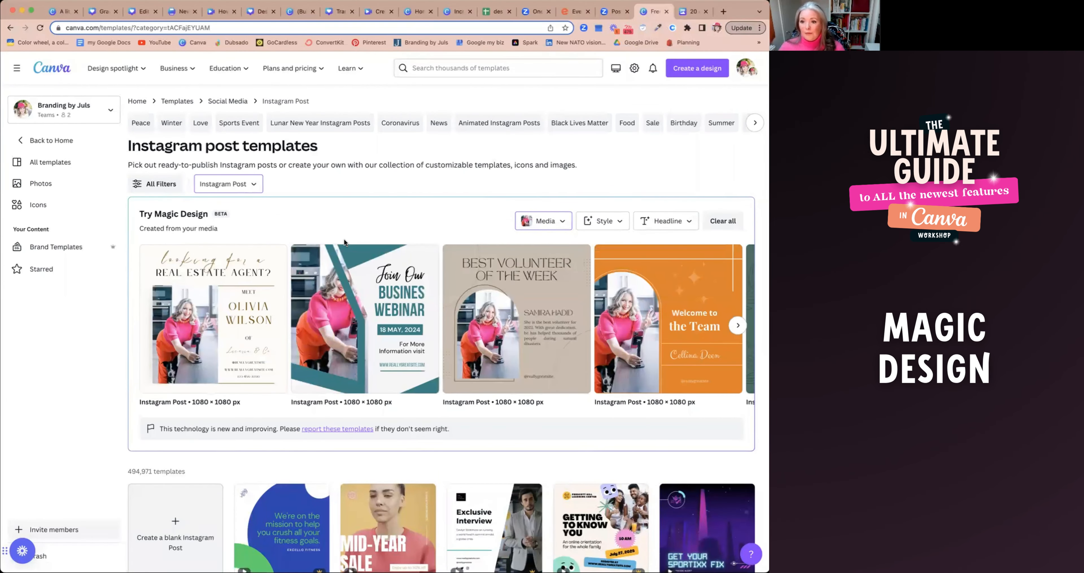
# Step: Restyle the Magic Design results with the Feminine vibe and the grey-brown Bodoni FLF colour and font style
pyautogui.click(620, 223)
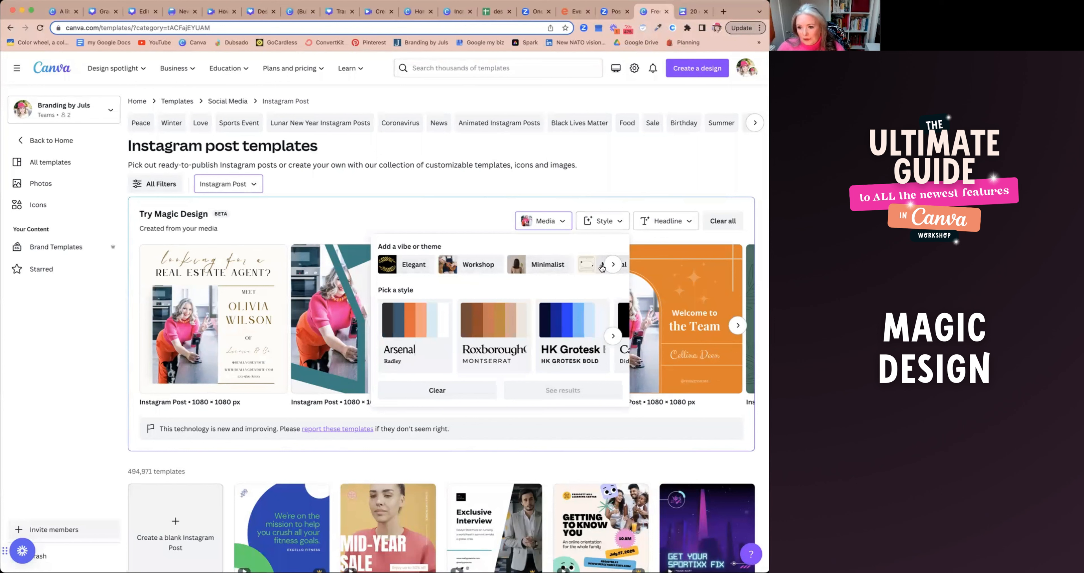
pyautogui.click(612, 265)
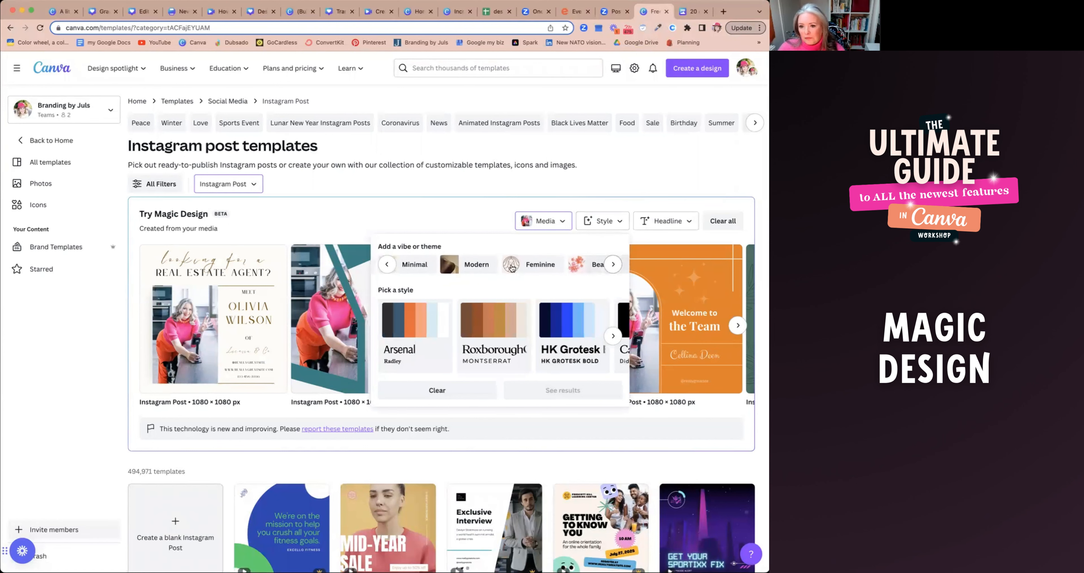
pyautogui.click(538, 264)
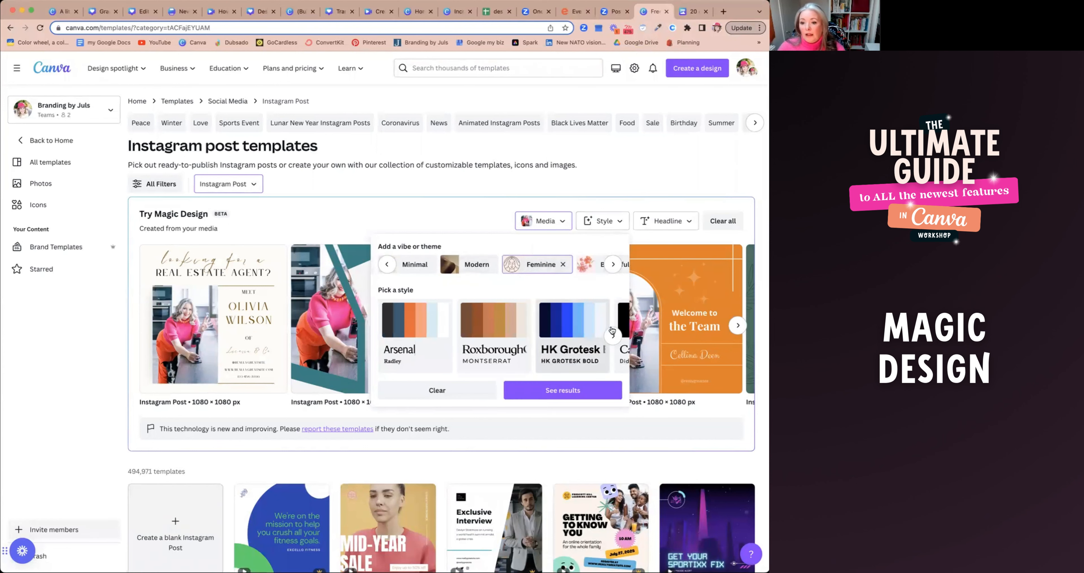
pyautogui.click(614, 337)
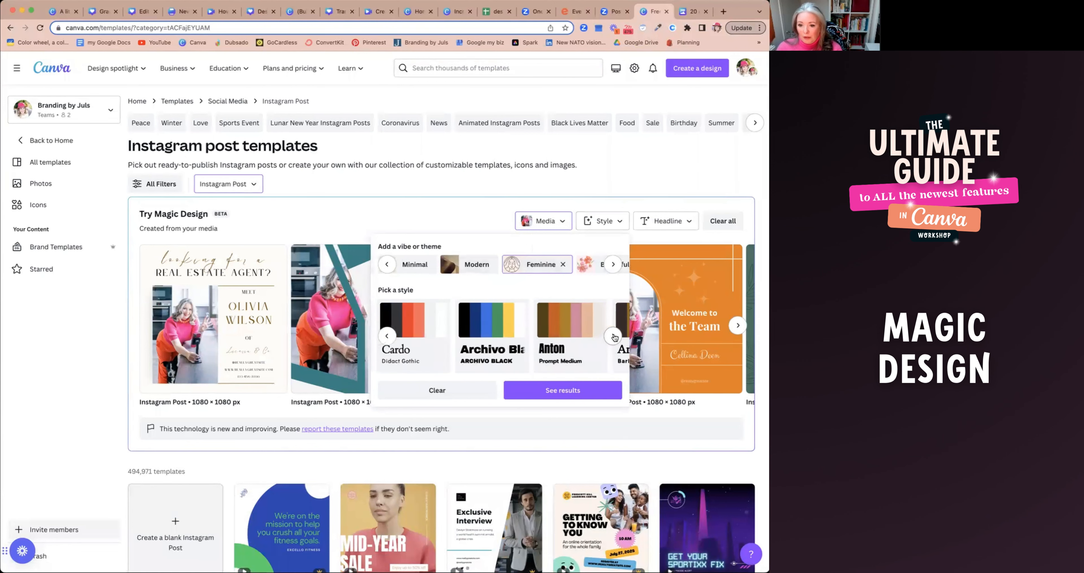
pyautogui.click(614, 336)
pyautogui.click(614, 336)
pyautogui.click(614, 336)
pyautogui.click(613, 336)
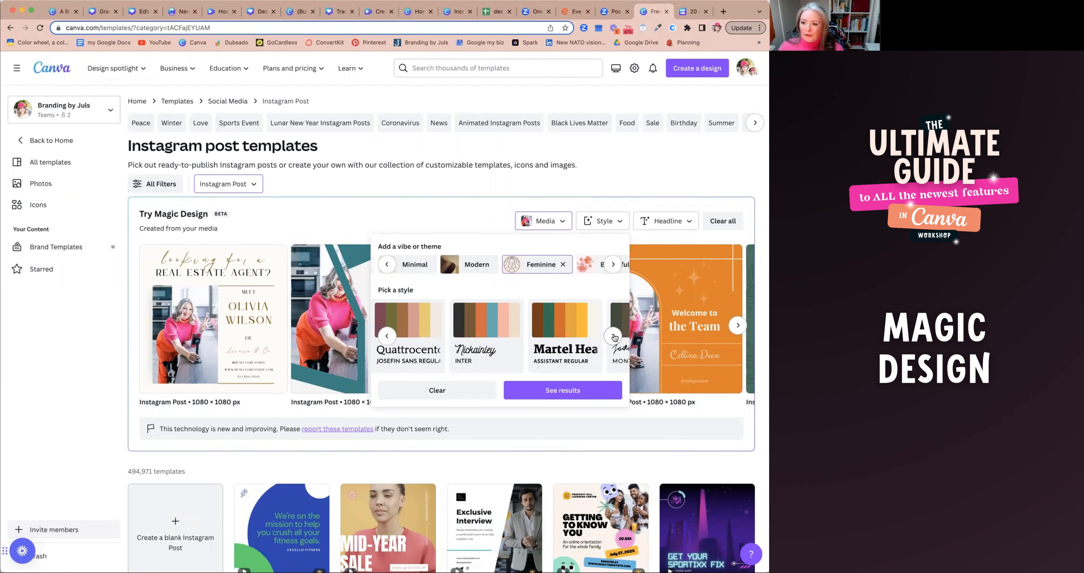
pyautogui.click(613, 336)
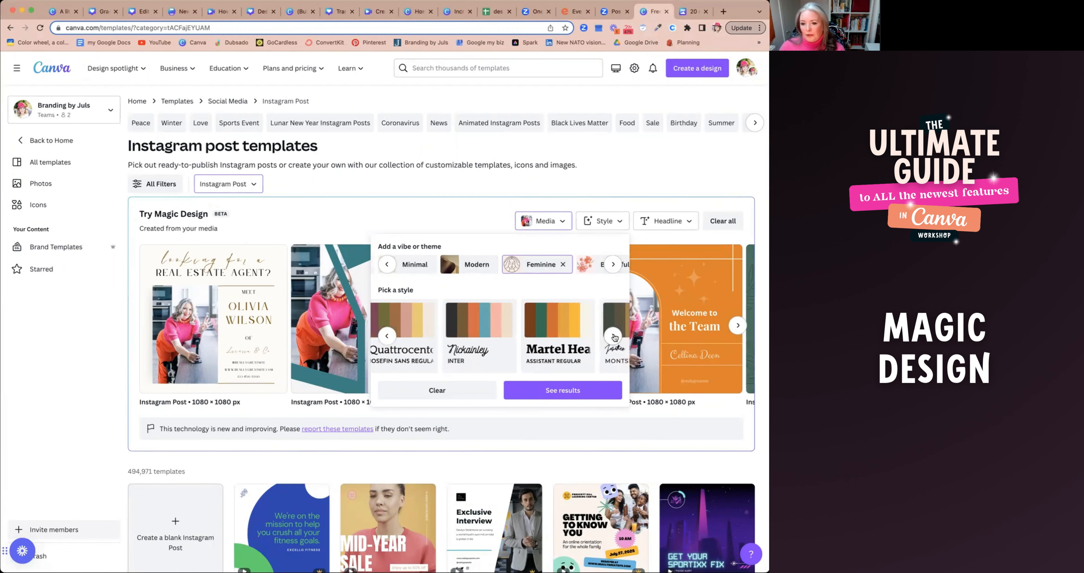
pyautogui.click(492, 325)
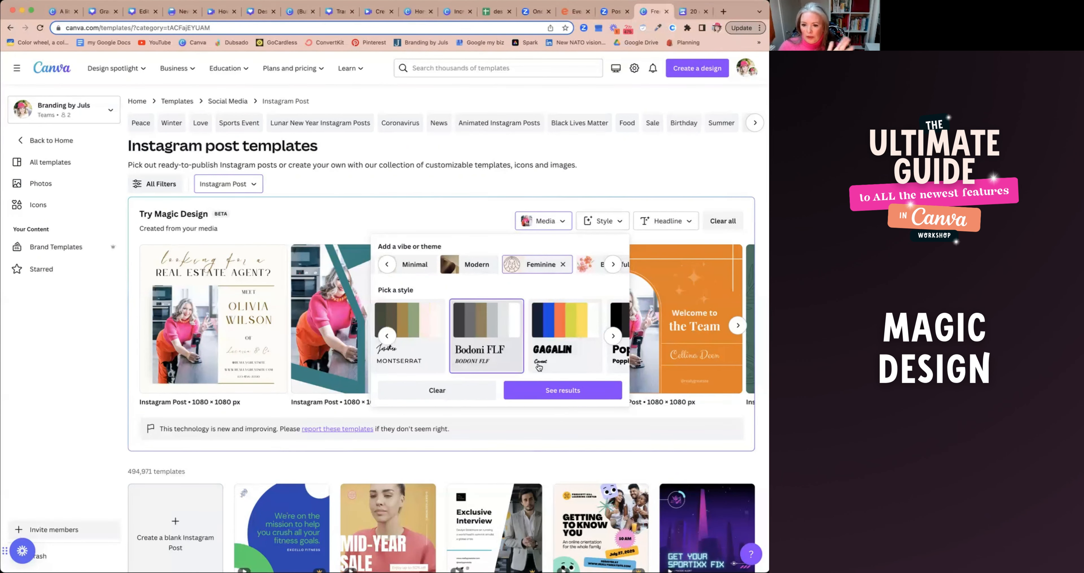
pyautogui.click(563, 384)
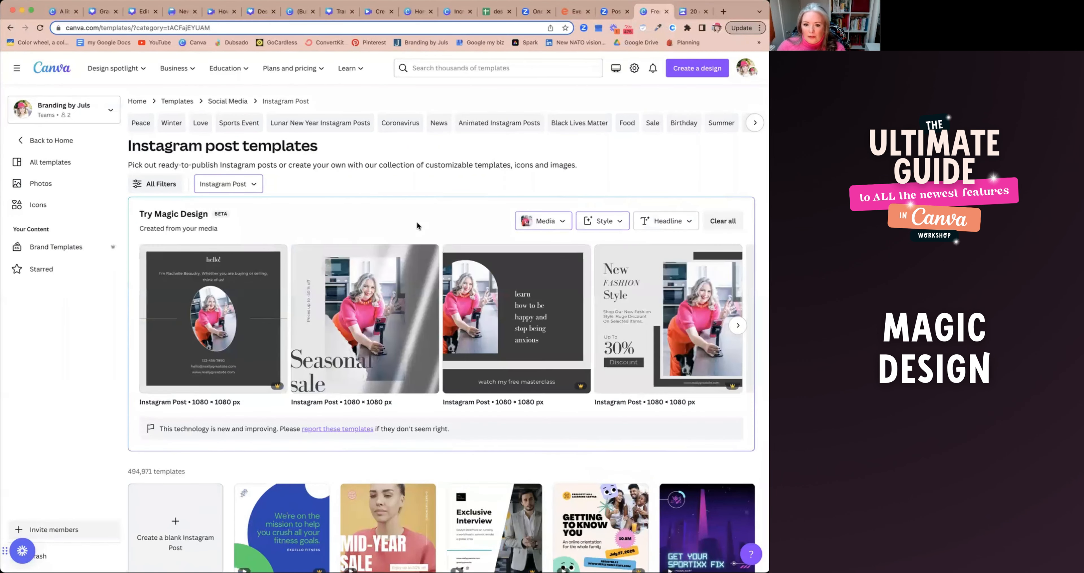
# Step: Look through the restyled Instagram posts and preview the "watch my free masterclass" design
pyautogui.click(737, 324)
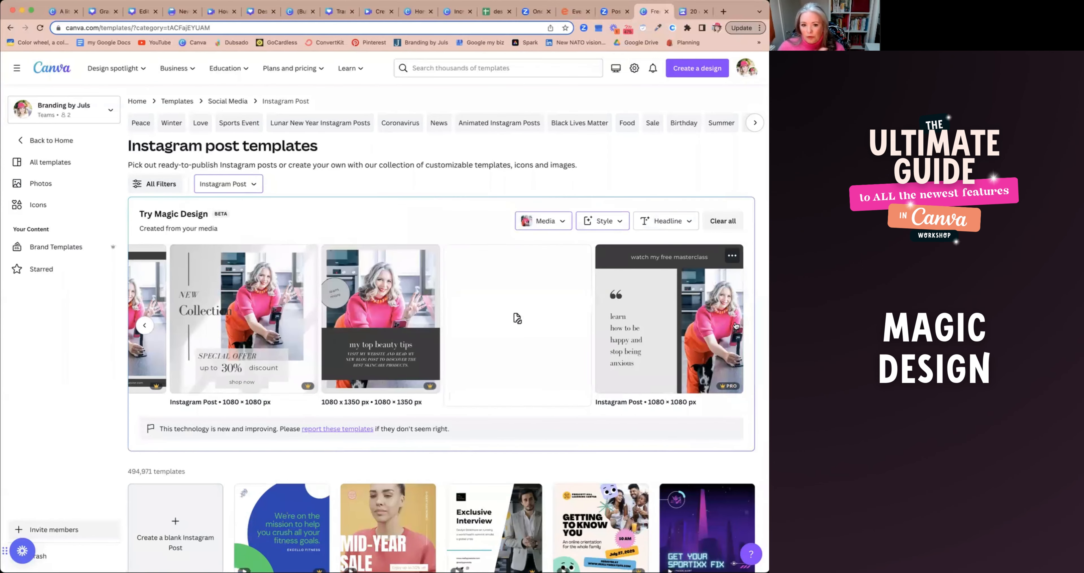
pyautogui.click(735, 325)
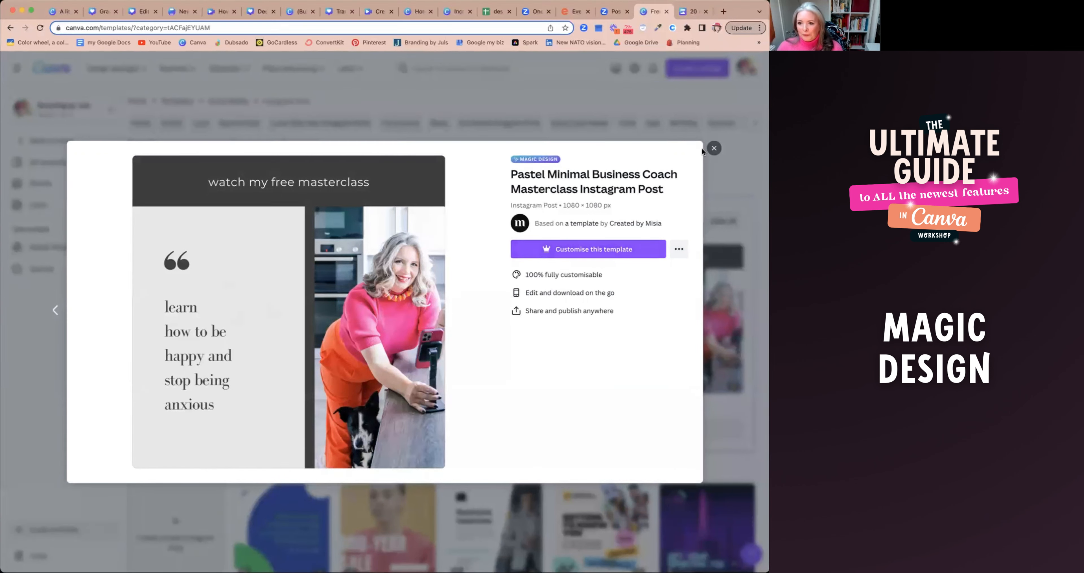
pyautogui.click(713, 147)
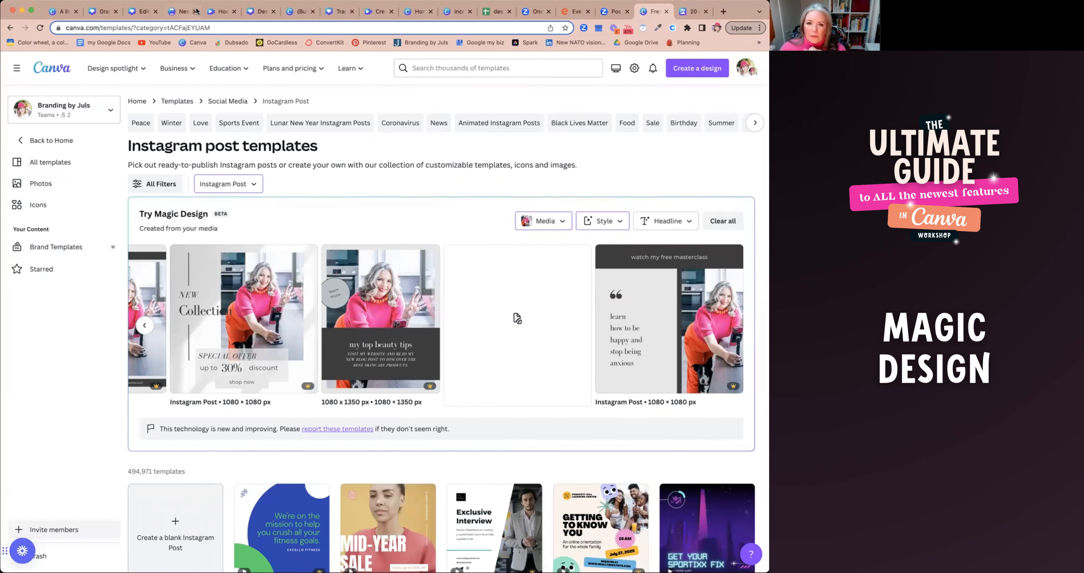
# Step: Switch to the Gradients, layers and guide design and delete the pink gradient rectangle behind the yoga class text
pyautogui.click(221, 12)
pyautogui.click(101, 11)
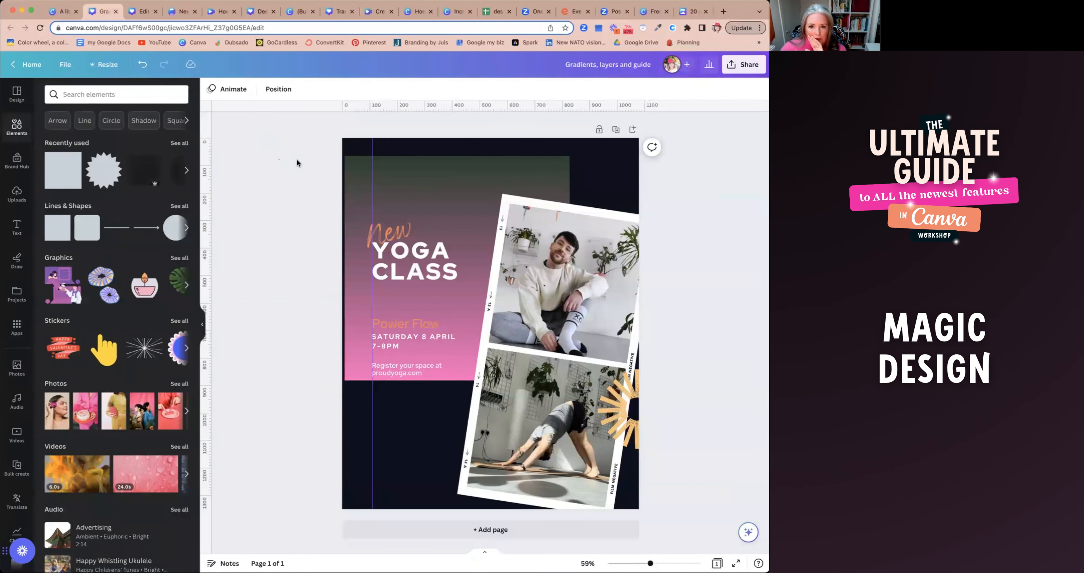
pyautogui.click(428, 176)
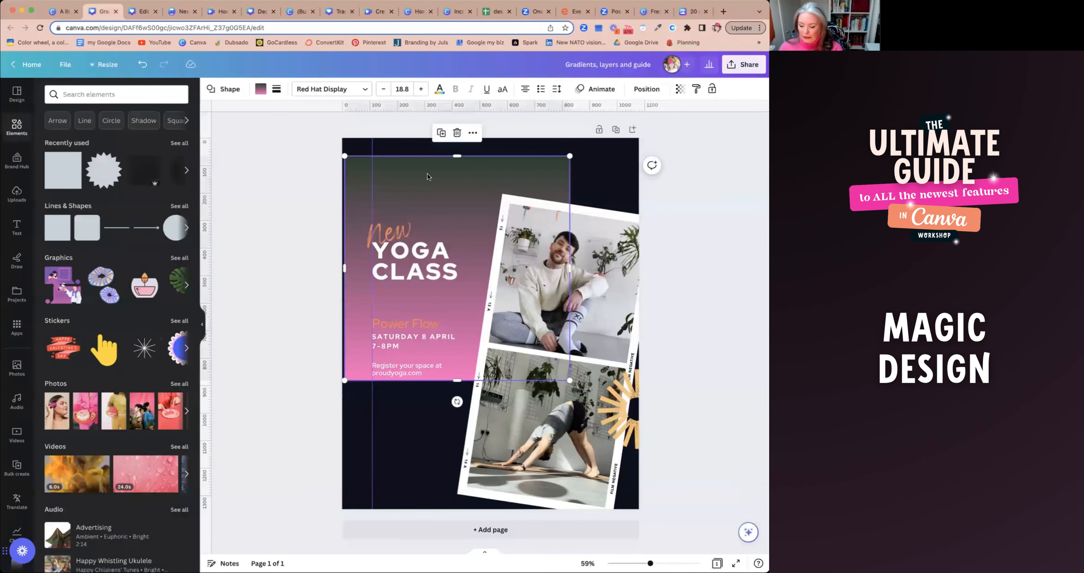
pyautogui.press('Delete')
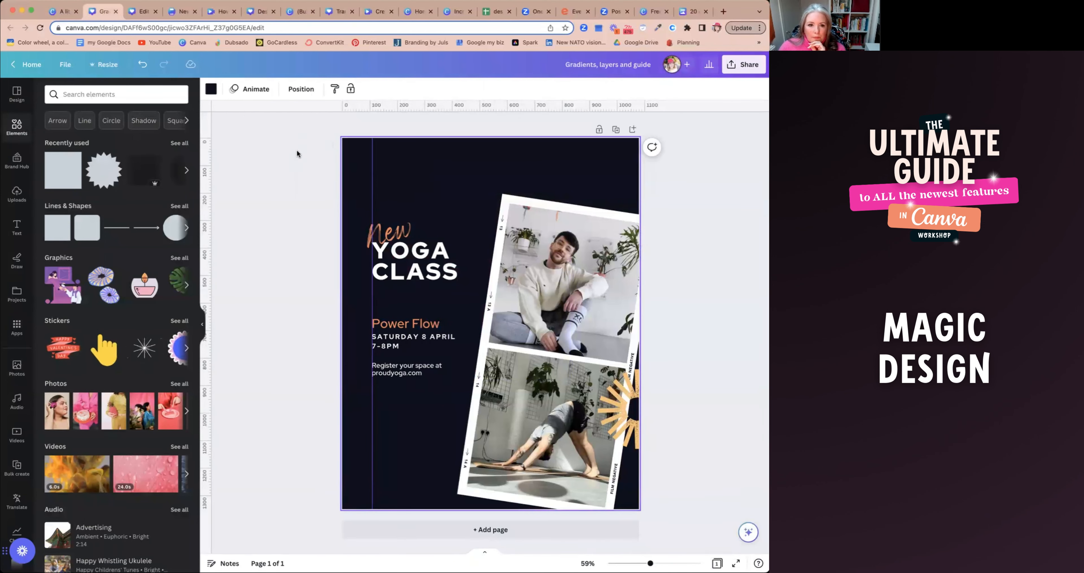
# Step: Add a second page and apply the "How to Boost Your Social Media Presence" cover from the white gradient carousel template
pyautogui.click(535, 530)
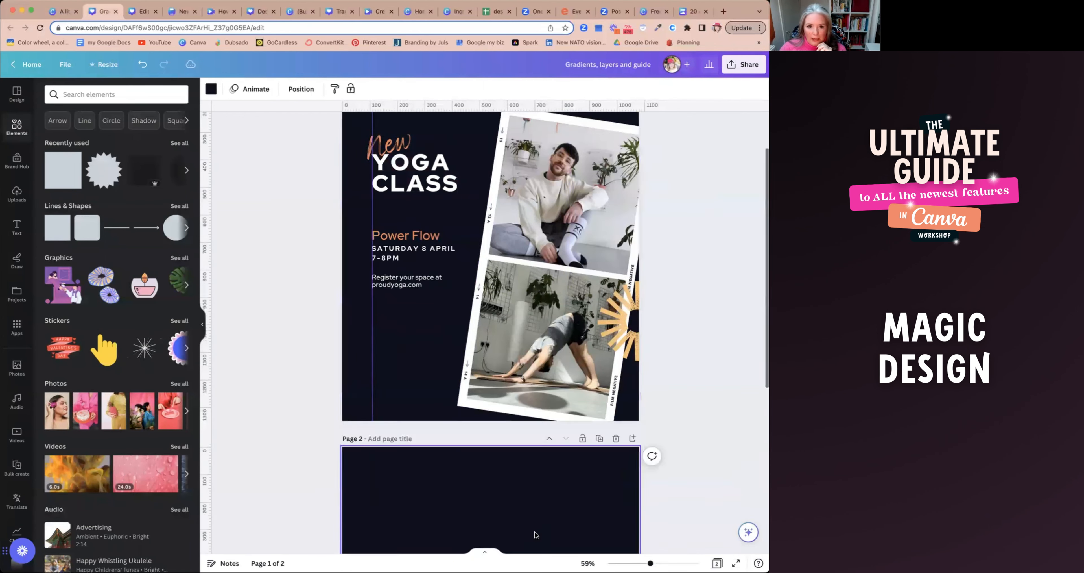
pyautogui.click(16, 93)
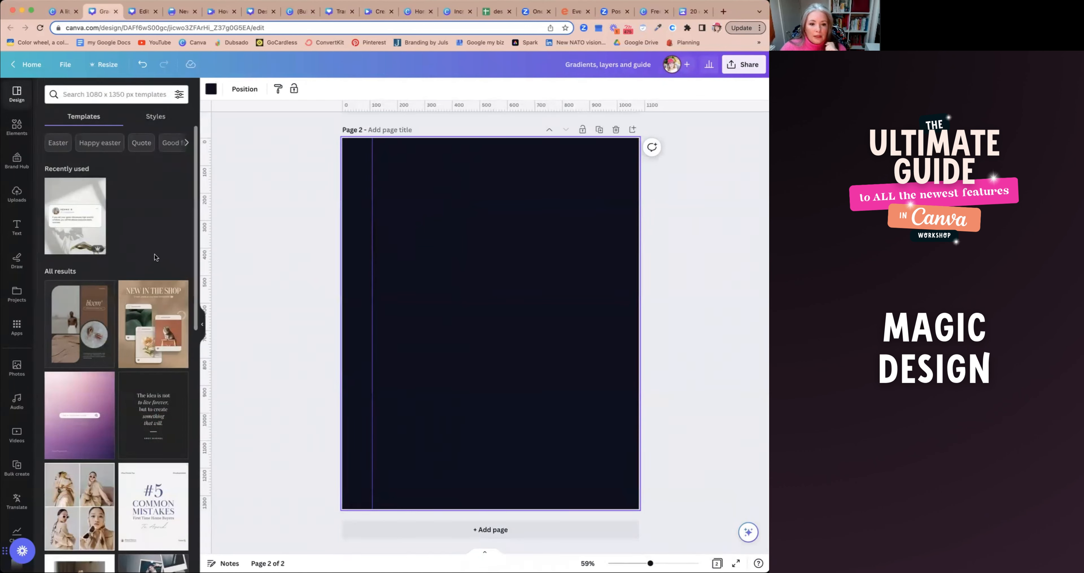
pyautogui.scroll(-5, 134, 241)
pyautogui.scroll(-7, 135, 246)
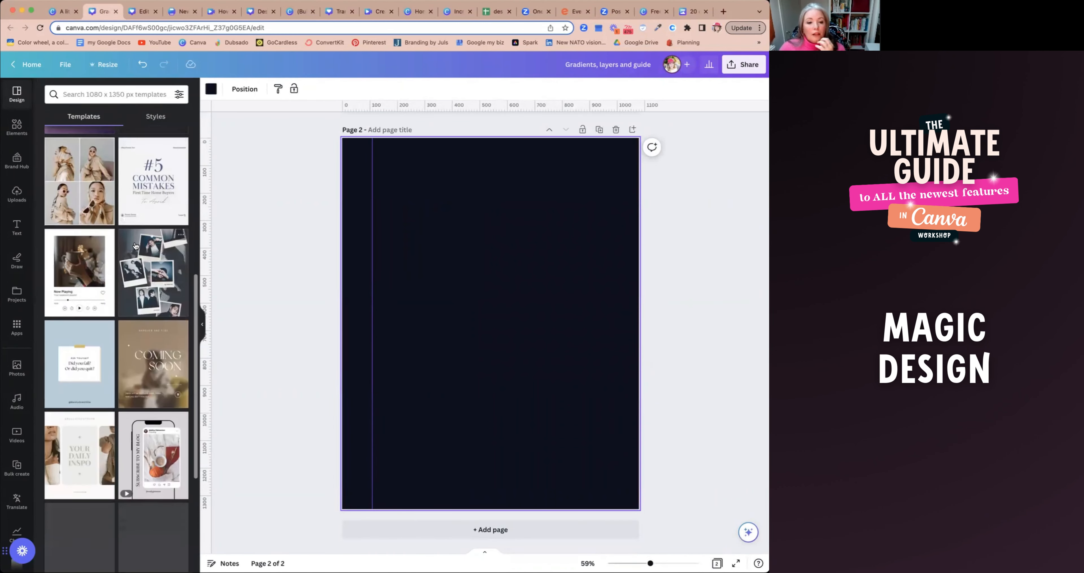
pyautogui.scroll(-3, 135, 246)
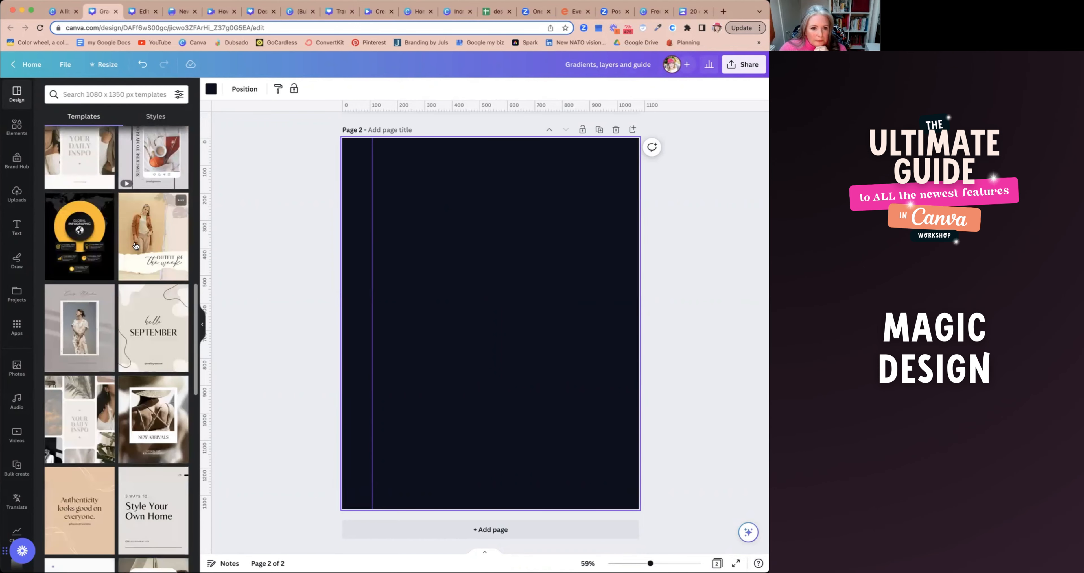
pyautogui.scroll(-5, 135, 246)
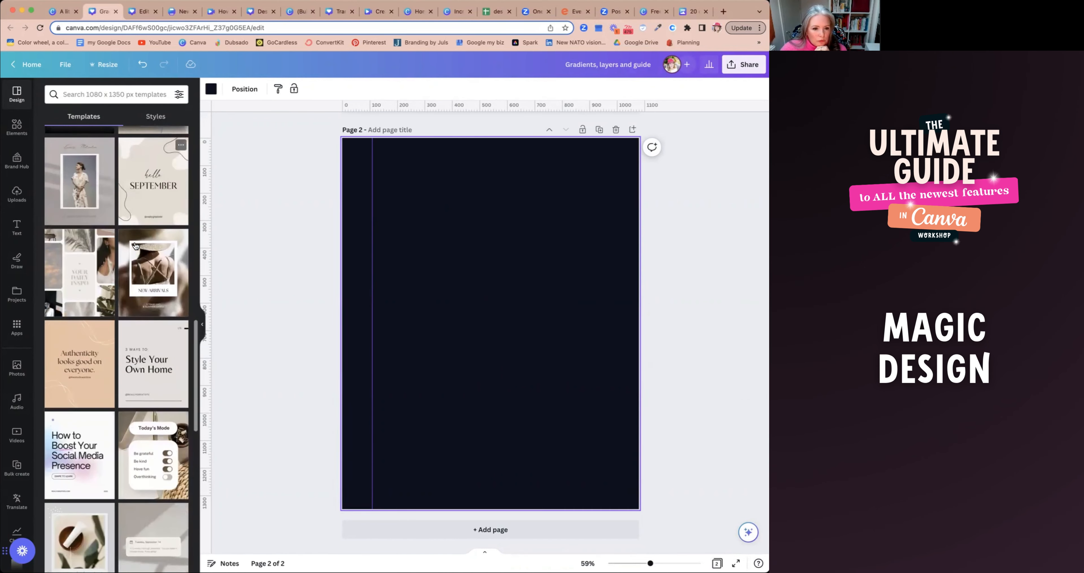
pyautogui.click(79, 362)
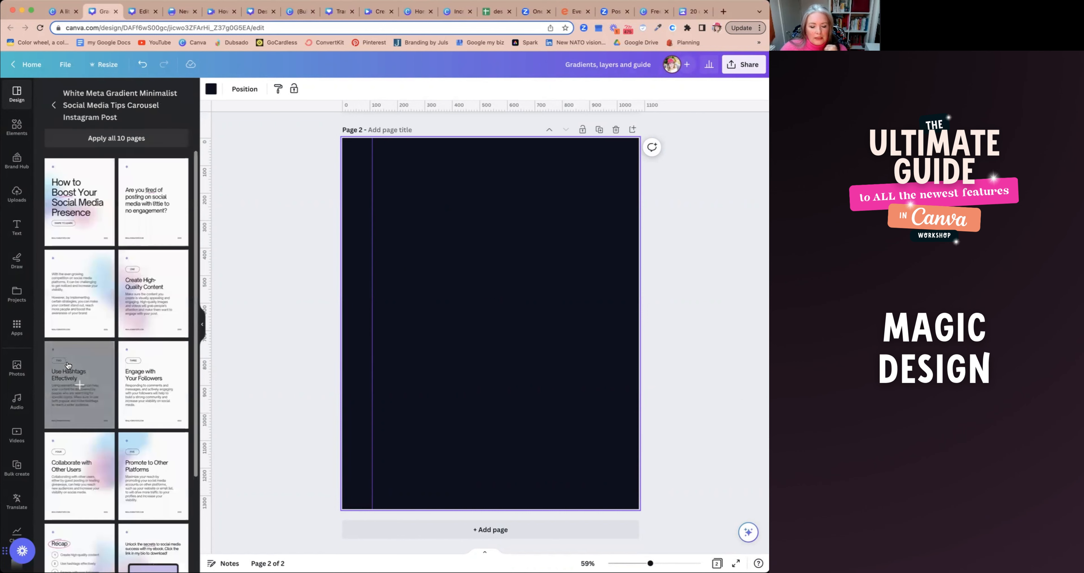
pyautogui.click(83, 191)
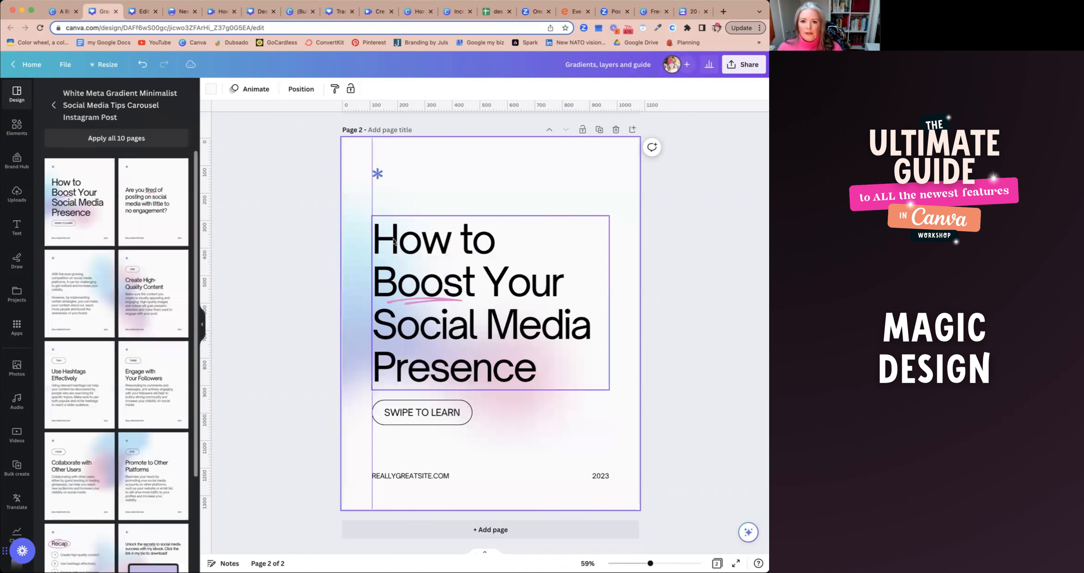
# Step: Apply all 10 pages of the White Meta Gradient Minimalist Social Media Tips Carousel template to the design
pyautogui.click(484, 197)
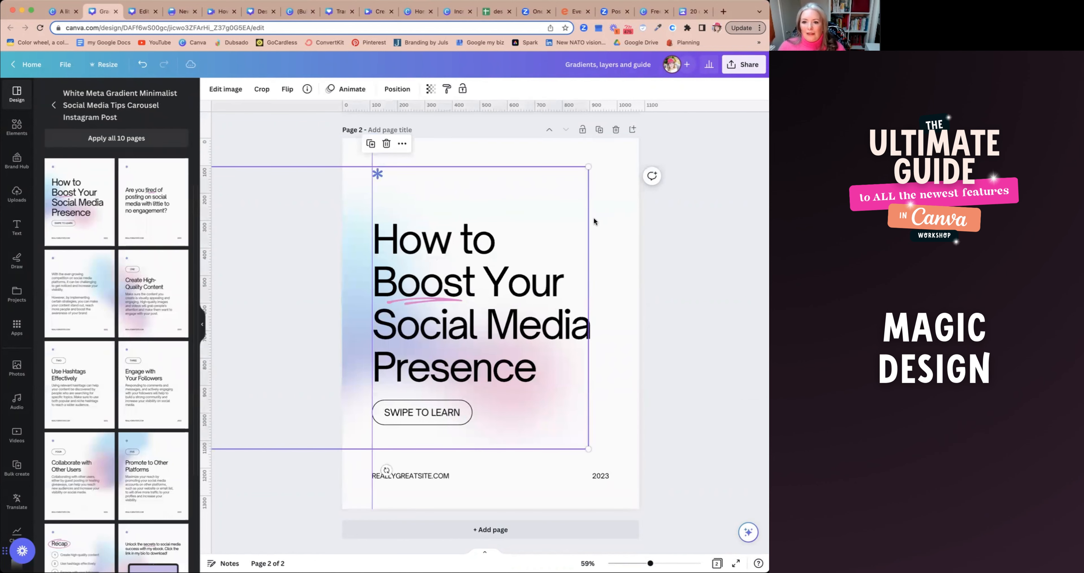
pyautogui.click(613, 217)
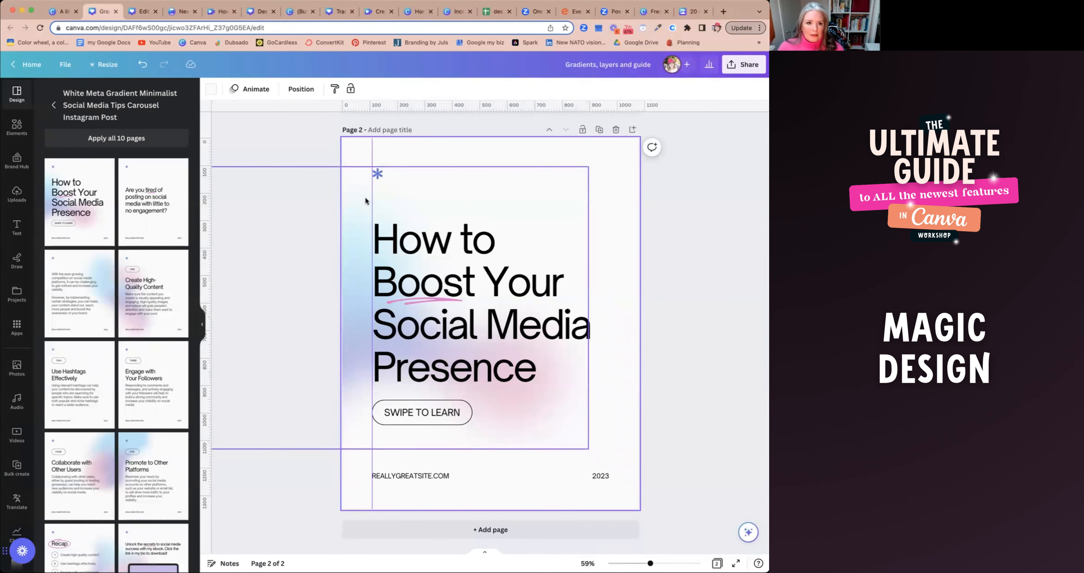
pyautogui.click(108, 140)
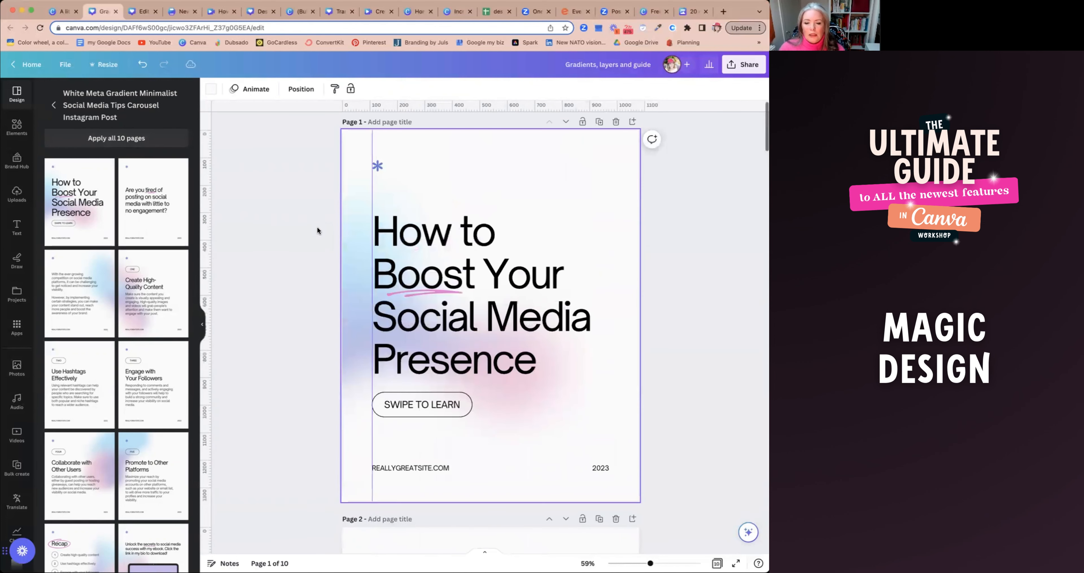
pyautogui.click(431, 195)
pyautogui.click(432, 148)
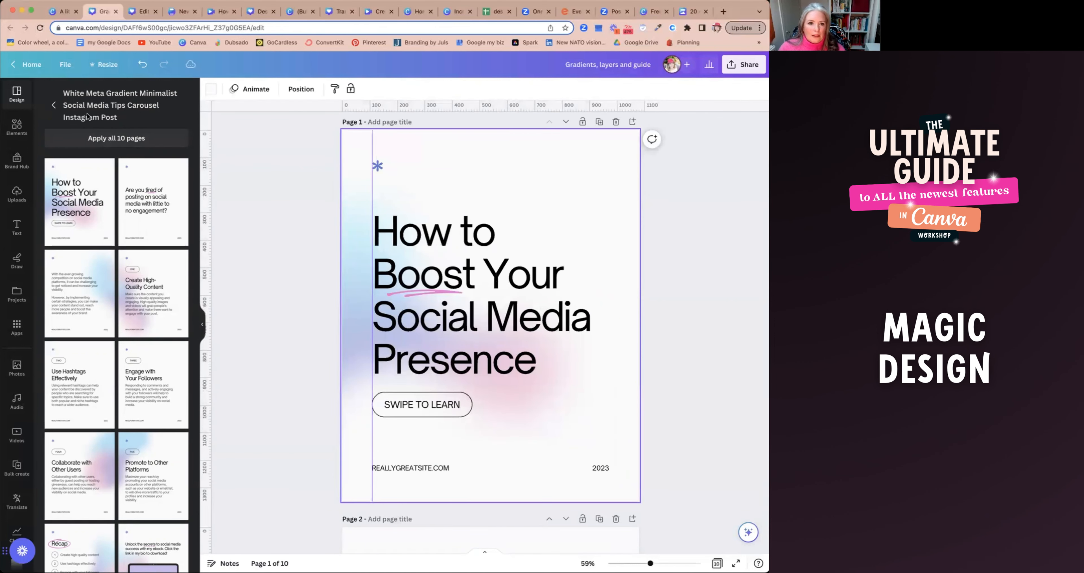
# Step: Apply the Designer in your Pocket brand fonts to page 1 from the design styles
pyautogui.click(54, 106)
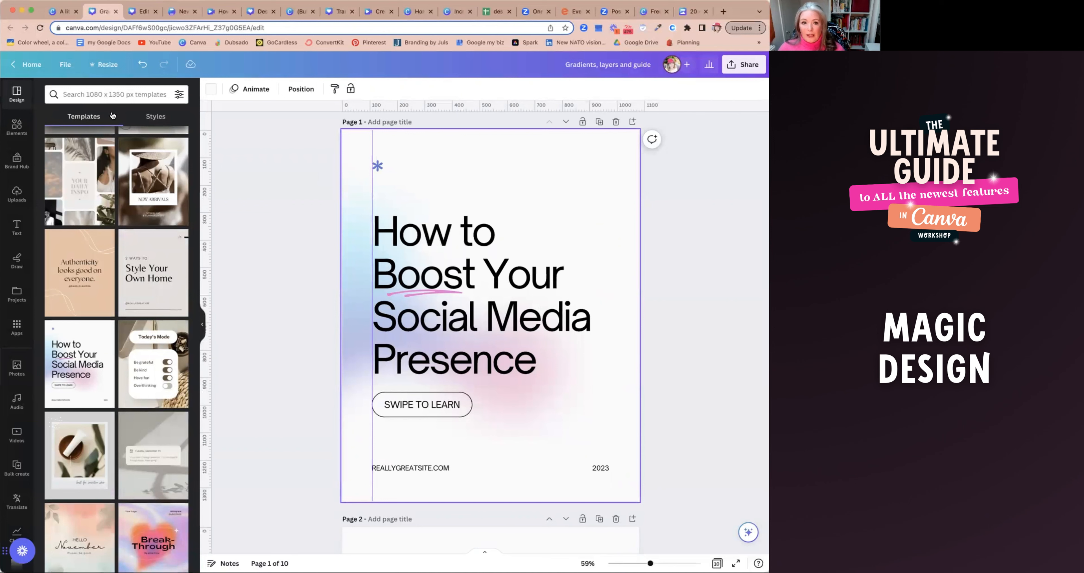
pyautogui.click(156, 118)
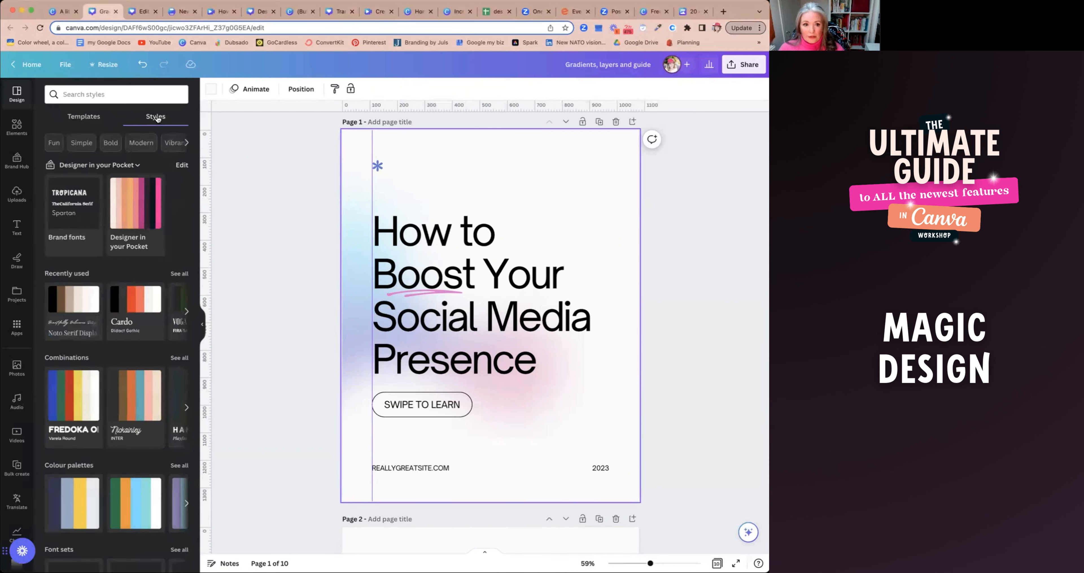
pyautogui.click(78, 213)
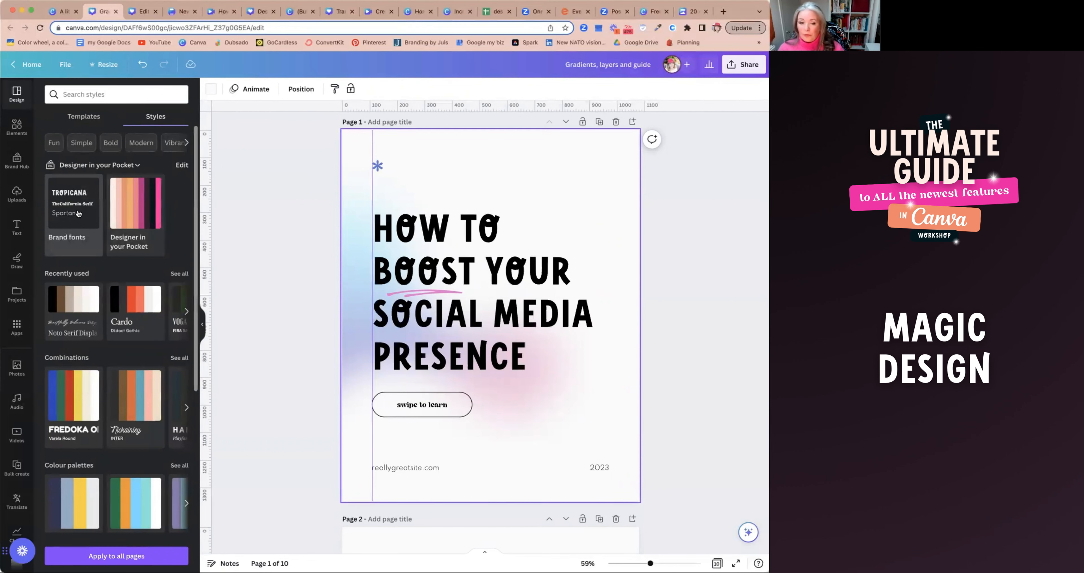
# Step: Apply the Designer in your Pocket brand palette to page 1 and shuffle its colours until the background is magenta
pyautogui.click(129, 212)
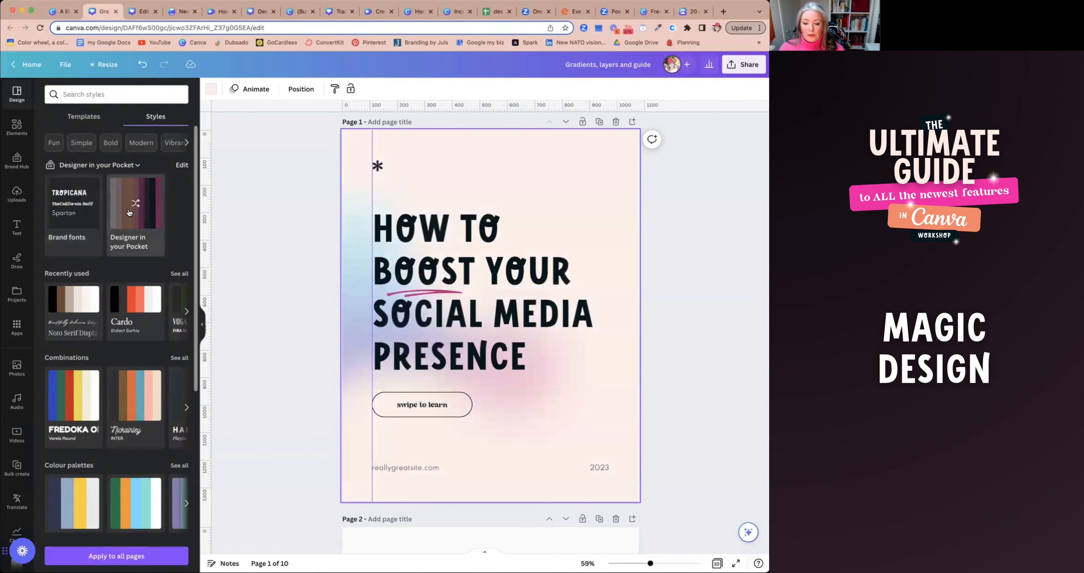
pyautogui.click(135, 204)
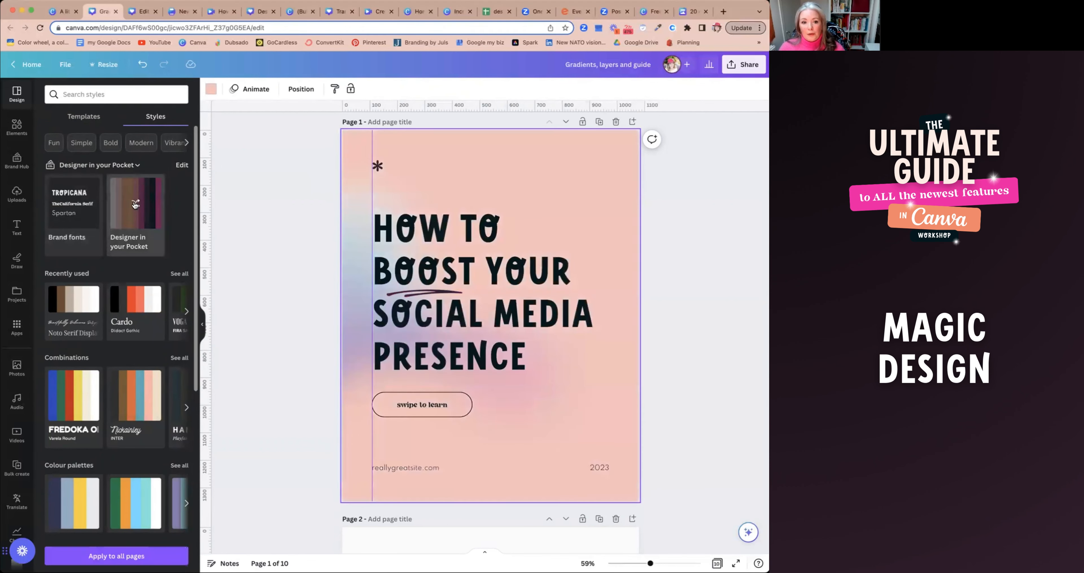
pyautogui.click(135, 204)
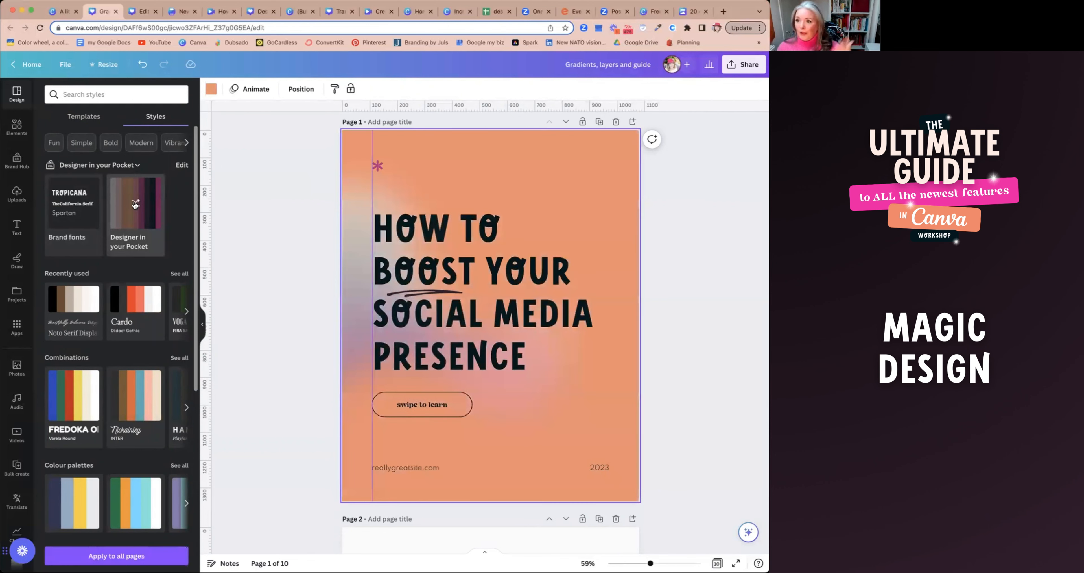
pyautogui.click(136, 204)
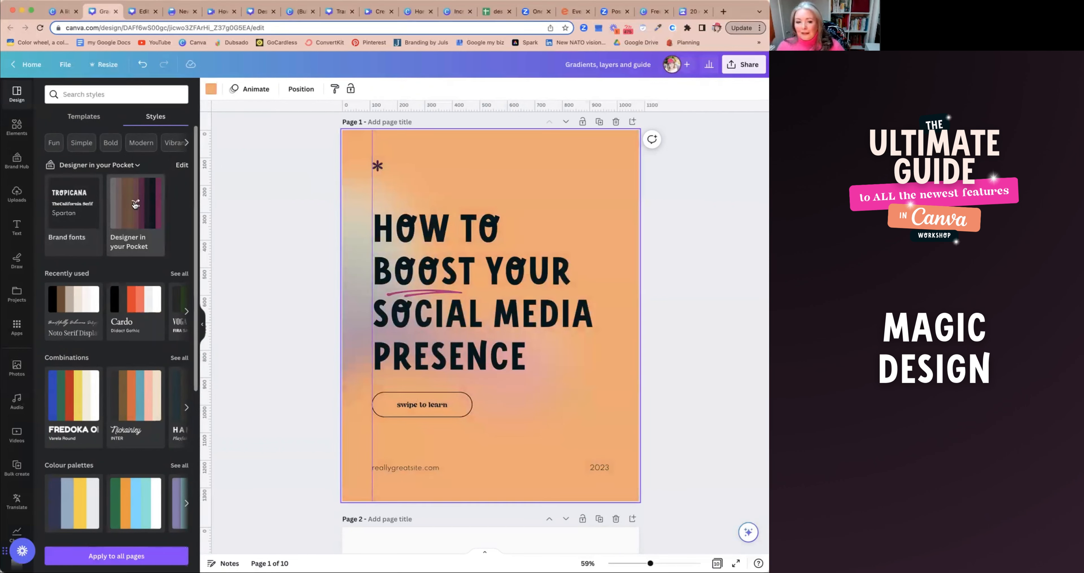
pyautogui.click(135, 204)
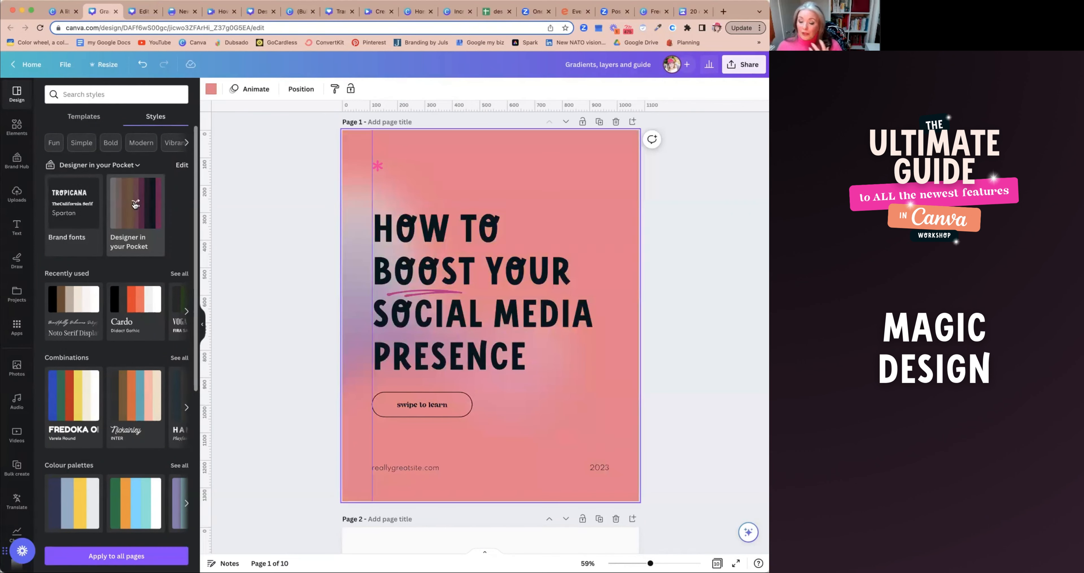
pyautogui.click(135, 204)
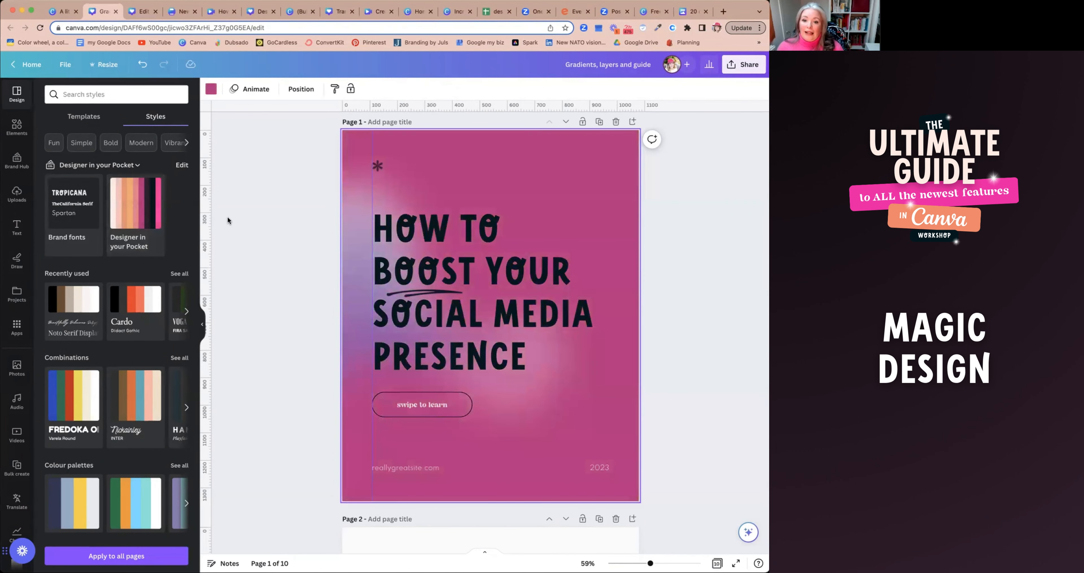
pyautogui.click(272, 220)
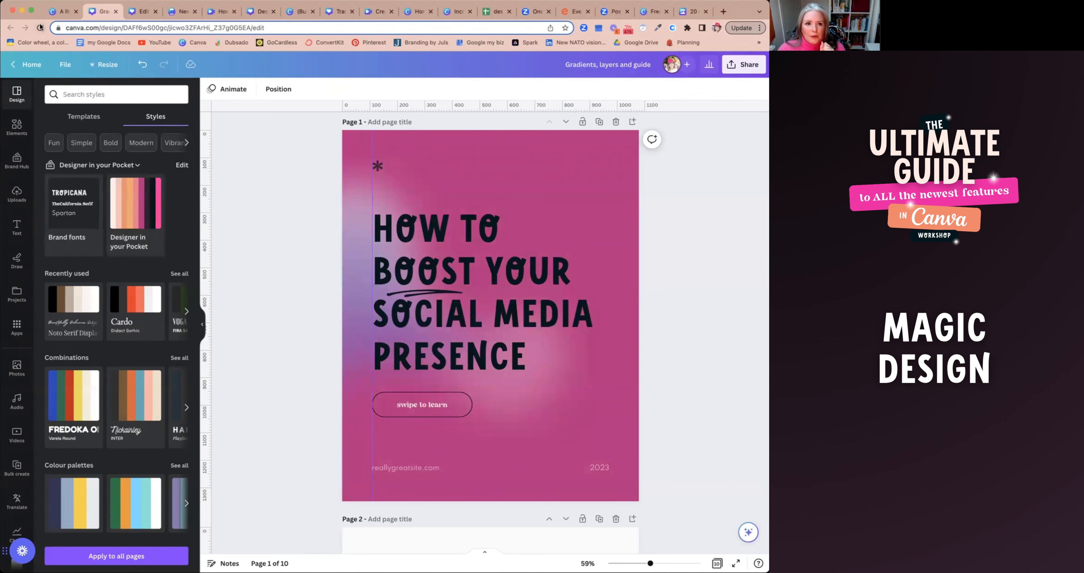
# Step: Go from the Instagram post templates page to the Brand Hub and open the Branding by Juls brand kit
pyautogui.click(653, 12)
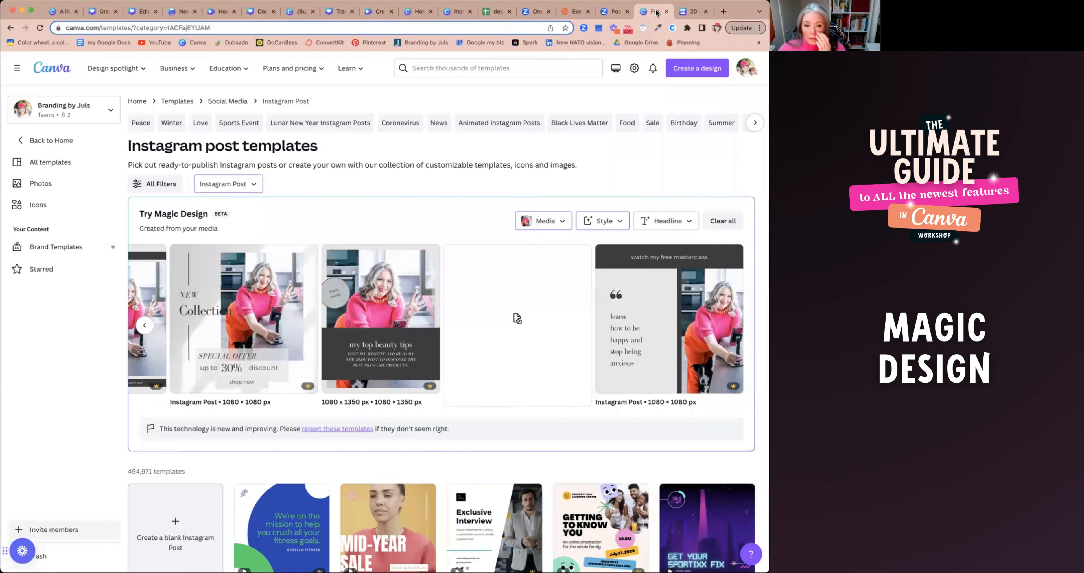
pyautogui.click(51, 141)
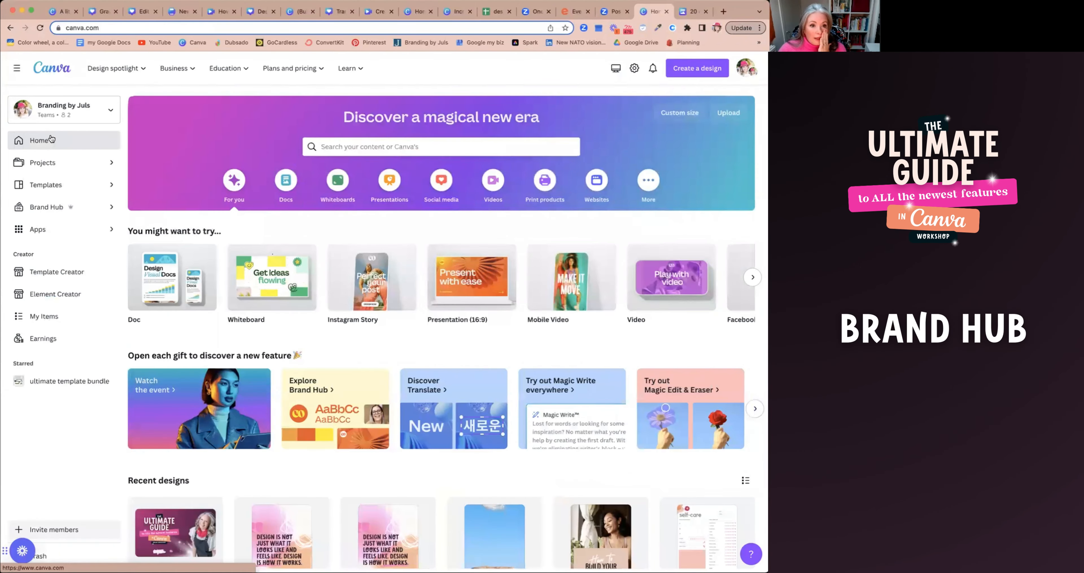
pyautogui.click(40, 206)
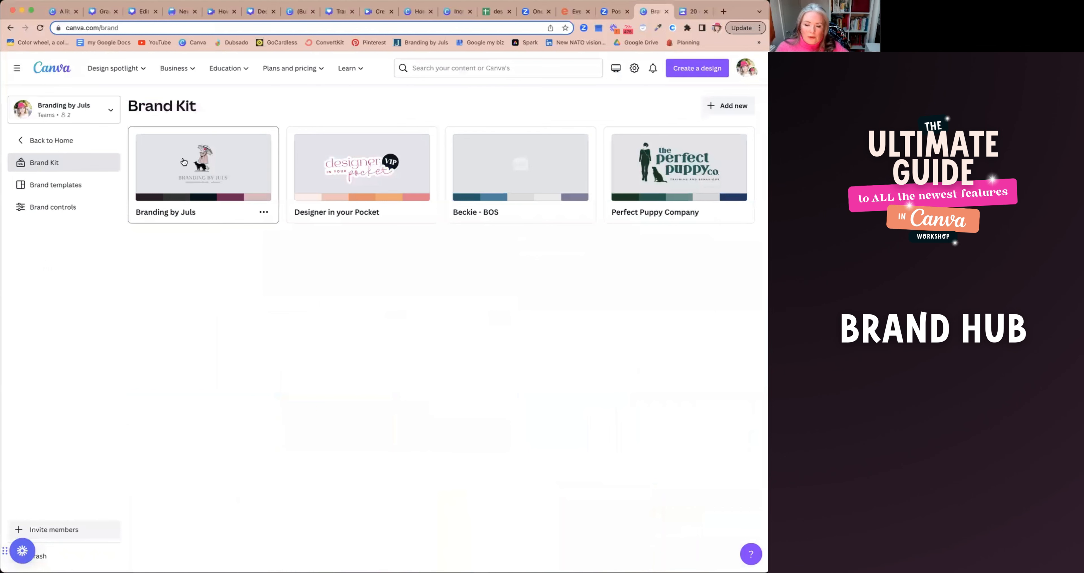
pyautogui.click(196, 170)
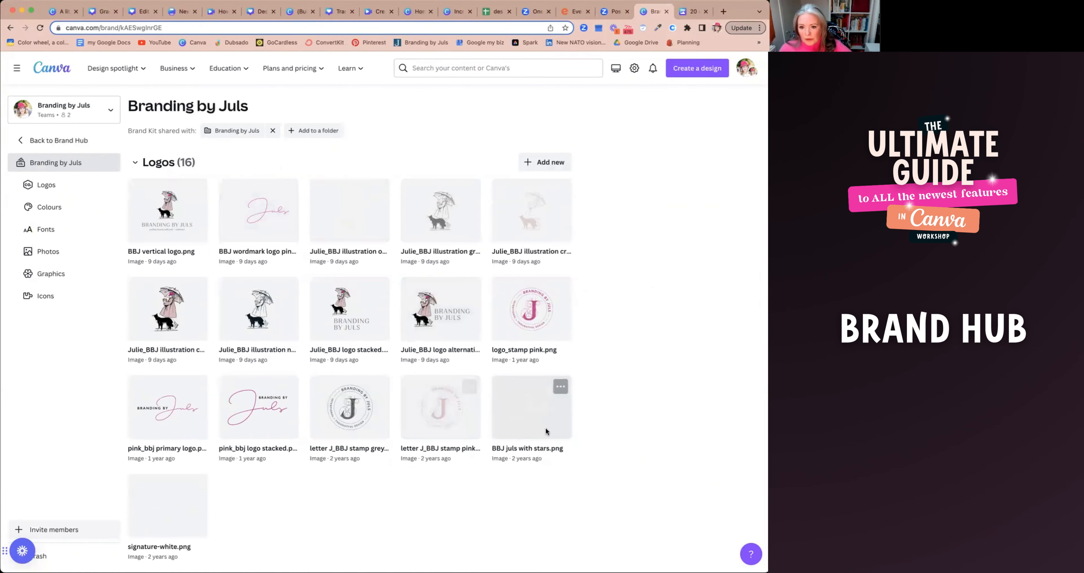
# Step: Examine the Branding by Juls kit's logos, colour palettes, fonts, photos, graphics and icons sections
pyautogui.scroll(-10, 598, 417)
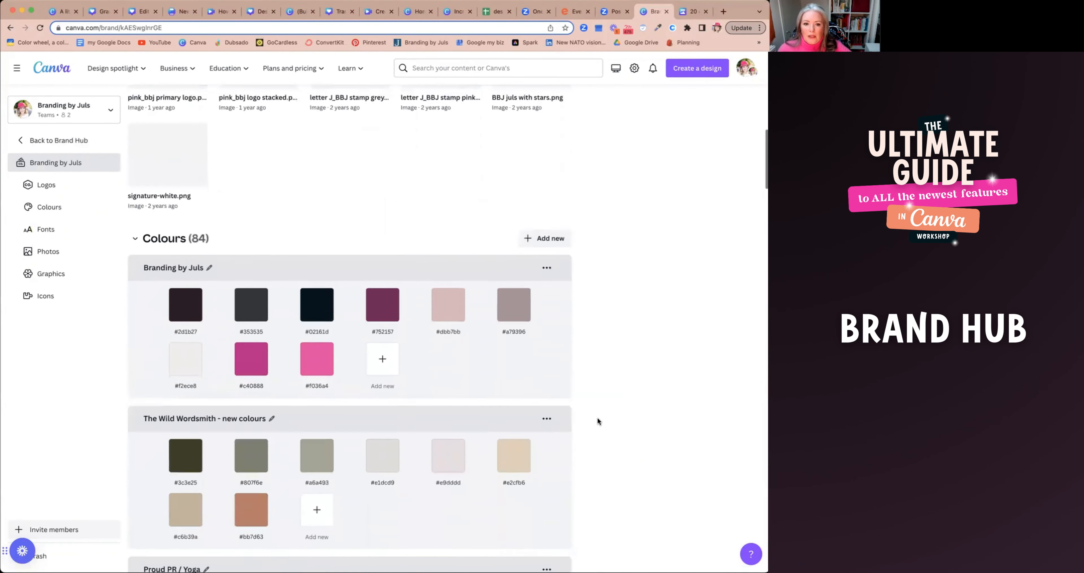
pyautogui.scroll(-20, 598, 418)
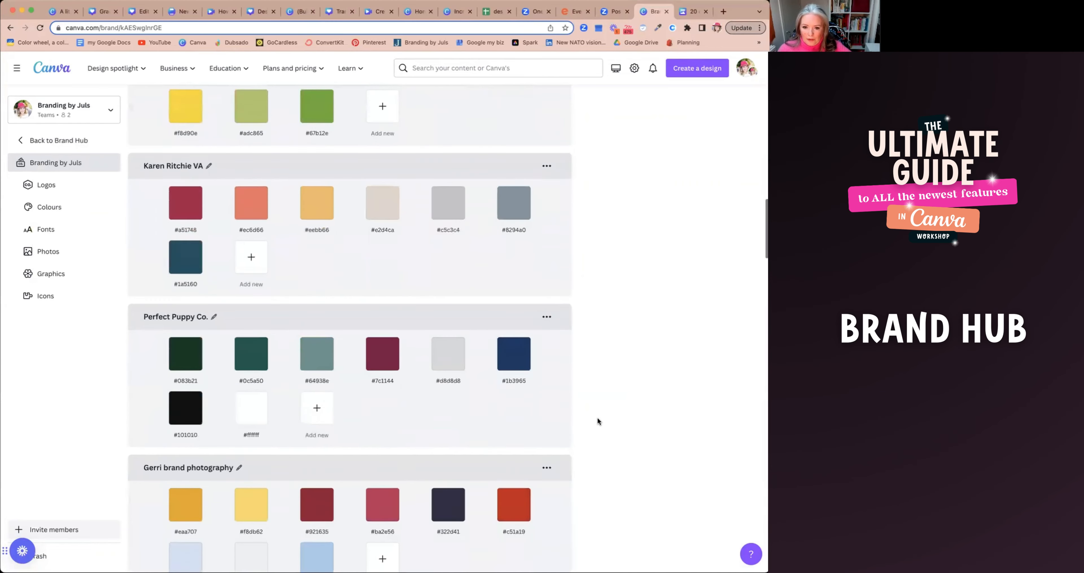
pyautogui.scroll(-10, 598, 417)
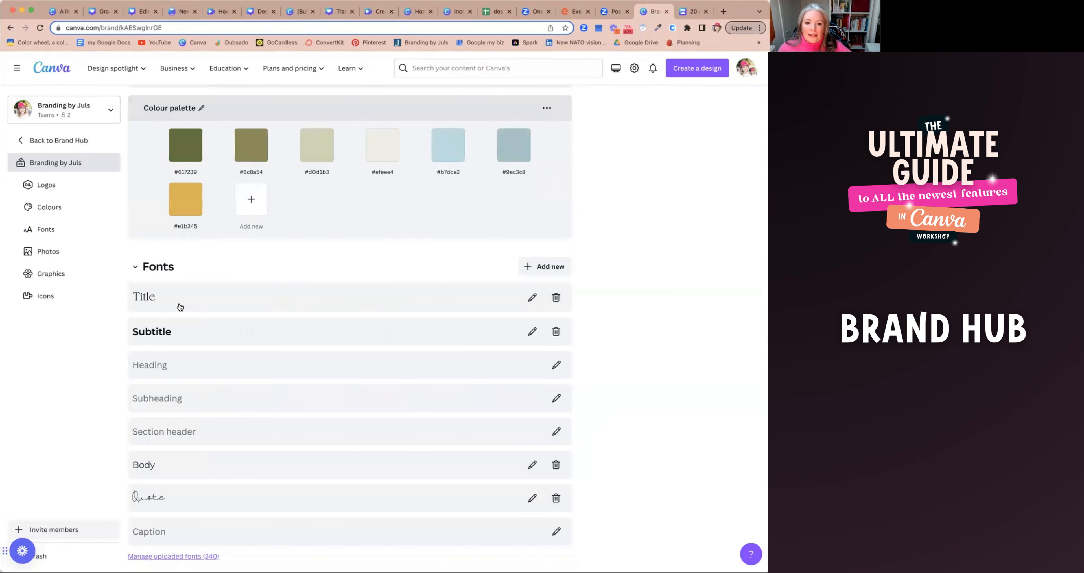
pyautogui.scroll(-2, 180, 306)
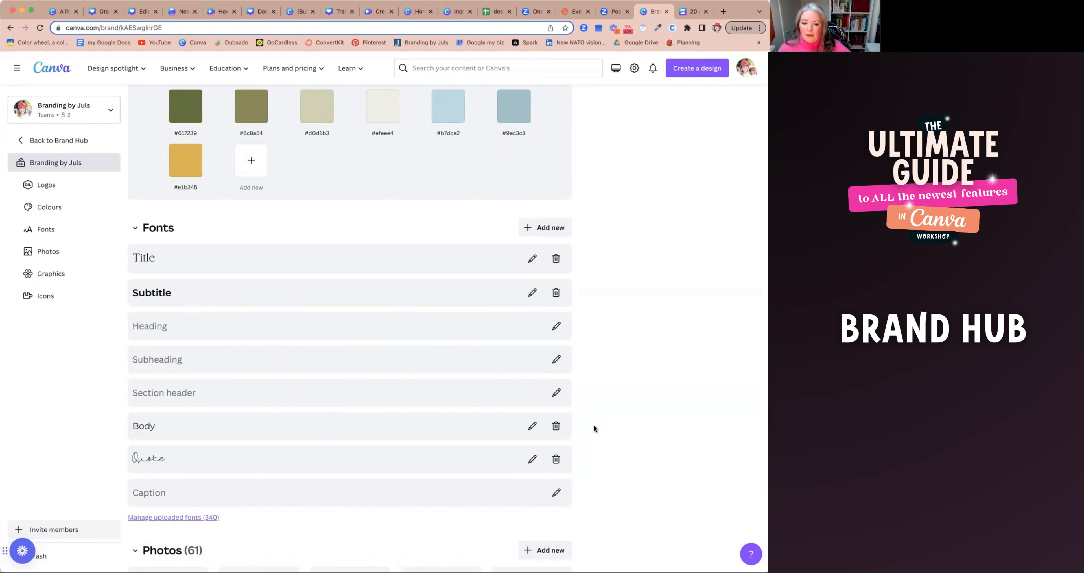
pyautogui.scroll(-7, 594, 424)
pyautogui.scroll(-2, 594, 425)
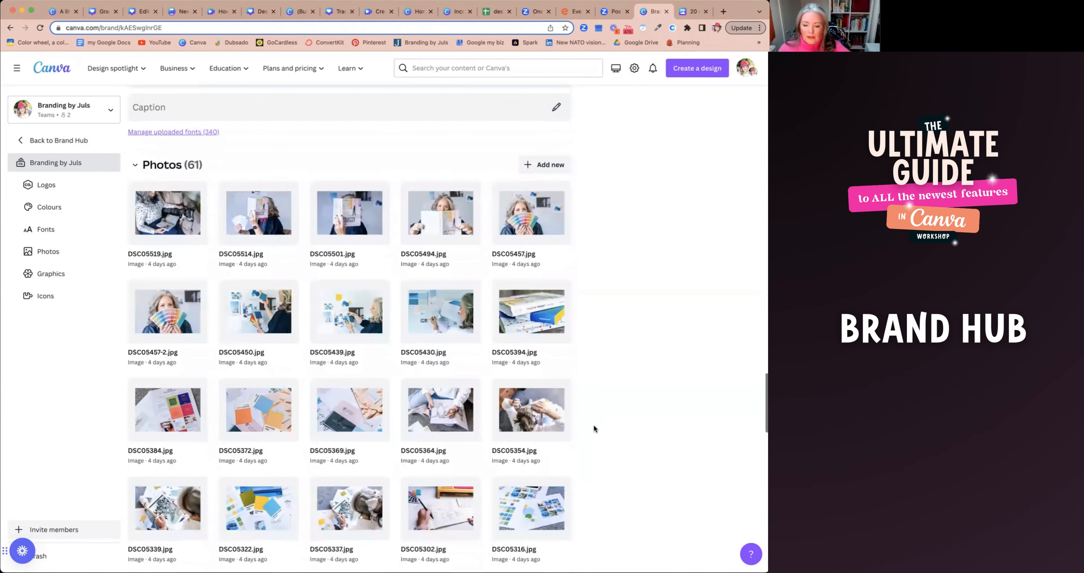
pyautogui.scroll(-20, 571, 421)
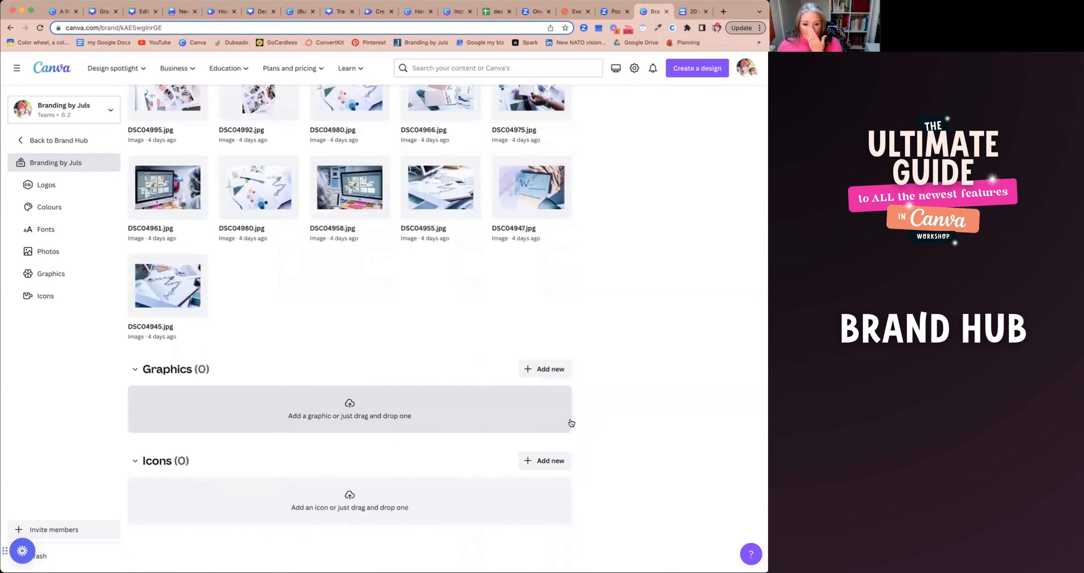
pyautogui.scroll(20, 342, 307)
pyautogui.scroll(15, 342, 307)
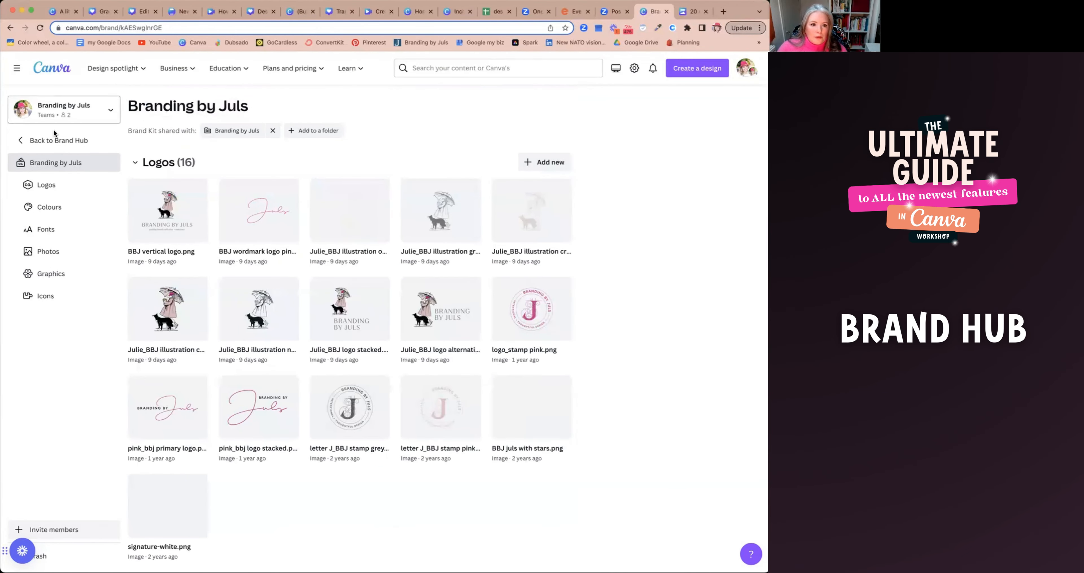
# Step: Open the Designer in your Pocket brand kit and look through its logos, colours, fonts and graphics
pyautogui.click(12, 29)
pyautogui.click(366, 178)
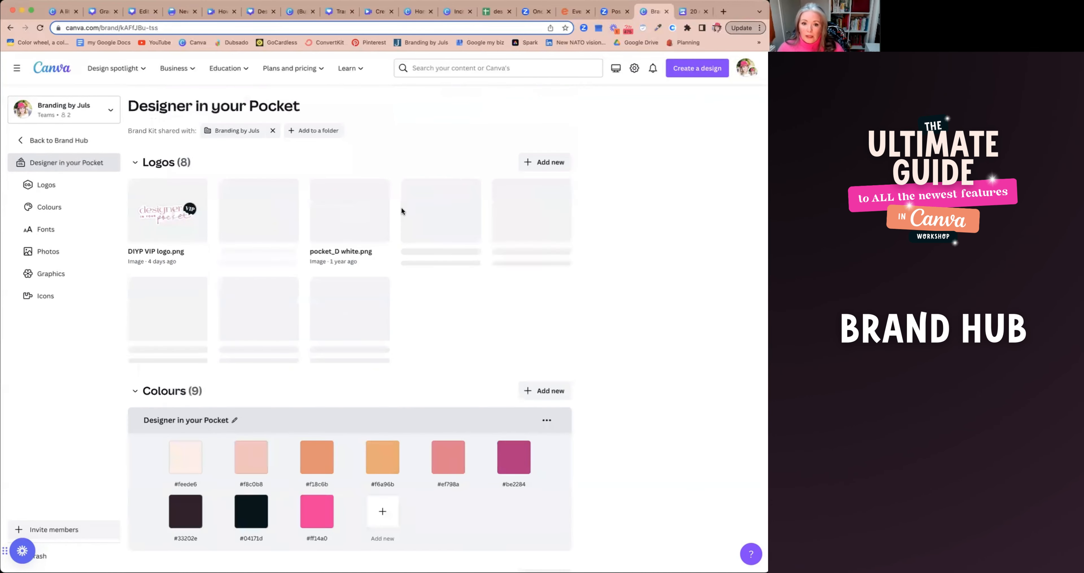
pyautogui.scroll(-15, 573, 288)
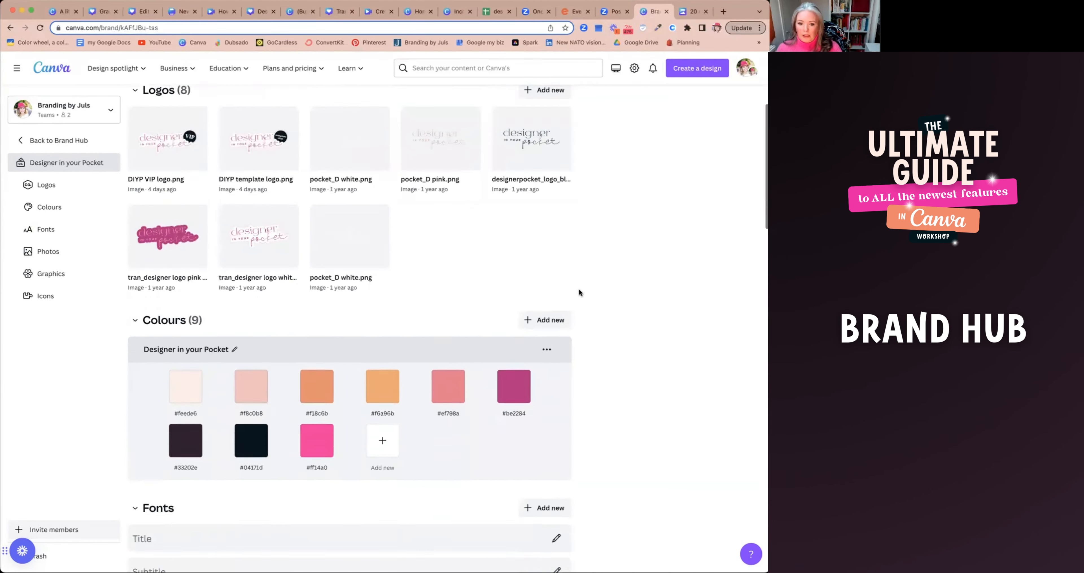
pyautogui.scroll(-15, 579, 289)
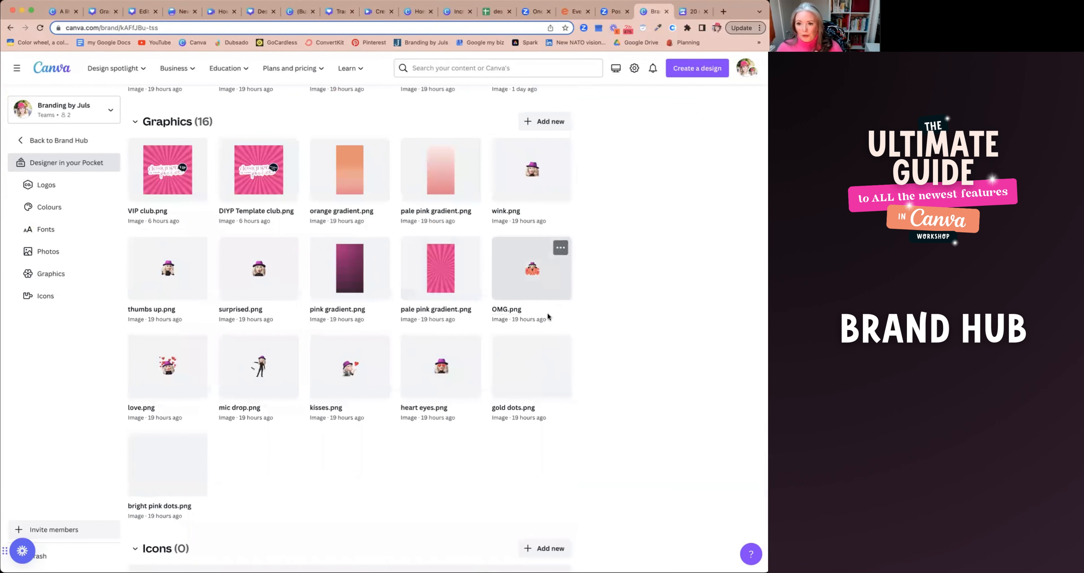
# Step: Return to the Gradients, layers and guide design and review its Brand Hub assets and the selectable brand kits
pyautogui.click(135, 13)
pyautogui.click(110, 12)
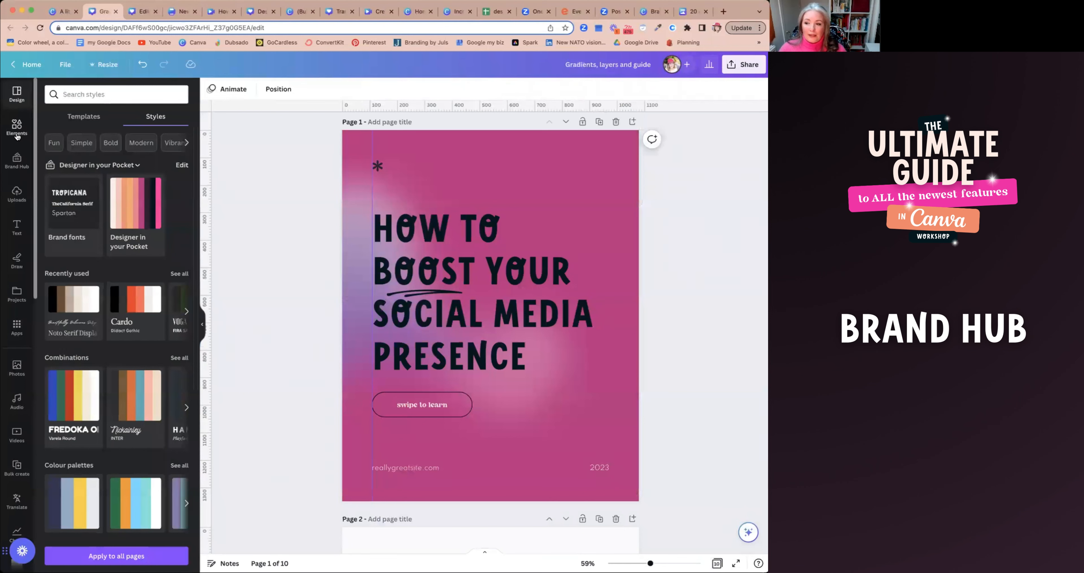
pyautogui.click(11, 162)
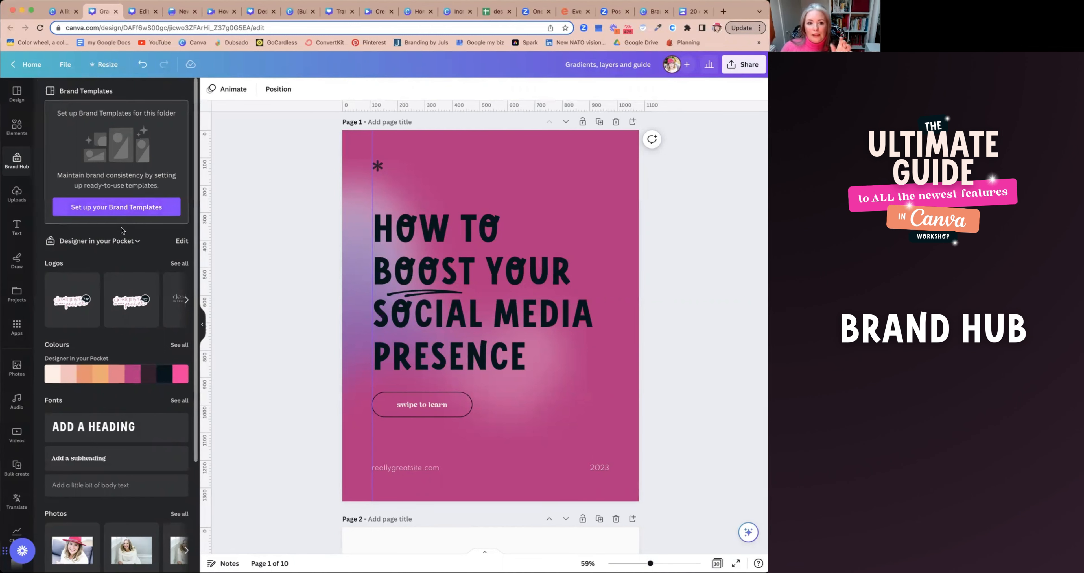
pyautogui.scroll(-2, 122, 227)
pyautogui.scroll(-1, 121, 227)
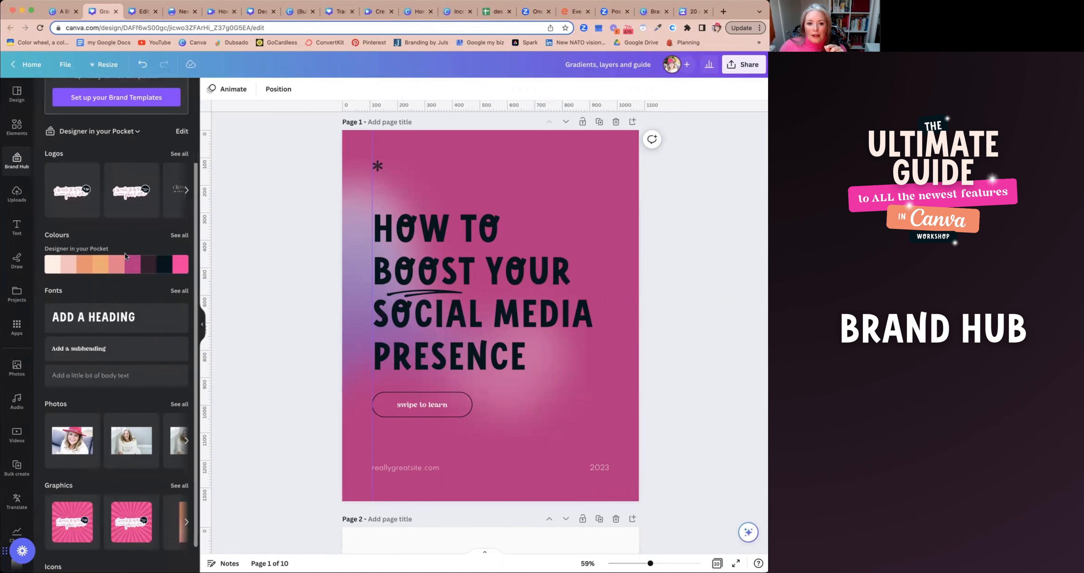
pyautogui.scroll(-1, 125, 253)
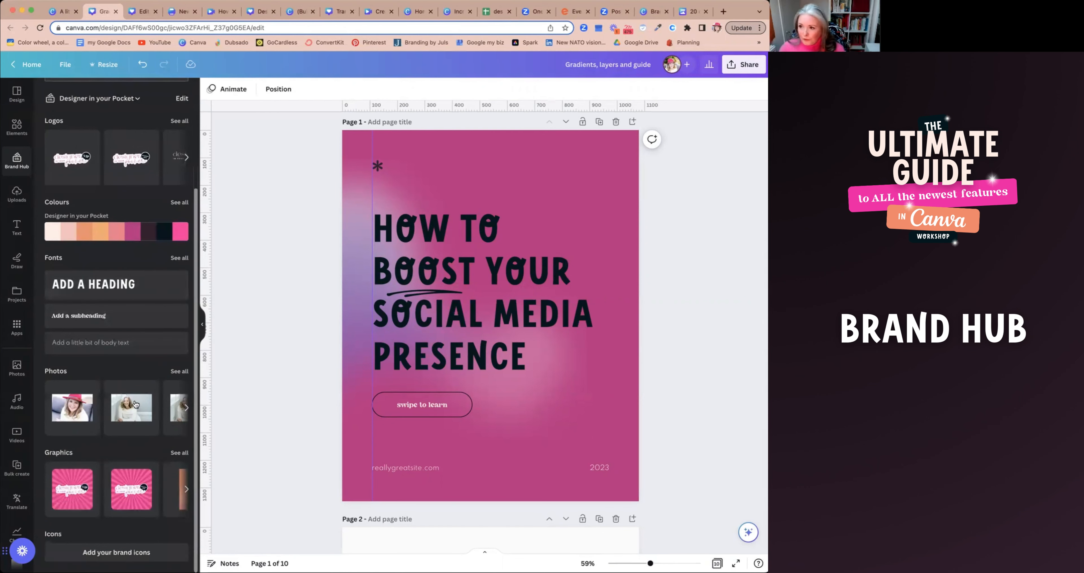
pyautogui.scroll(1, 111, 343)
pyautogui.scroll(3, 112, 342)
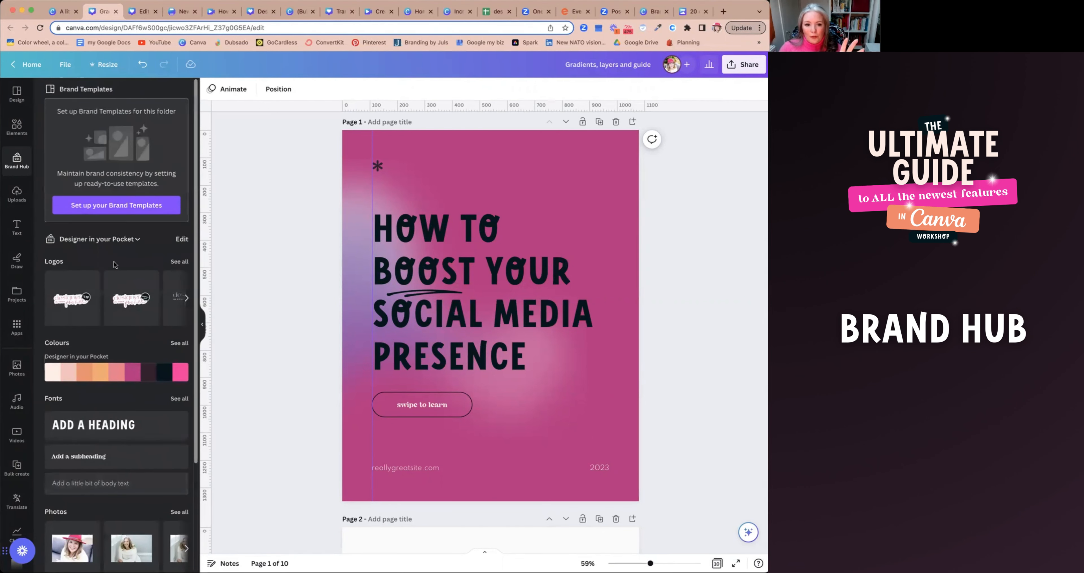
pyautogui.click(134, 240)
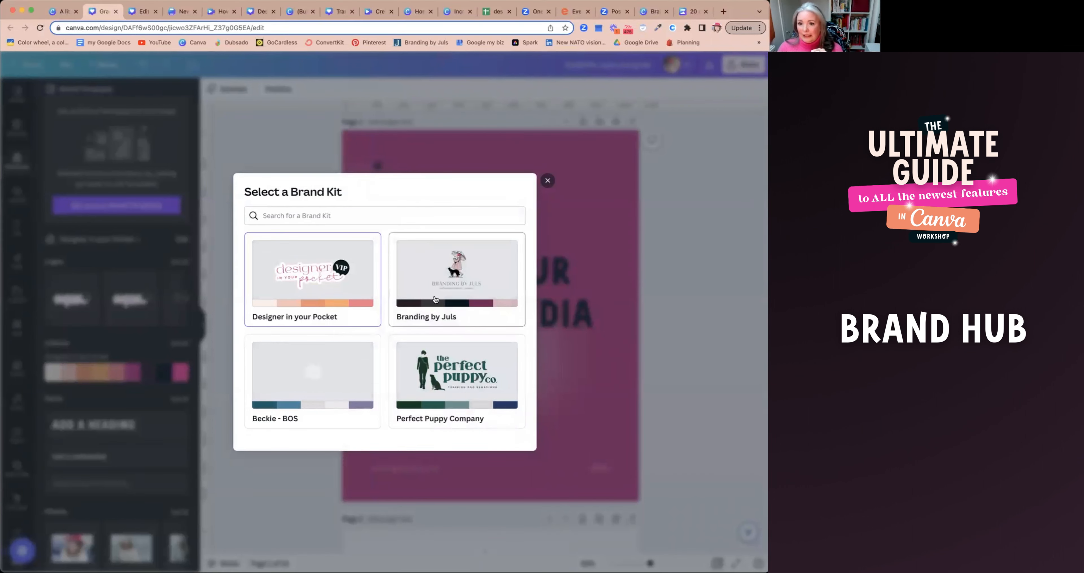
pyautogui.click(548, 180)
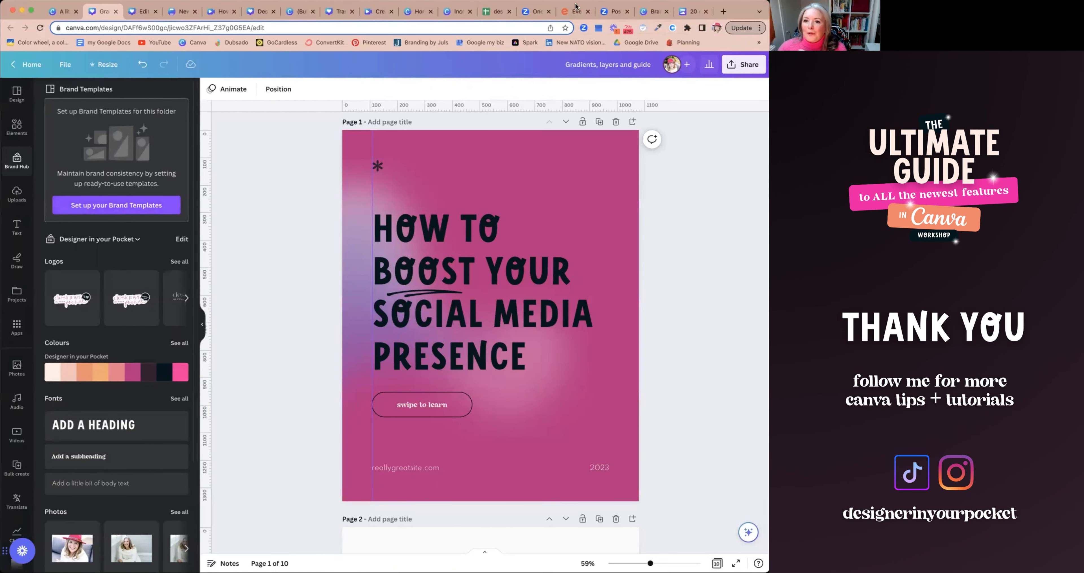
# Step: Switch to the "A little about me" presentation and view the new features overview and the design support offers on page 5
pyautogui.click(70, 14)
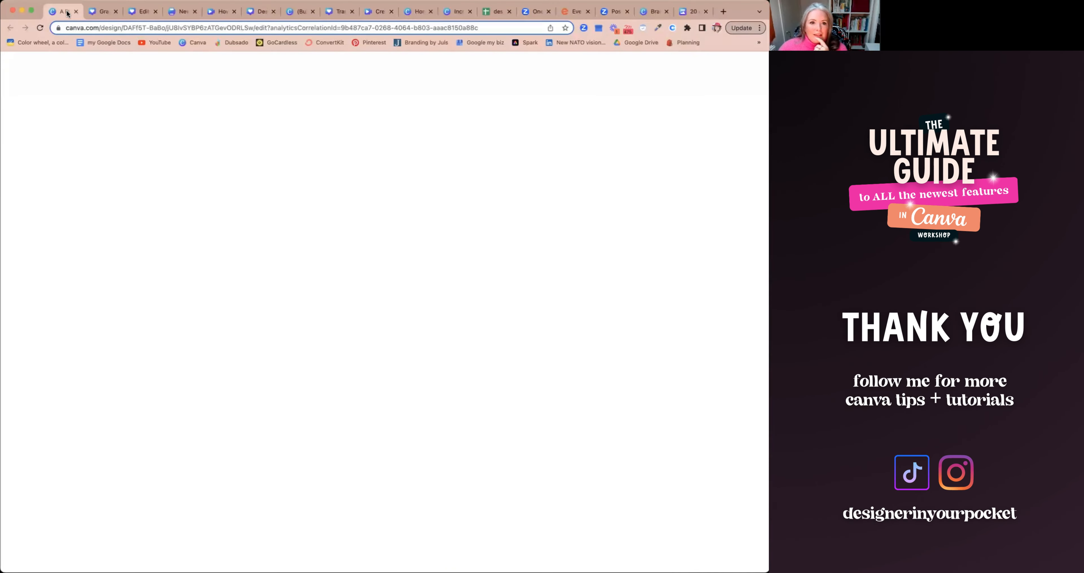
pyautogui.scroll(-2, 311, 203)
pyautogui.scroll(-1, 311, 203)
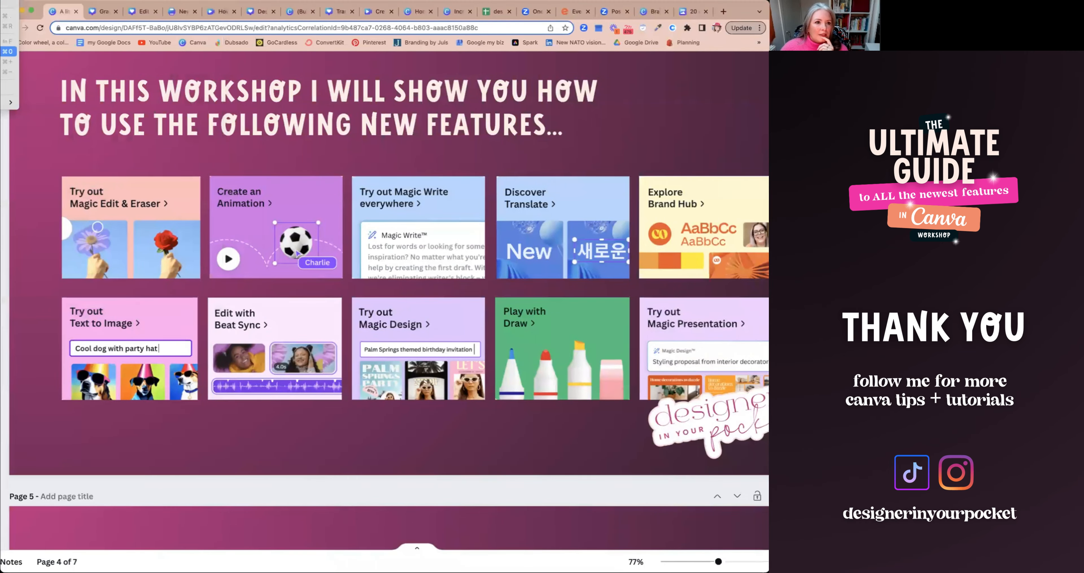
pyautogui.press('super+0')
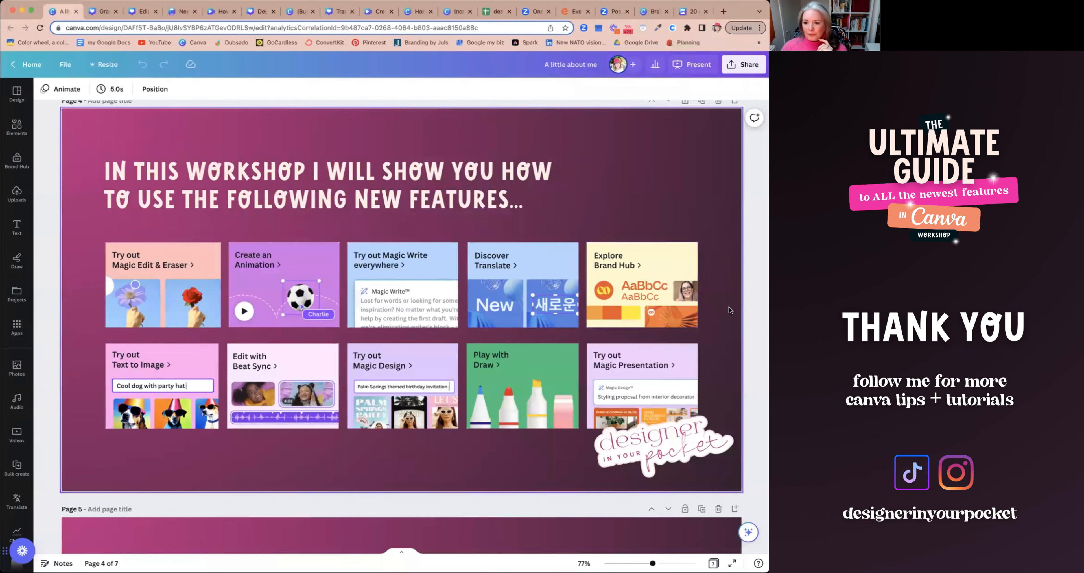
pyautogui.scroll(-8, 743, 299)
pyautogui.scroll(-3, 743, 299)
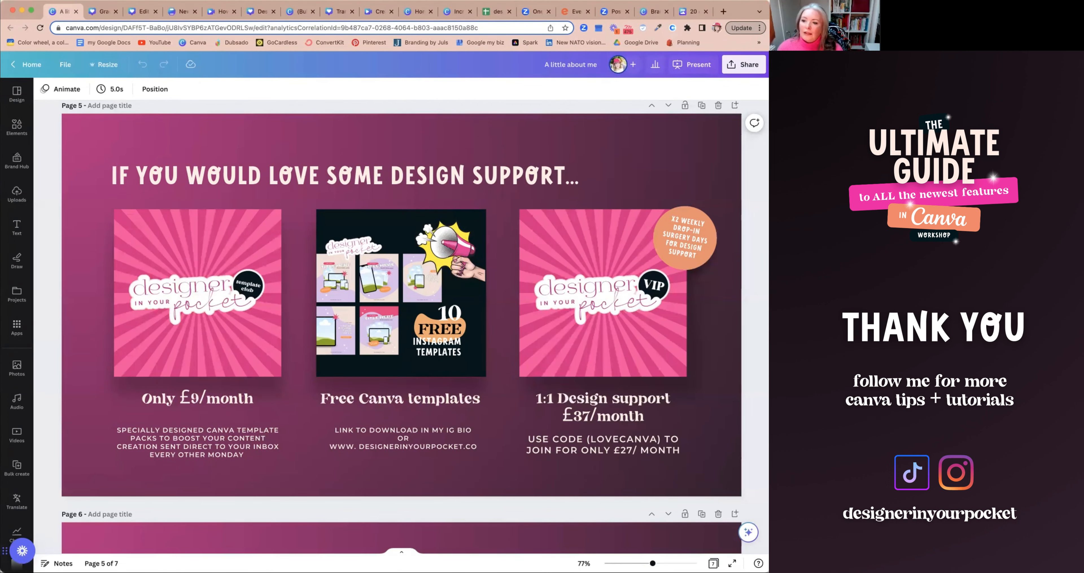
pyautogui.scroll(-3, 744, 418)
pyautogui.scroll(3, 744, 417)
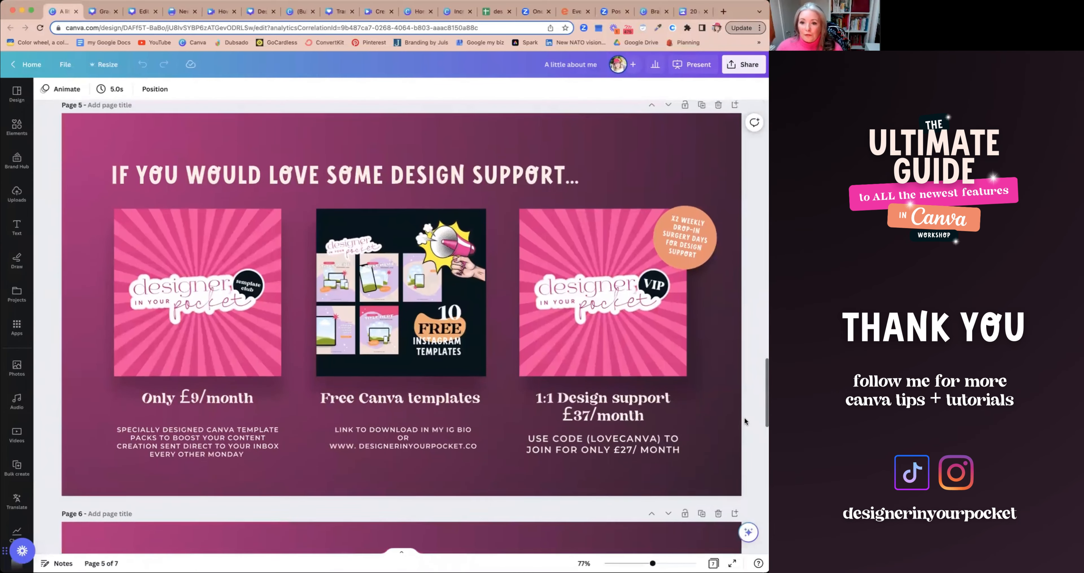